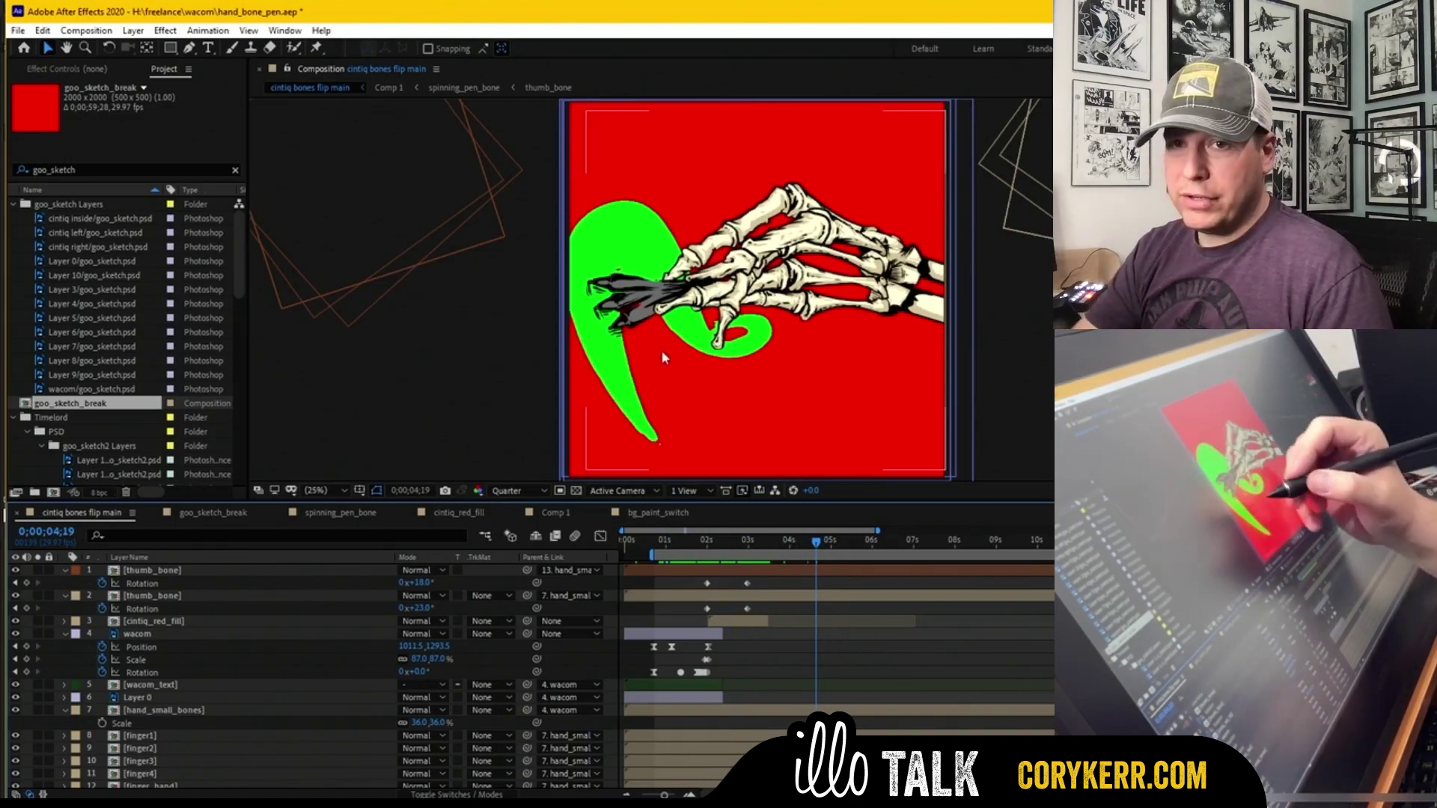
Step: Open the spinning_pen_bone composition and scrub through its skeleton hand animation
left_click(341, 511)
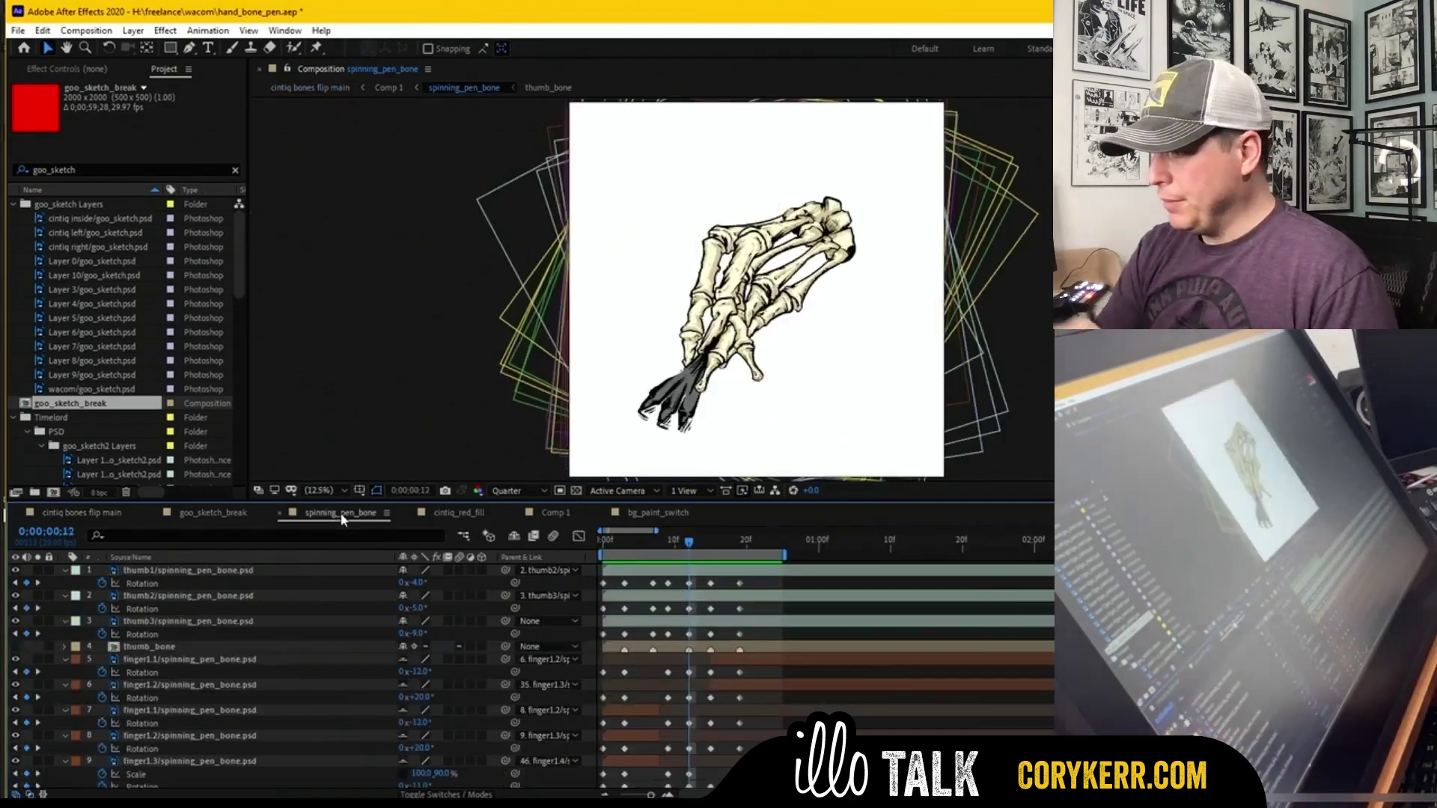
left_click_drag(690, 550, 616, 552)
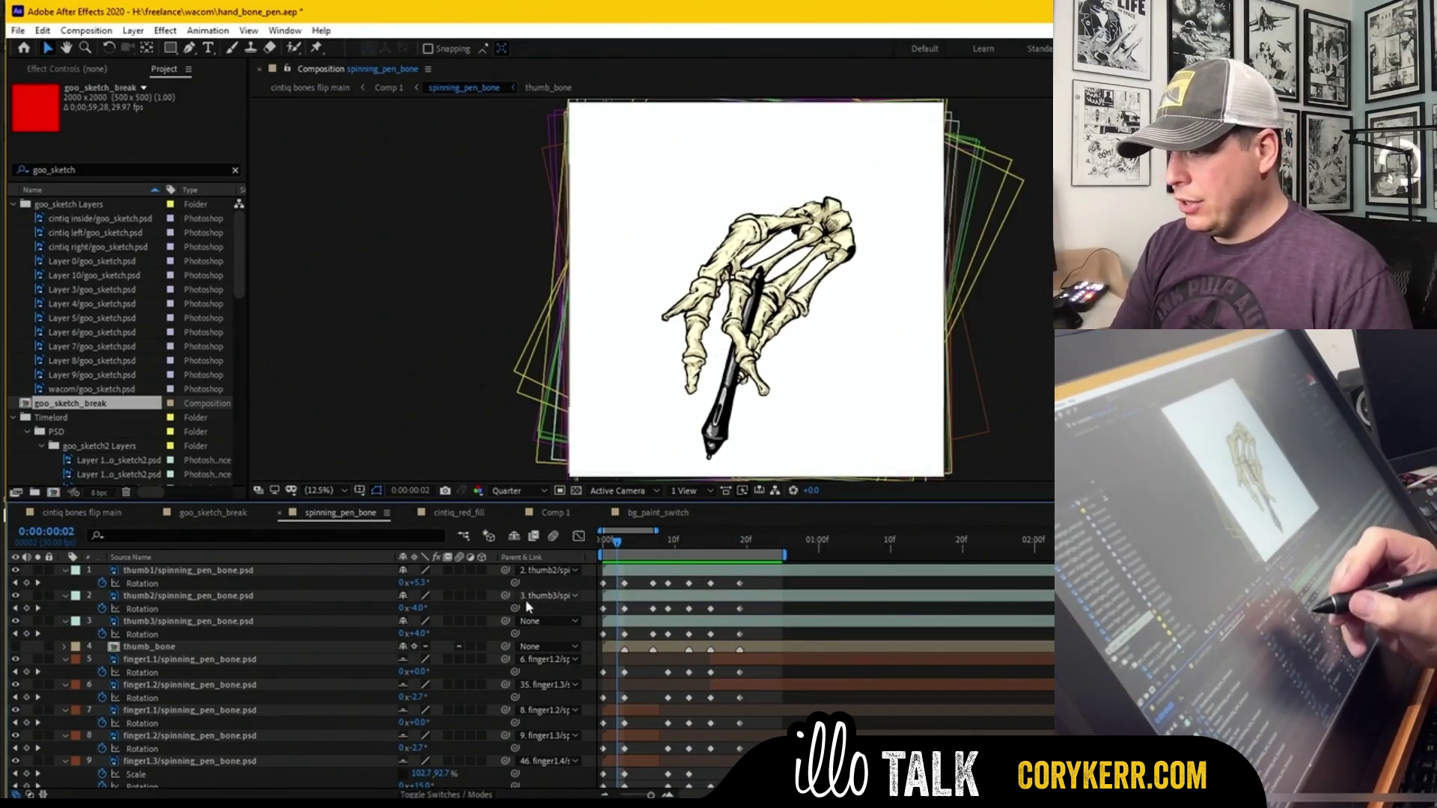
Step: Try rotating the thumb1, thumb2 and thumb3 layers to 13°, 17° and 41° at 0:00:01:00, and undo the rotations
left_click(818, 545)
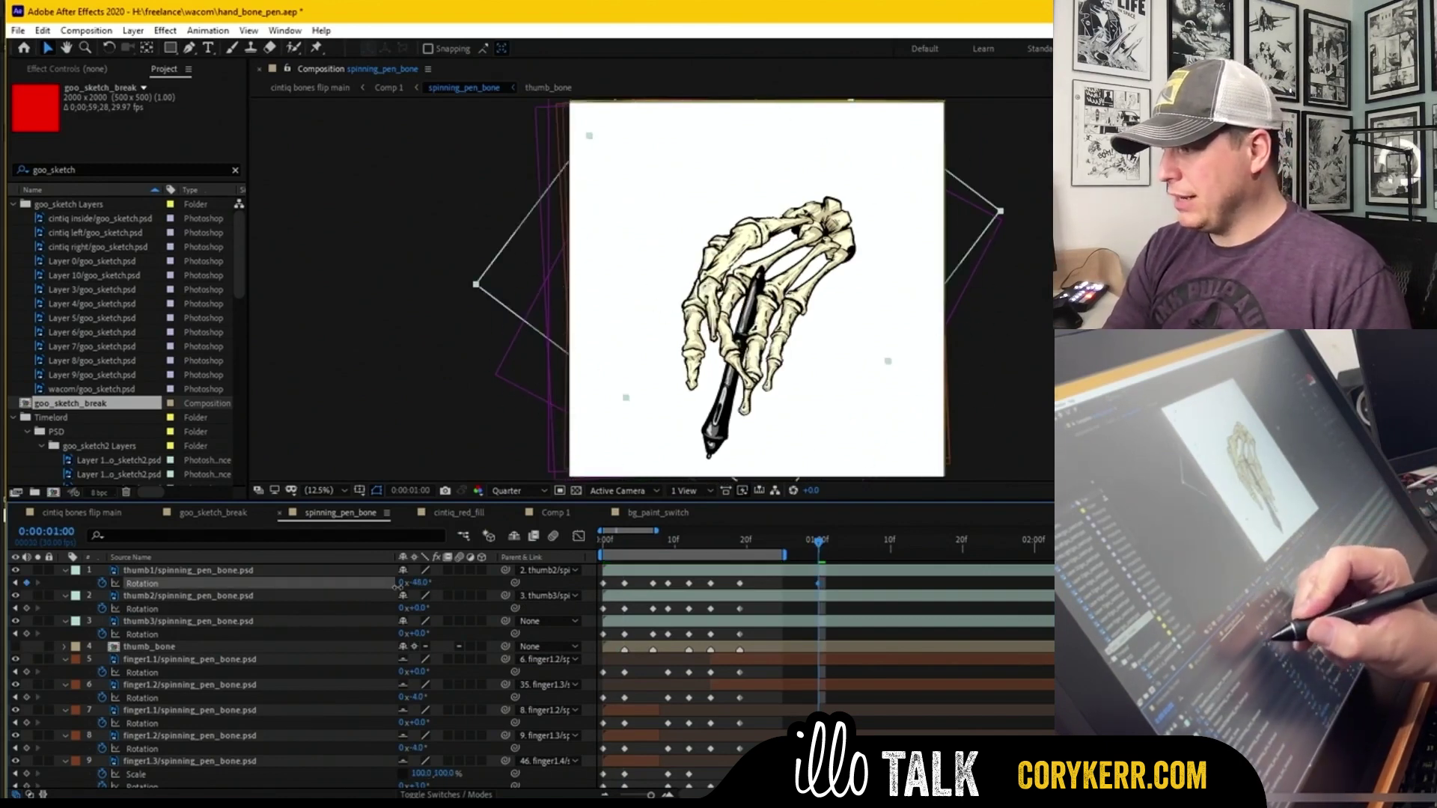
left_click_drag(423, 583, 431, 699)
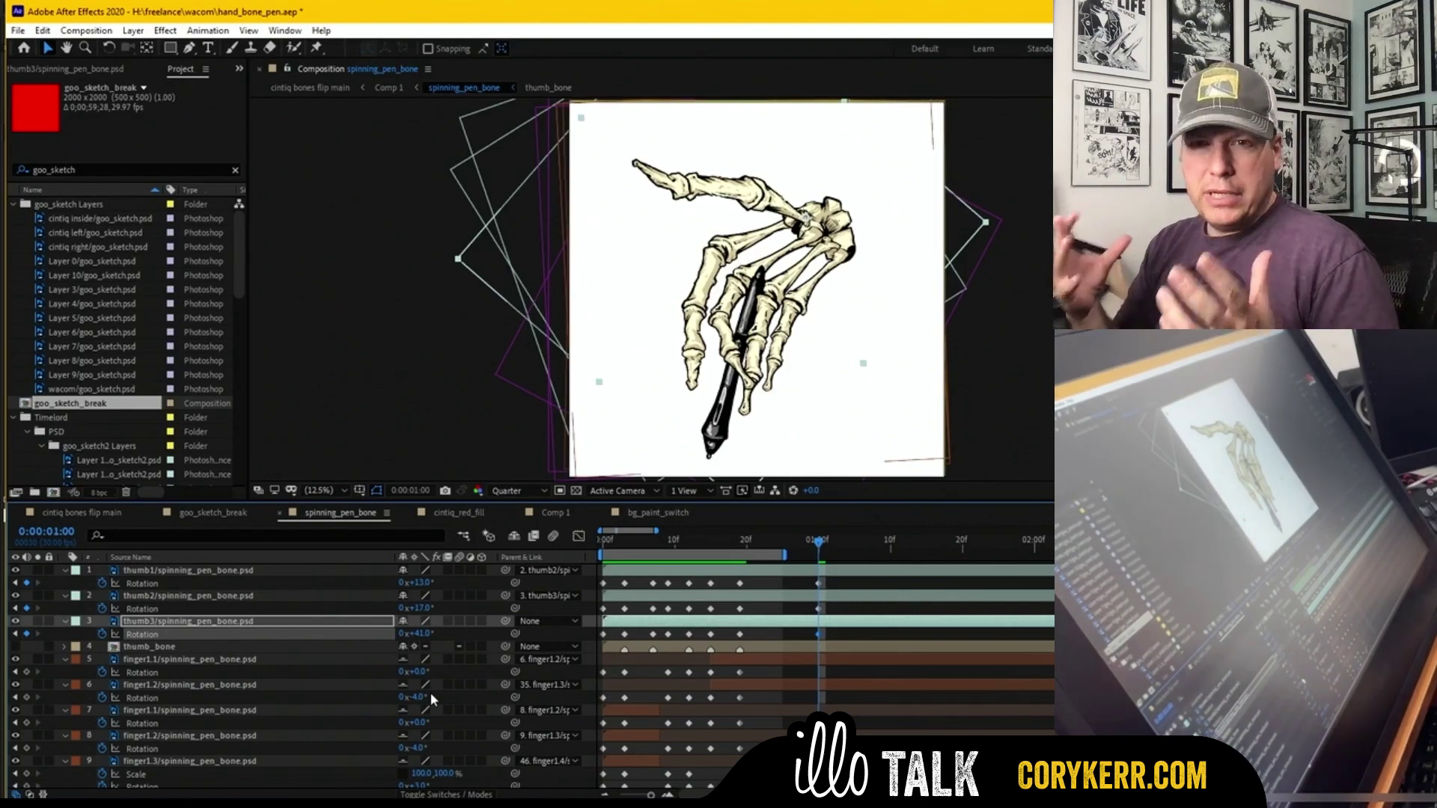
key("ctrl+z")
key("ctrl+z")
key("ctrl+z")
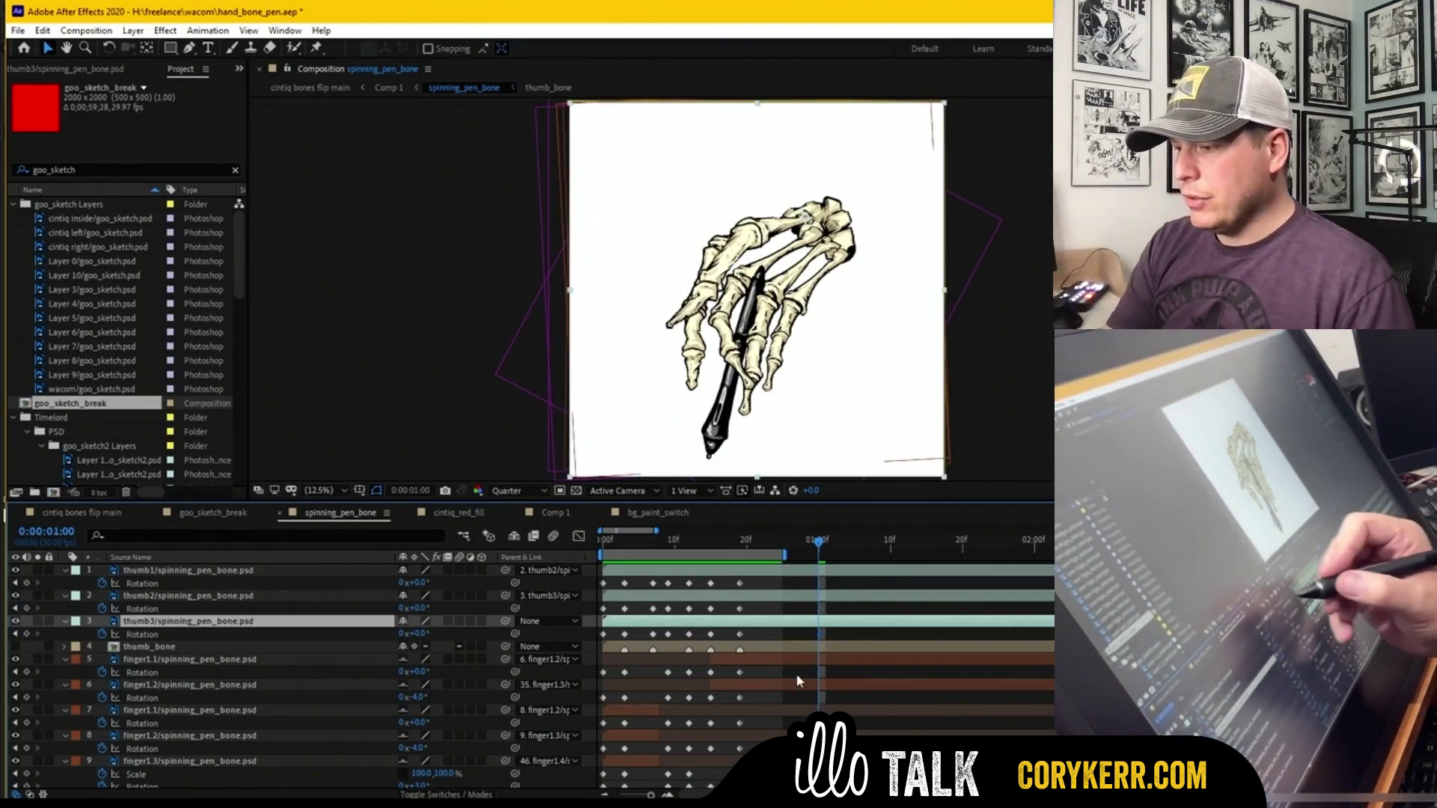
Step: Scrub through the drip_front and drip_back frames of cintiq_red_fill, and through the cintiq bones flip main composition
left_click(459, 513)
left_click(644, 542)
left_click_drag(645, 547, 718, 554)
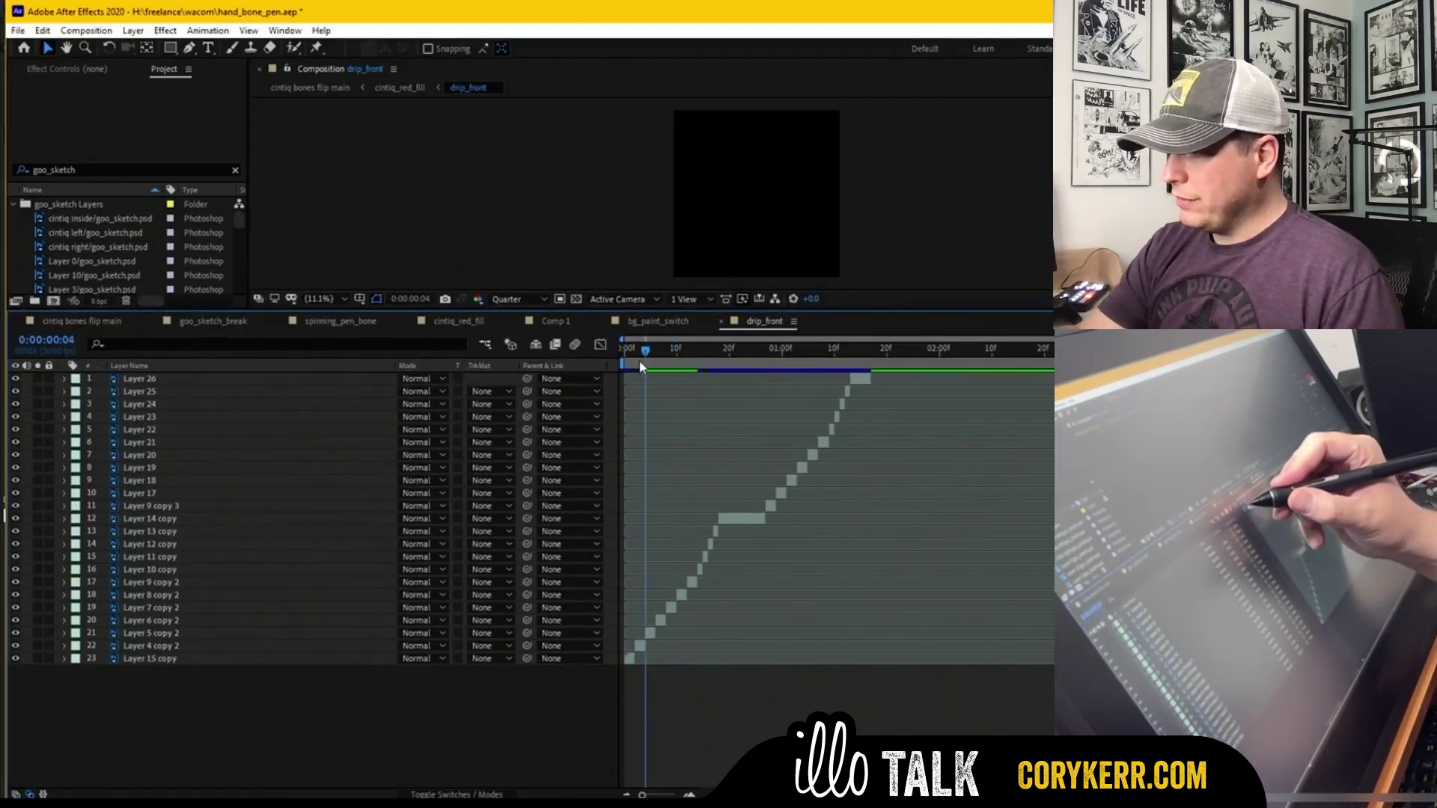
left_click(692, 582)
left_click_drag(697, 349, 800, 381)
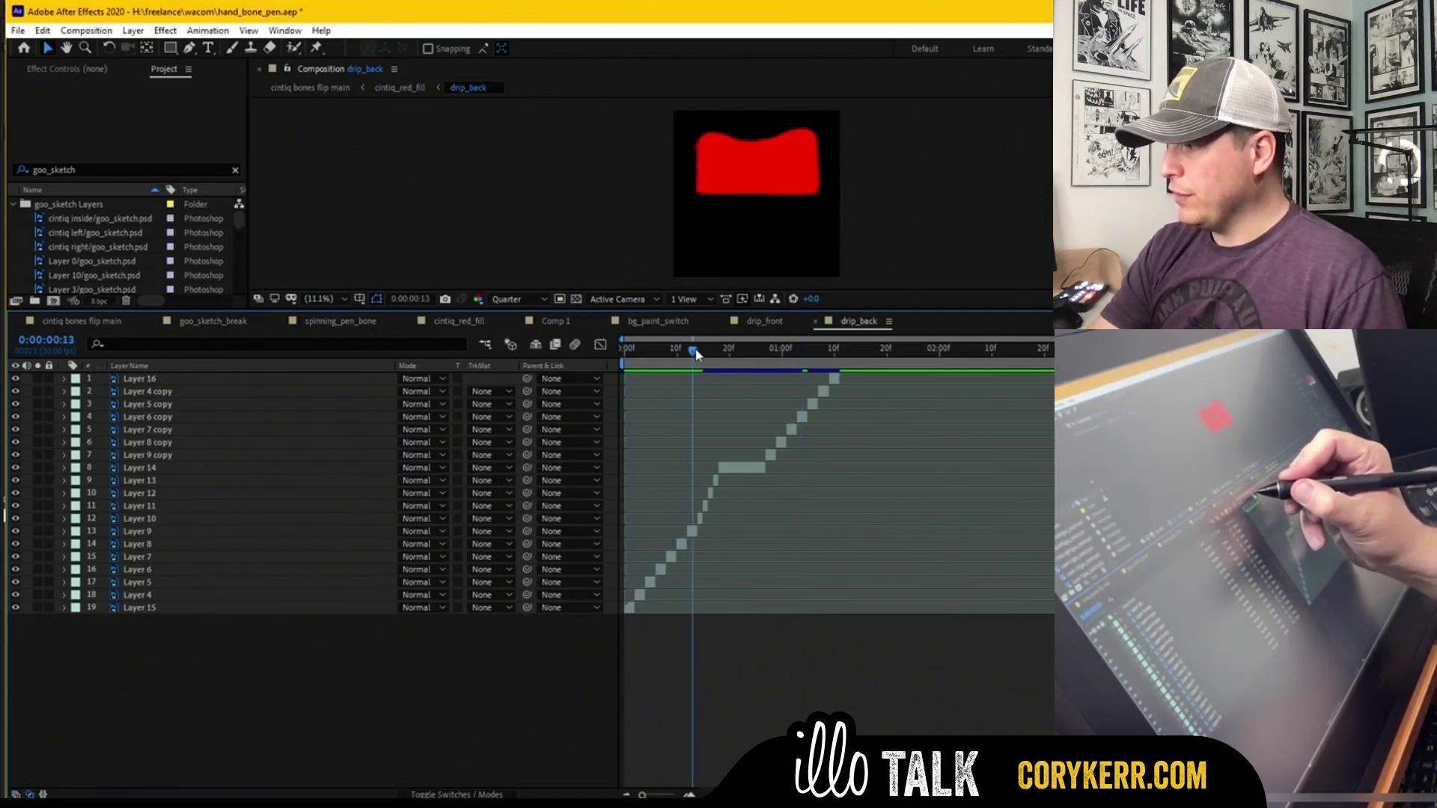
mouse_move(620, 370)
left_mouse_down()
mouse_move(705, 356)
mouse_move(622, 362)
left_mouse_up()
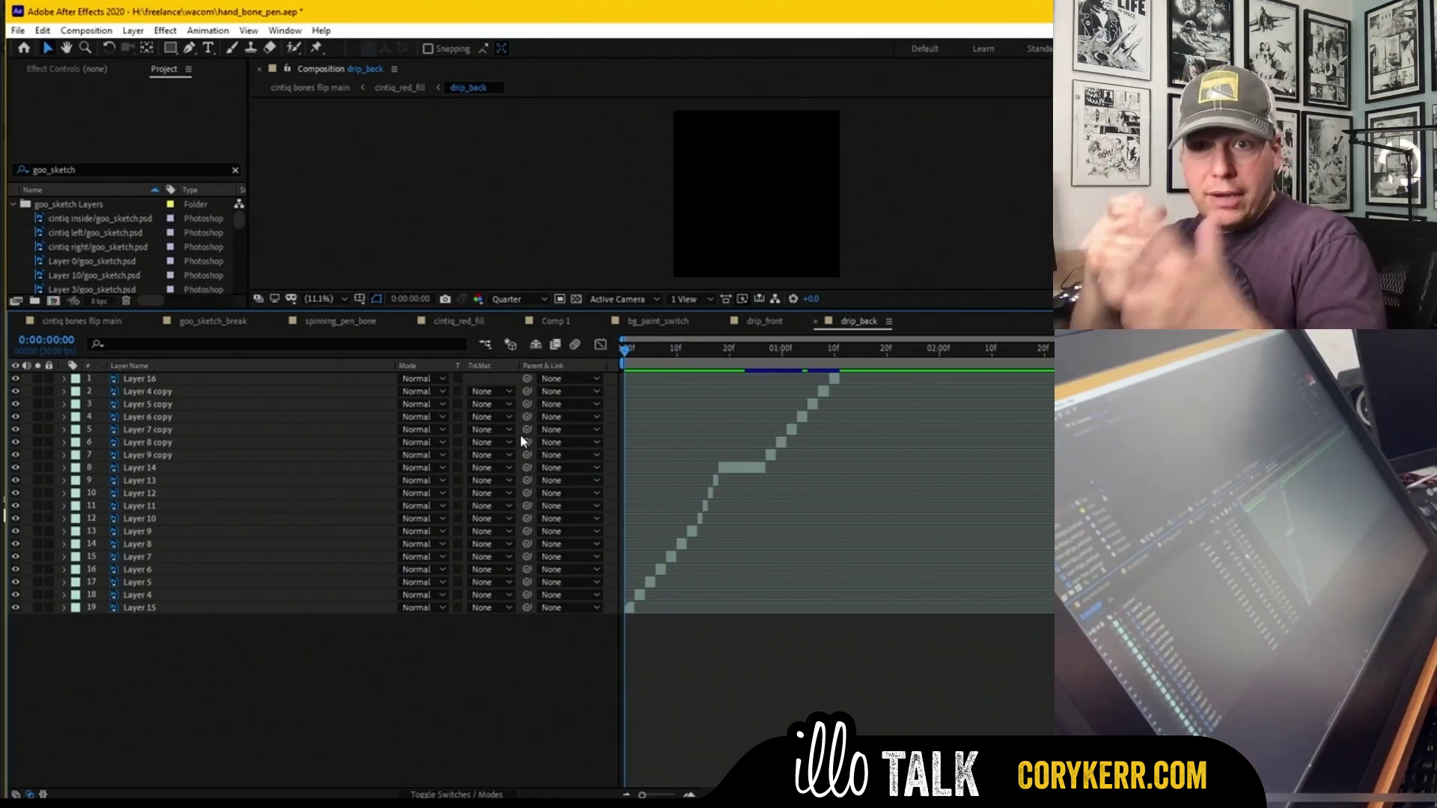
left_click(81, 320)
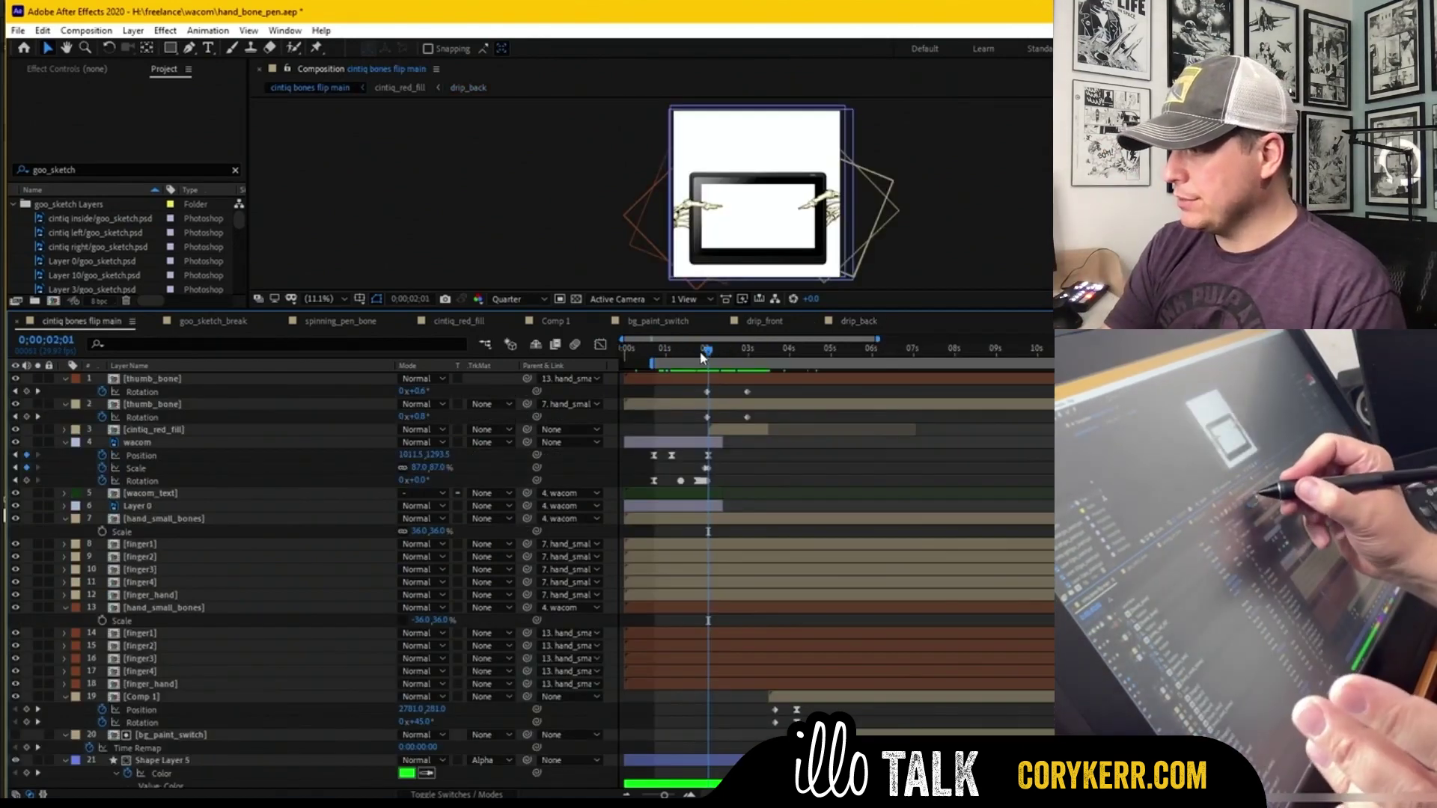
left_click_drag(683, 361, 785, 364)
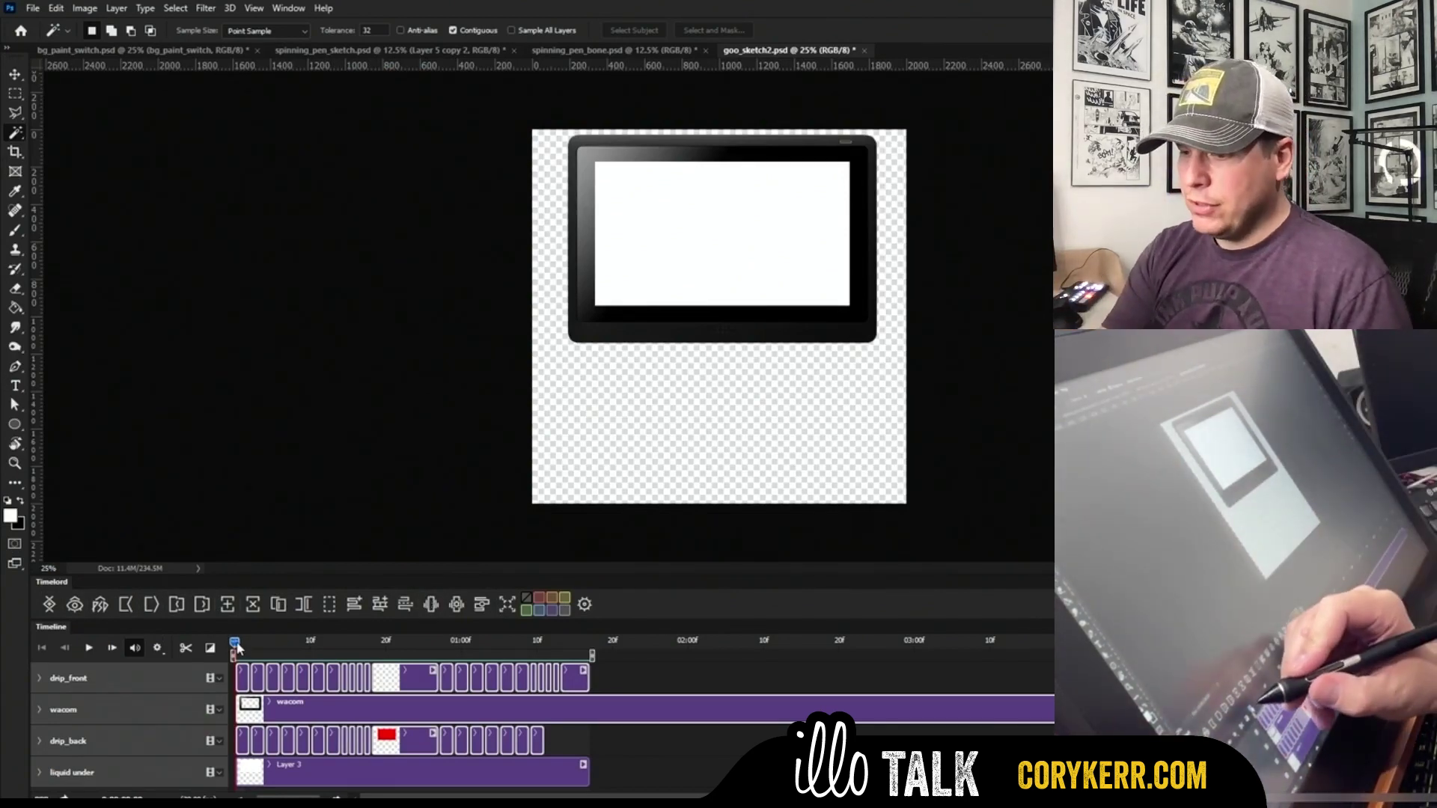
Step: In Photoshop, review the frame animation in goo_sketch2.psd and spinning_pen_sketch.psd, and the bone artwork in spinning_pen_bone.psd
left_click_drag(256, 648, 416, 662)
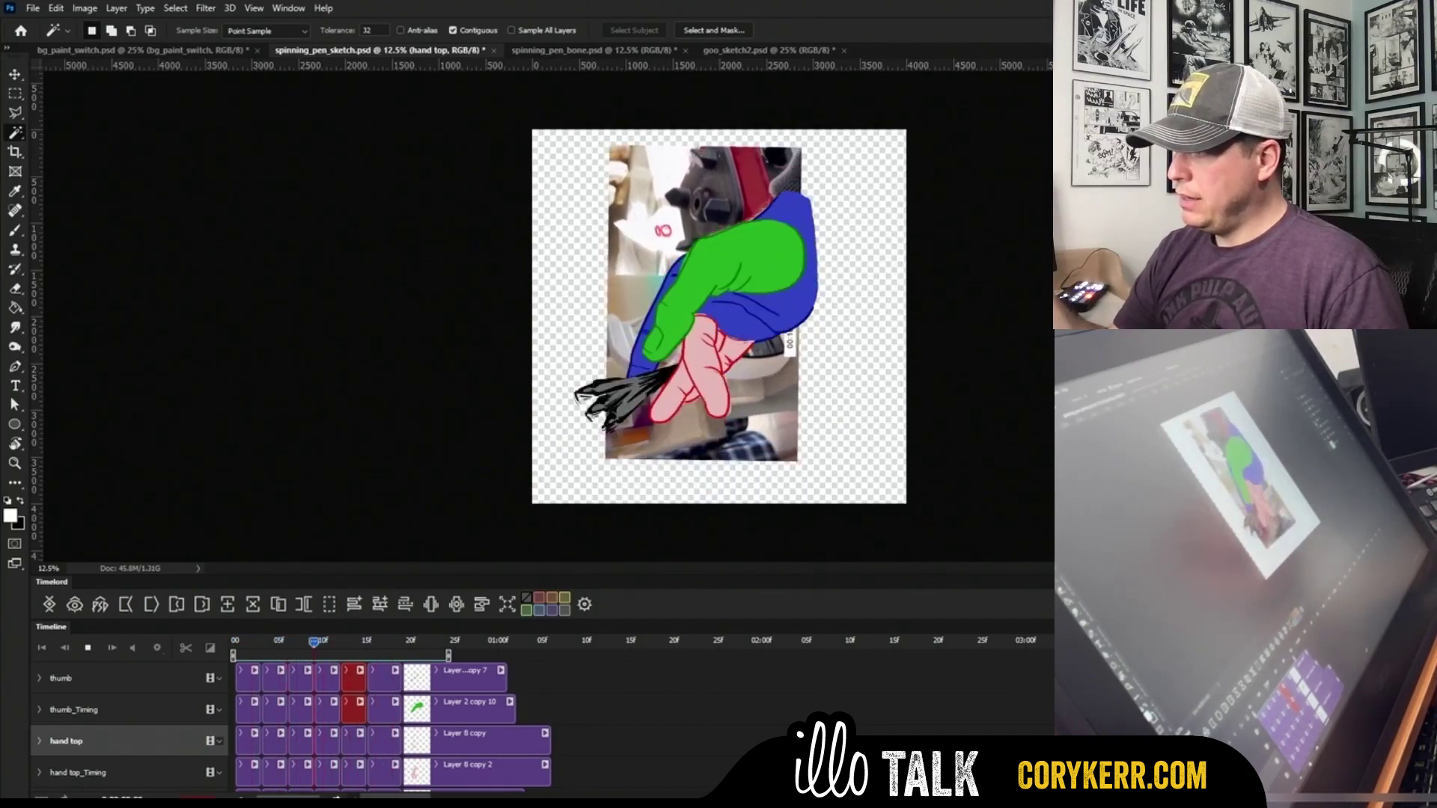
key("space")
left_click(609, 47)
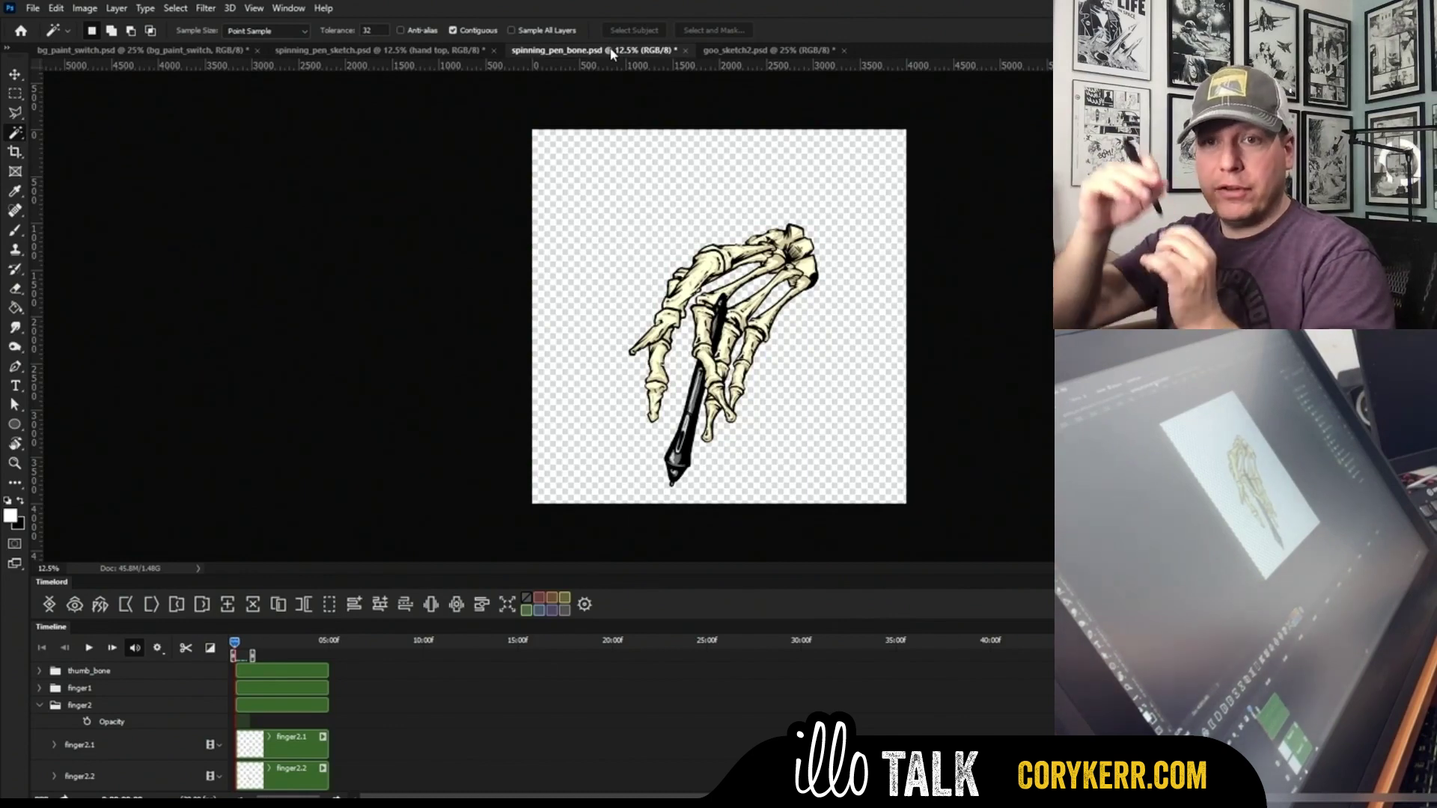
left_click(771, 51)
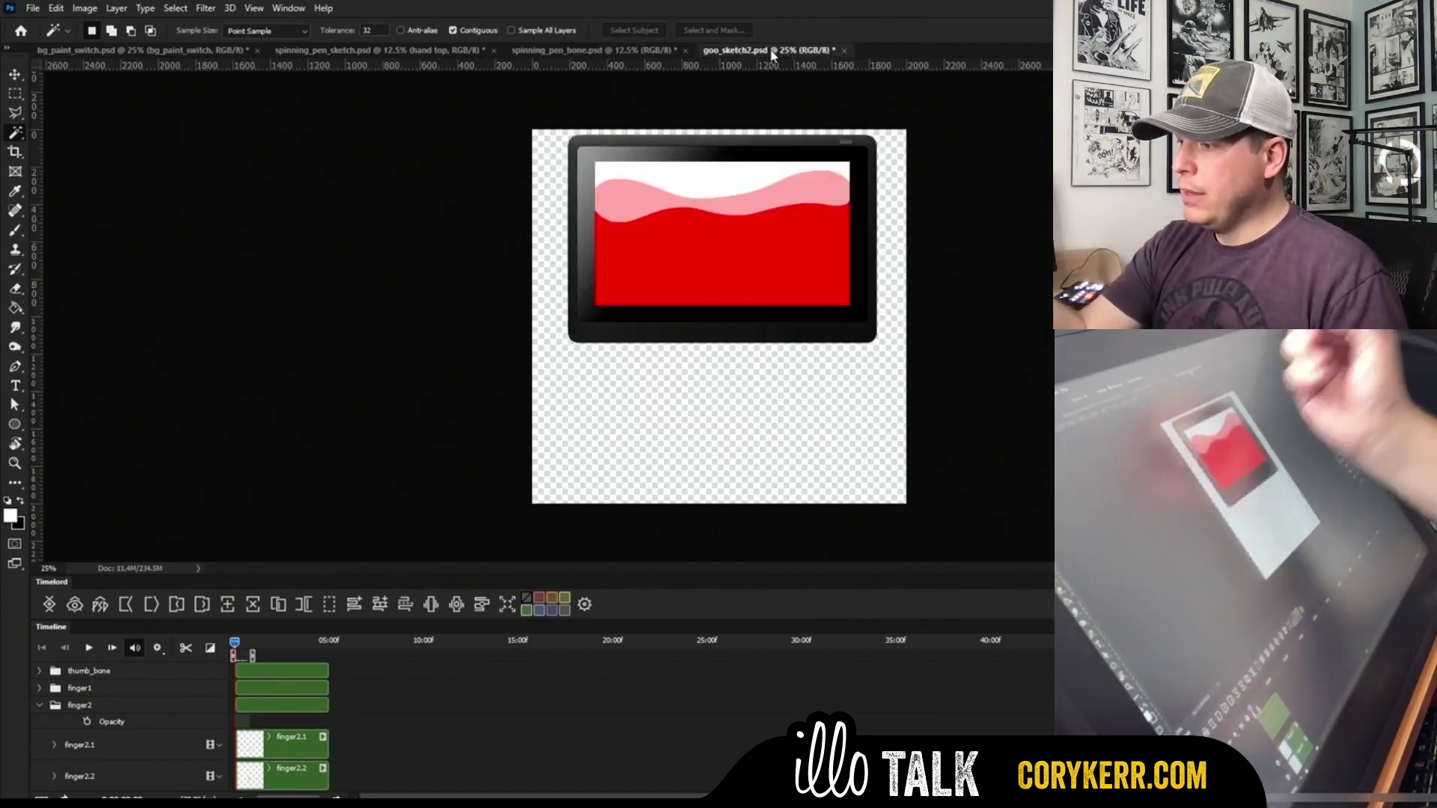
left_click_drag(341, 648, 379, 651)
Step: Scrub through and play the paint stroke animation in bg_paint_switch.psd
left_click(191, 51)
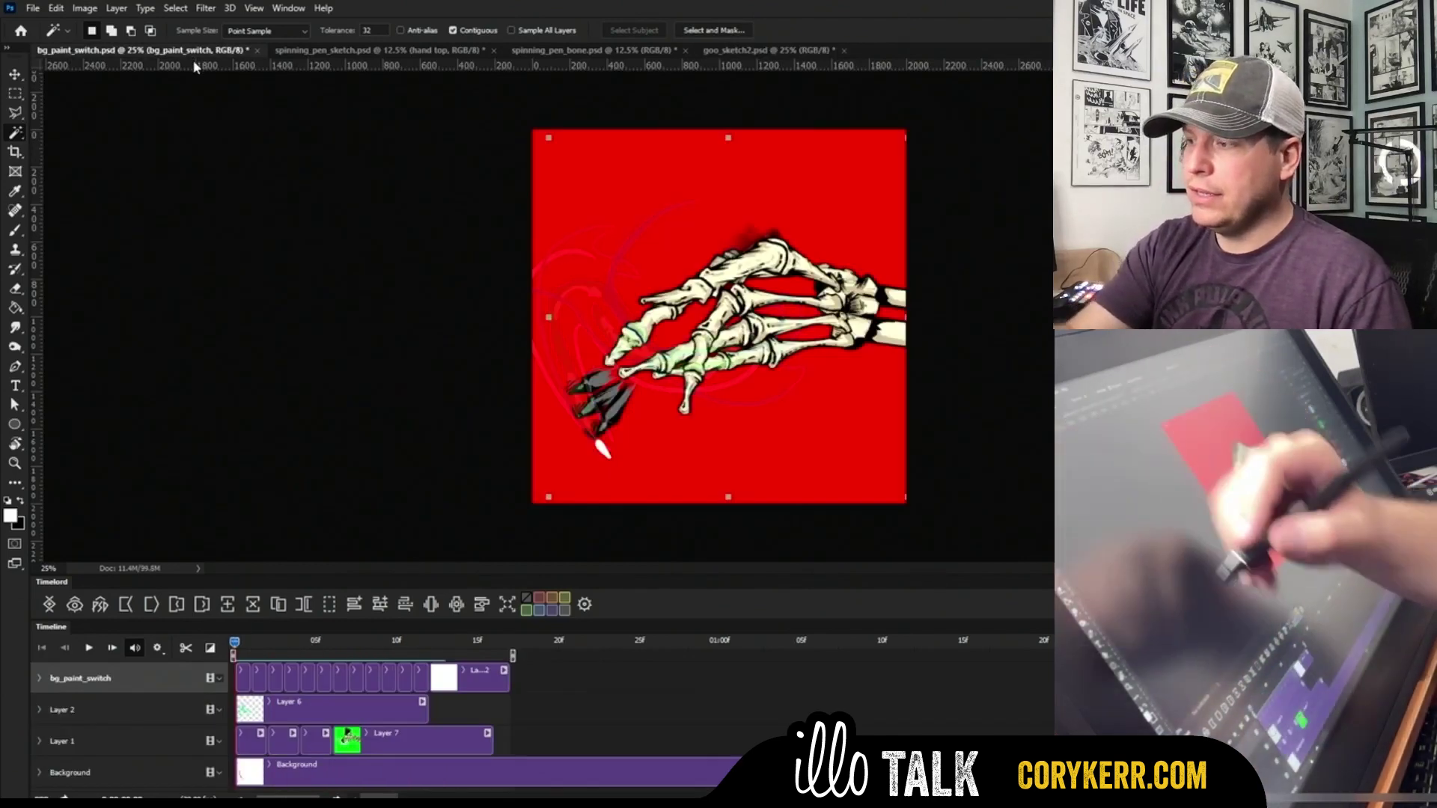
left_click_drag(236, 648, 398, 658)
key("space")
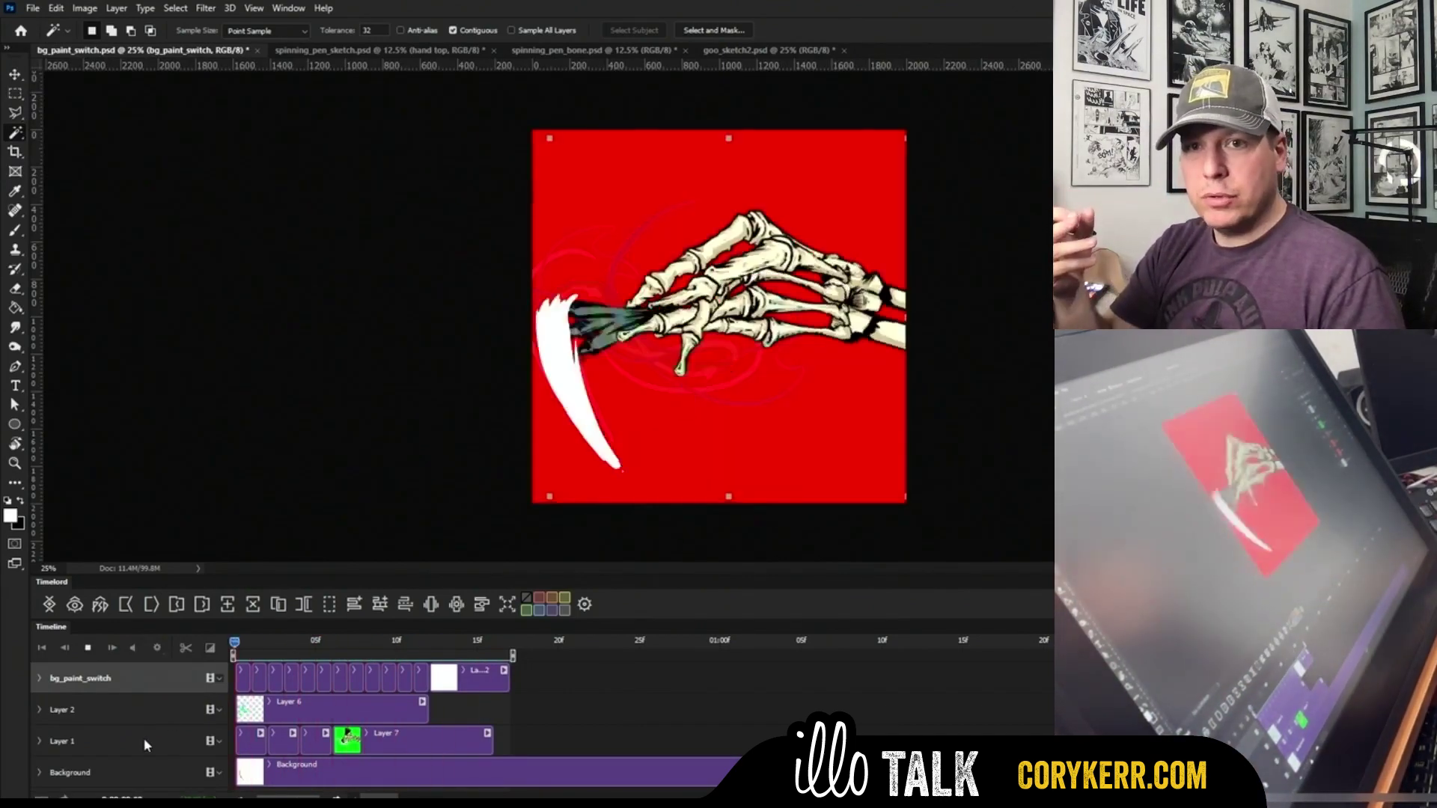
key("space")
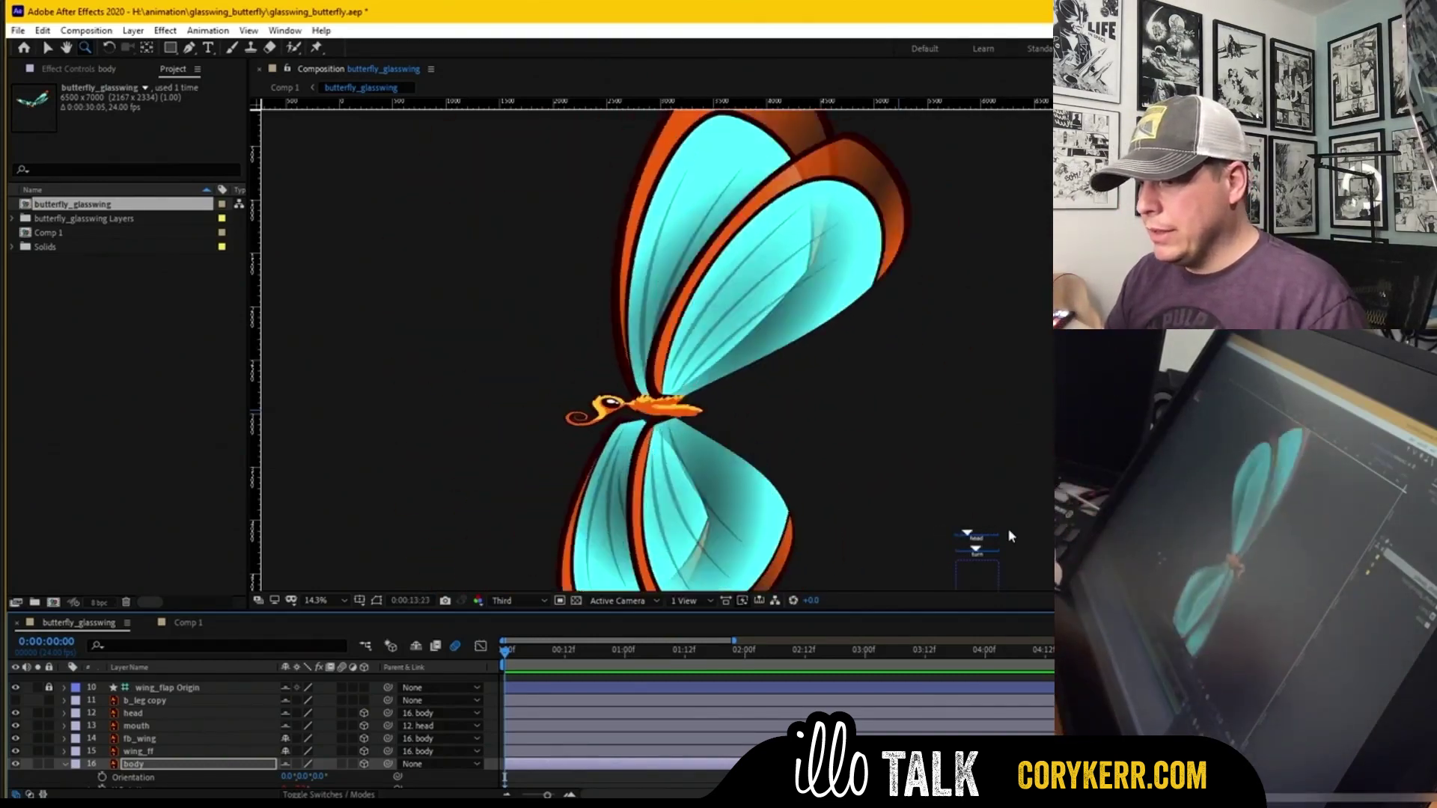
Step: Play the butterfly's flight in Comp 1 of the glasswing_butterfly project
left_click(181, 627)
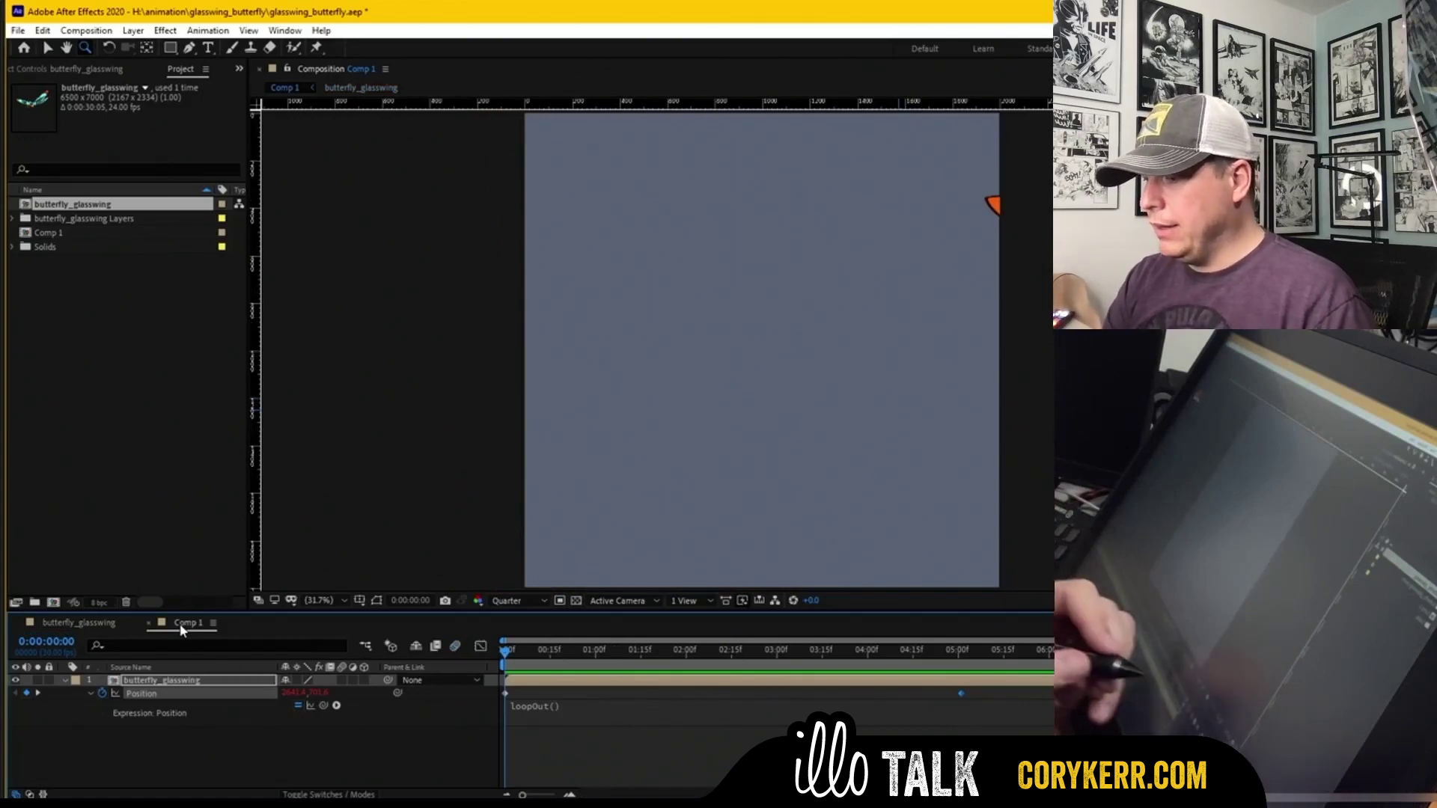
key("space")
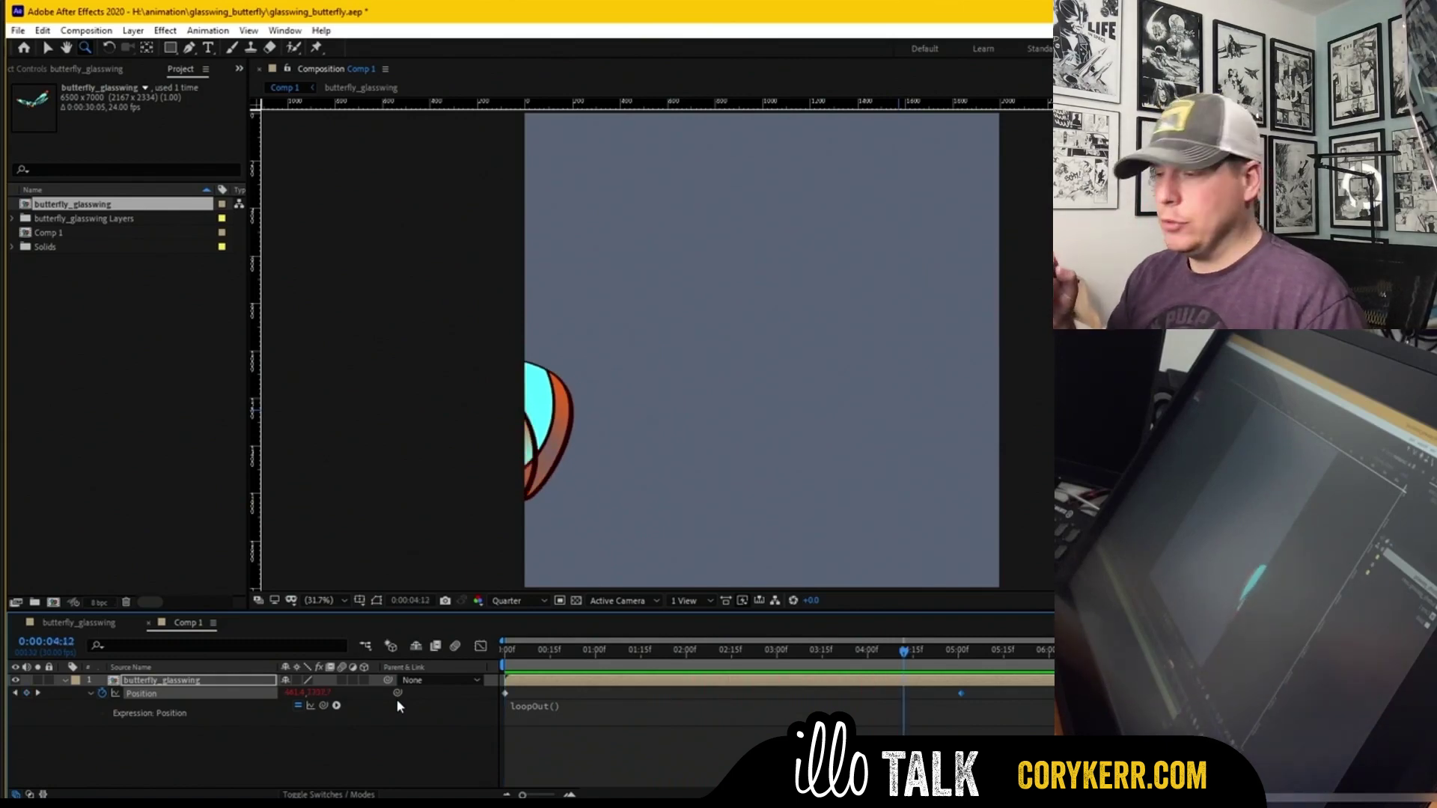
Step: Switch to Photoshop, create the Comp 1 animation document with Timelord, and rename its video group Wind
key("alt+Tab")
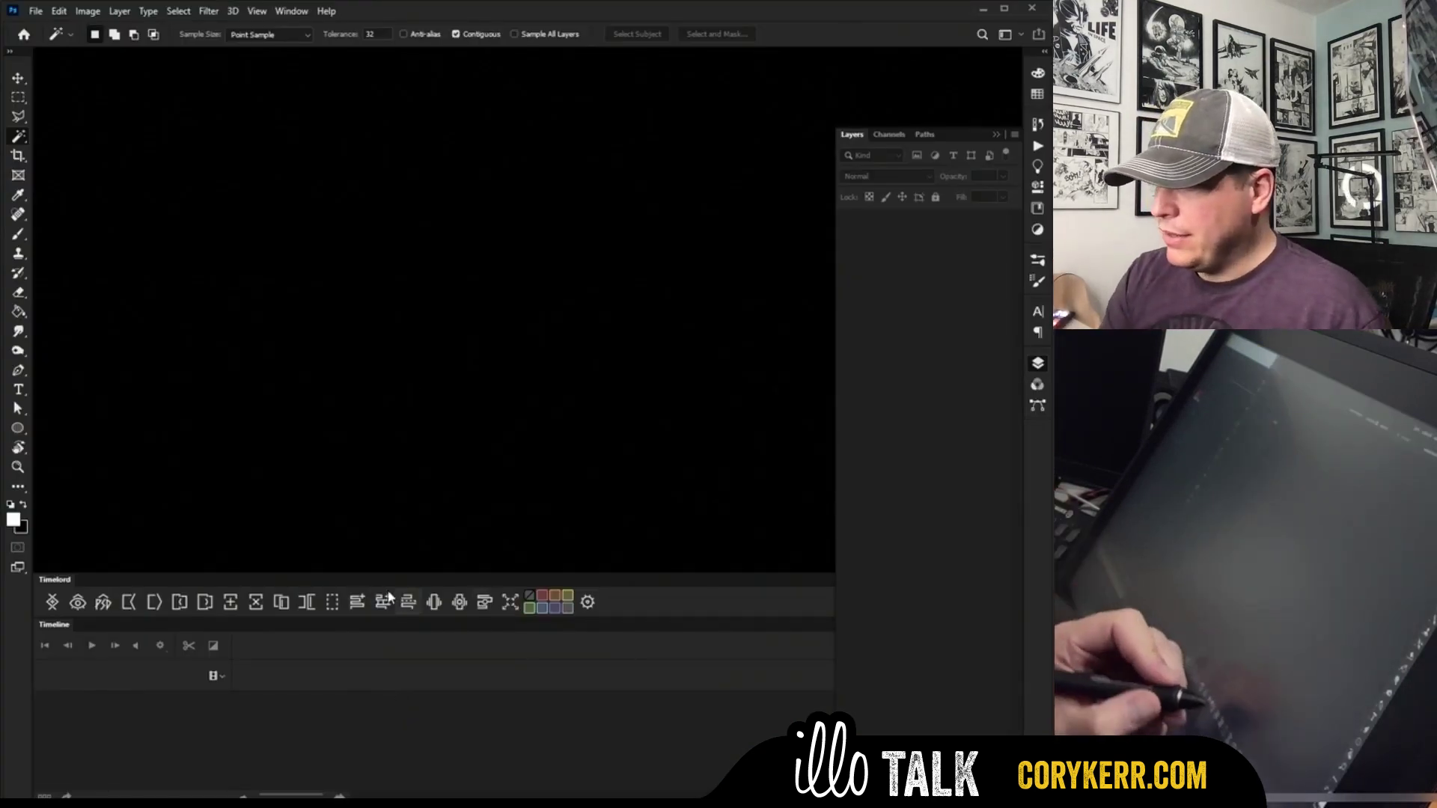
left_click(52, 603)
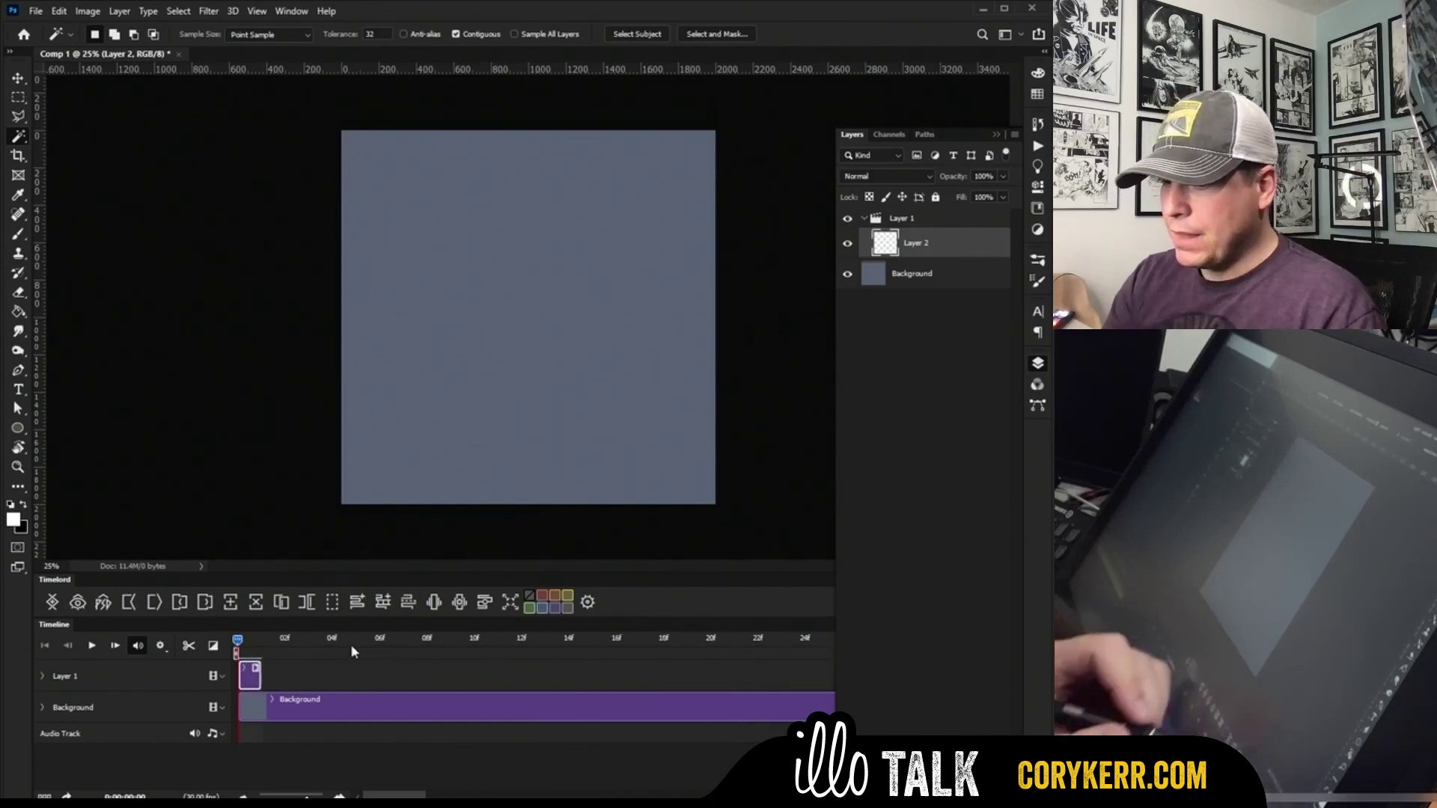
double_click(901, 219)
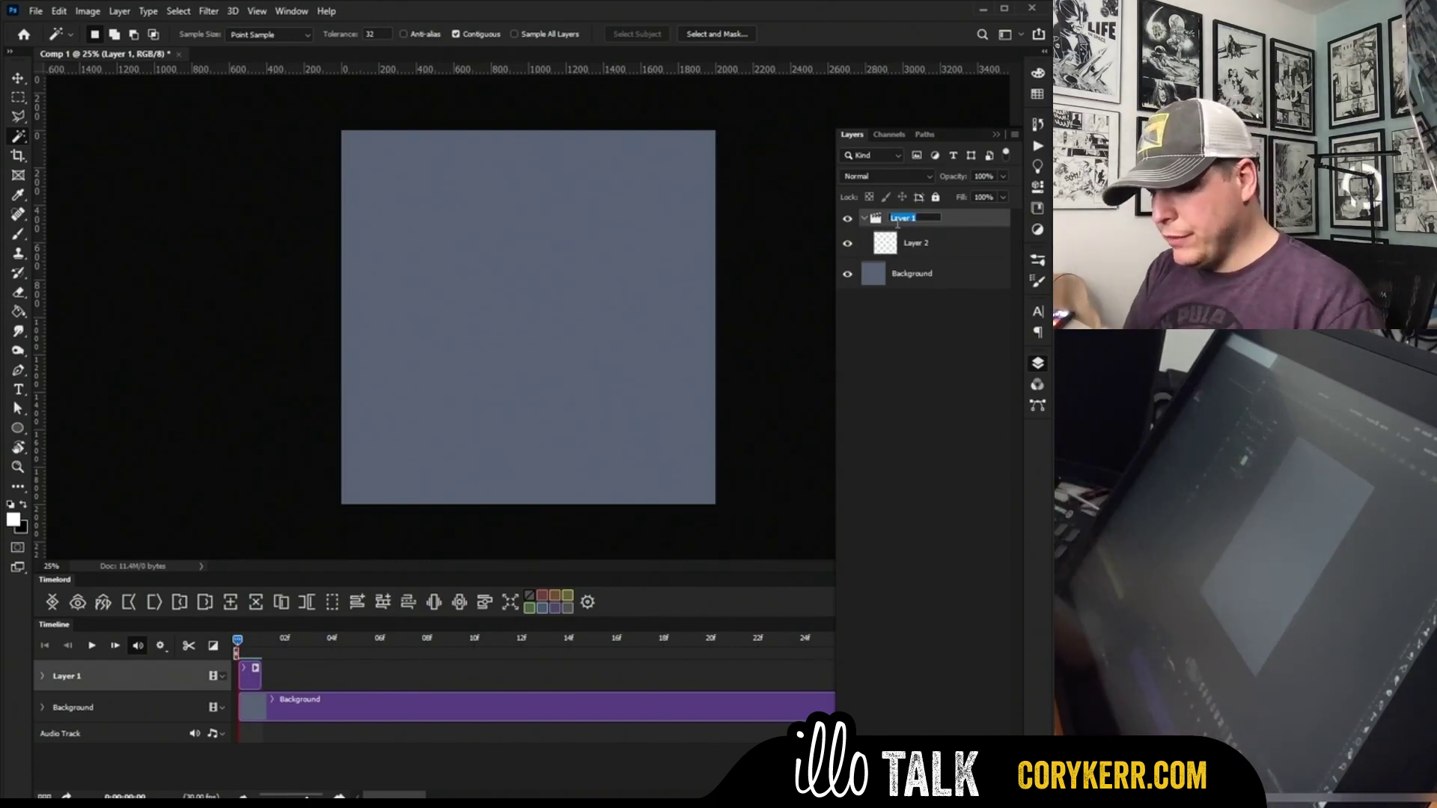
key("Return")
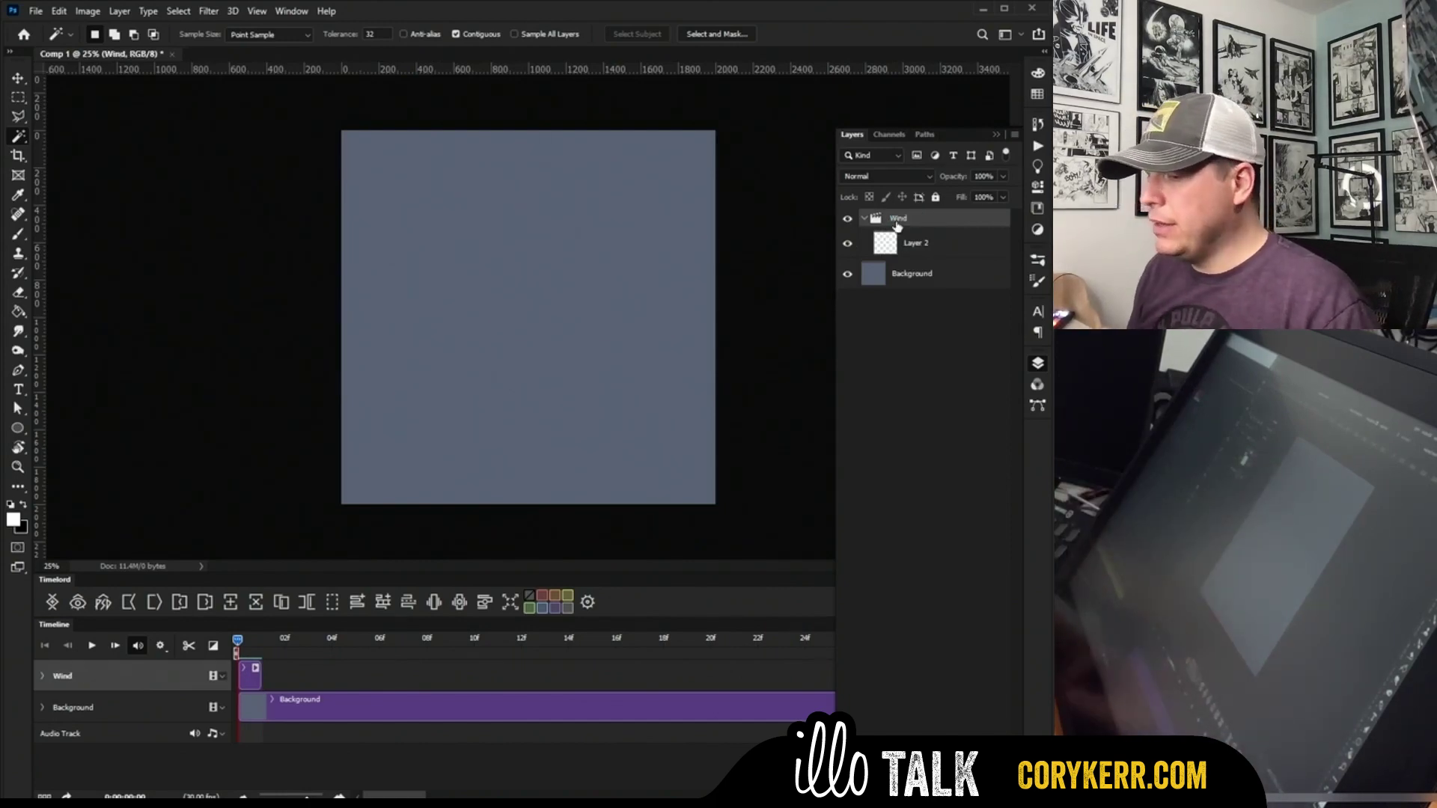
Step: Add a video group named sketch between Wind and the Background, and extend its clip to 10 frames
left_click(253, 646)
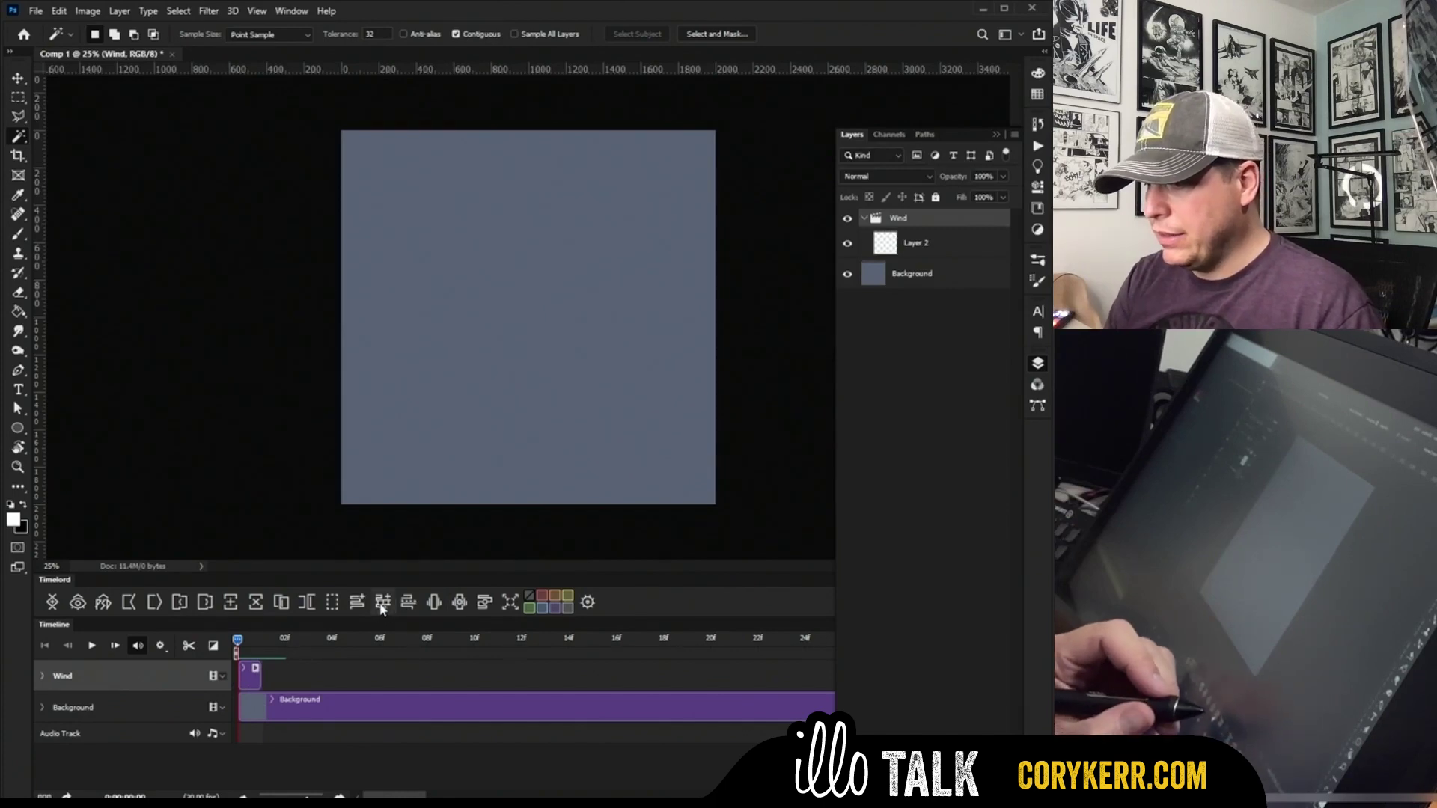
left_click(358, 604)
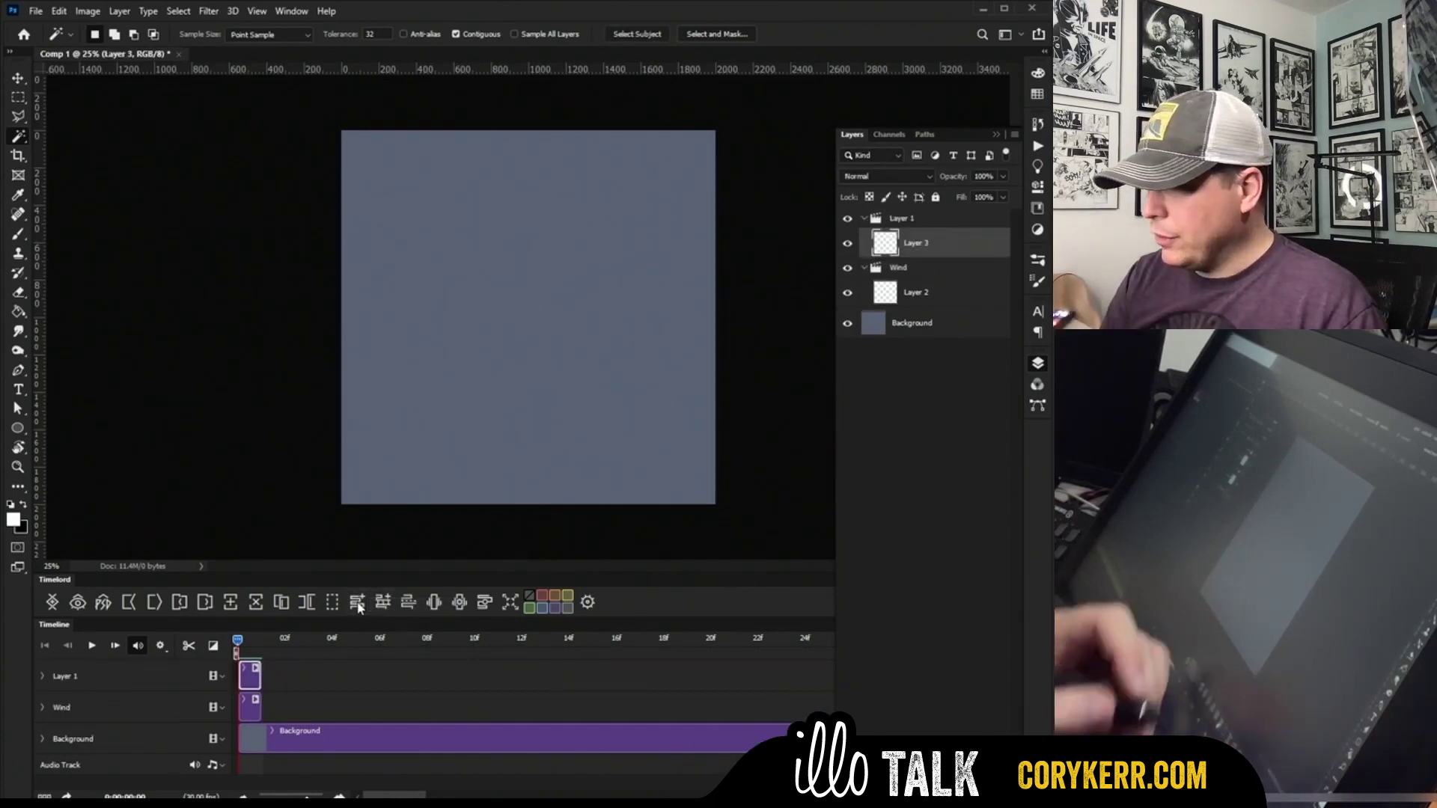
double_click(894, 218)
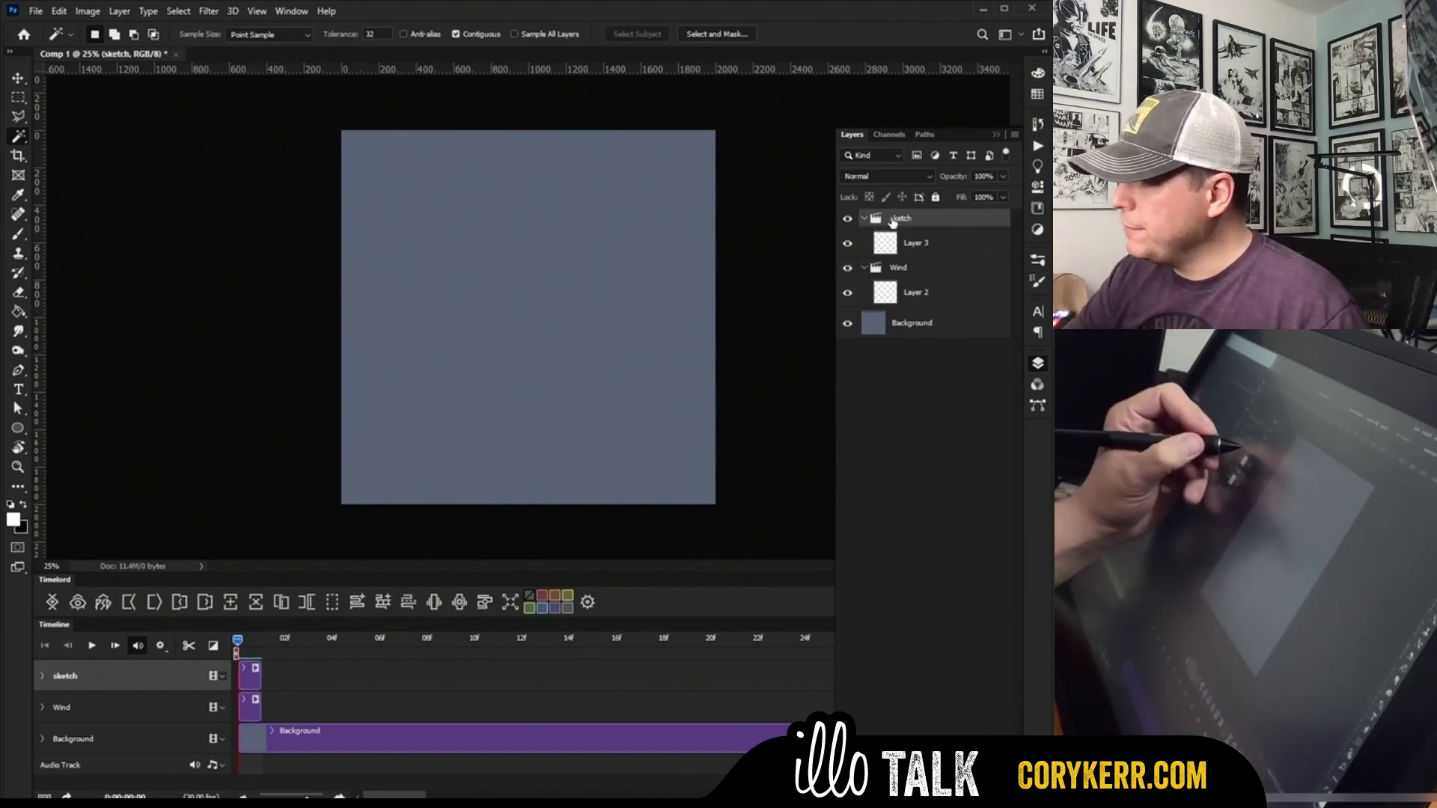
left_click_drag(890, 223, 873, 313)
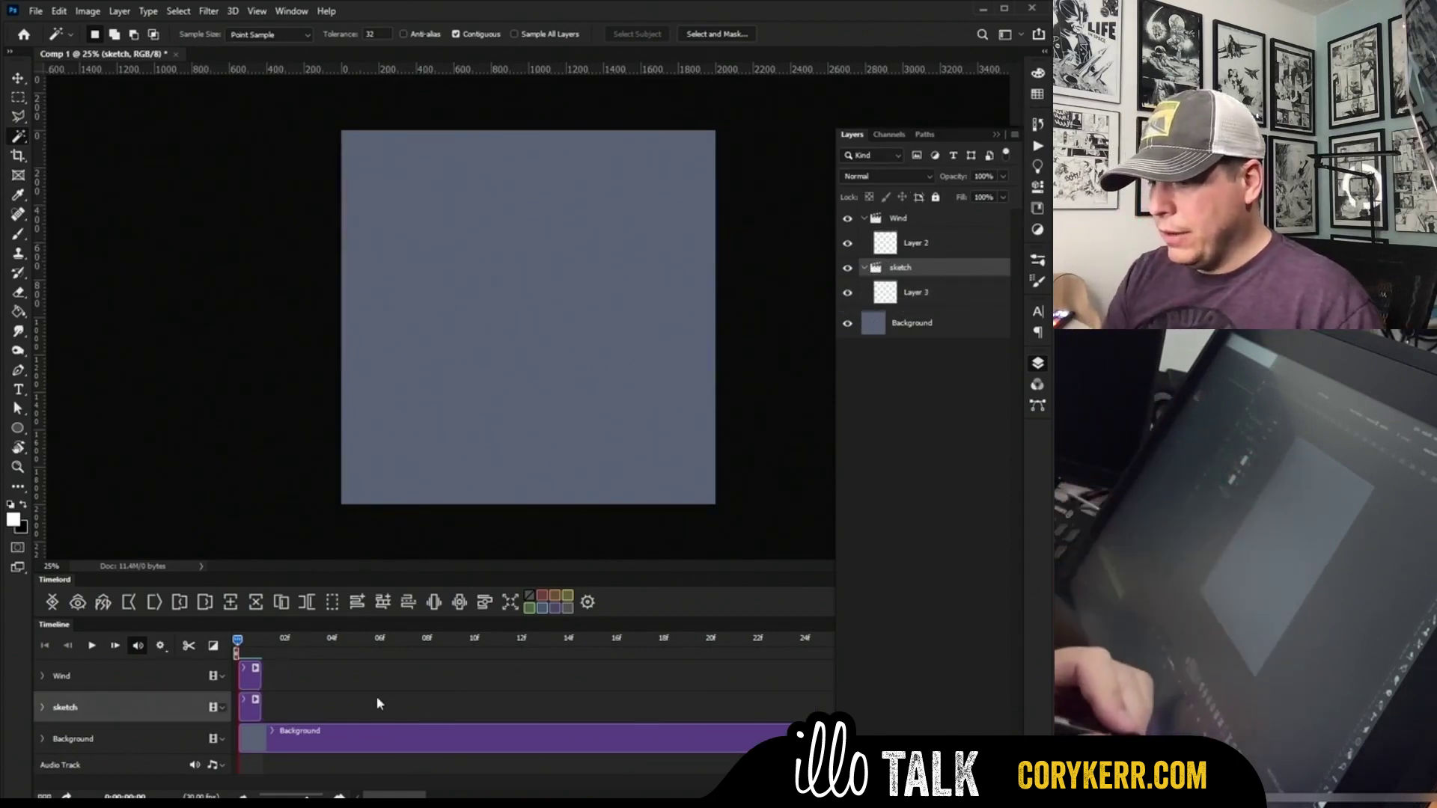
left_click_drag(256, 711, 568, 707)
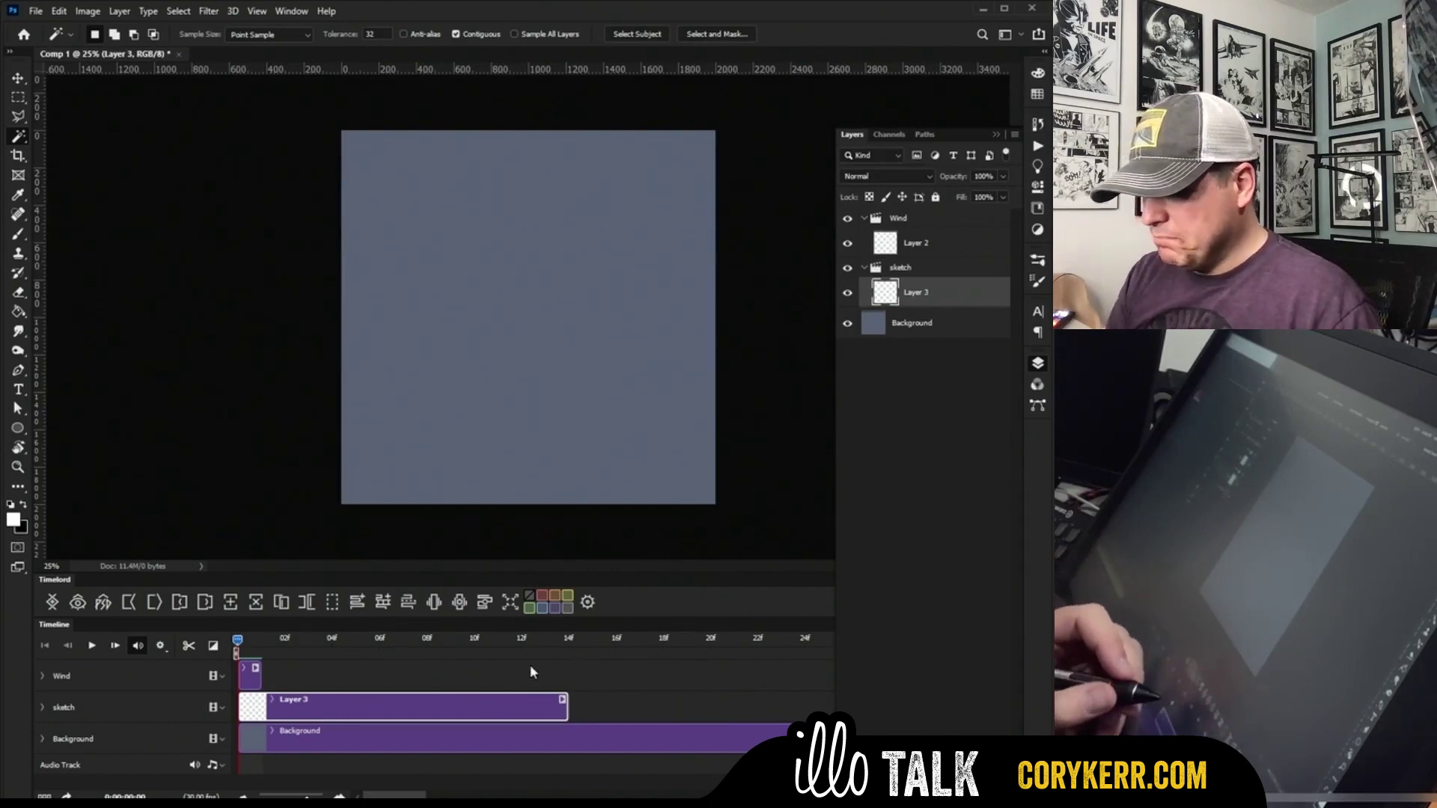
left_click_drag(482, 702, 482, 704)
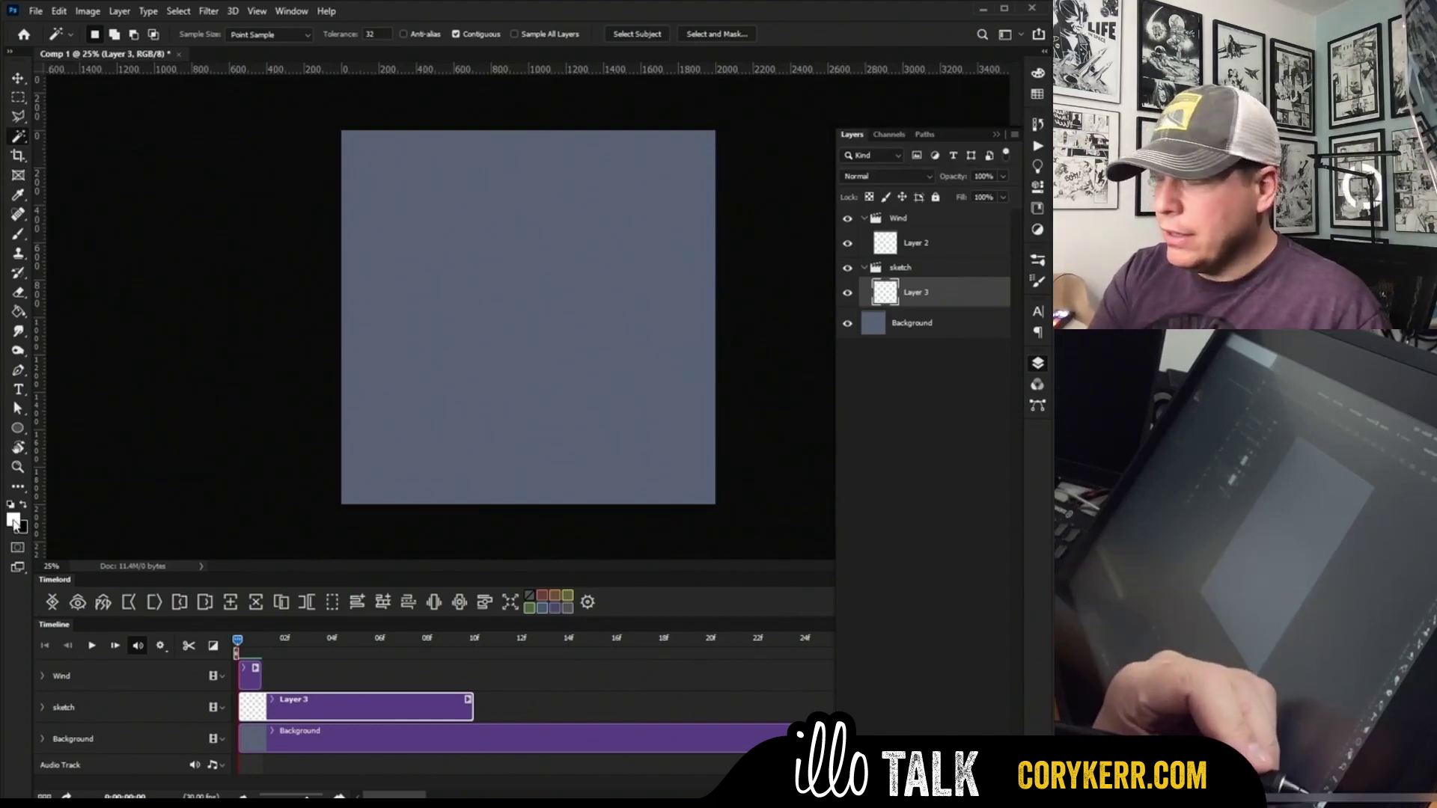
Step: Set the foreground colour to red and brush a horizontal path with two loops across the sketch group's layer
left_click(13, 518)
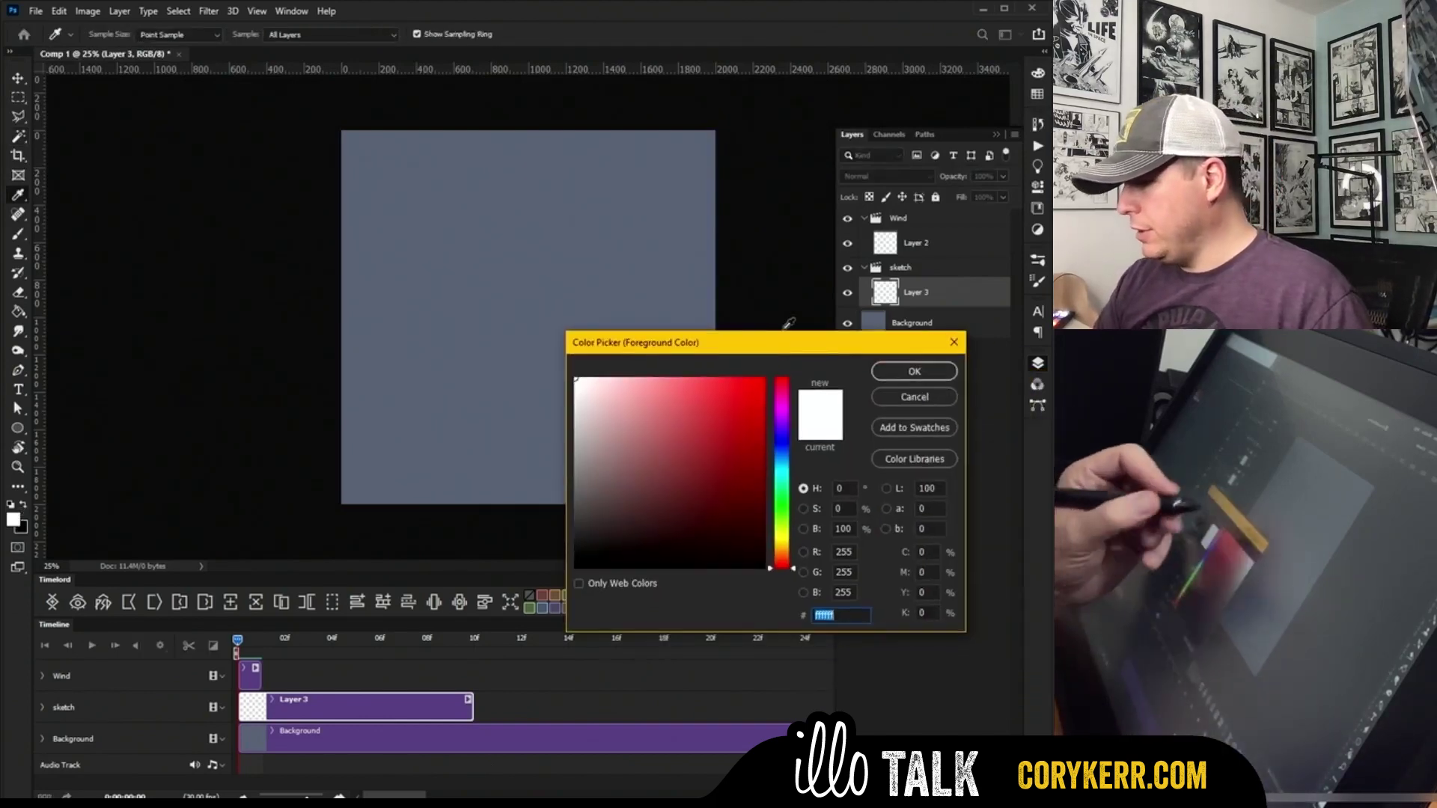
left_click(917, 377)
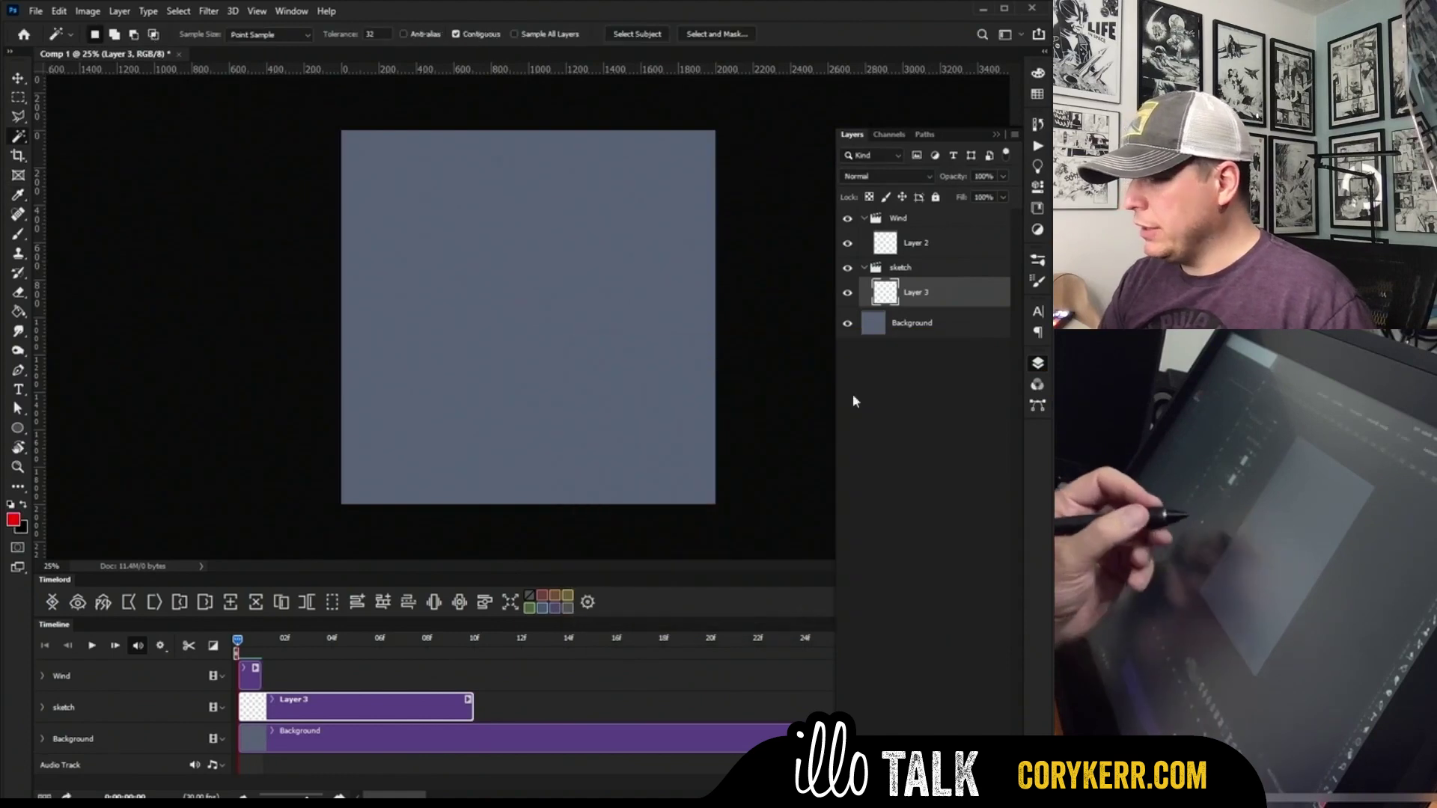
key("b")
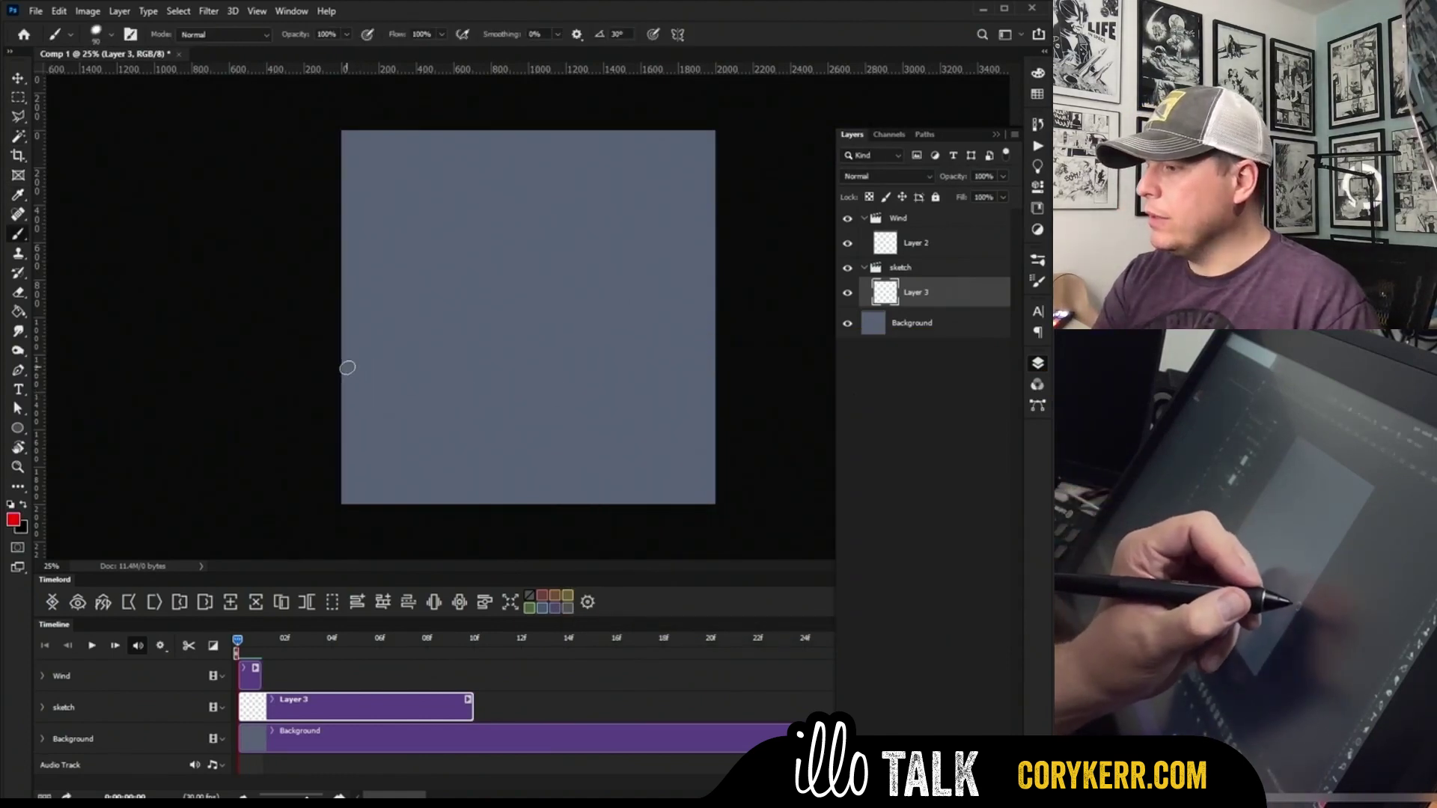
left_click_drag(347, 368, 458, 383)
left_click_drag(645, 366, 716, 366)
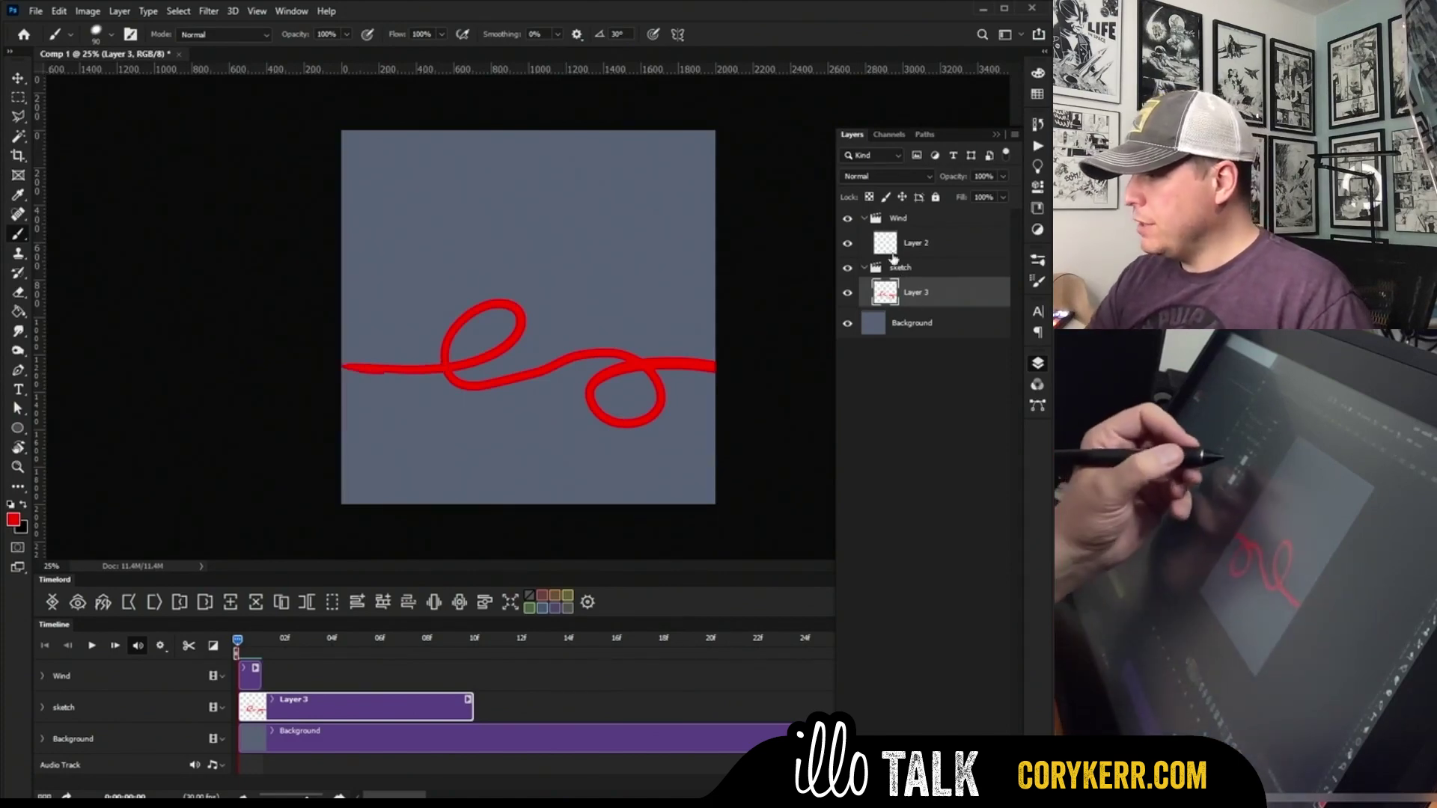
Step: Paint a tapered white stroke over the beginning of the red path on the Wind group's layer, and turn on onion skinning
left_click(889, 241)
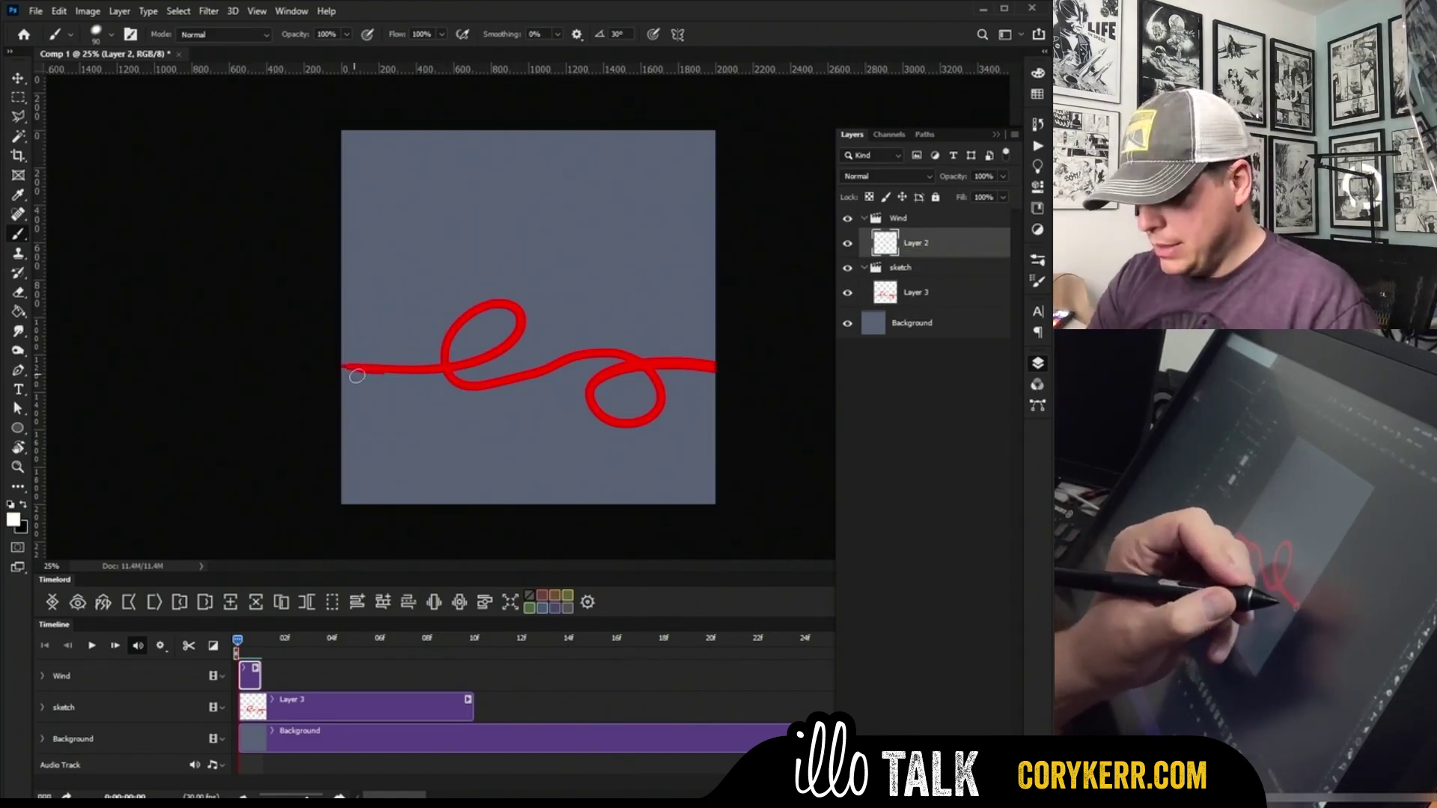
key("r")
mouse_move(459, 381)
left_mouse_down()
mouse_move(554, 348)
mouse_move(514, 386)
mouse_move(527, 393)
left_mouse_up()
key("b")
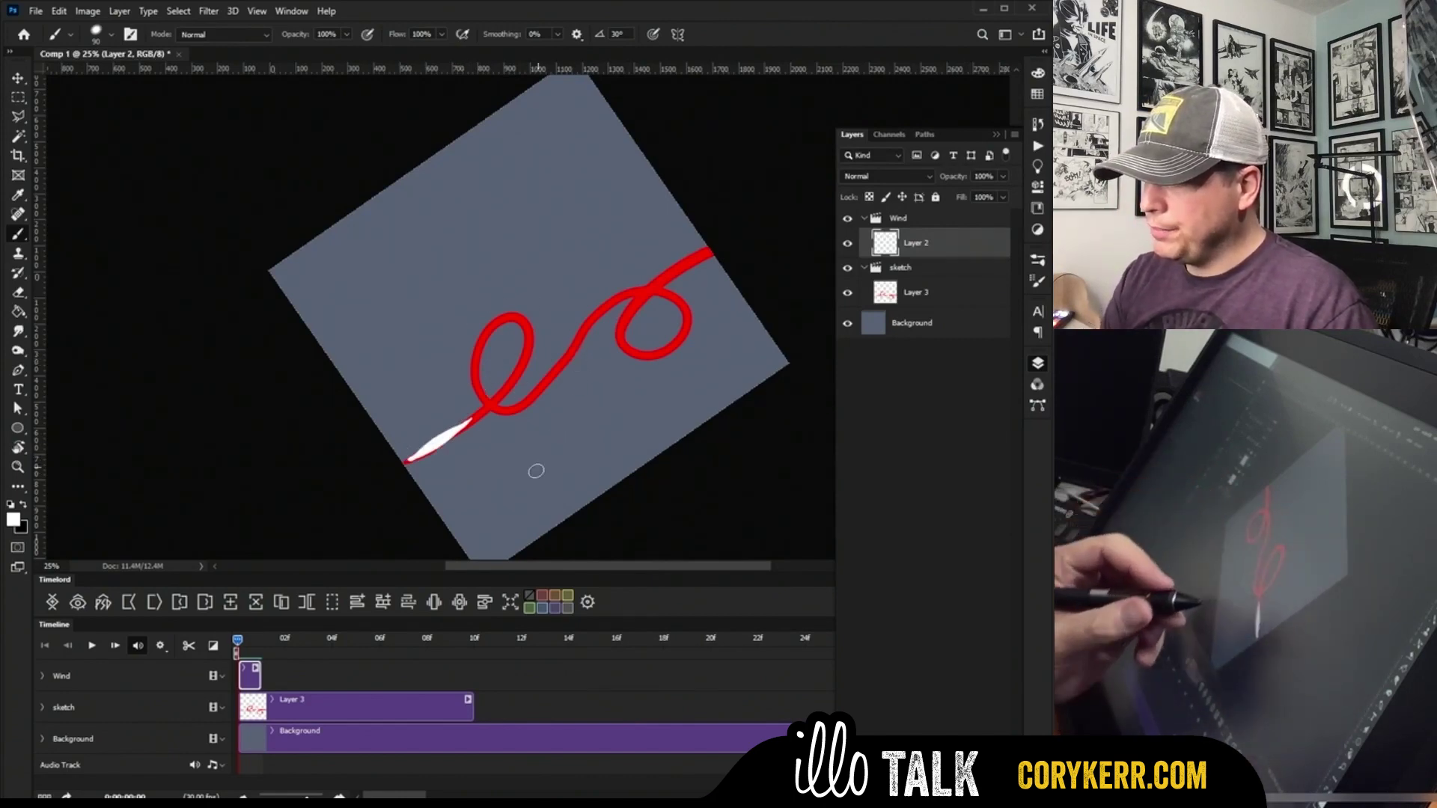
left_click(435, 603)
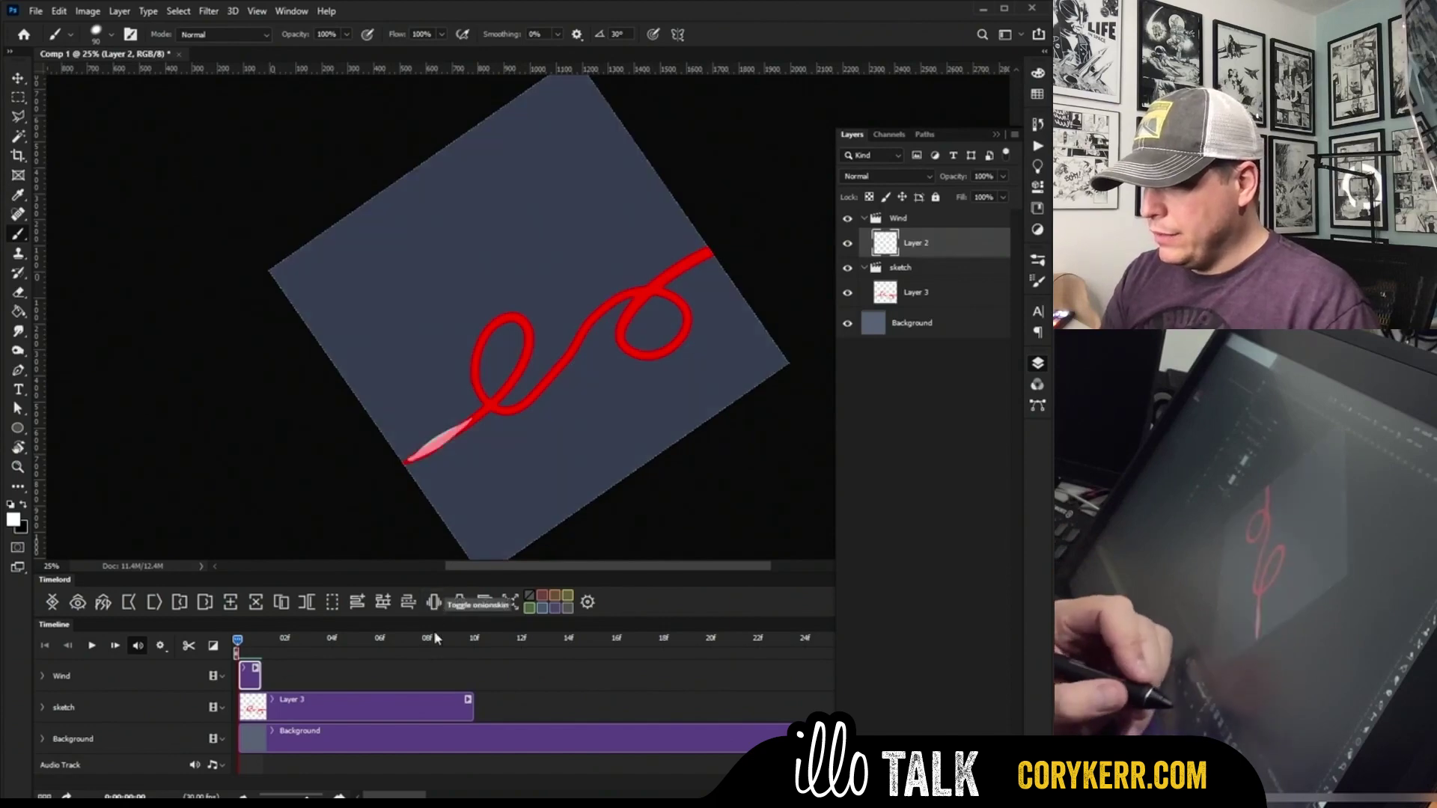
Step: Add a second frame to the Wind group and set the onion skin count to 0 frames after
left_click(231, 603)
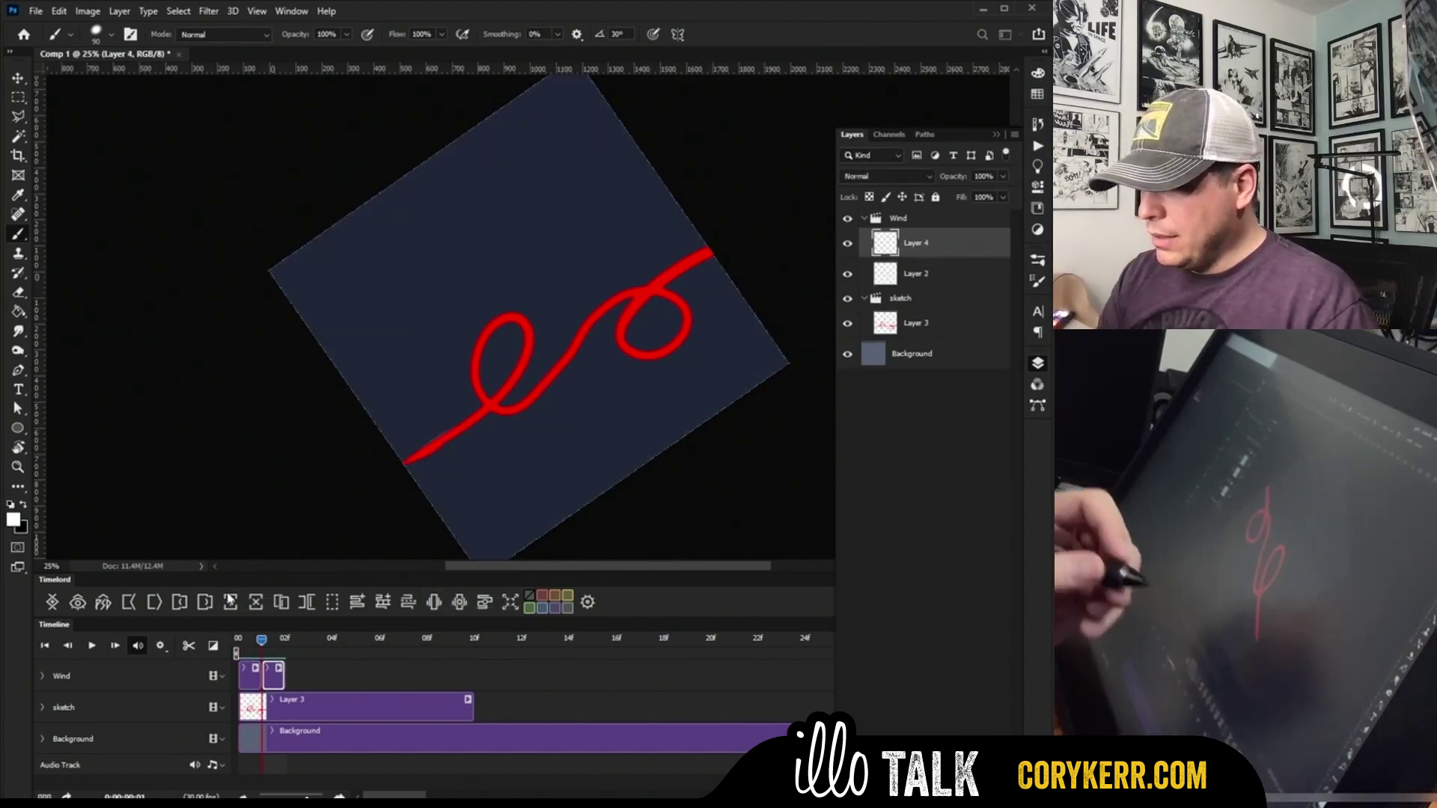
left_click(460, 603)
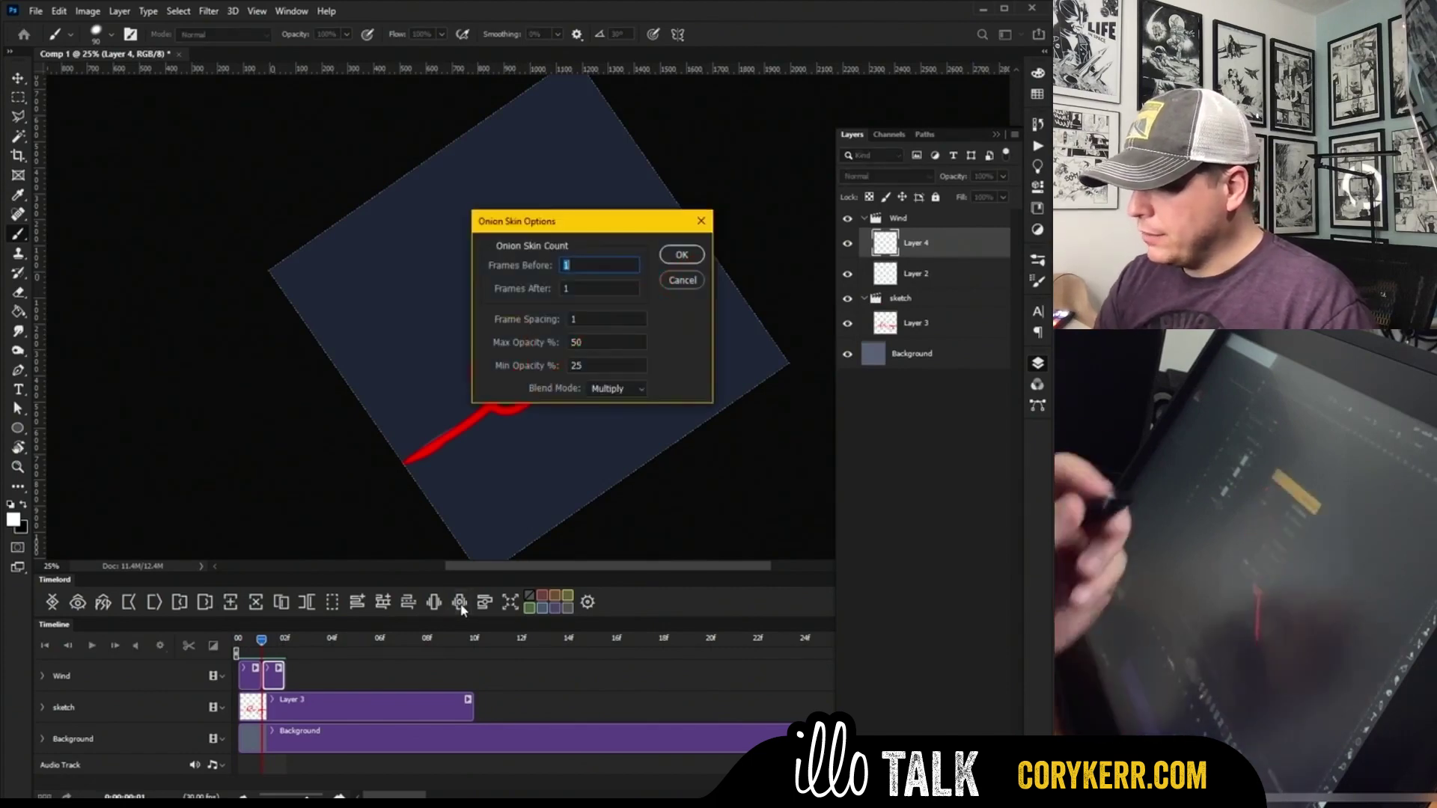
left_click(576, 289)
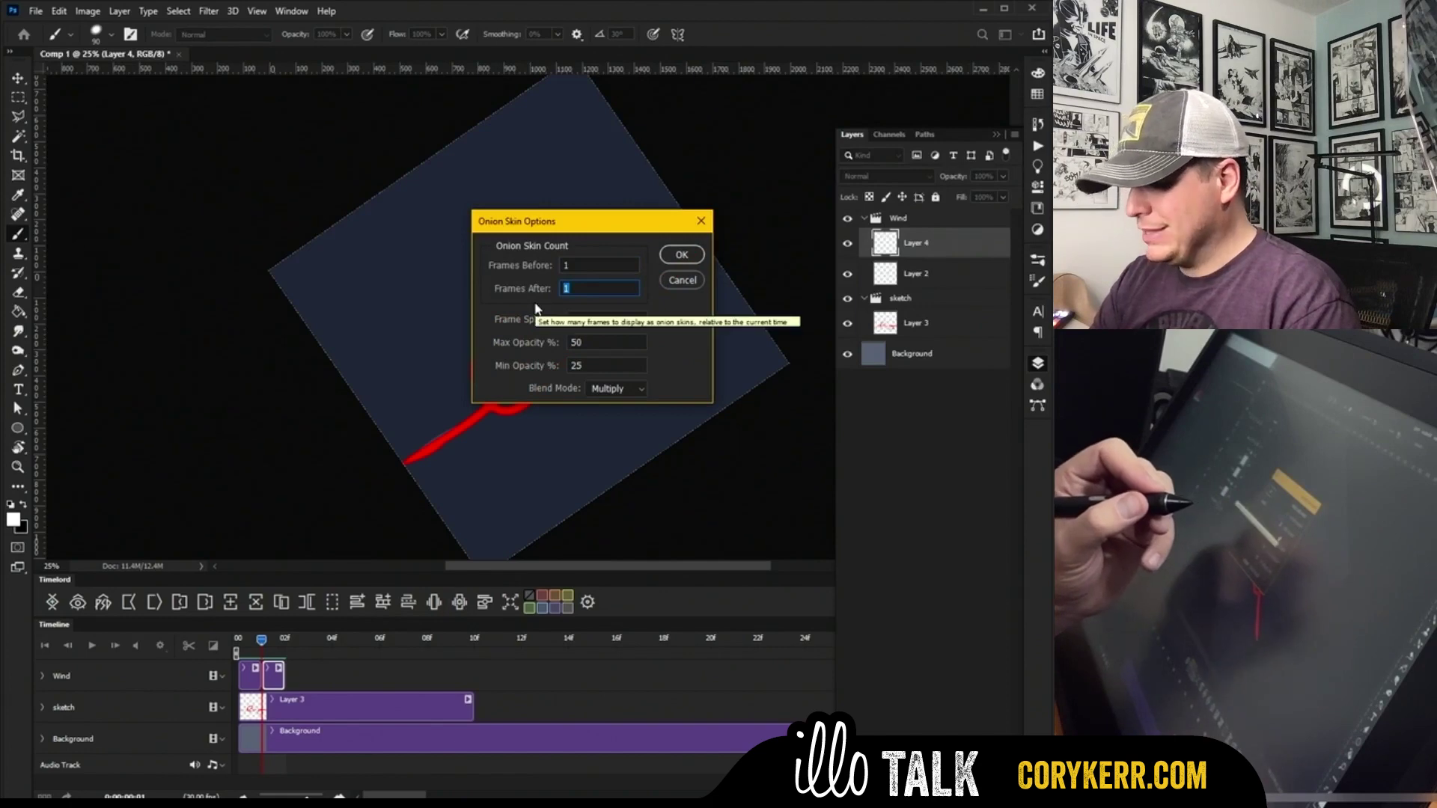
type("0")
left_click(679, 257)
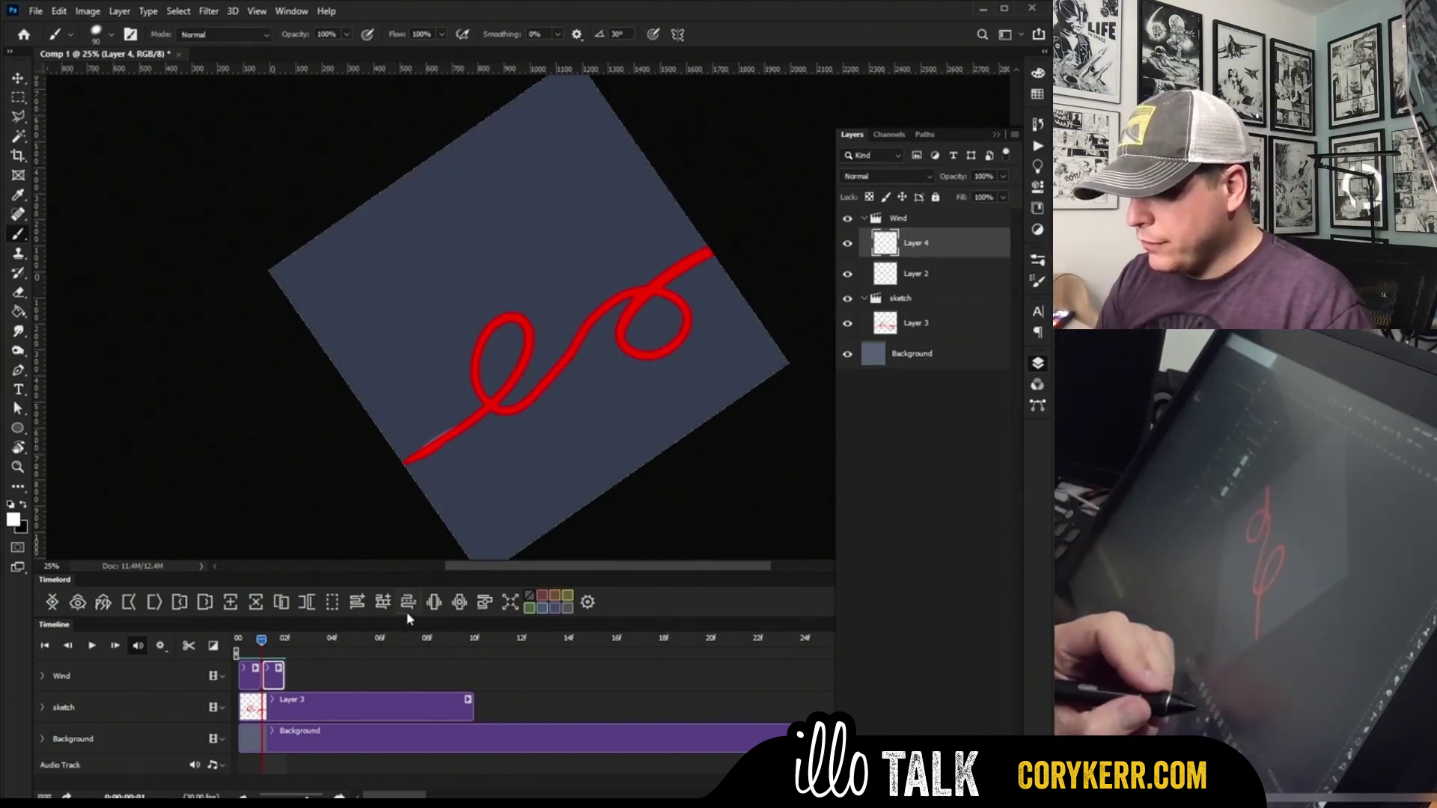
Step: Set the onion skin blend mode to Normal and paint a white stroke reaching the first loop on the second Wind frame
left_click(459, 603)
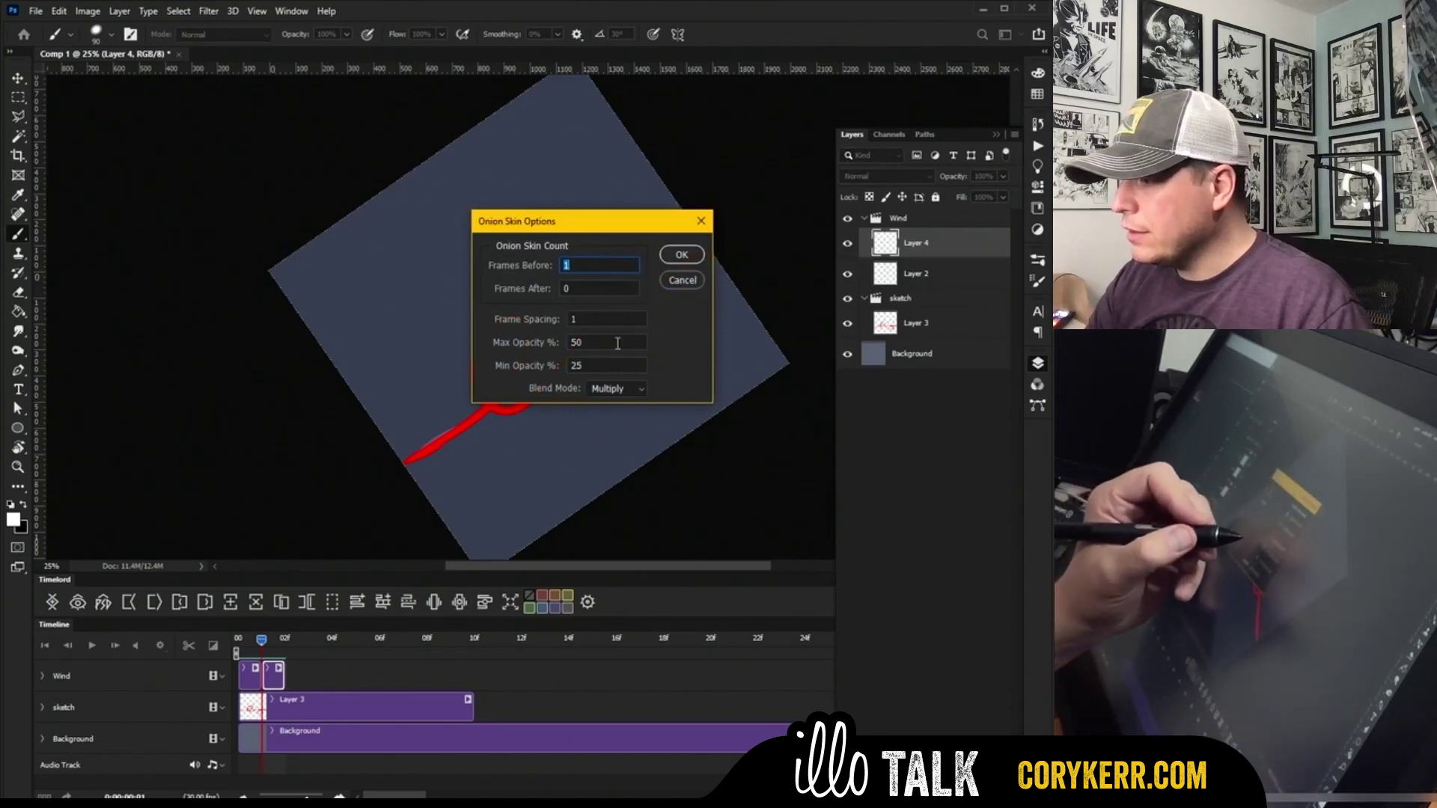
left_click(627, 389)
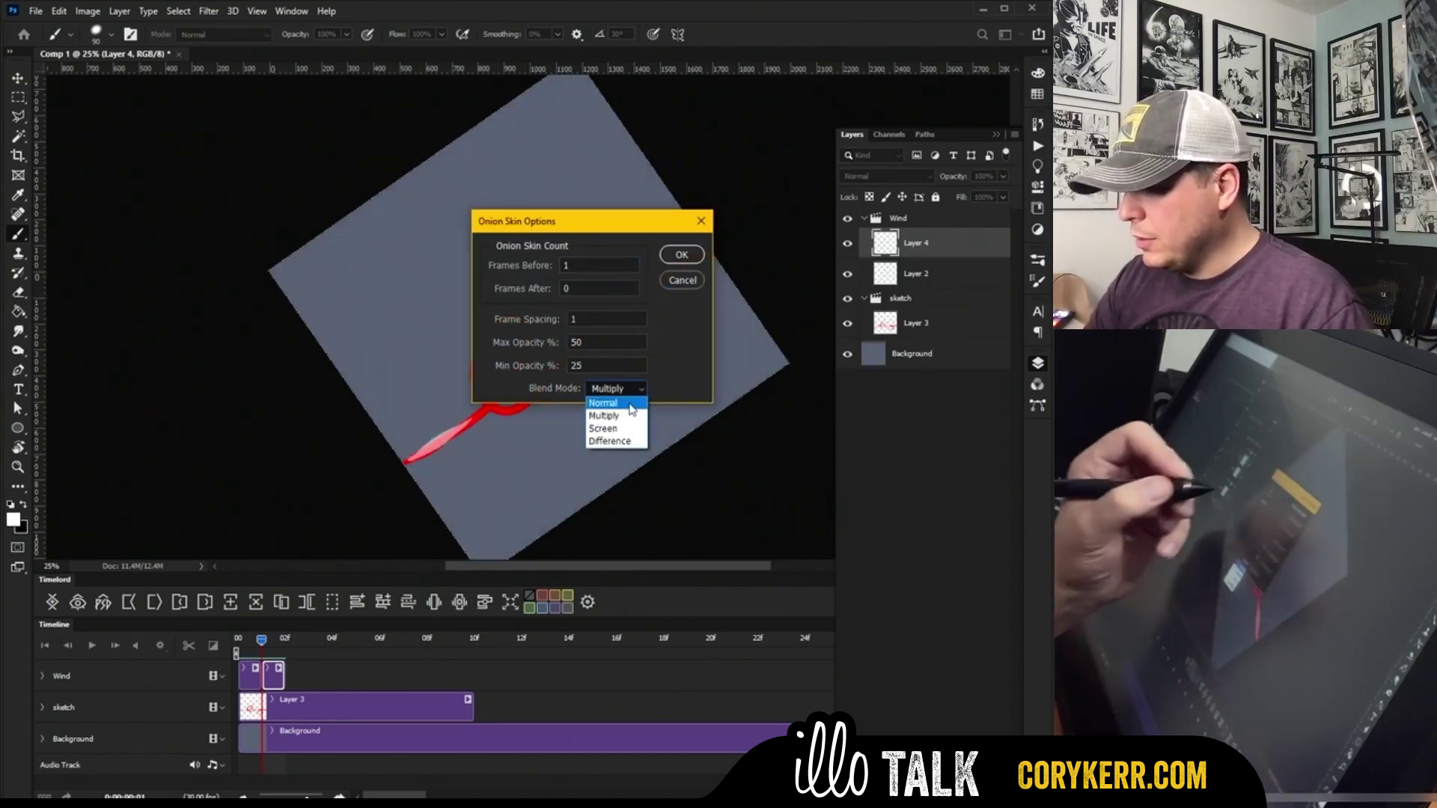
left_click(610, 404)
left_click(683, 257)
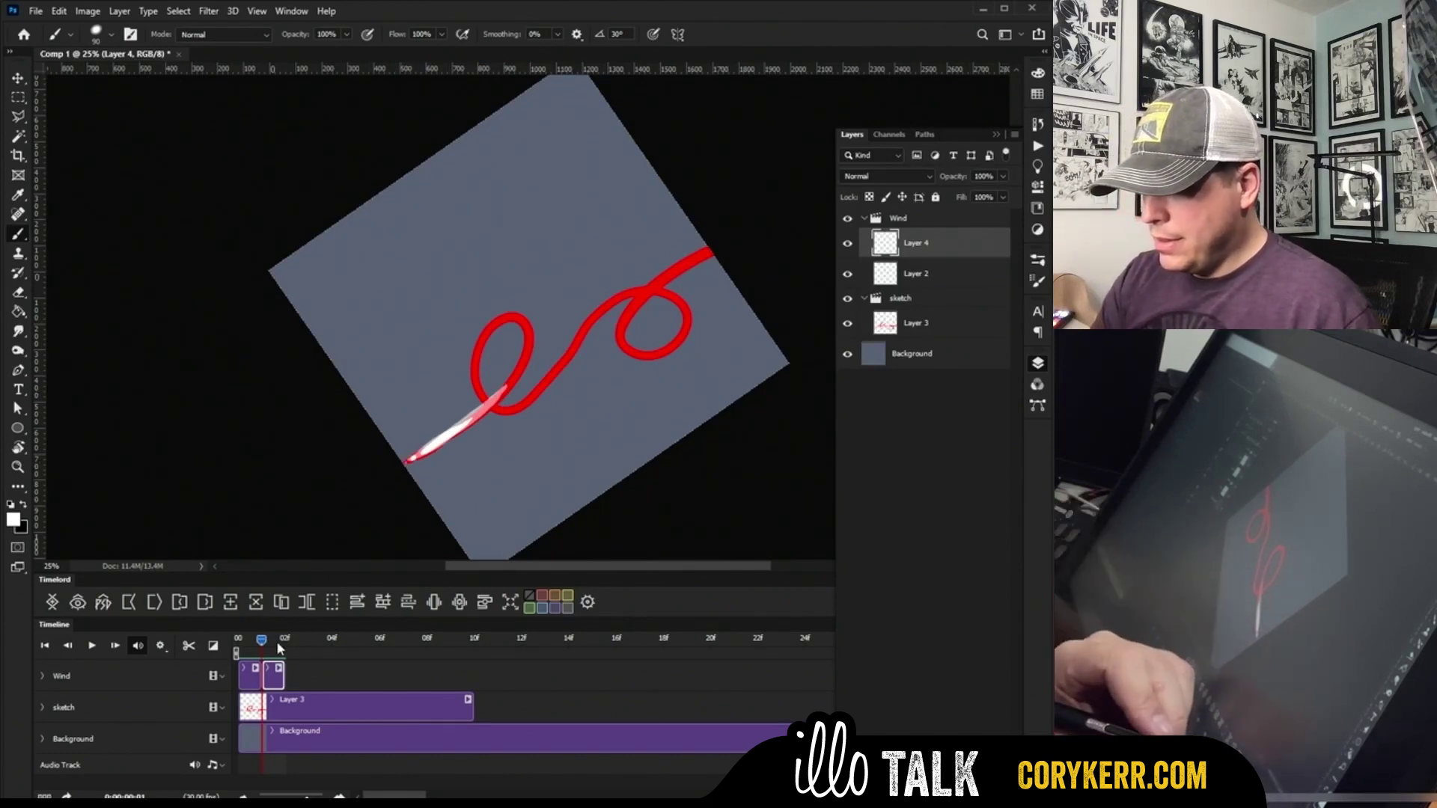
Step: Add a third Wind frame and paint a tapered white stroke farther along the red path, up the side of the first loop
key("ctrl+shift+alt+n")
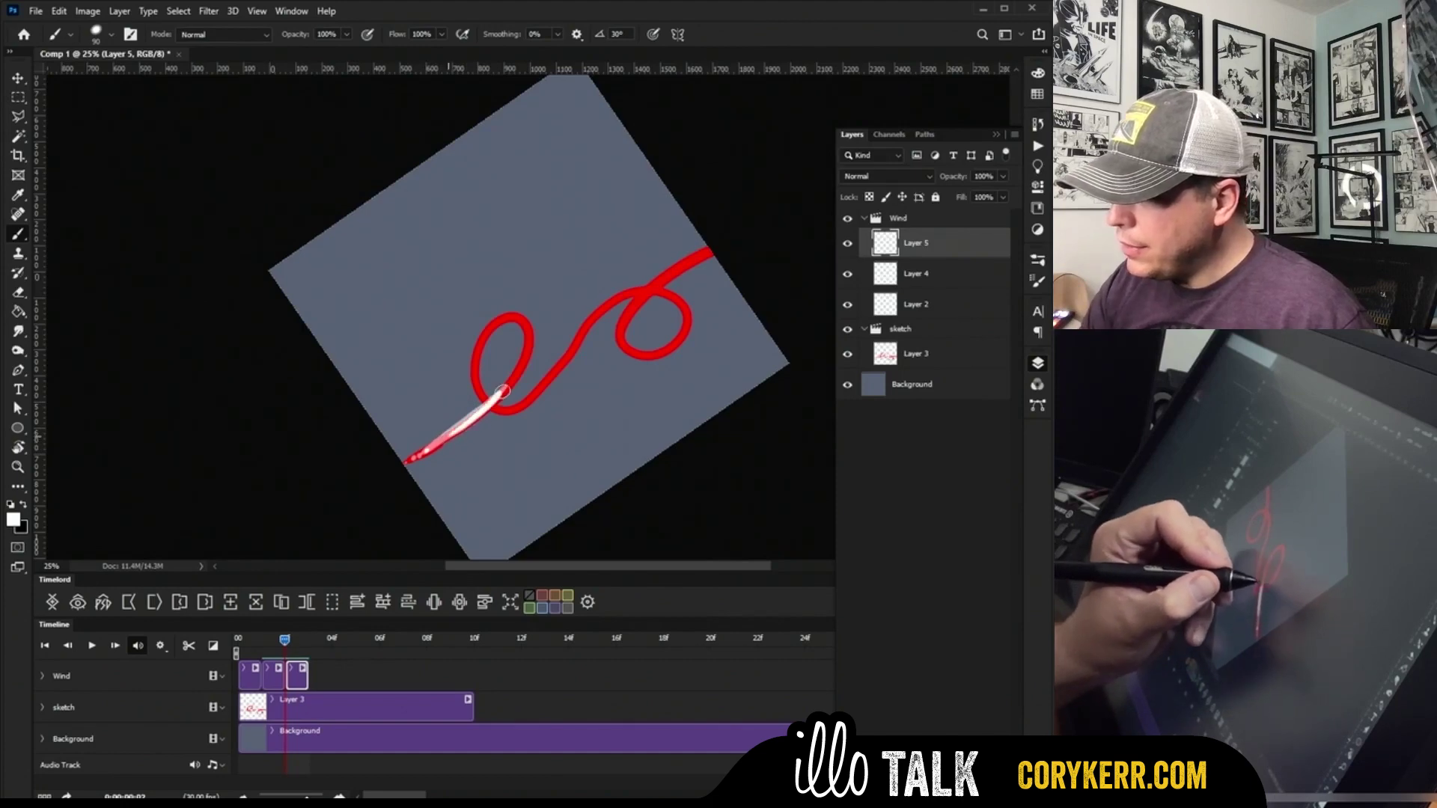
mouse_move(483, 400)
left_mouse_down()
mouse_move(524, 359)
mouse_move(525, 305)
mouse_move(513, 379)
left_mouse_up()
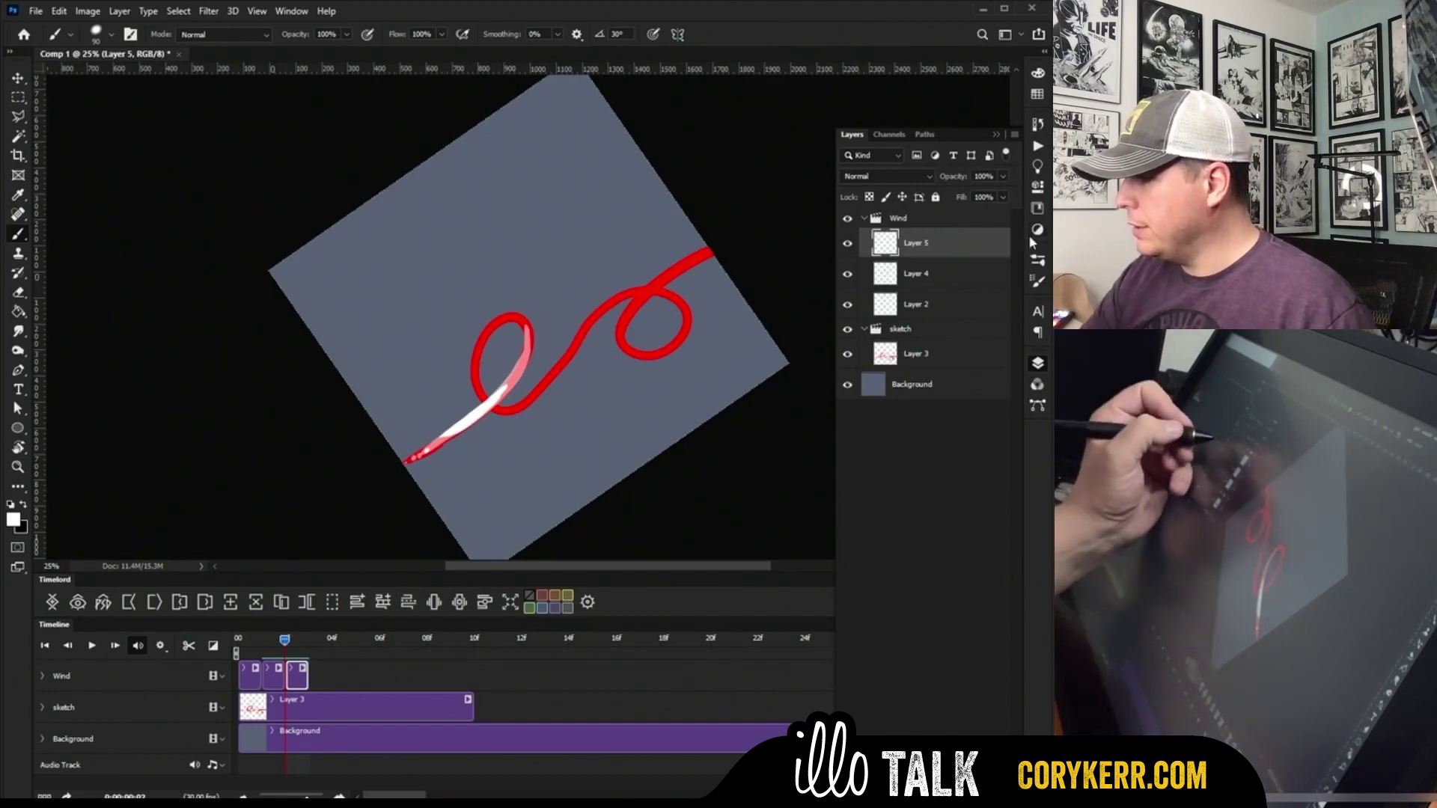
Step: Collapse the layer list, shorten the timeline's work area to end at frame 3, and play the three-frame animation
left_click(1038, 363)
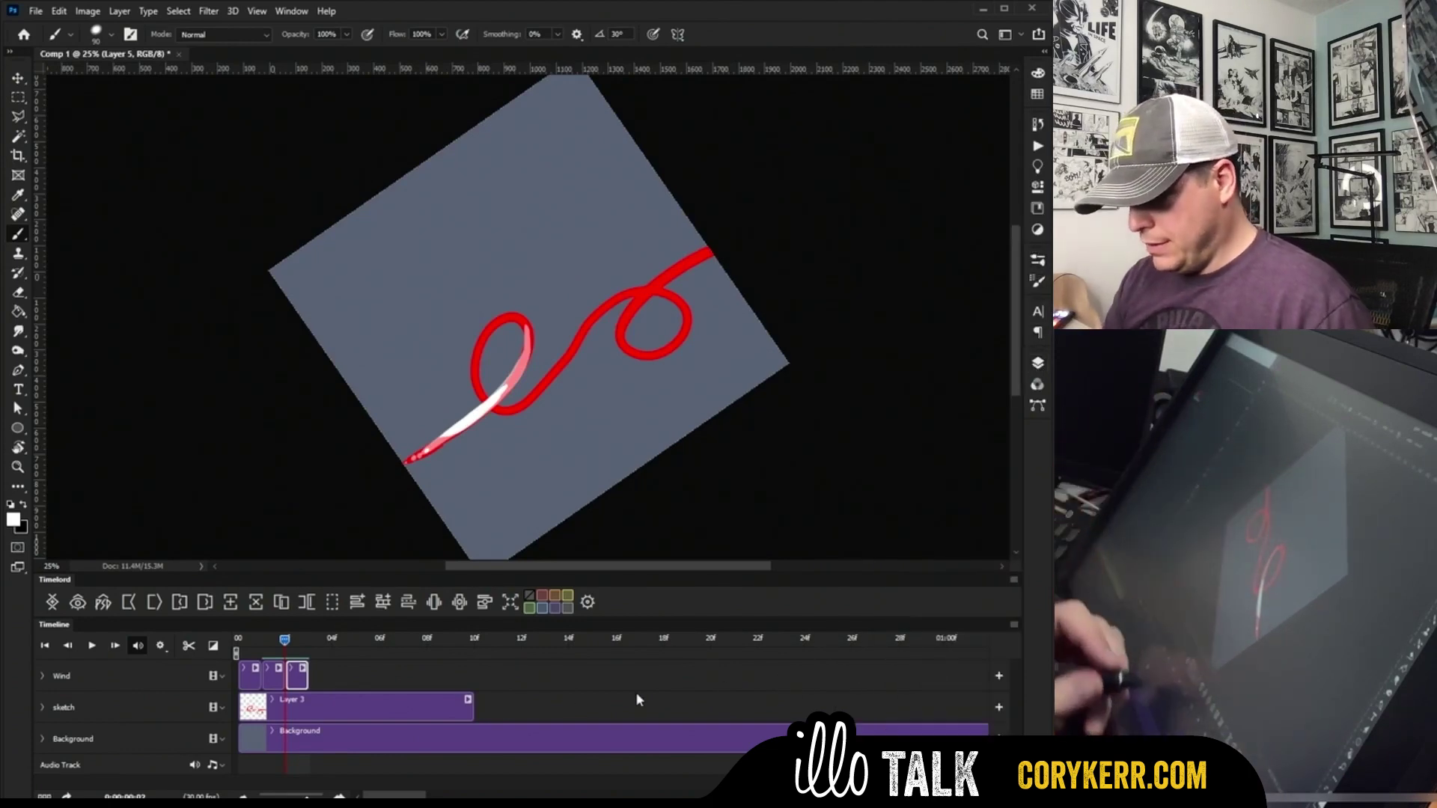
left_click_drag(311, 796, 282, 797)
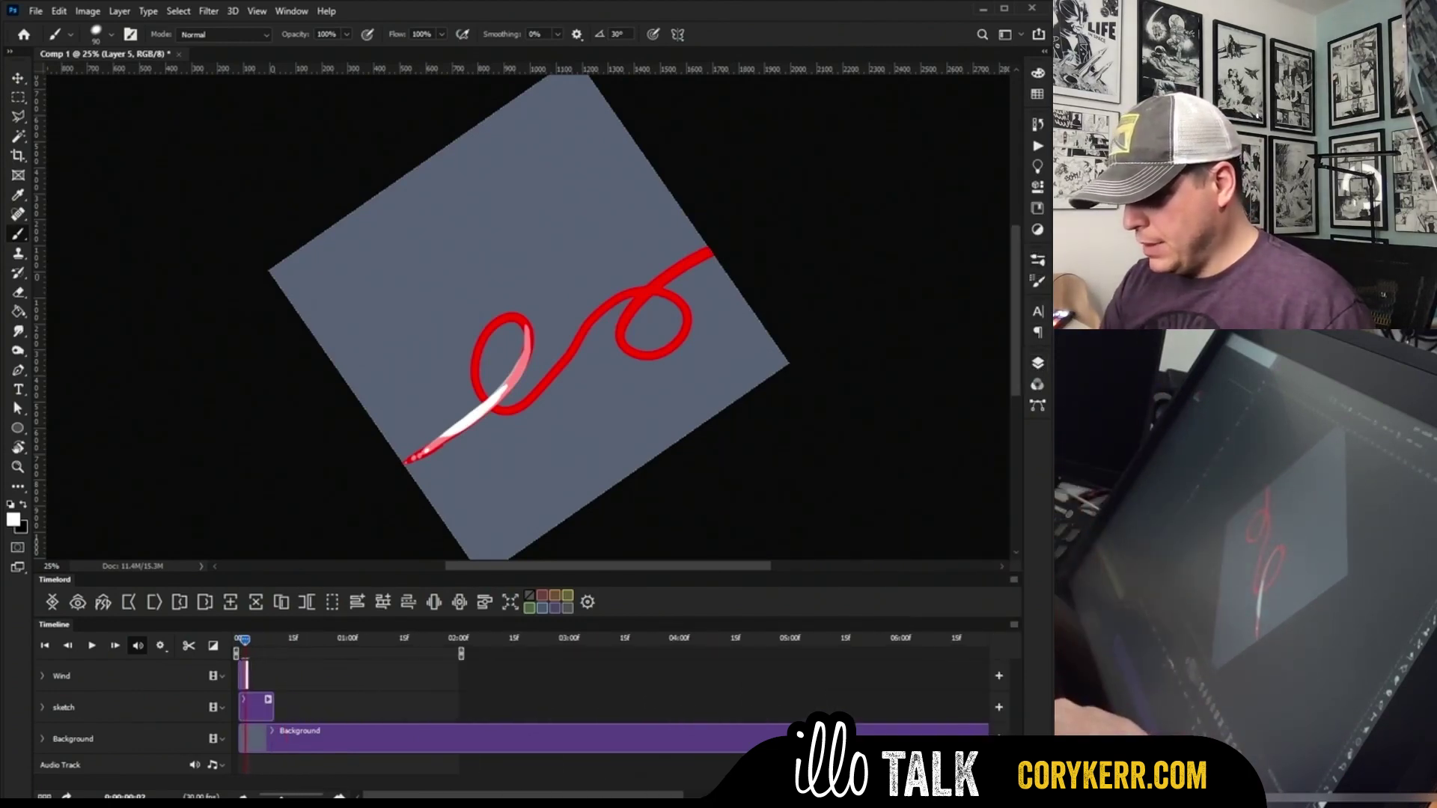
left_click_drag(479, 653, 260, 675)
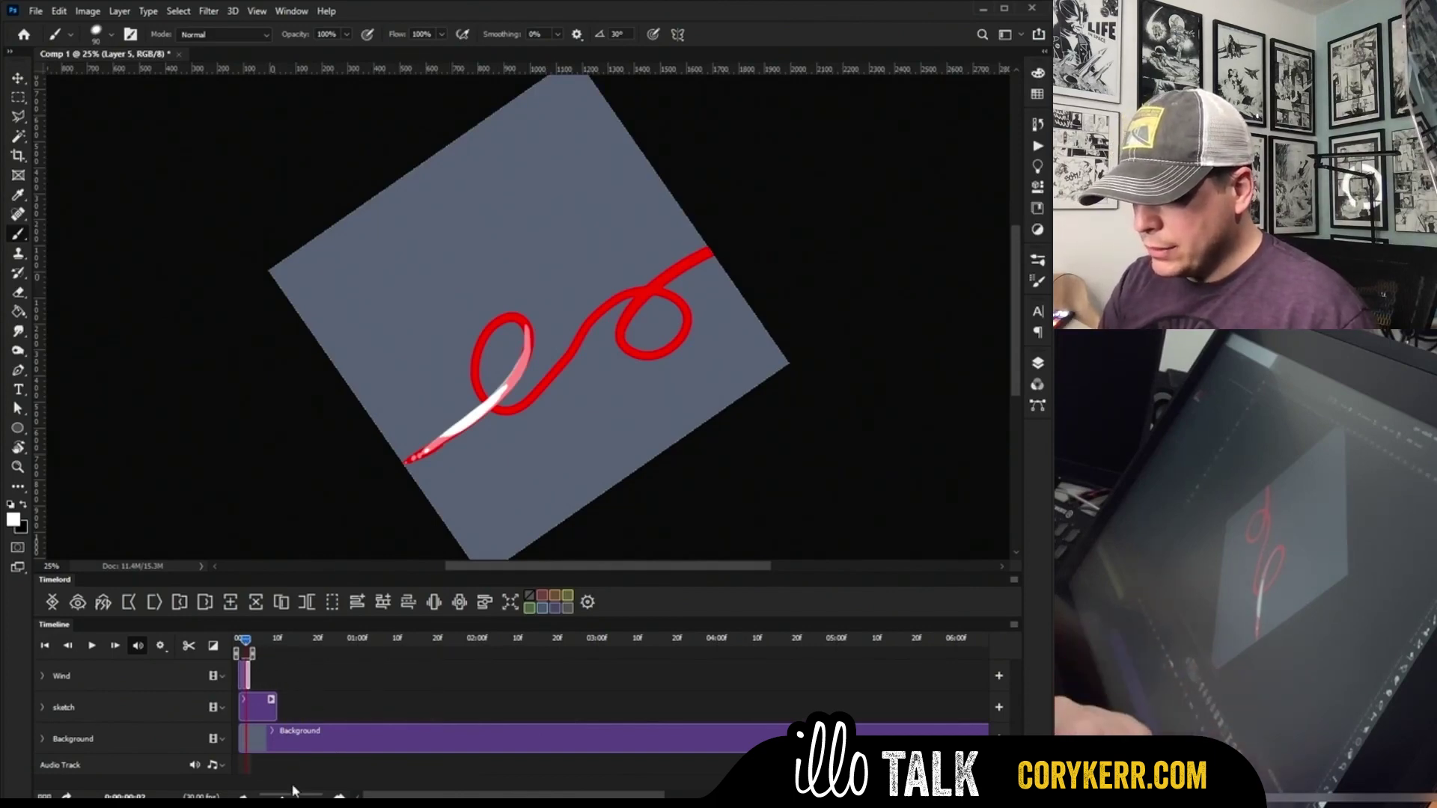
left_click_drag(281, 795, 314, 796)
left_click(334, 642)
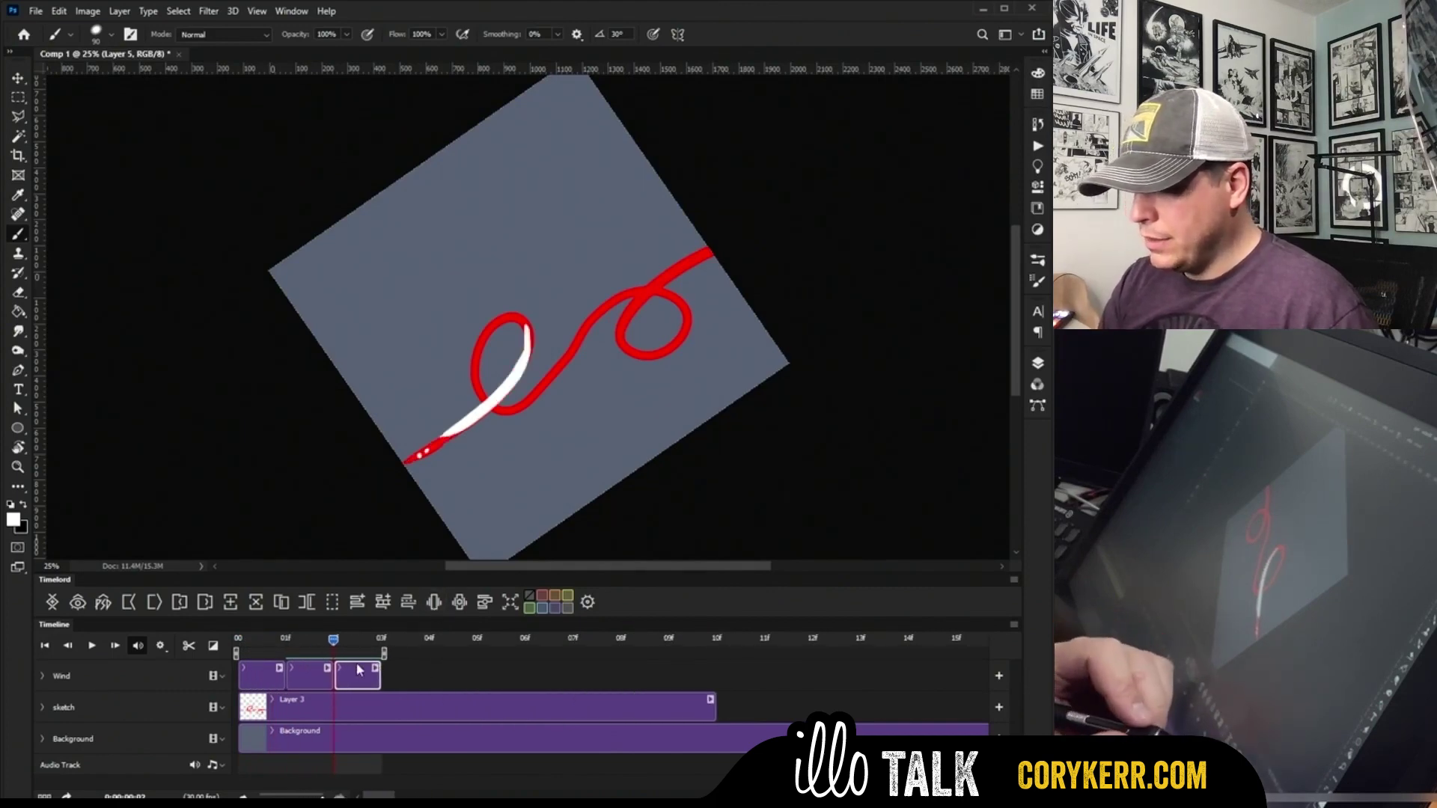
key("space")
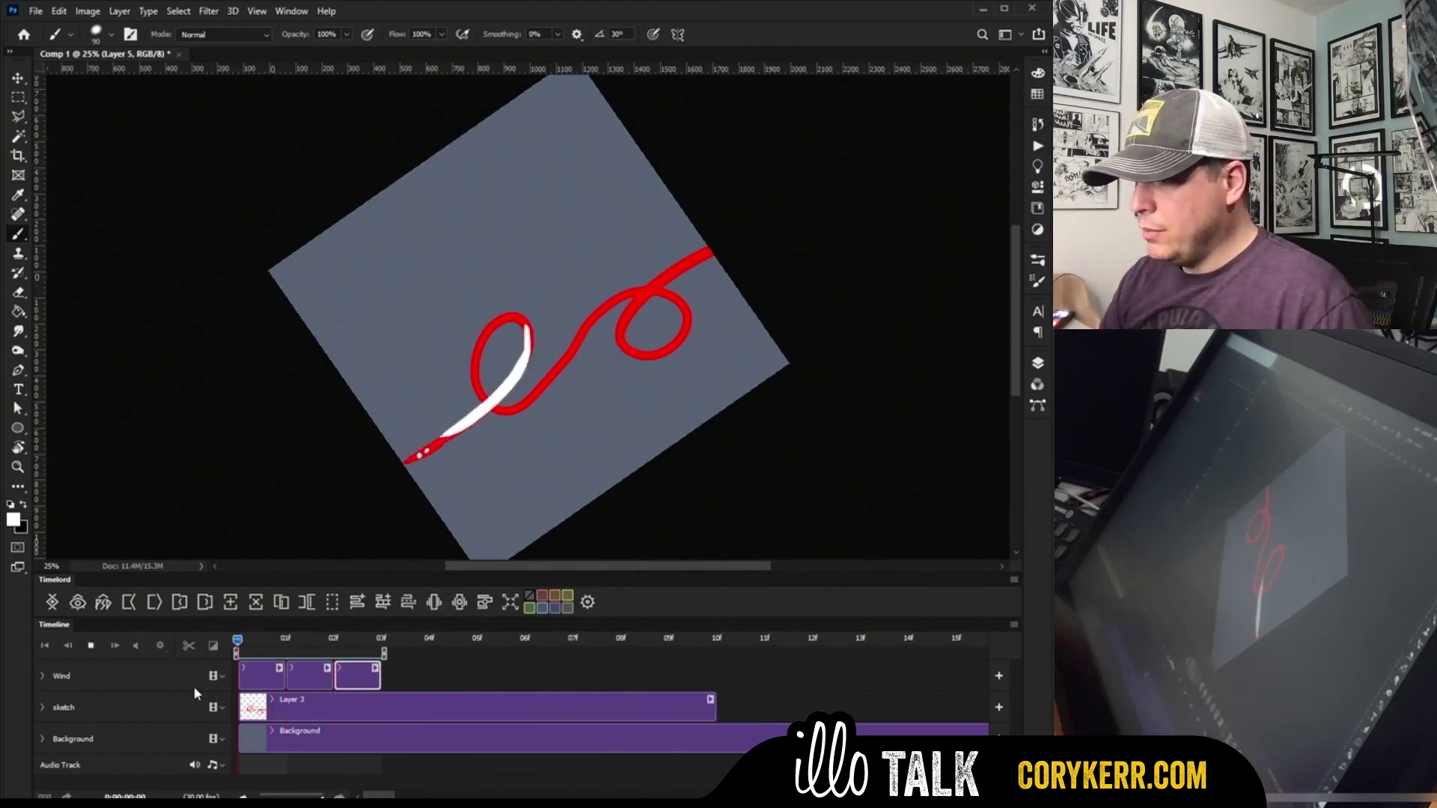
key("space")
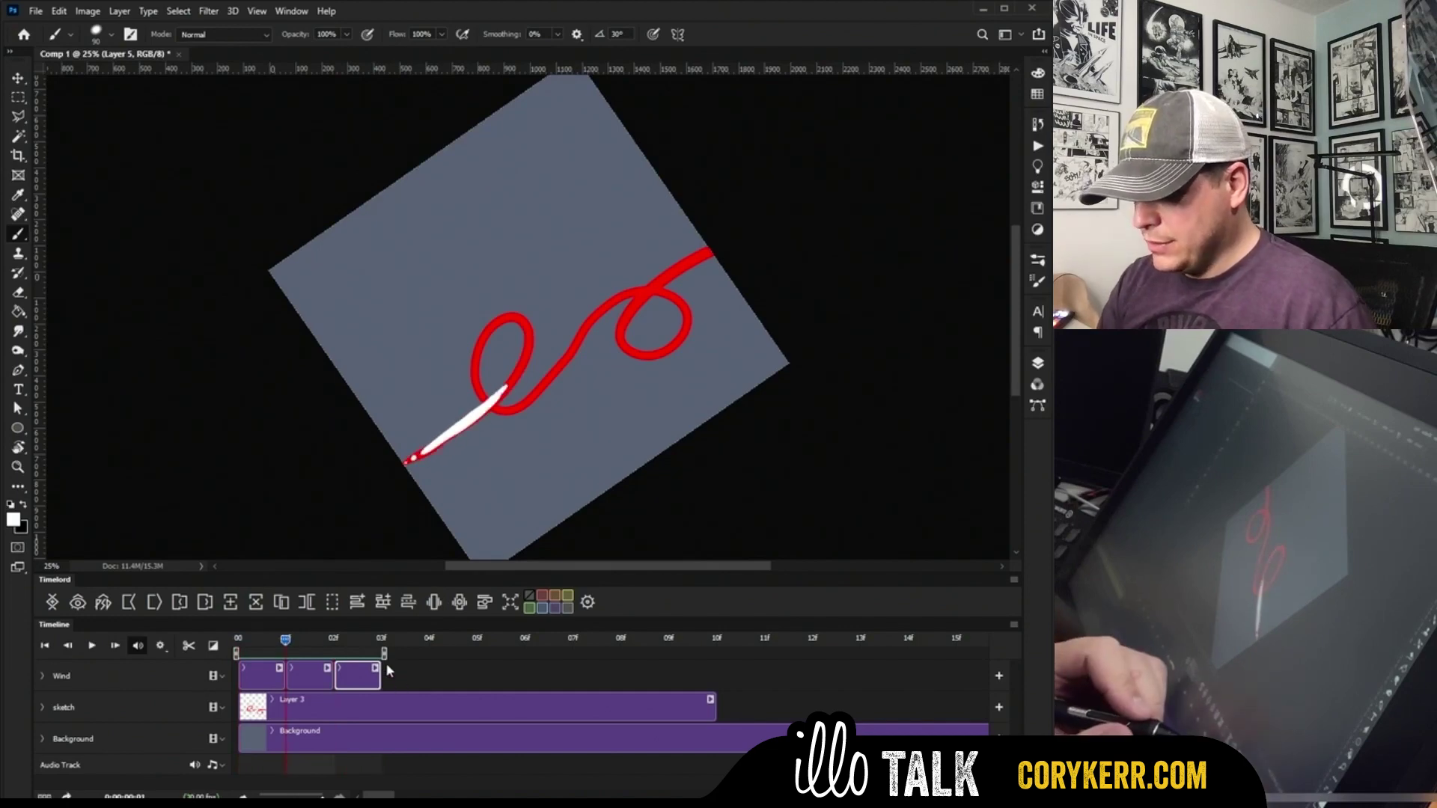
Step: Extend the work area to frame 9 and lengthen all three Wind clips to 3 frames each
left_click_drag(384, 653, 671, 653)
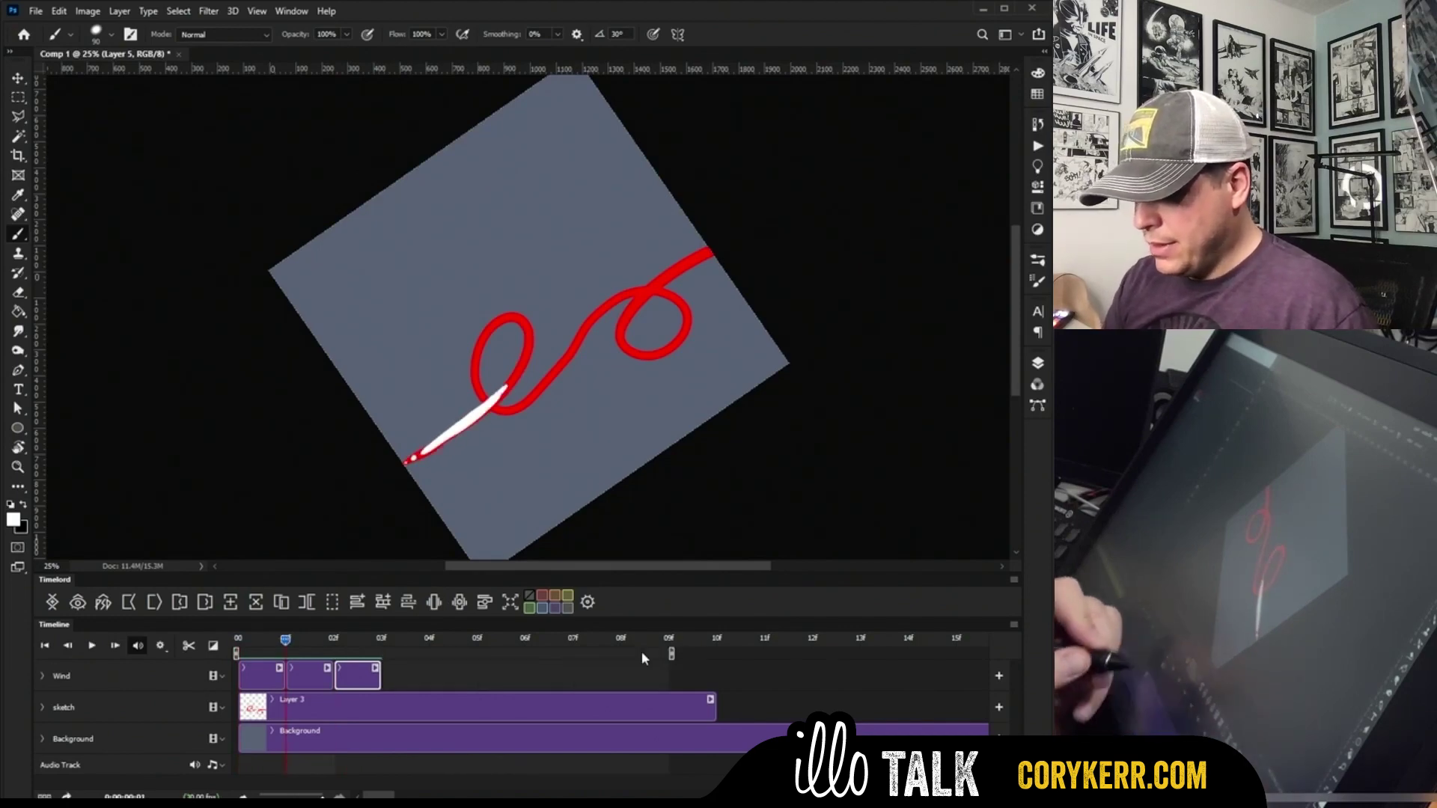
left_click(402, 676)
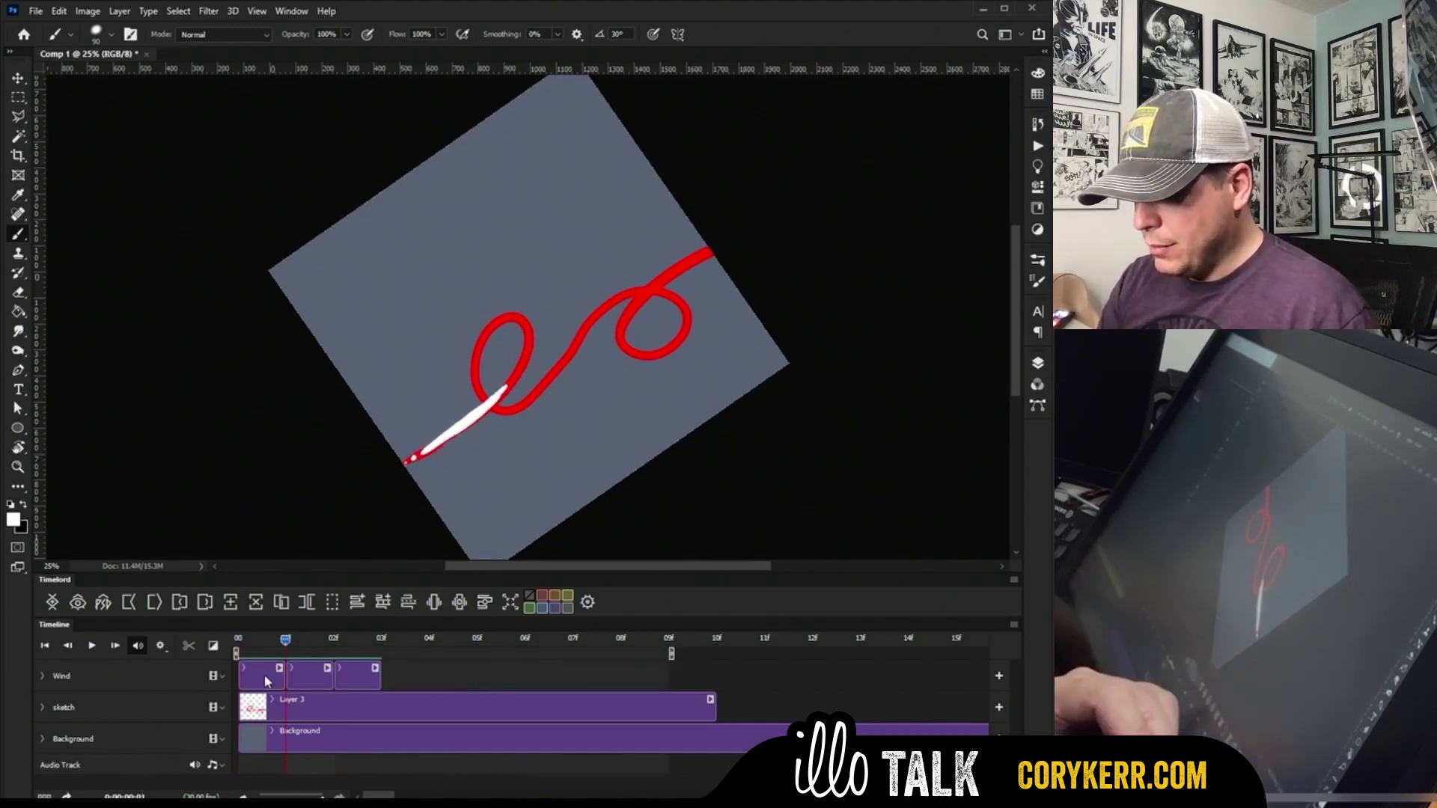
left_click(357, 681, "shift")
left_click(158, 604)
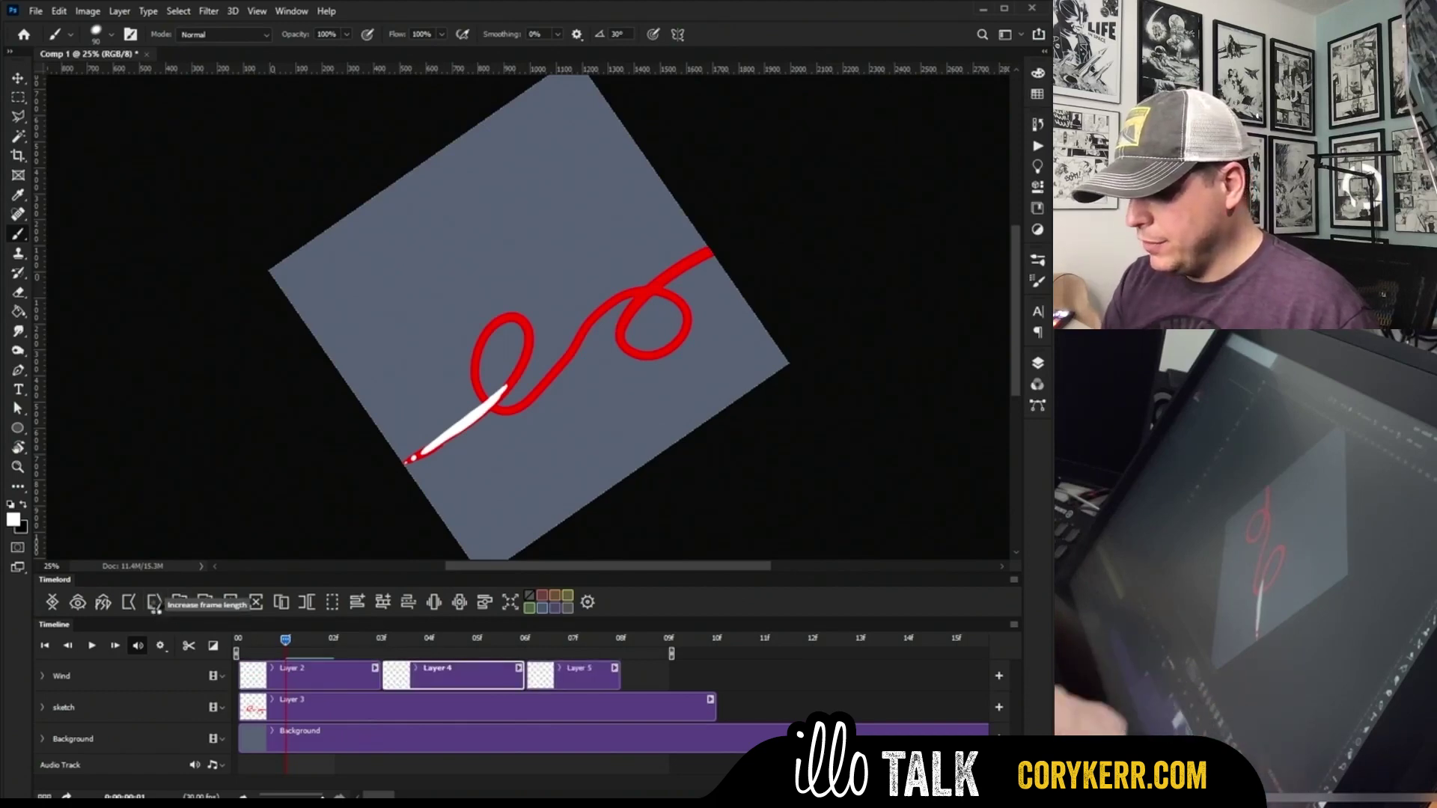
Step: Play back the animation and shorten all three Wind clips to 2 frames each
left_click(291, 645)
key("space")
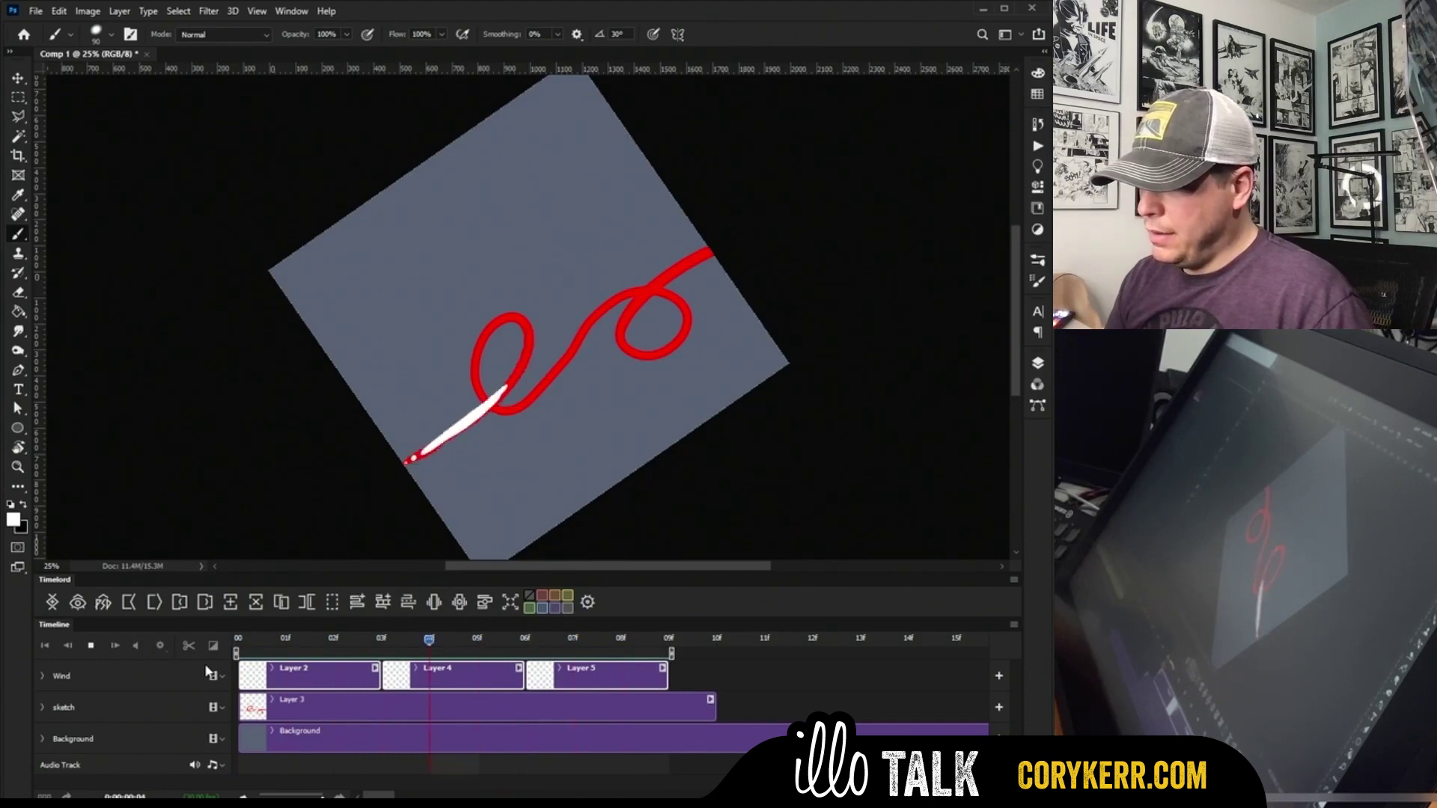
key("space")
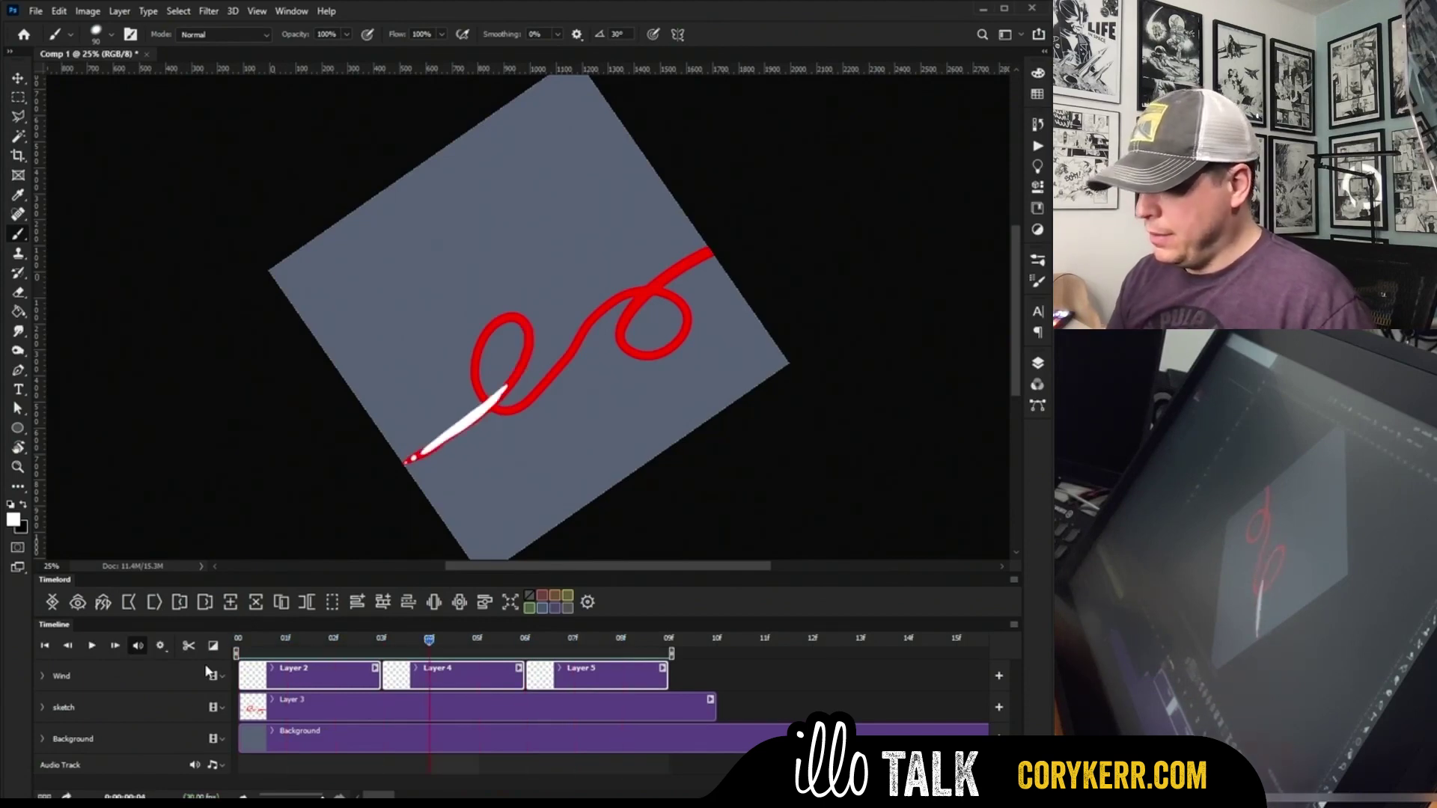
left_click(129, 602)
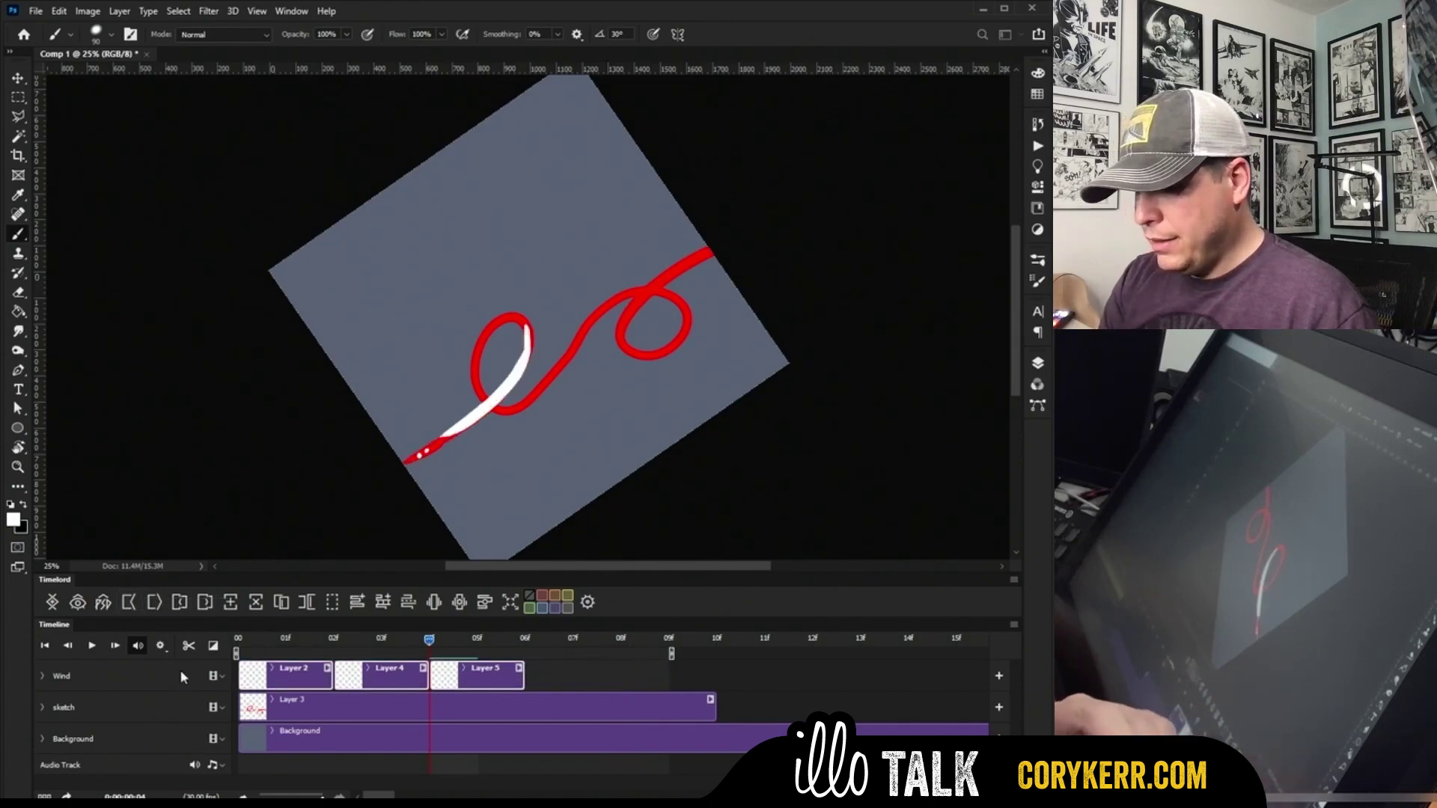
left_click(550, 677)
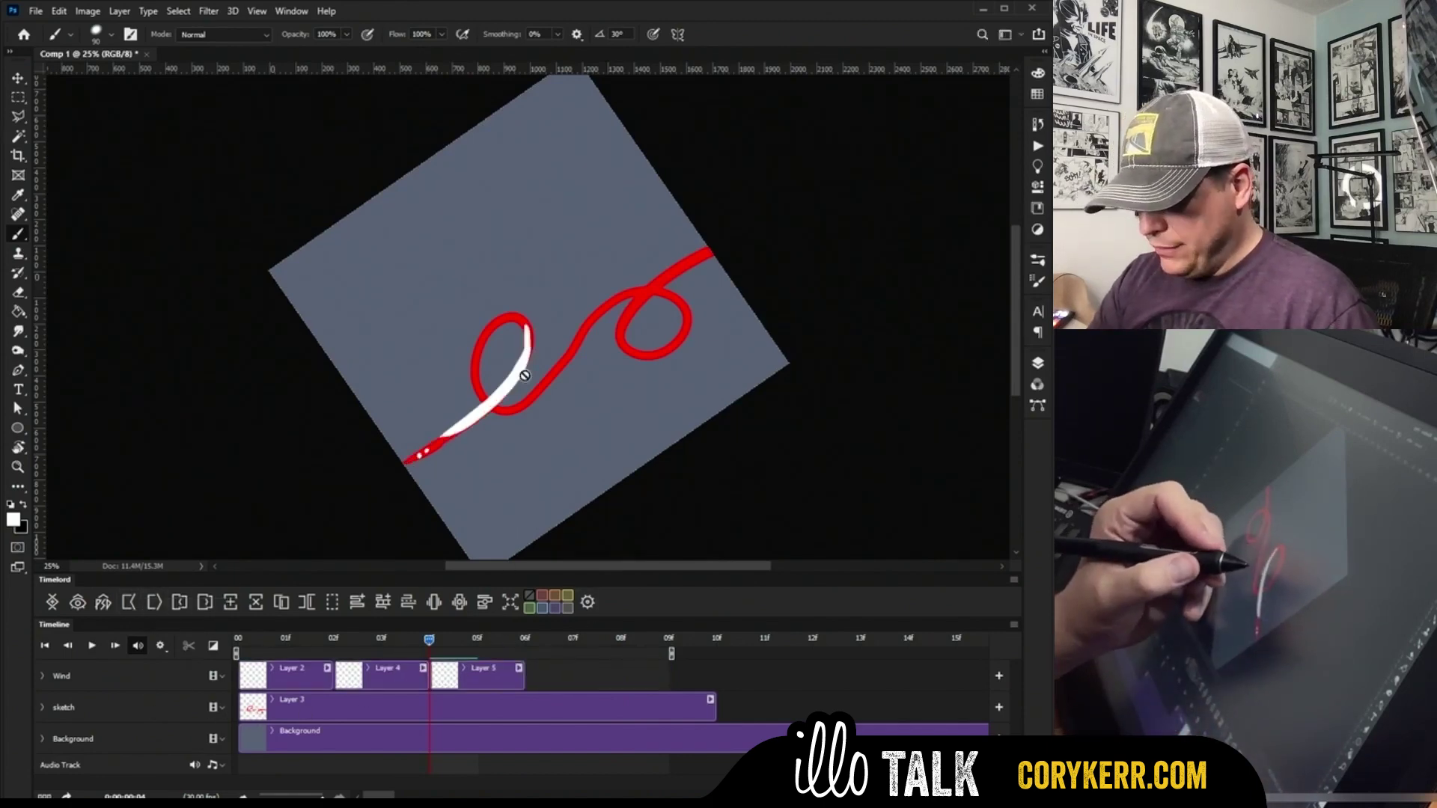
Step: Paint a thin white accent line alongside the main stroke on the third Wind clip, Layer 5
left_click(477, 669)
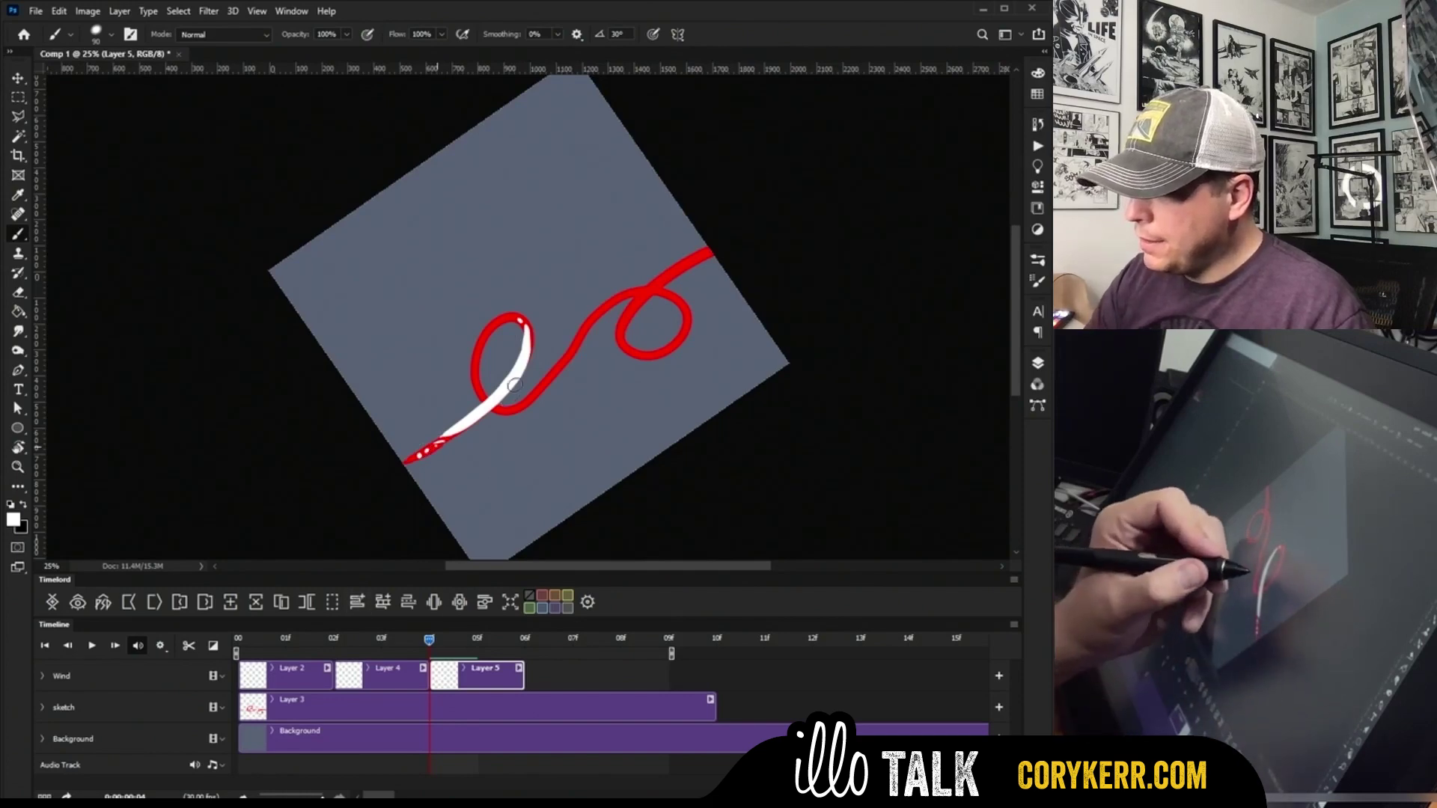
left_click_drag(531, 358, 494, 419)
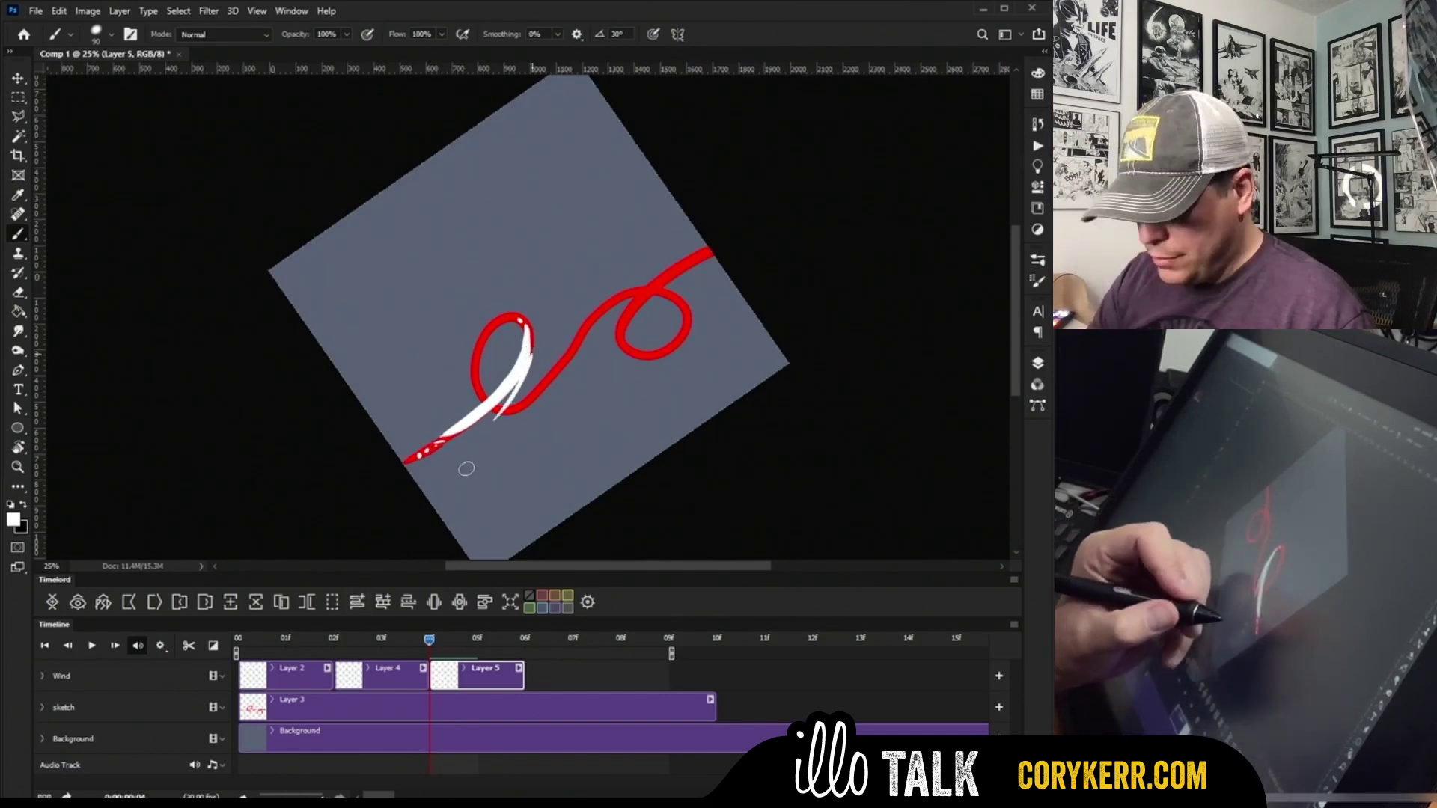
left_click_drag(529, 367, 500, 408)
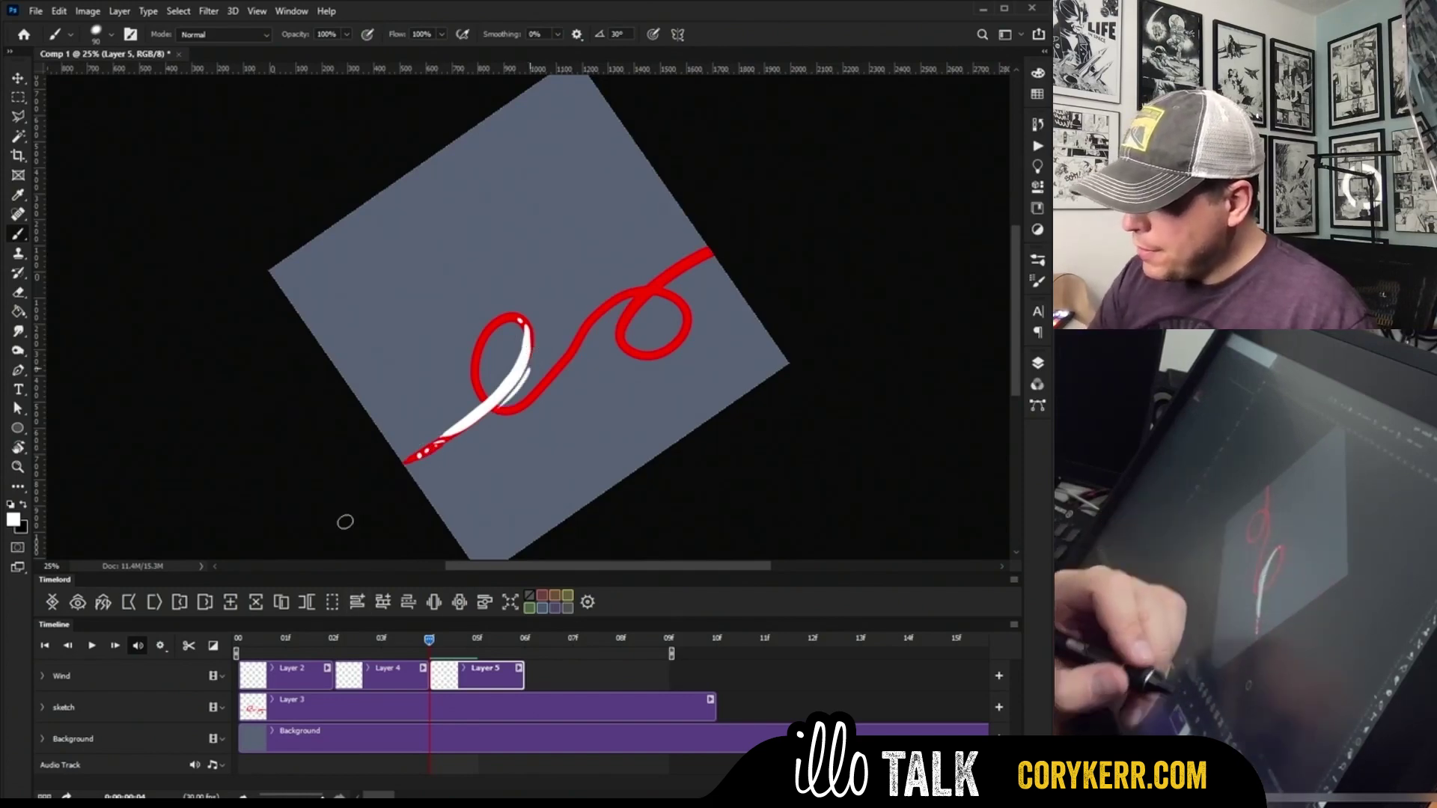
Step: Go to the second Wind clip, Layer 4, and change the onion skin options to also show the following frame
left_click(370, 645)
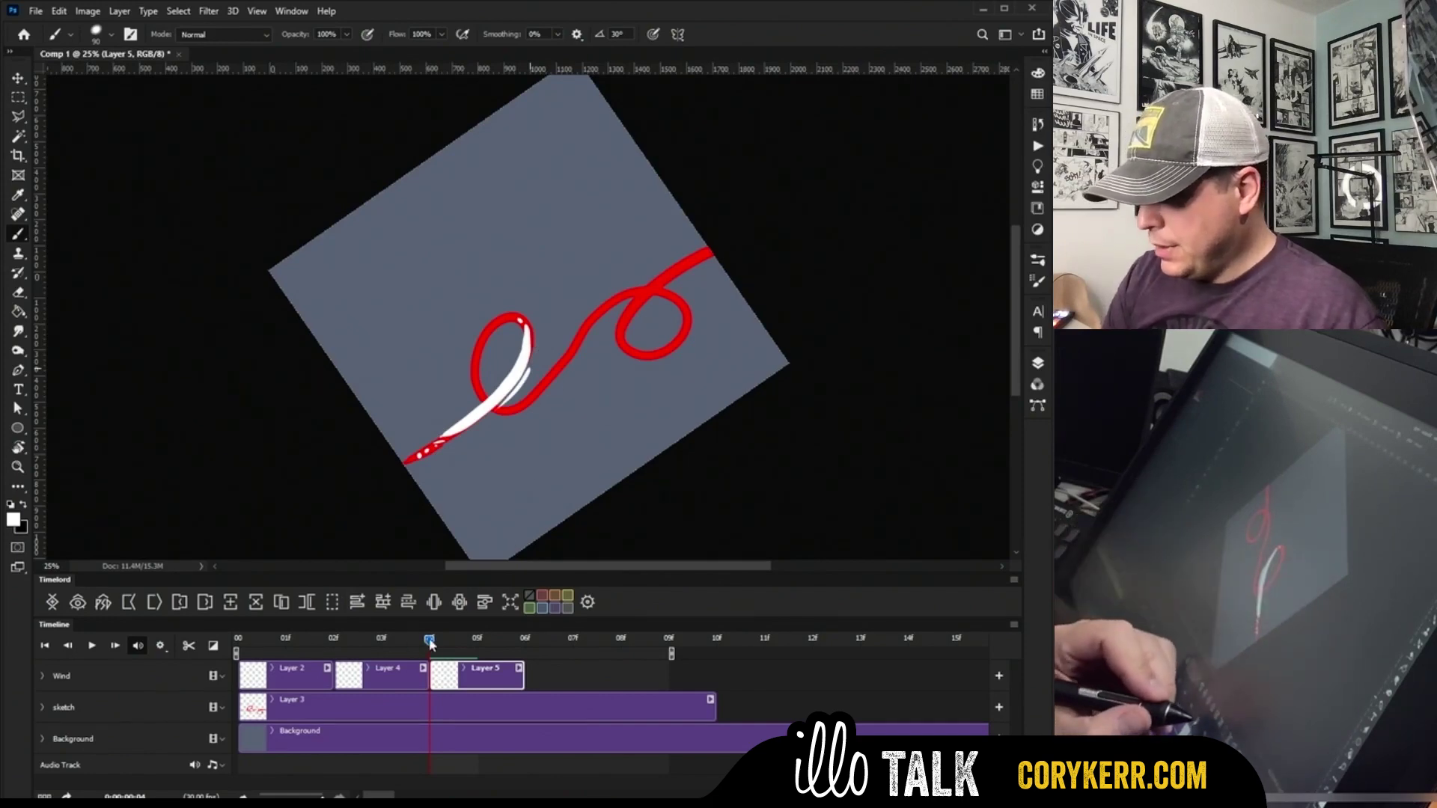
left_click(380, 668)
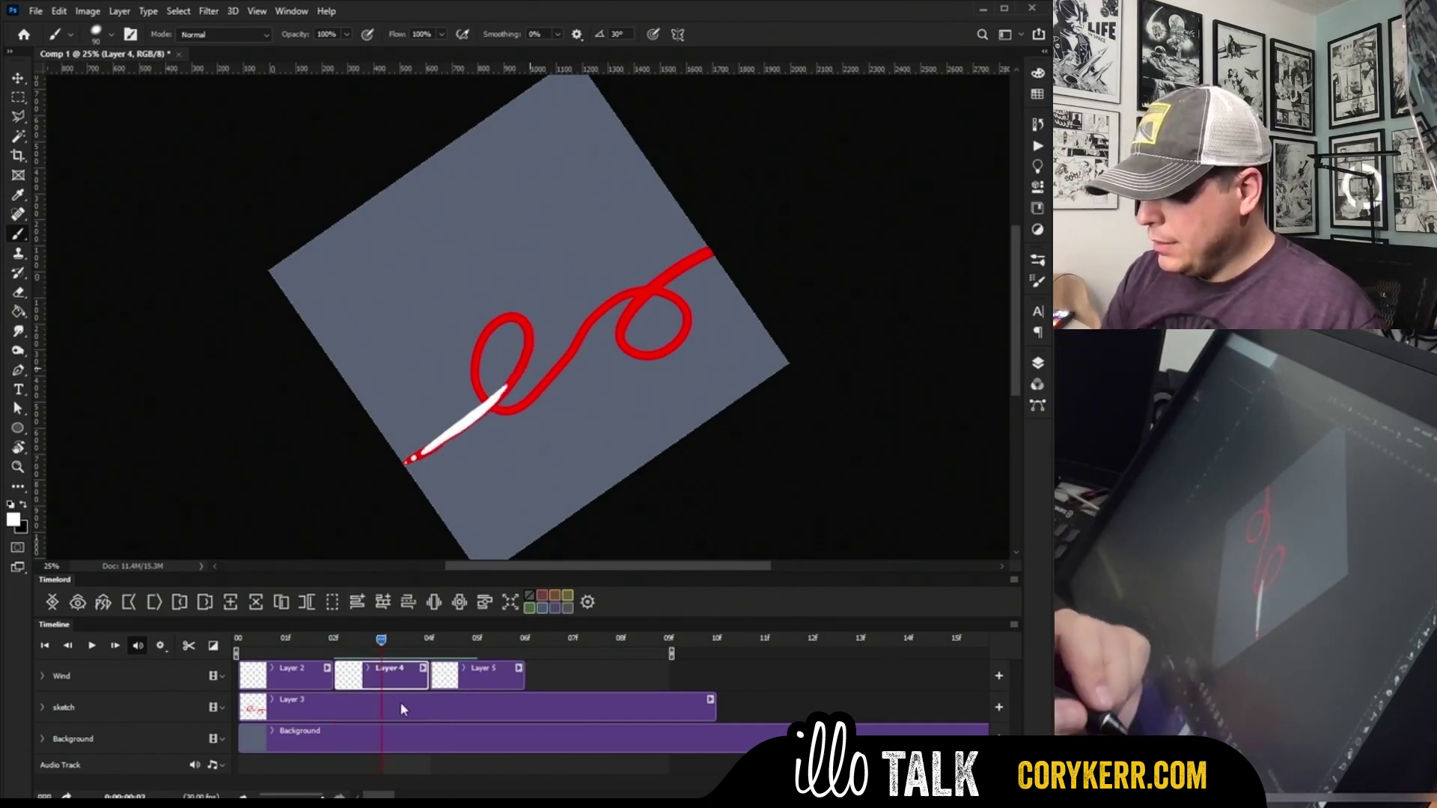
left_click(457, 603)
left_click_drag(579, 291, 512, 304)
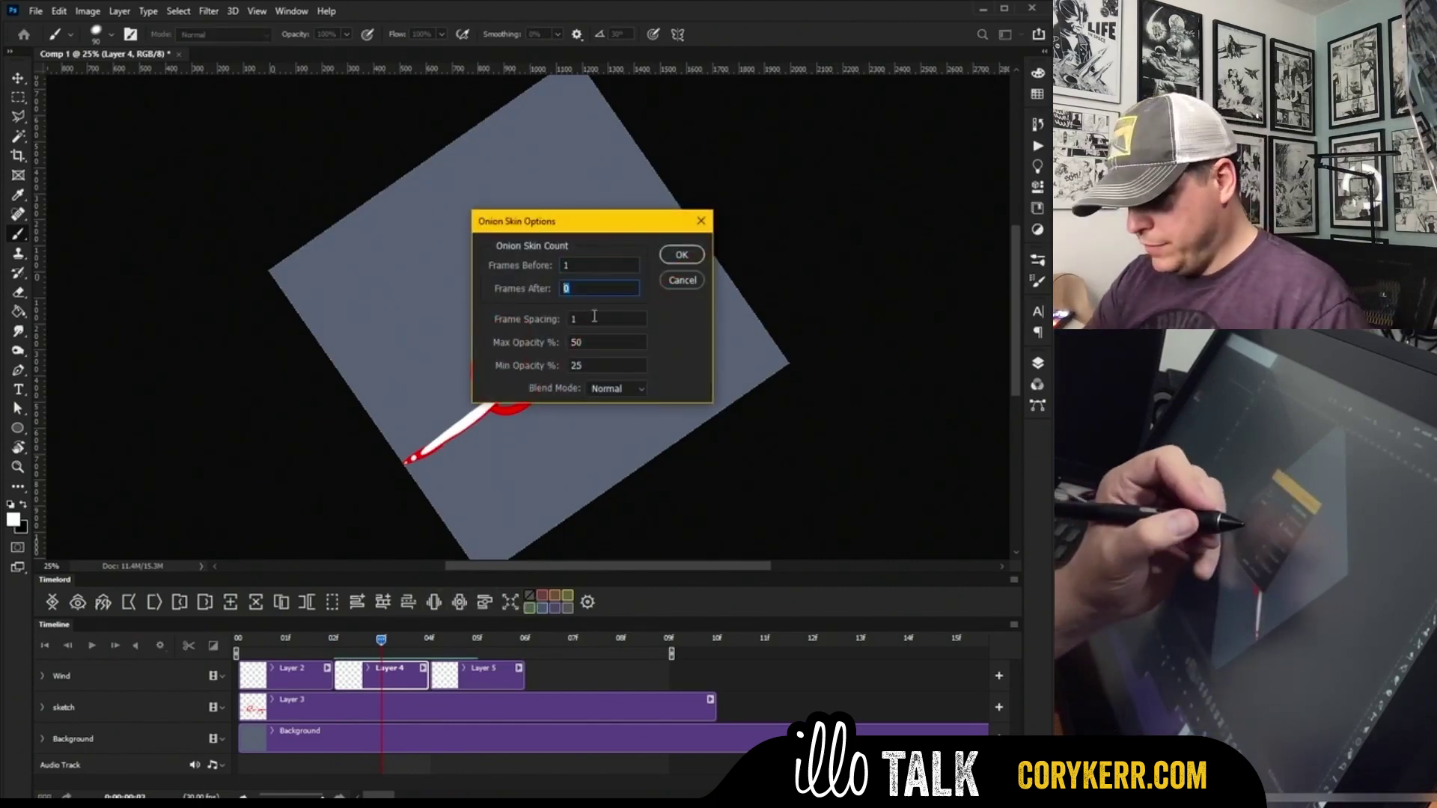
left_click(682, 254)
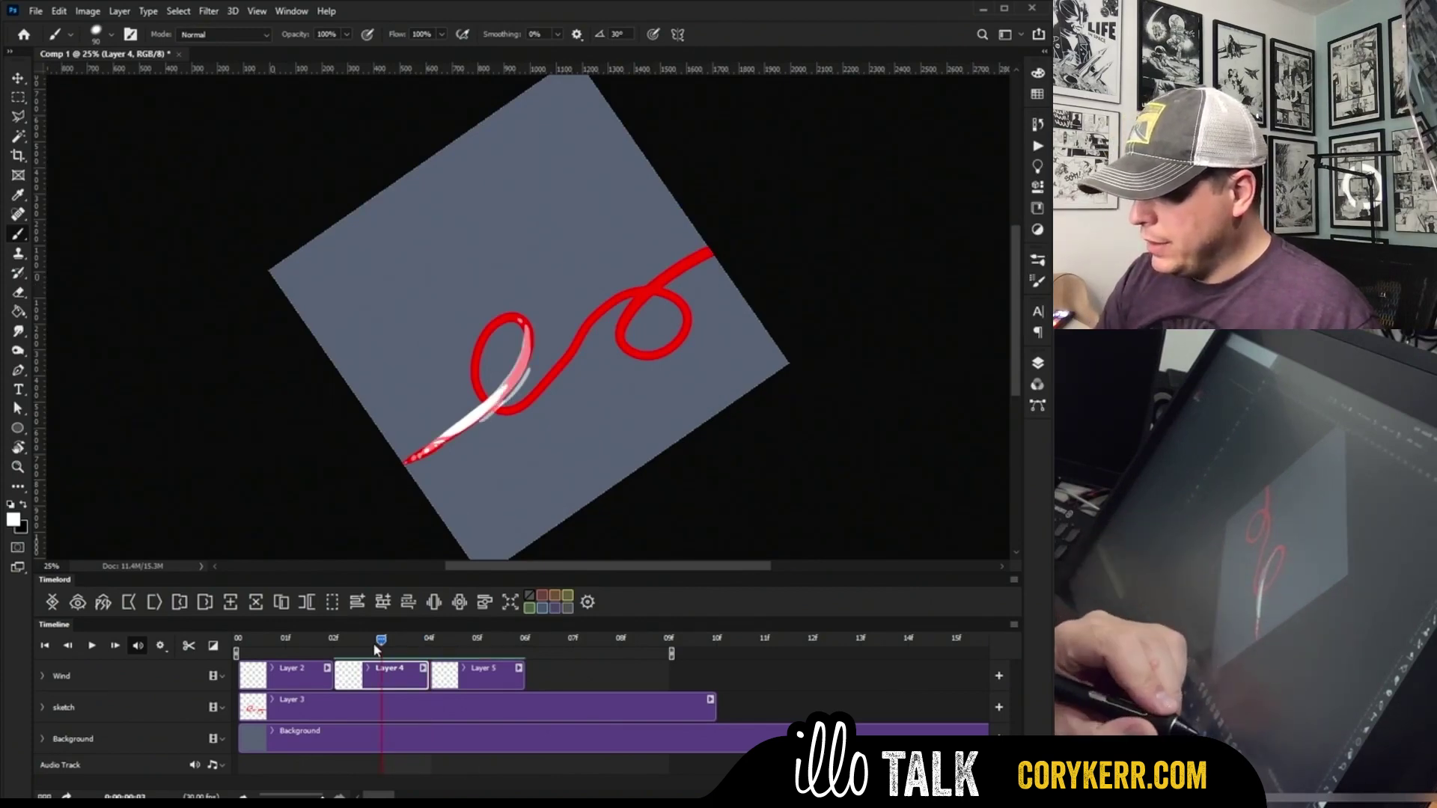
Step: Add a fourth Wind frame after Layer 5 and extend its clip to 2 frames
left_click_drag(373, 642, 438, 637)
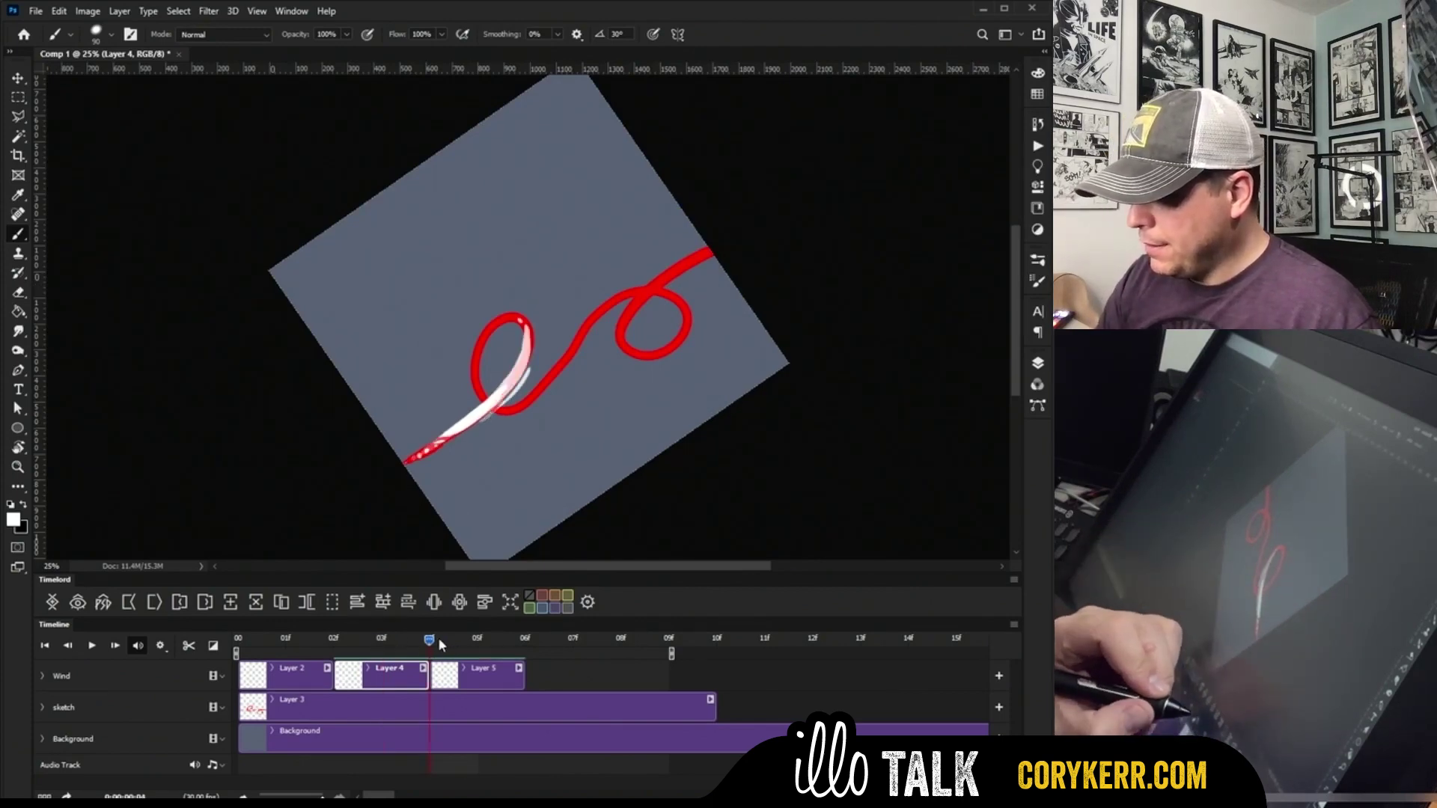
left_click(482, 676)
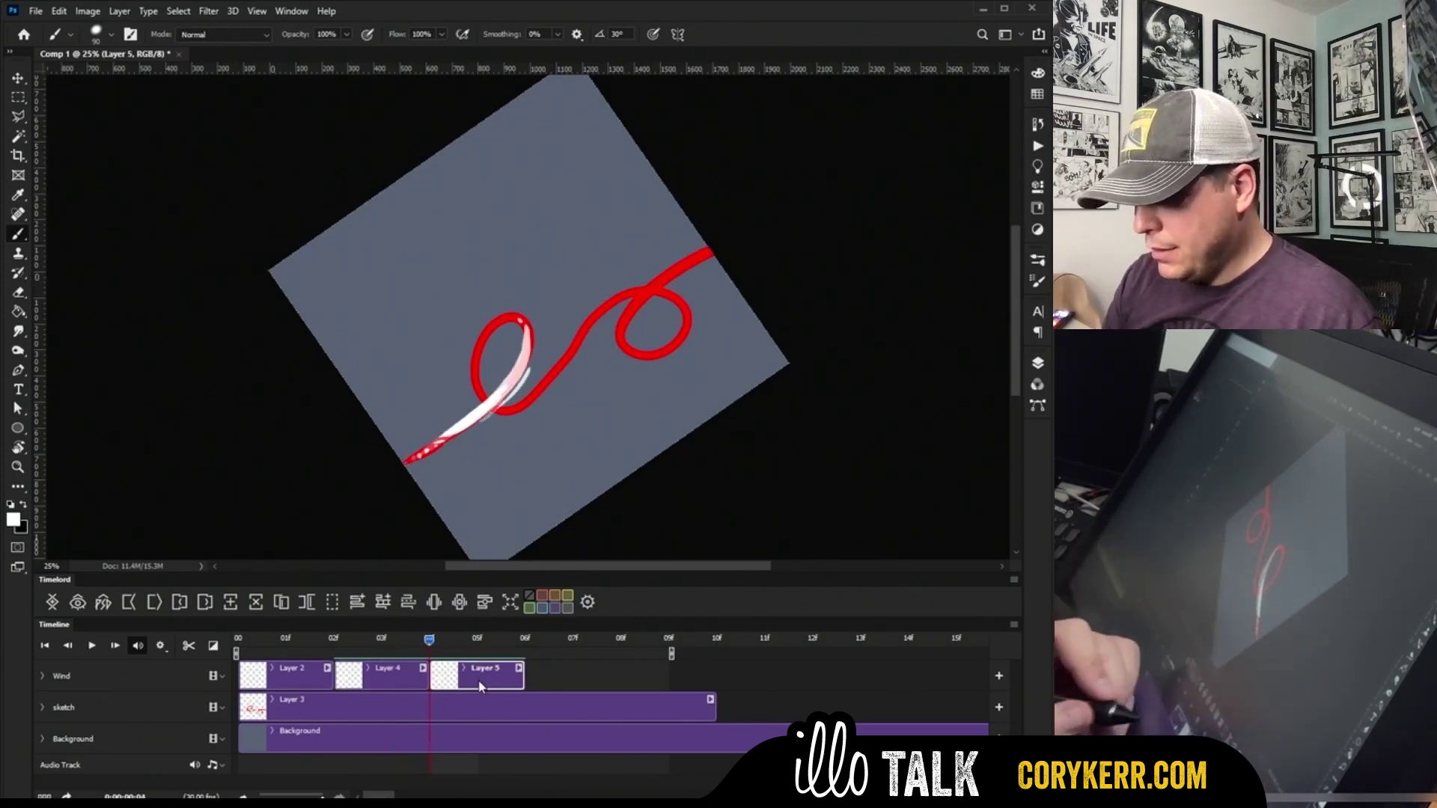
left_click(232, 609)
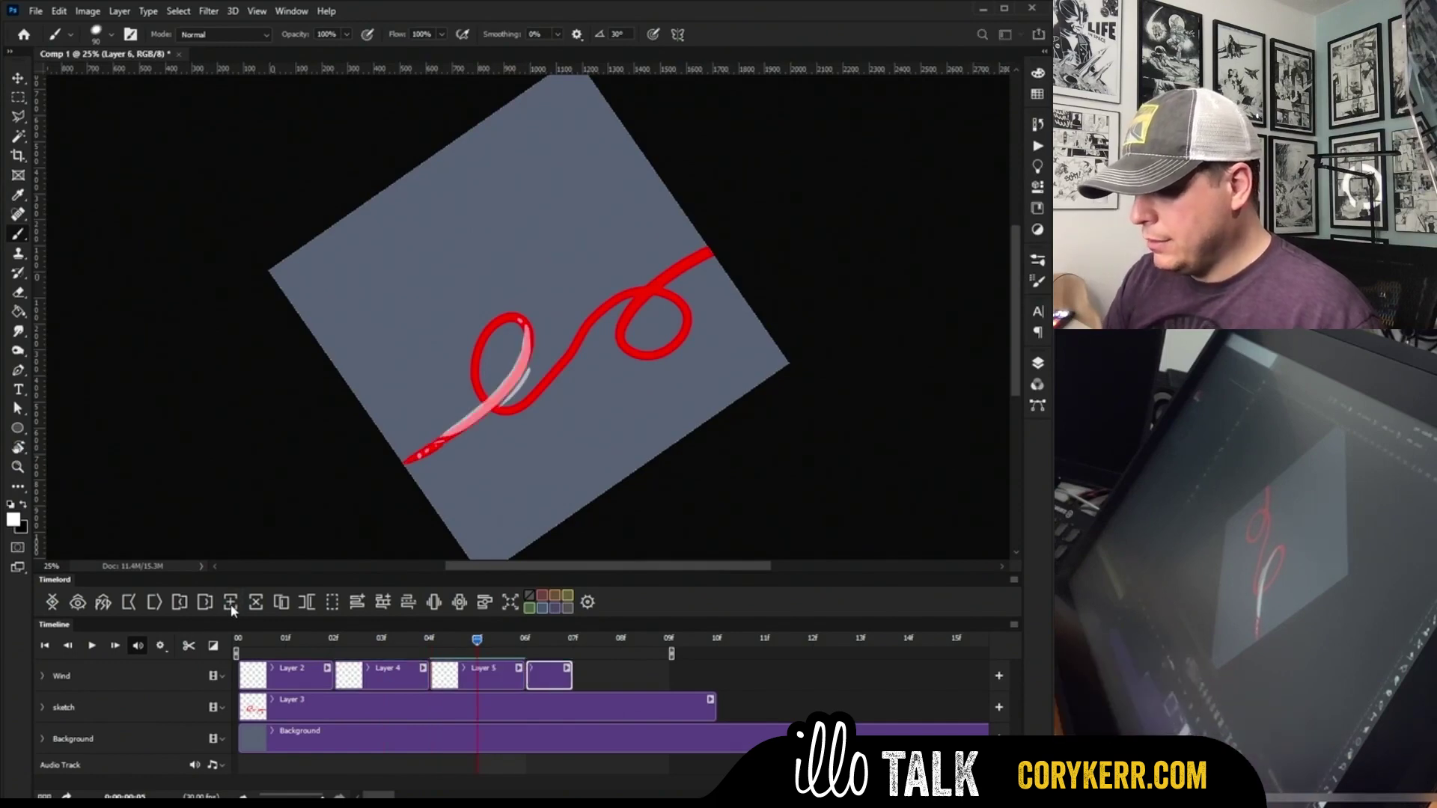
left_click(154, 606)
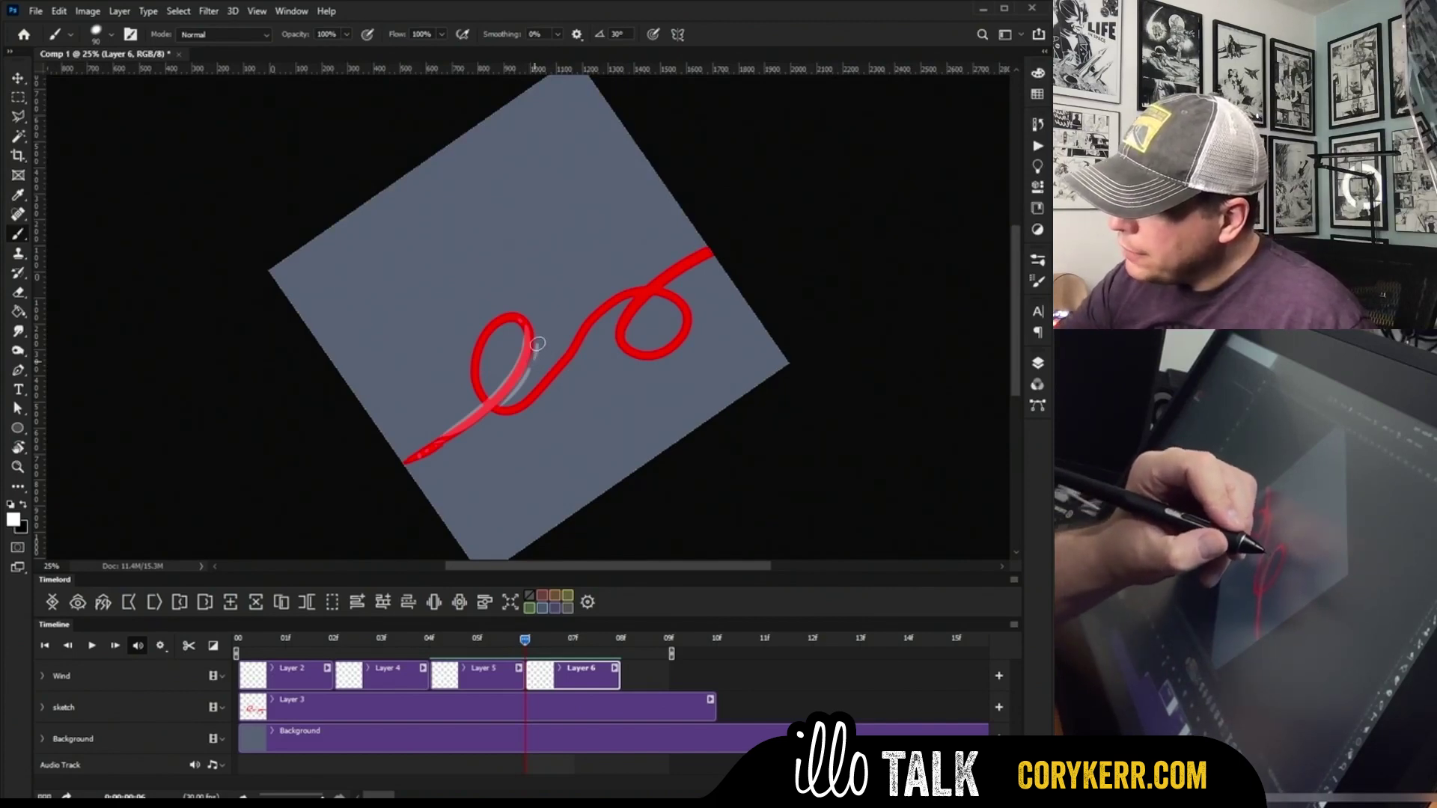
Step: Paint the fourth Wind frame, Layer 6, with a white stroke around the first loop and a small curl beside it
left_click_drag(548, 320, 536, 358)
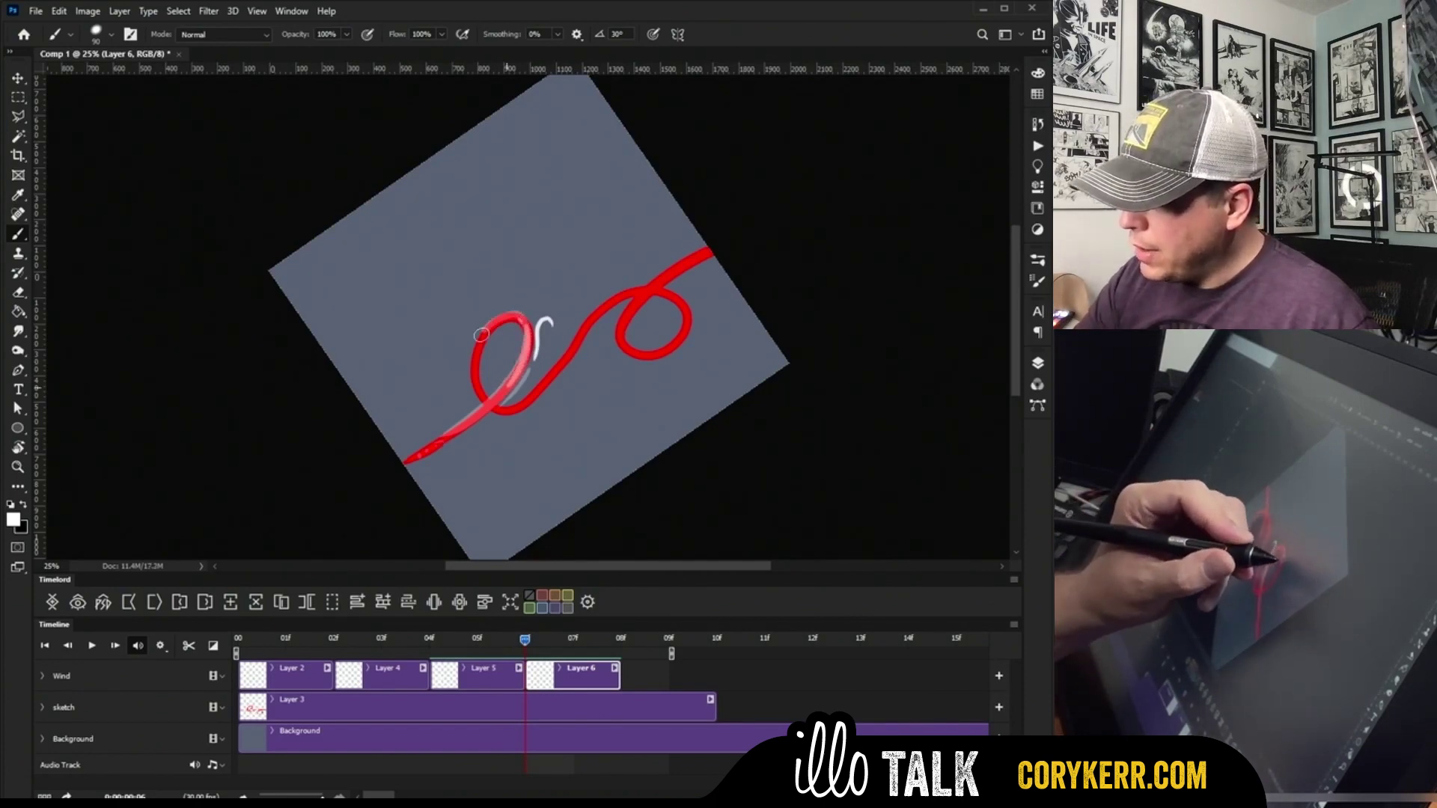
left_click_drag(482, 334, 524, 314)
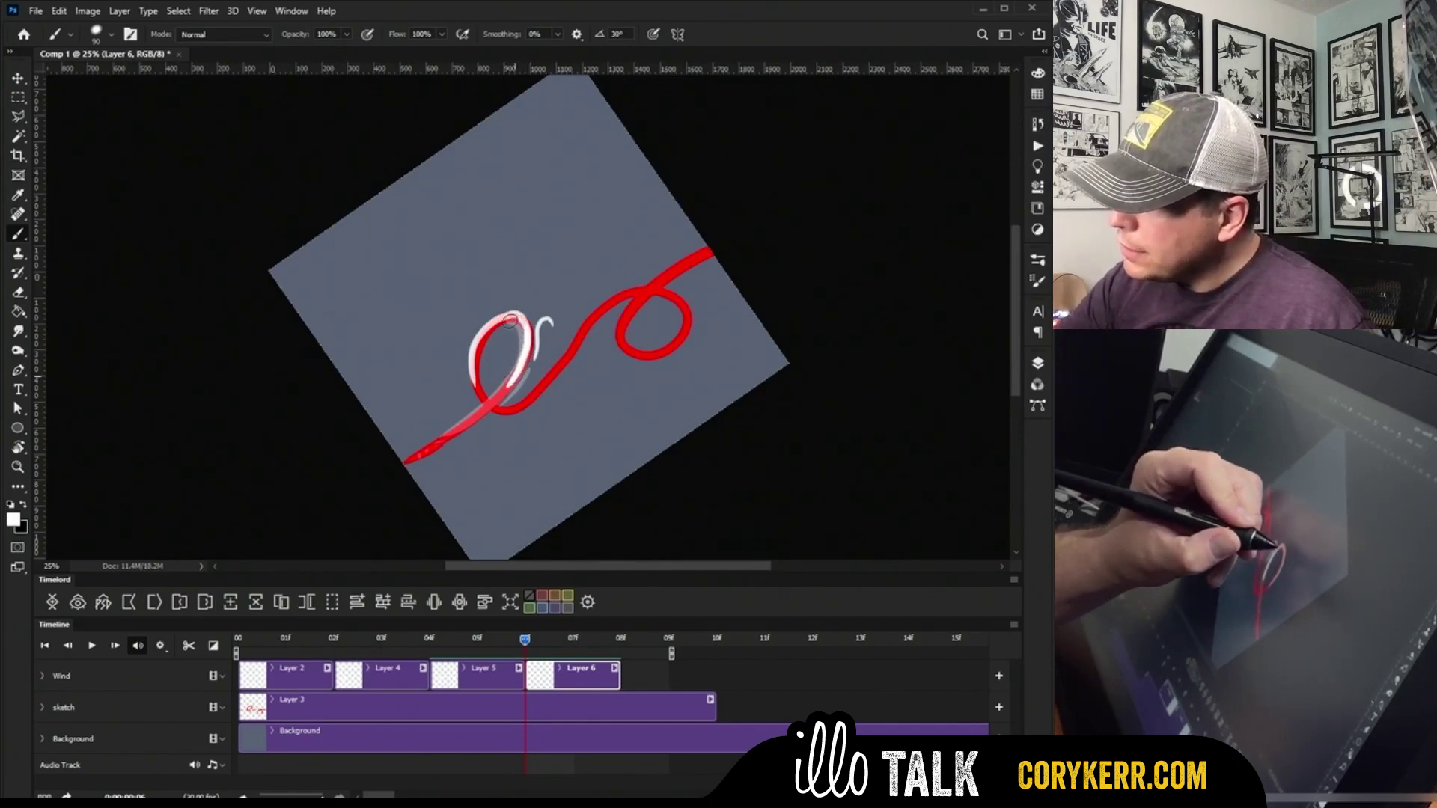
left_click_drag(492, 326, 522, 367)
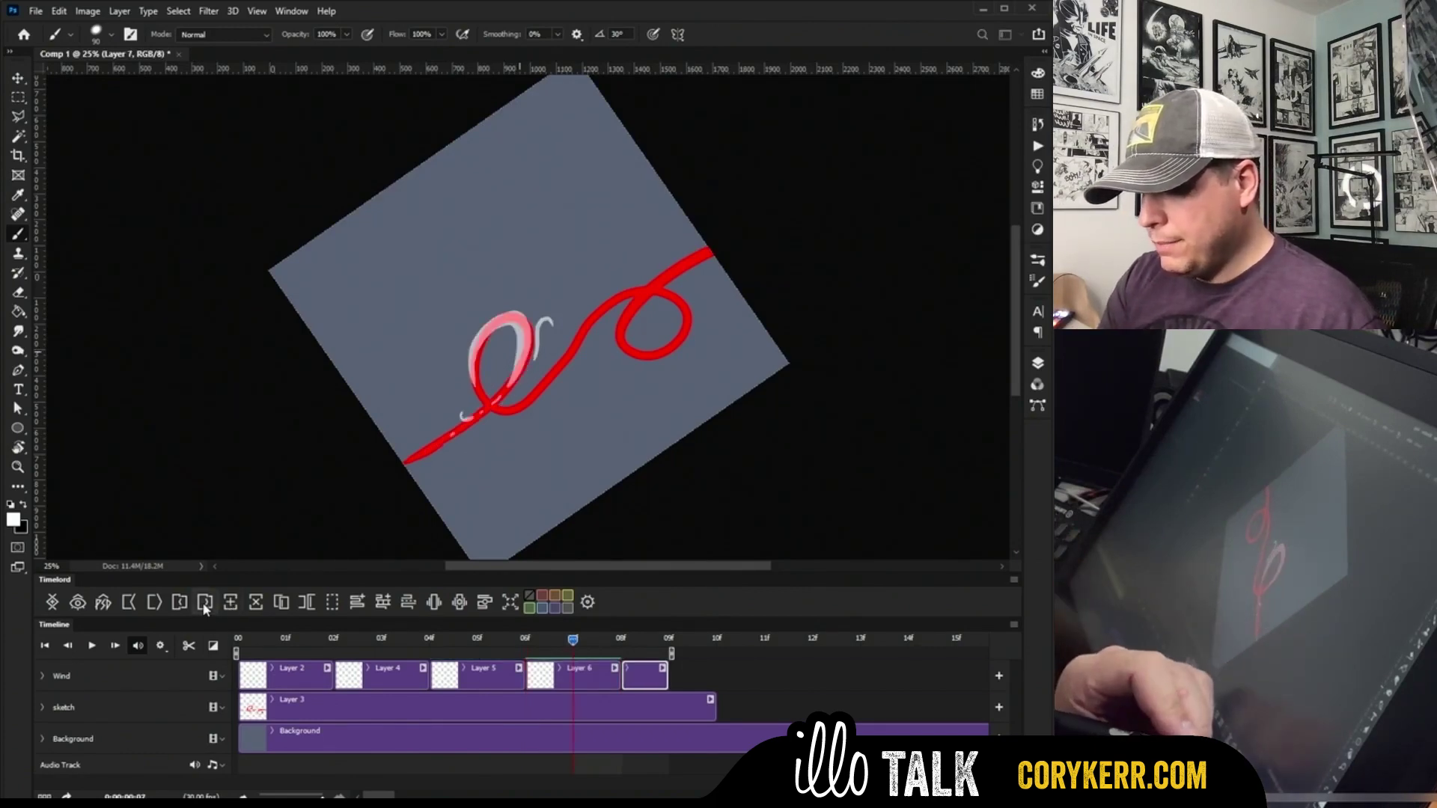
Step: Extend the Layer 7 clip to 2 frames and paint a thick white crescent along the first loop's lower-left curve
left_click(154, 602)
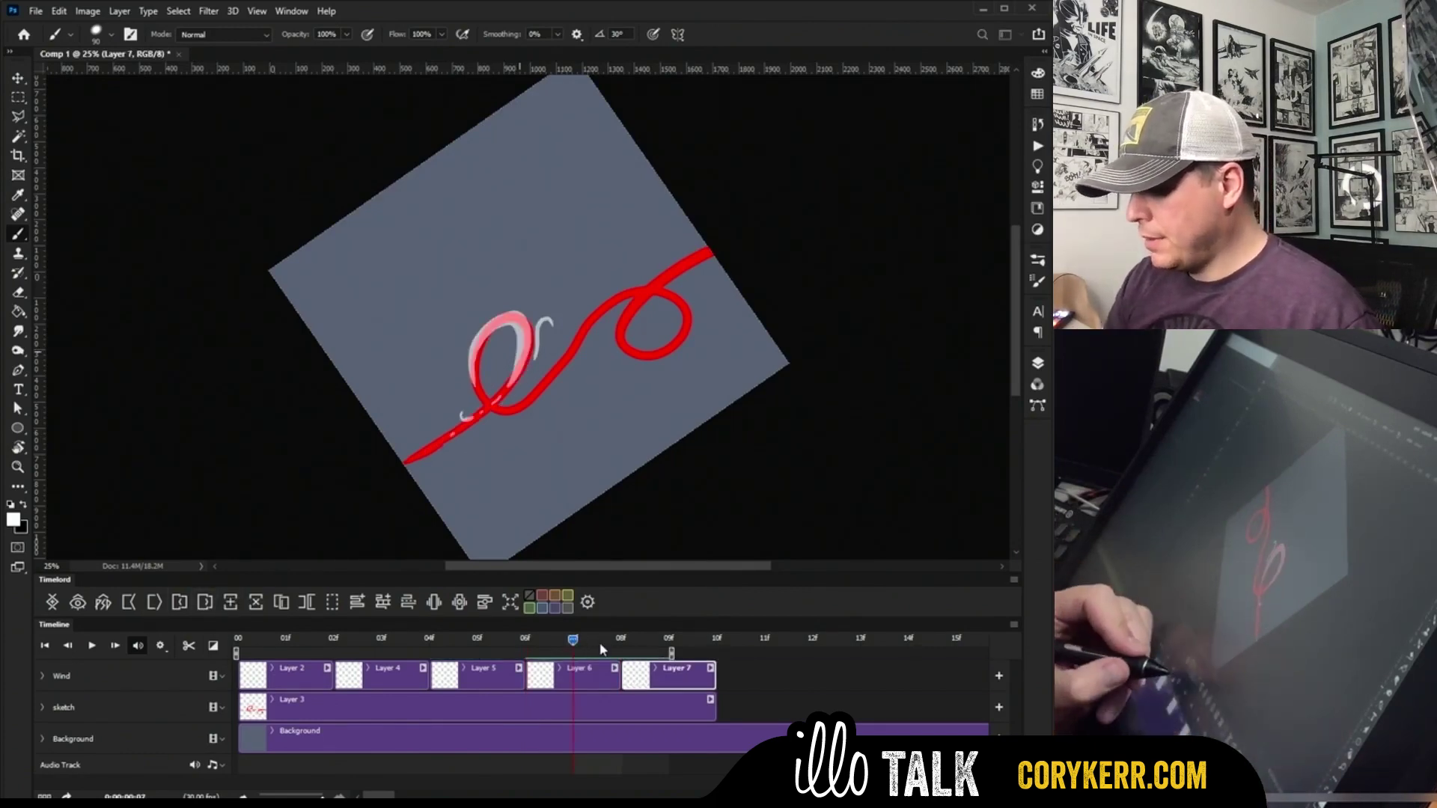
key("Right")
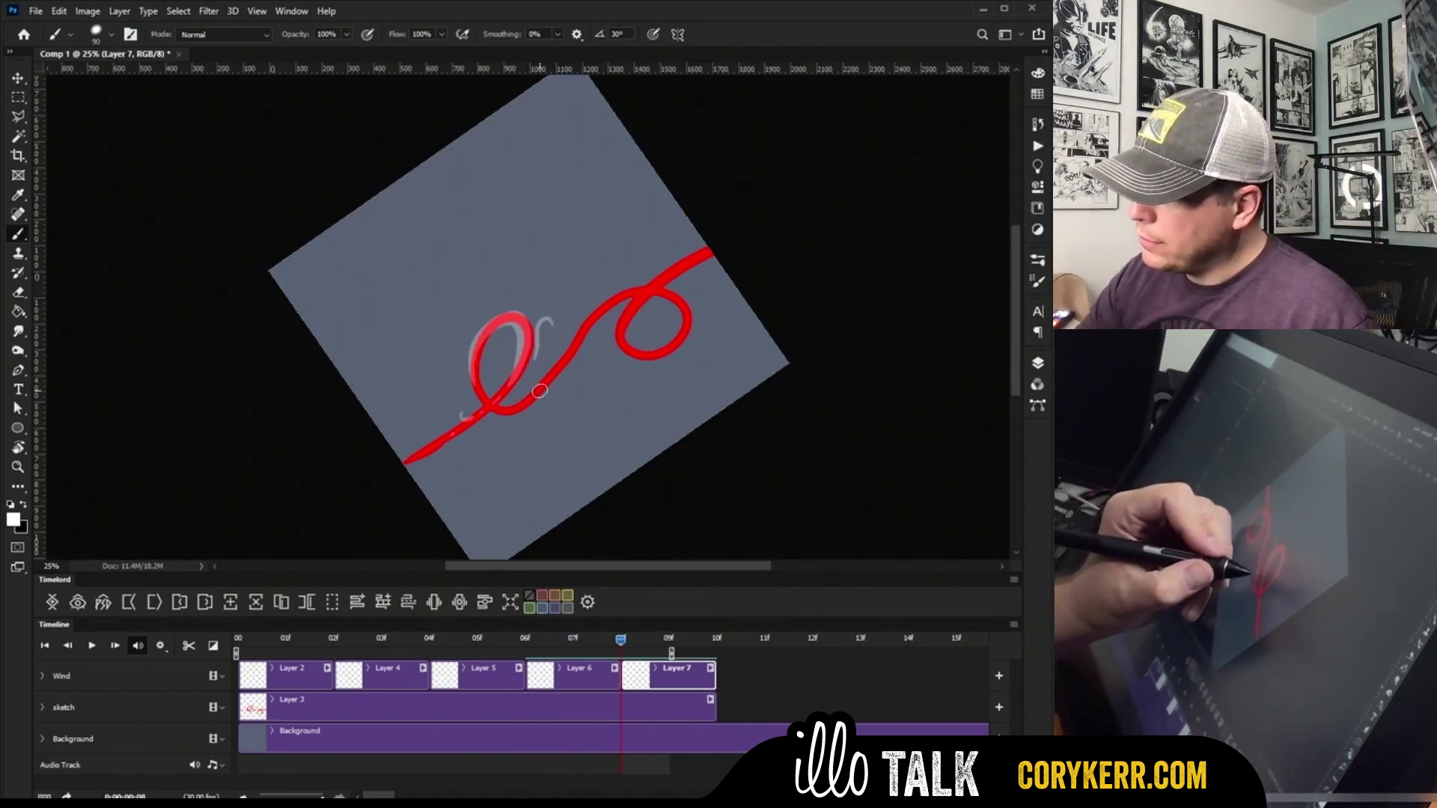
left_click_drag(471, 381, 516, 320)
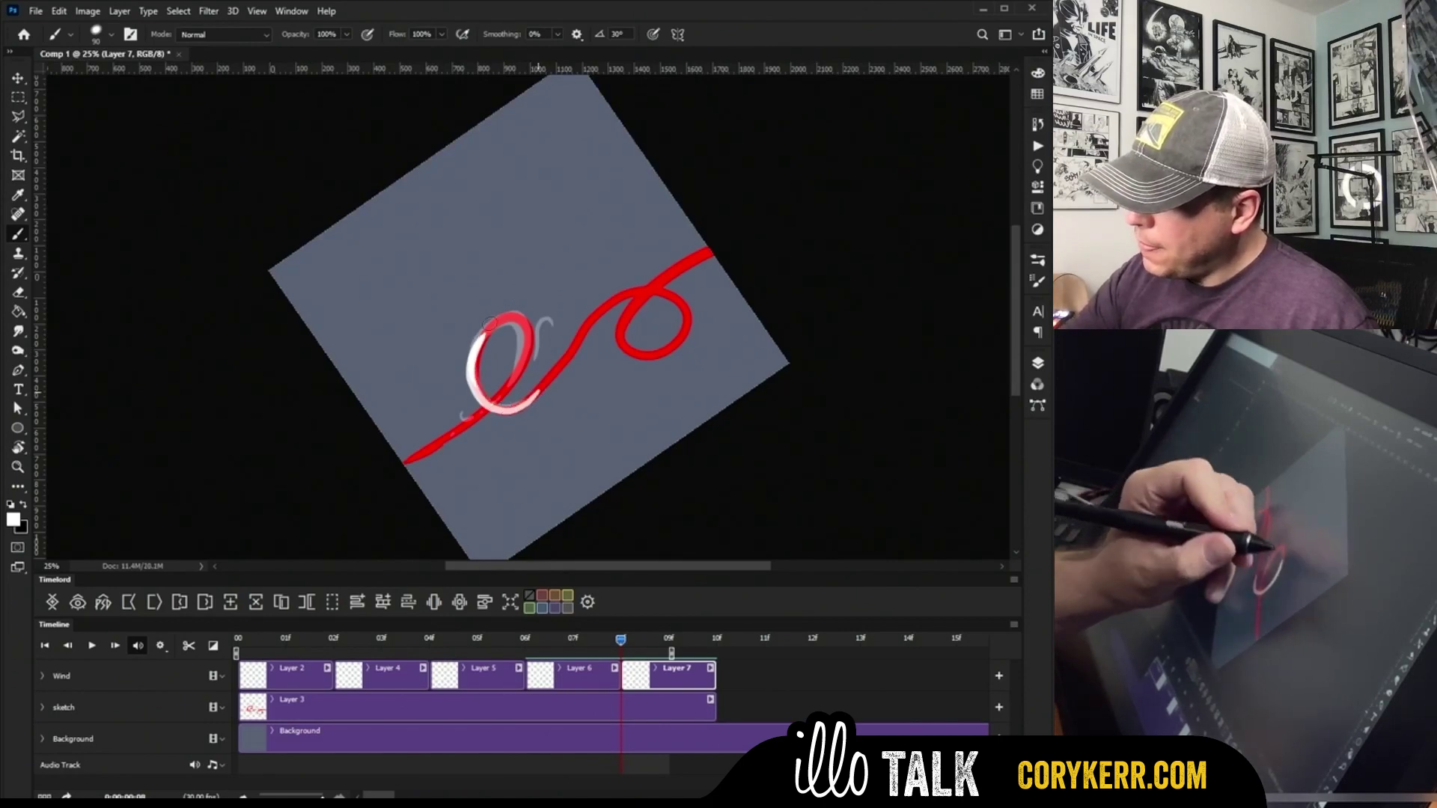
left_click_drag(482, 405, 507, 317)
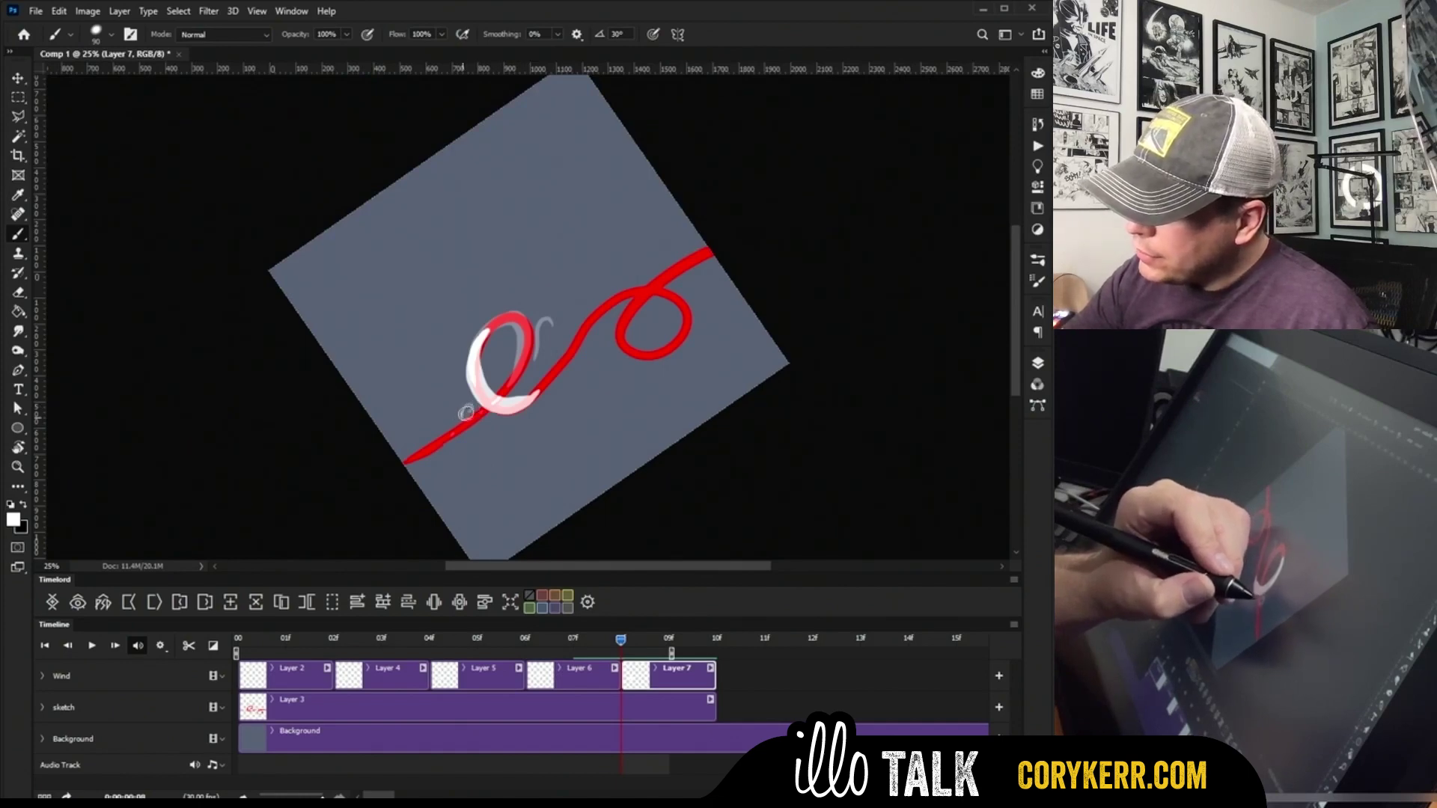
Step: Add small white curl accents on both sides of the first loop on Layer 7 and scrub to check the motion
left_click_drag(464, 412, 450, 443)
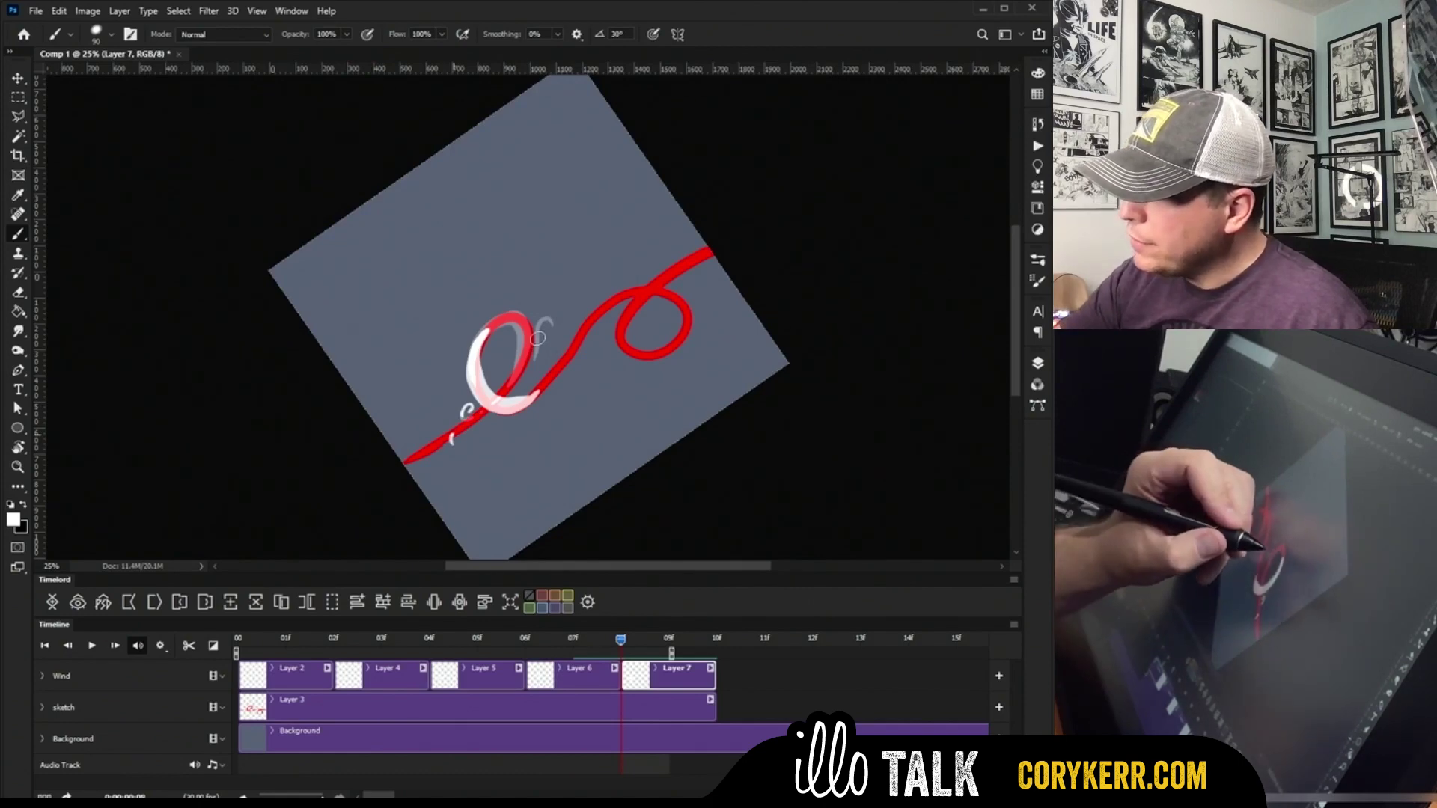
left_click_drag(538, 338, 543, 326)
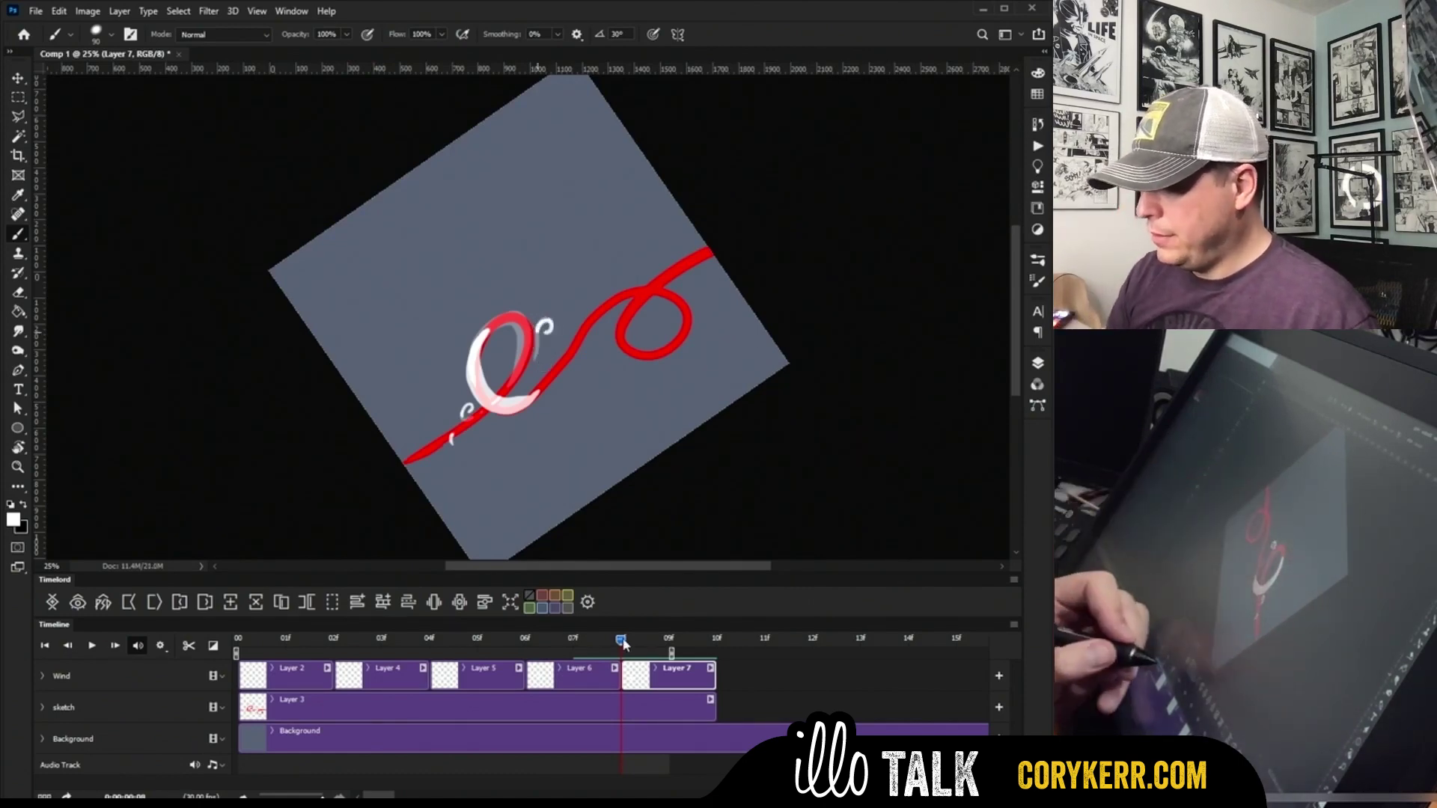
mouse_move(611, 645)
left_mouse_down()
mouse_move(441, 666)
mouse_move(615, 660)
left_mouse_up()
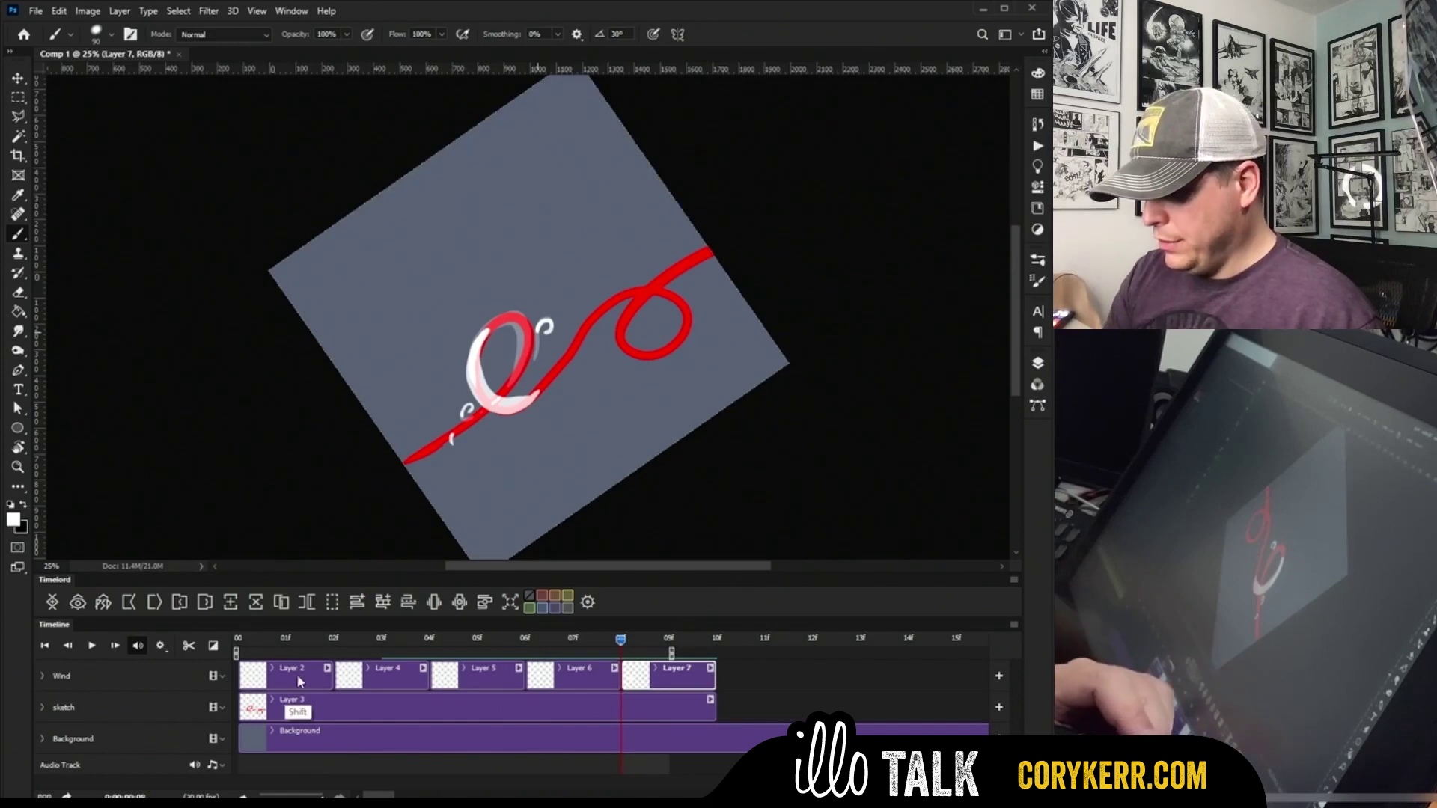
Step: Select all five Wind clips and shorten each one to 1 frame
left_click(308, 695, "shift")
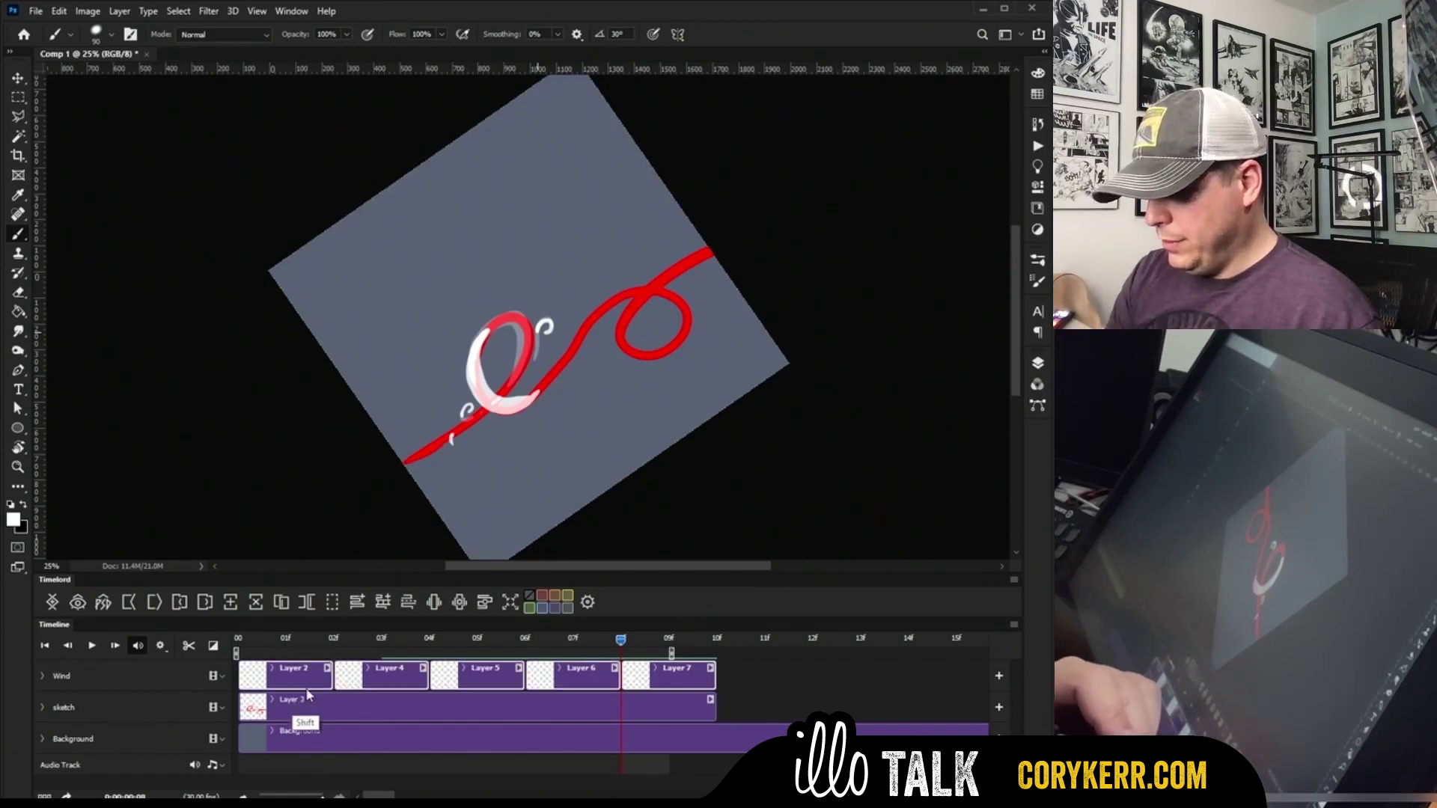
left_click(129, 602)
left_click(446, 637)
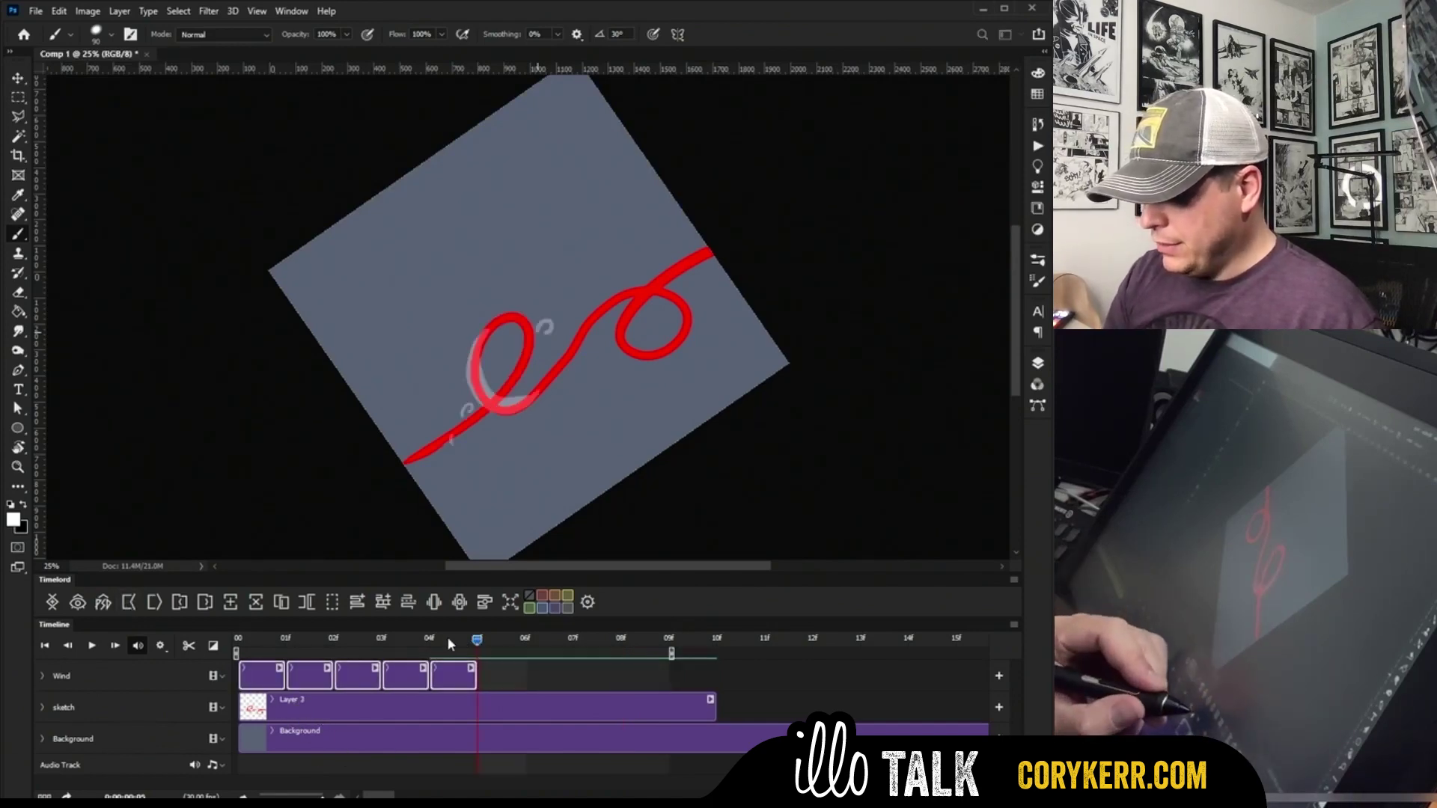
Step: Go to the last Wind clip, Layer 7, and review the animation by scrubbing with onion skinning off
left_click(500, 676)
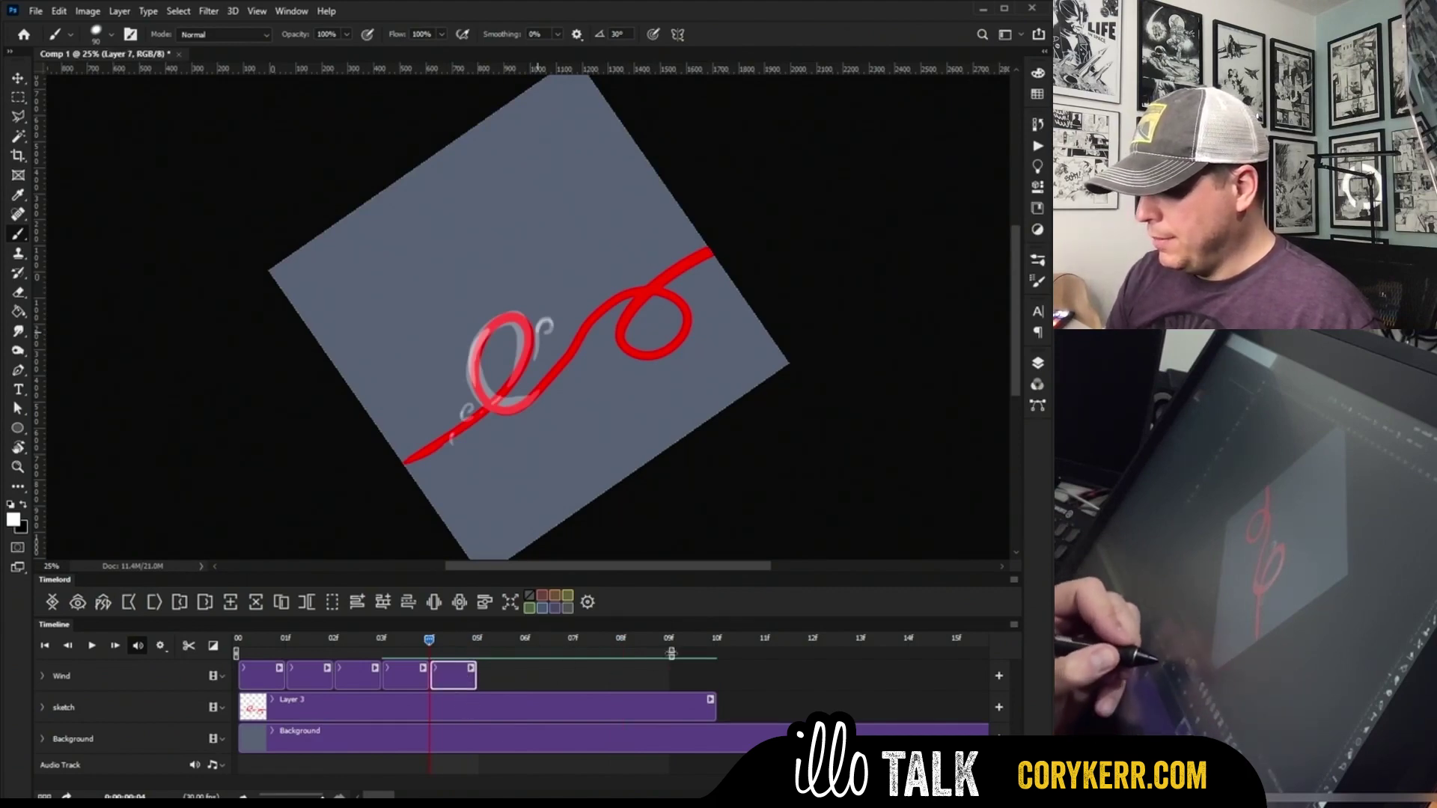
left_click(436, 604)
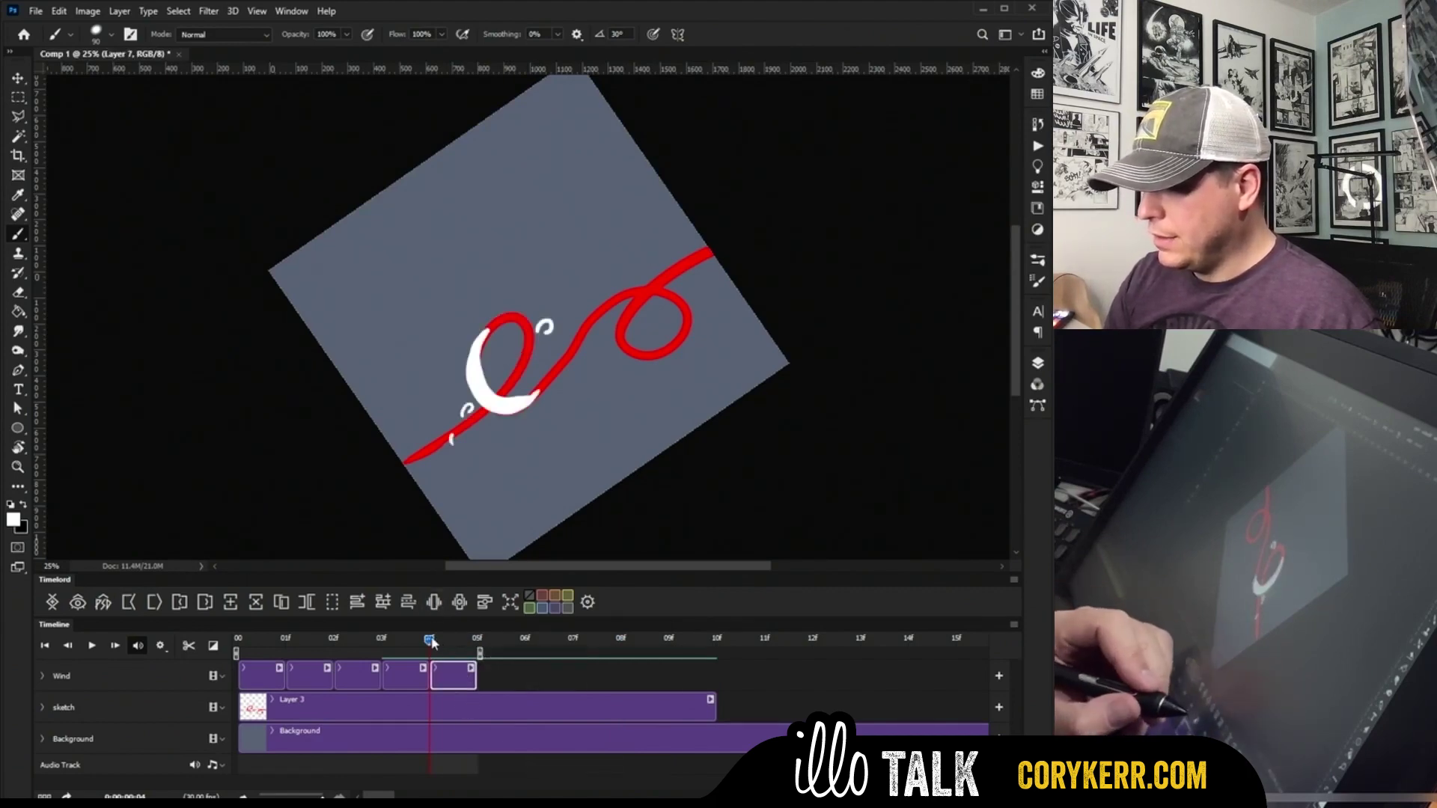
mouse_move(430, 641)
left_mouse_down()
mouse_move(247, 651)
mouse_move(479, 651)
mouse_move(270, 666)
mouse_move(434, 648)
left_mouse_up()
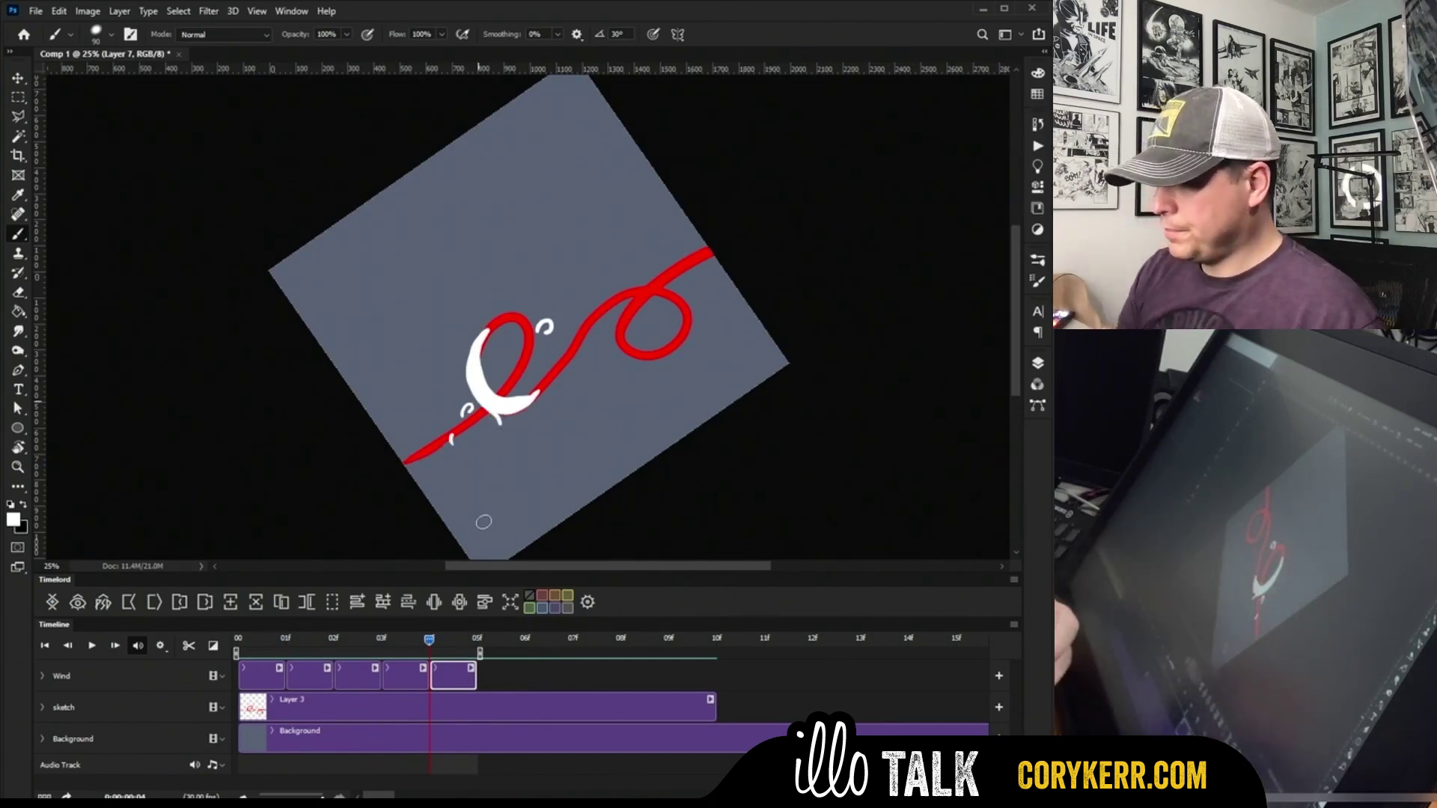
Step: Extend the work area to frame 8 and add a sixth Wind frame after Layer 7 with onion skinning on
left_click_drag(483, 653, 623, 653)
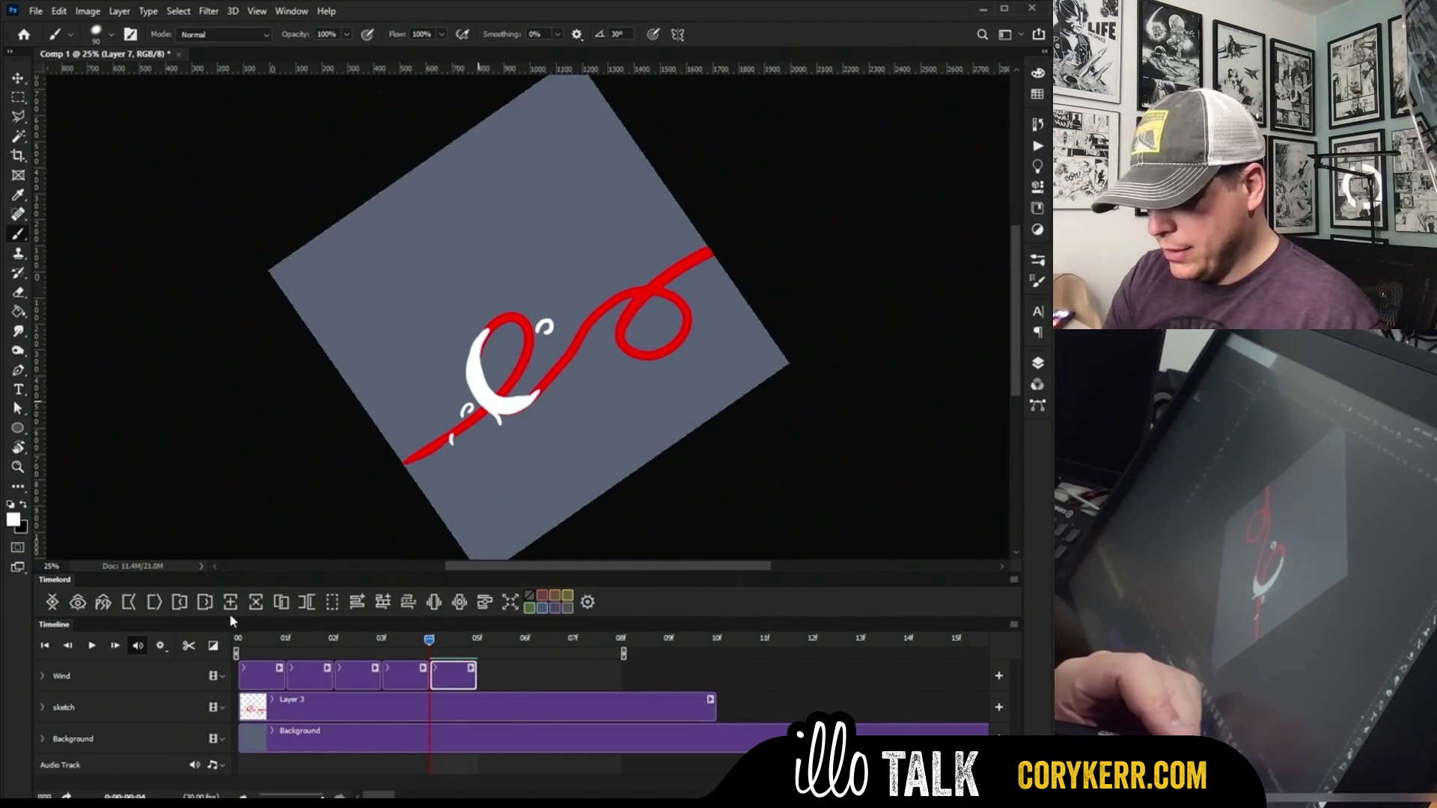
left_click(205, 603)
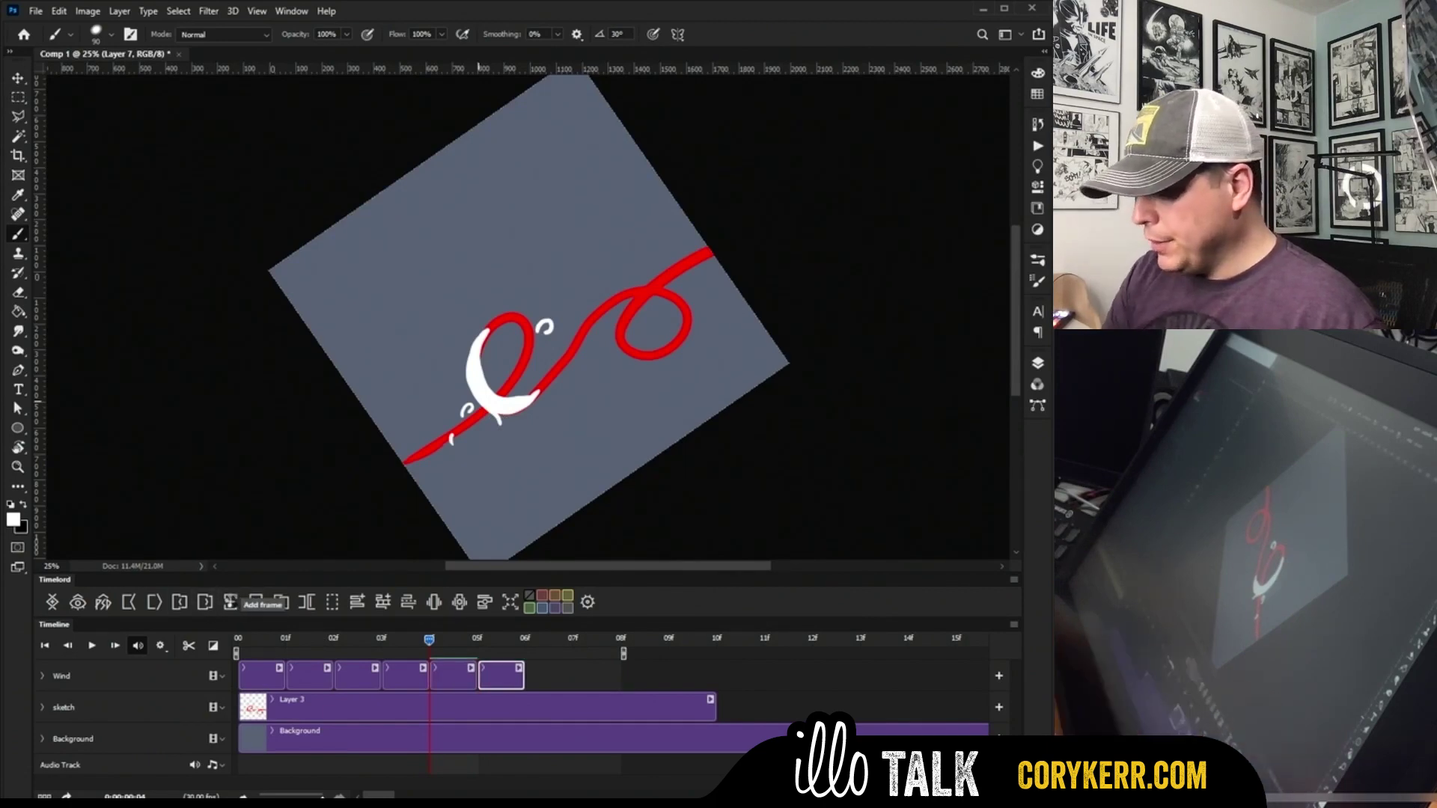
left_click(436, 605)
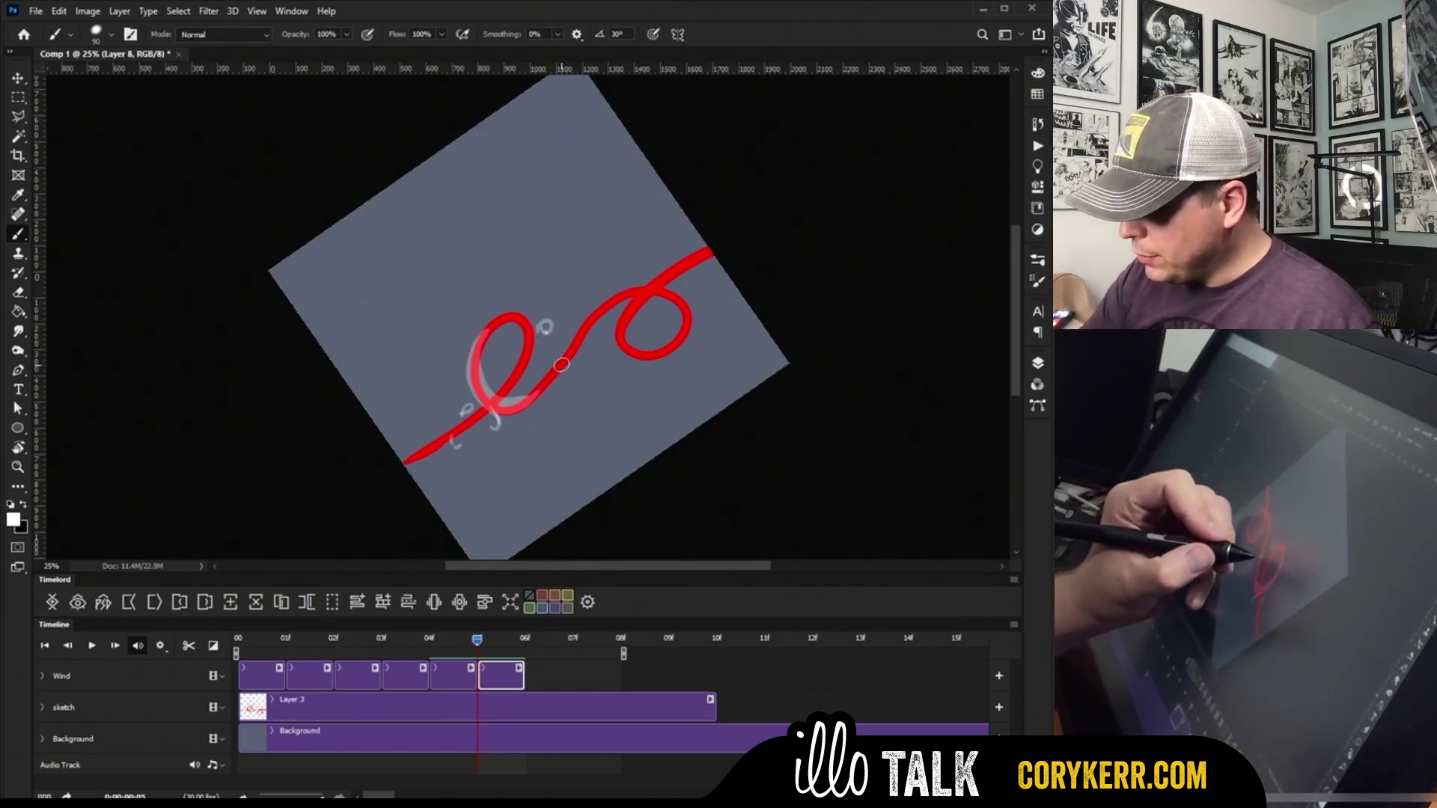
Step: Paint Layer 8's white swoosh from the first loop's base toward the second loop and review it with onion skinning off
mouse_move(562, 365)
left_mouse_down()
mouse_move(499, 412)
mouse_move(476, 383)
mouse_move(477, 336)
left_mouse_up()
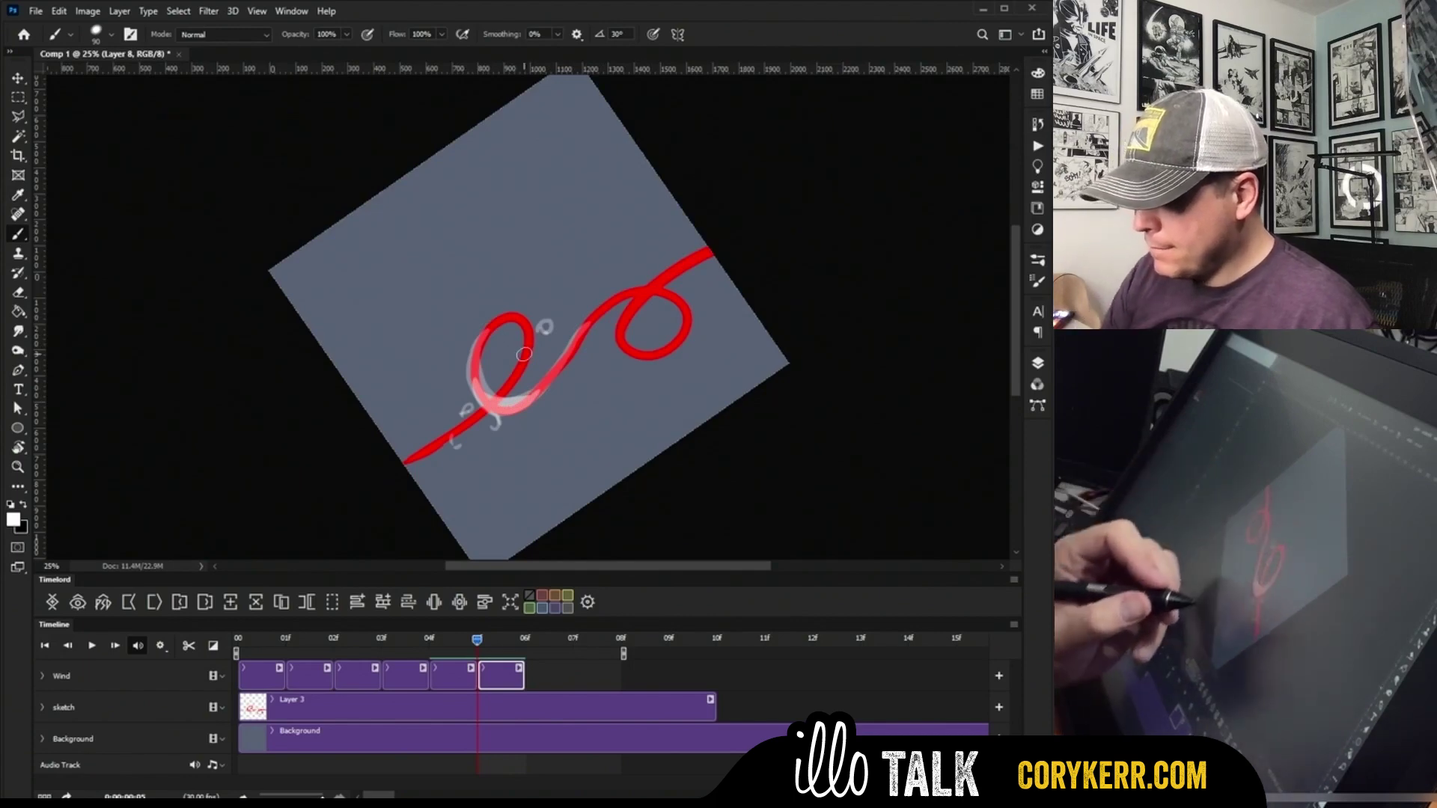
left_click(434, 603)
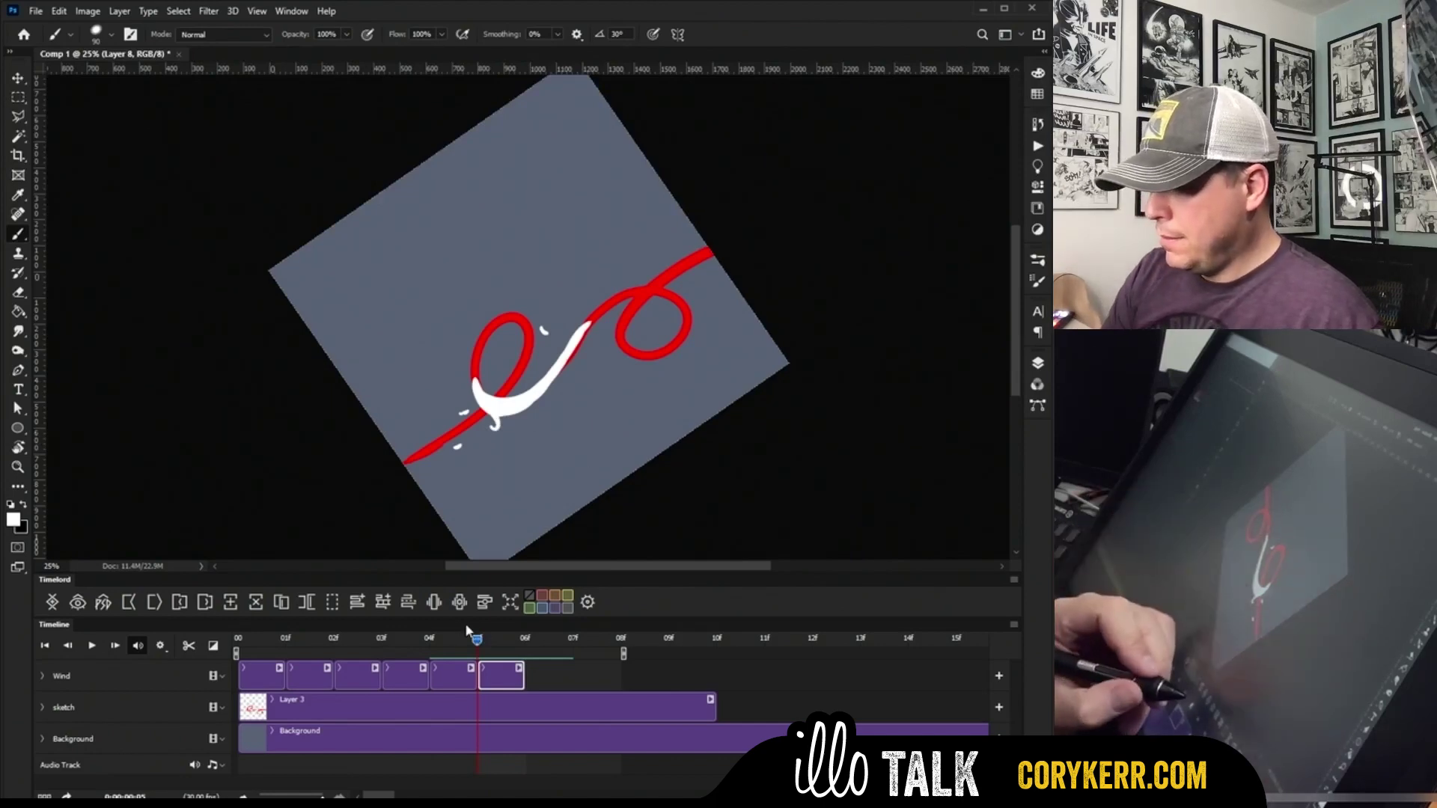
left_click(438, 604)
left_click(436, 607)
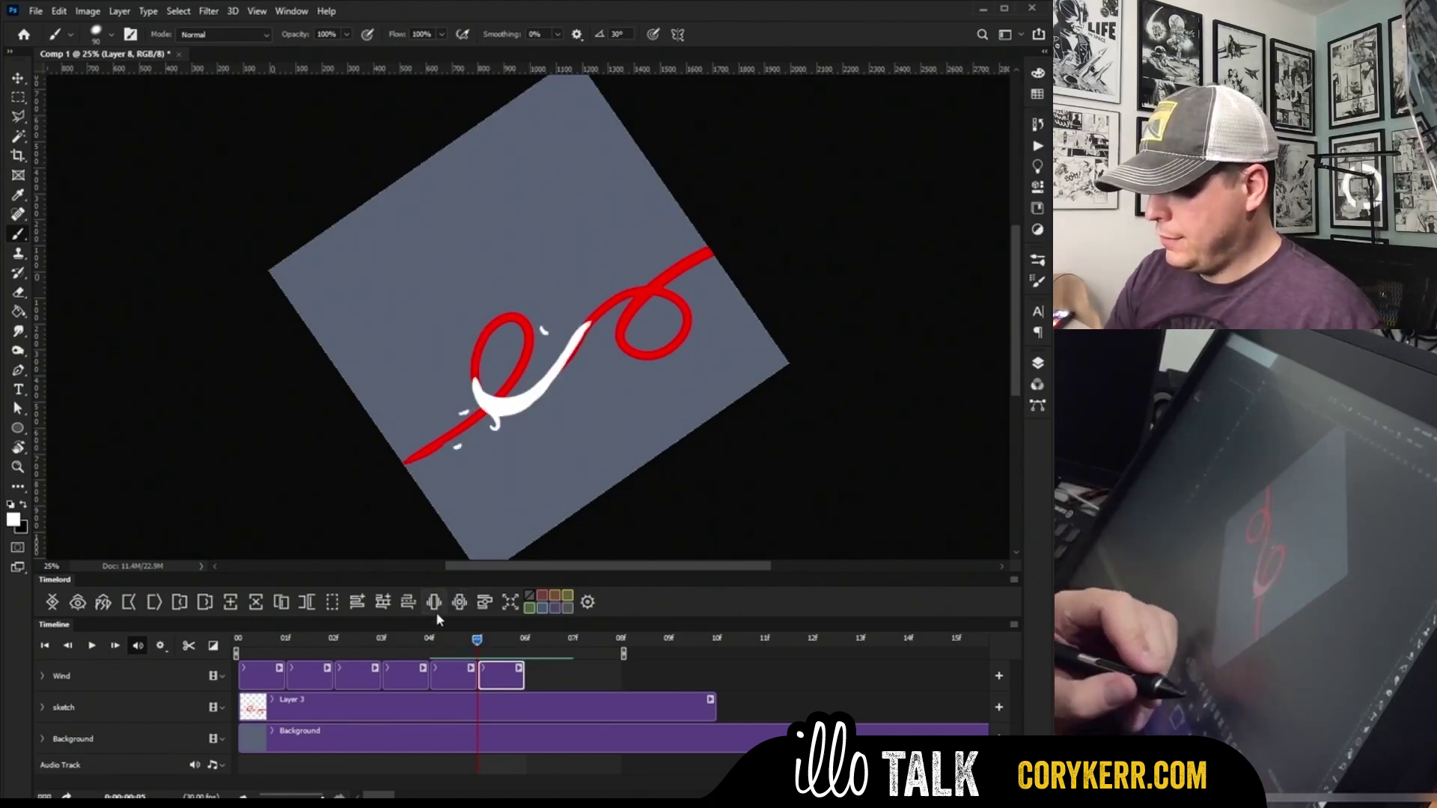
mouse_move(449, 648)
left_mouse_down()
mouse_move(341, 659)
mouse_move(477, 651)
mouse_move(314, 639)
mouse_move(467, 642)
left_mouse_up()
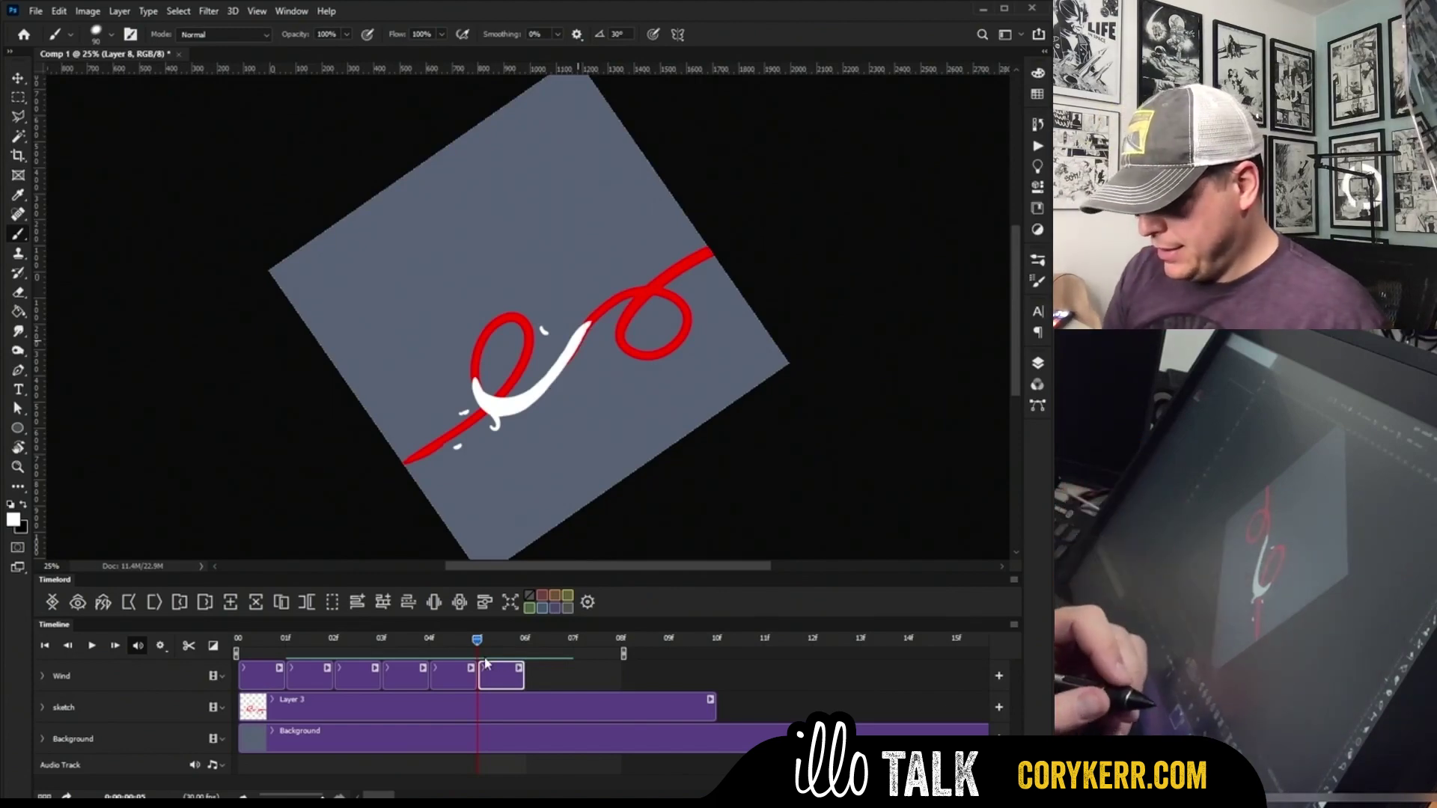
Step: Add a seventh Wind frame with onion skinning on and paint a white swoosh rising over the top of the second loop
left_click(232, 610)
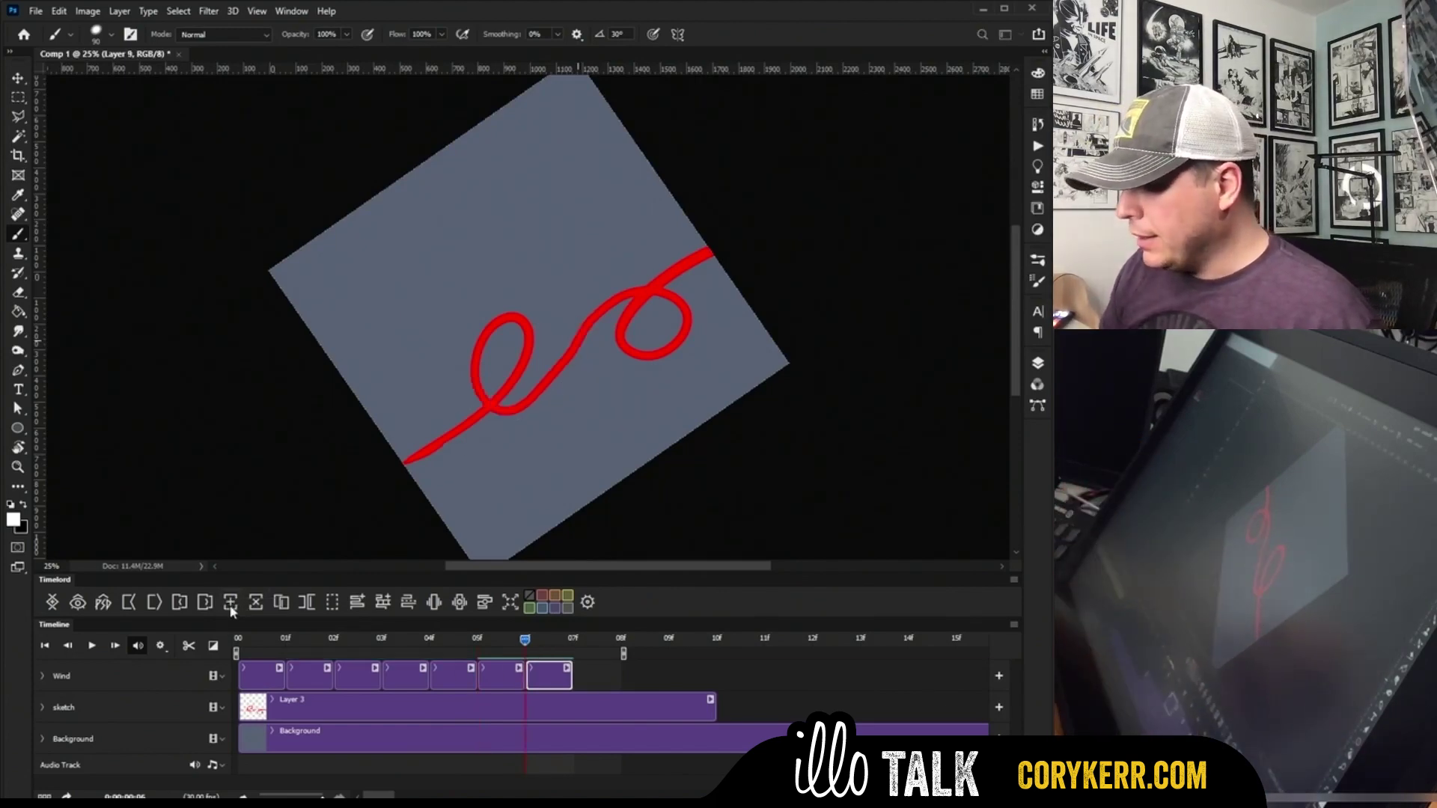
left_click(434, 602)
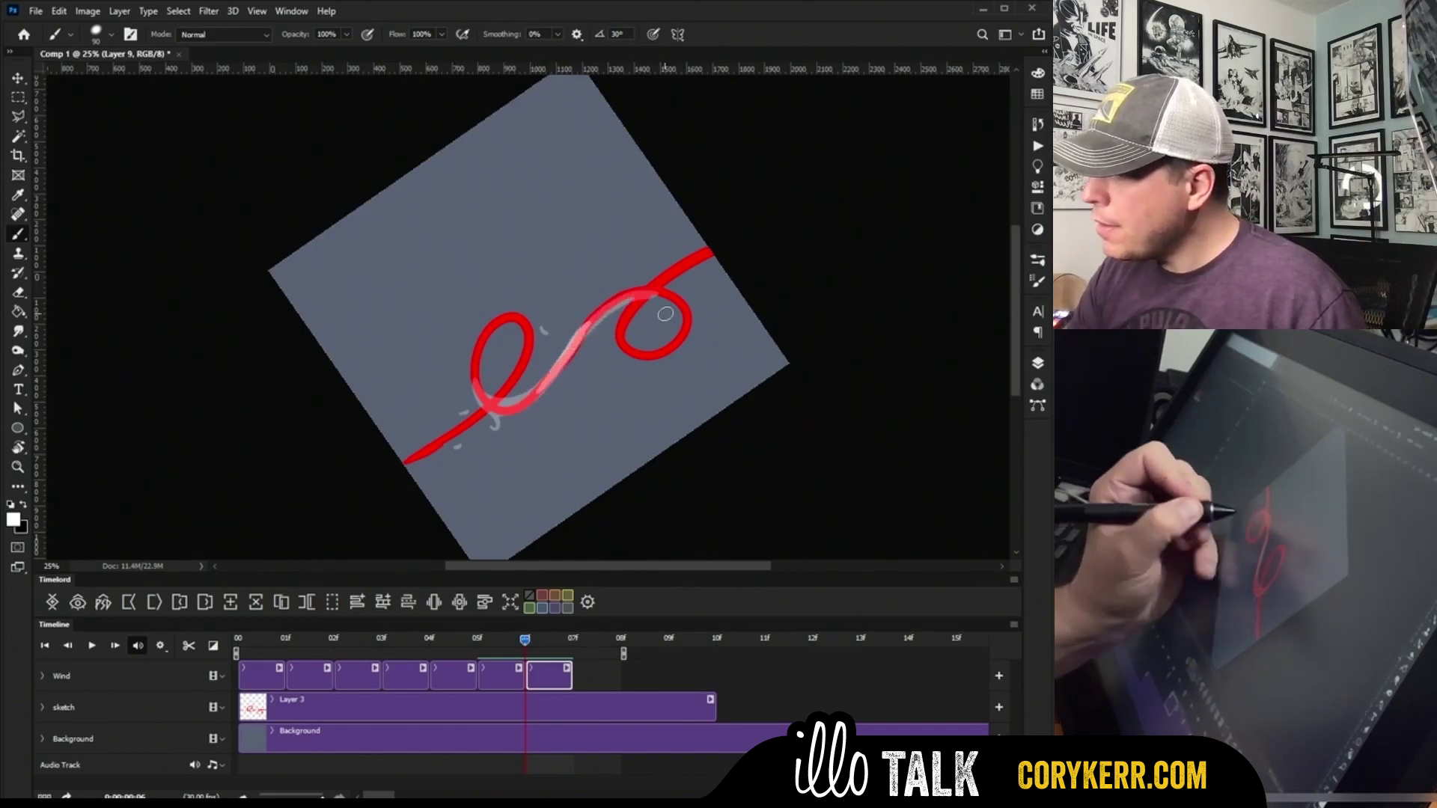
left_click_drag(578, 332, 656, 298)
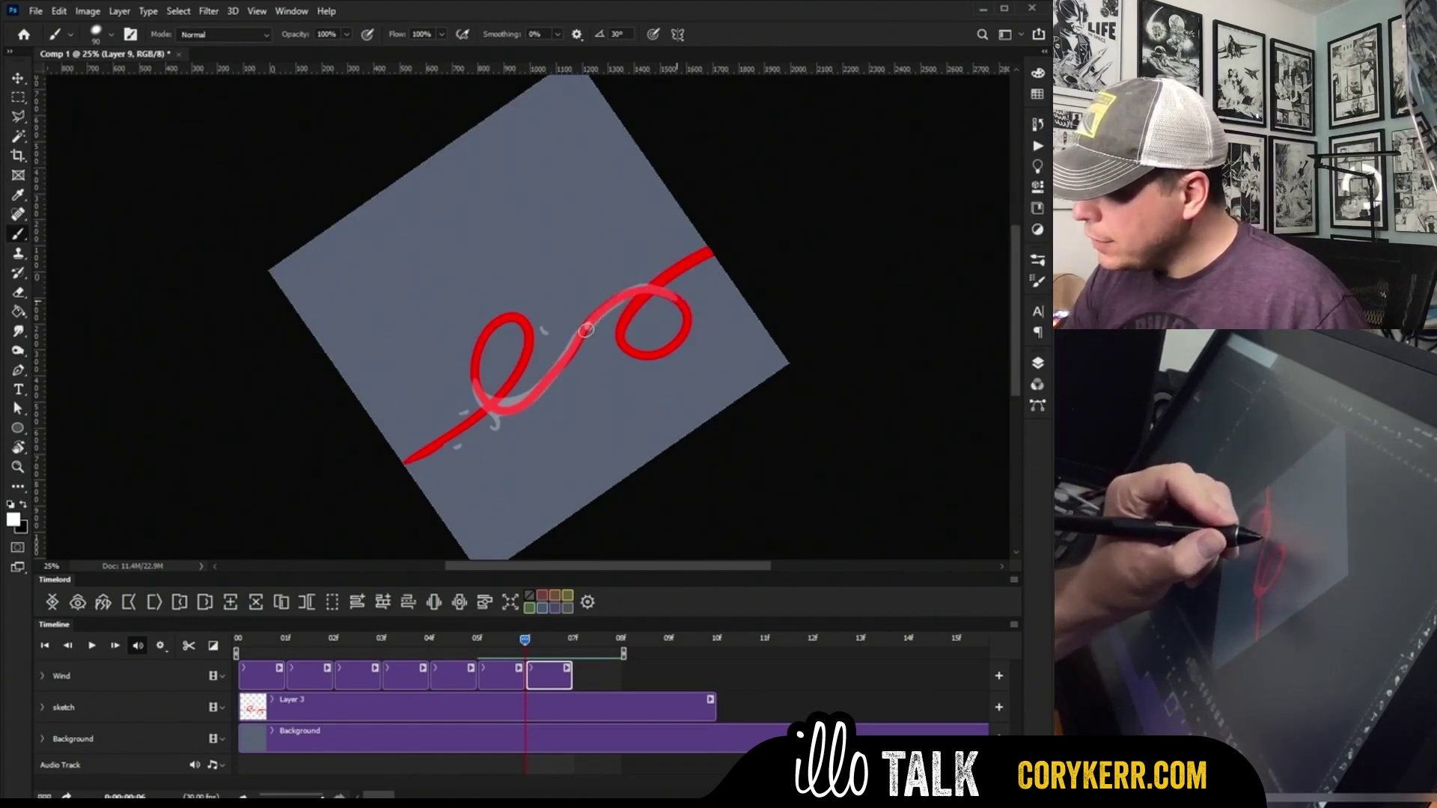
left_click_drag(586, 330, 539, 391)
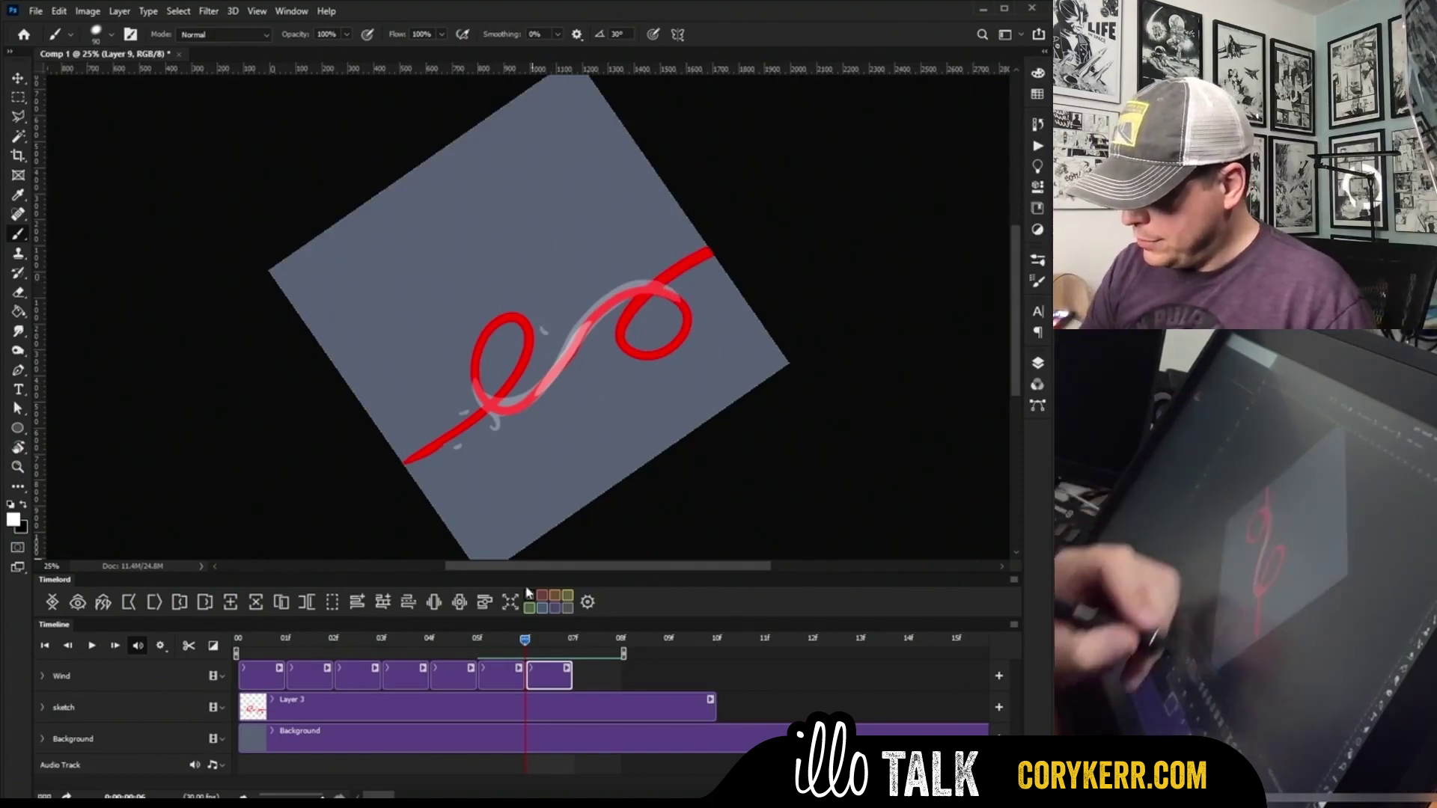
Step: Paint small trailing accent marks around the first loop on Layer 9, comparing them with the previous frames
left_click(495, 648)
left_click(529, 649)
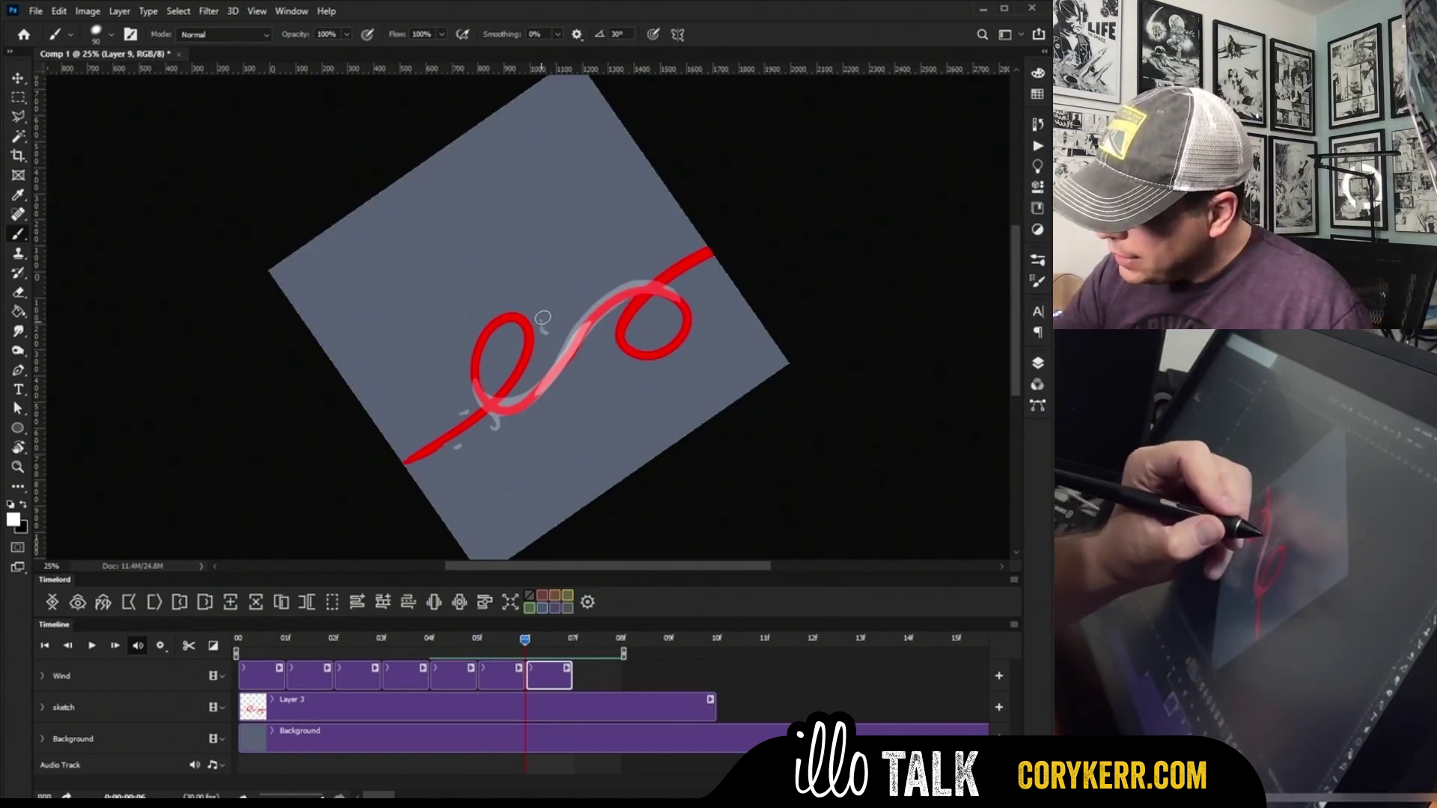
left_click(480, 648)
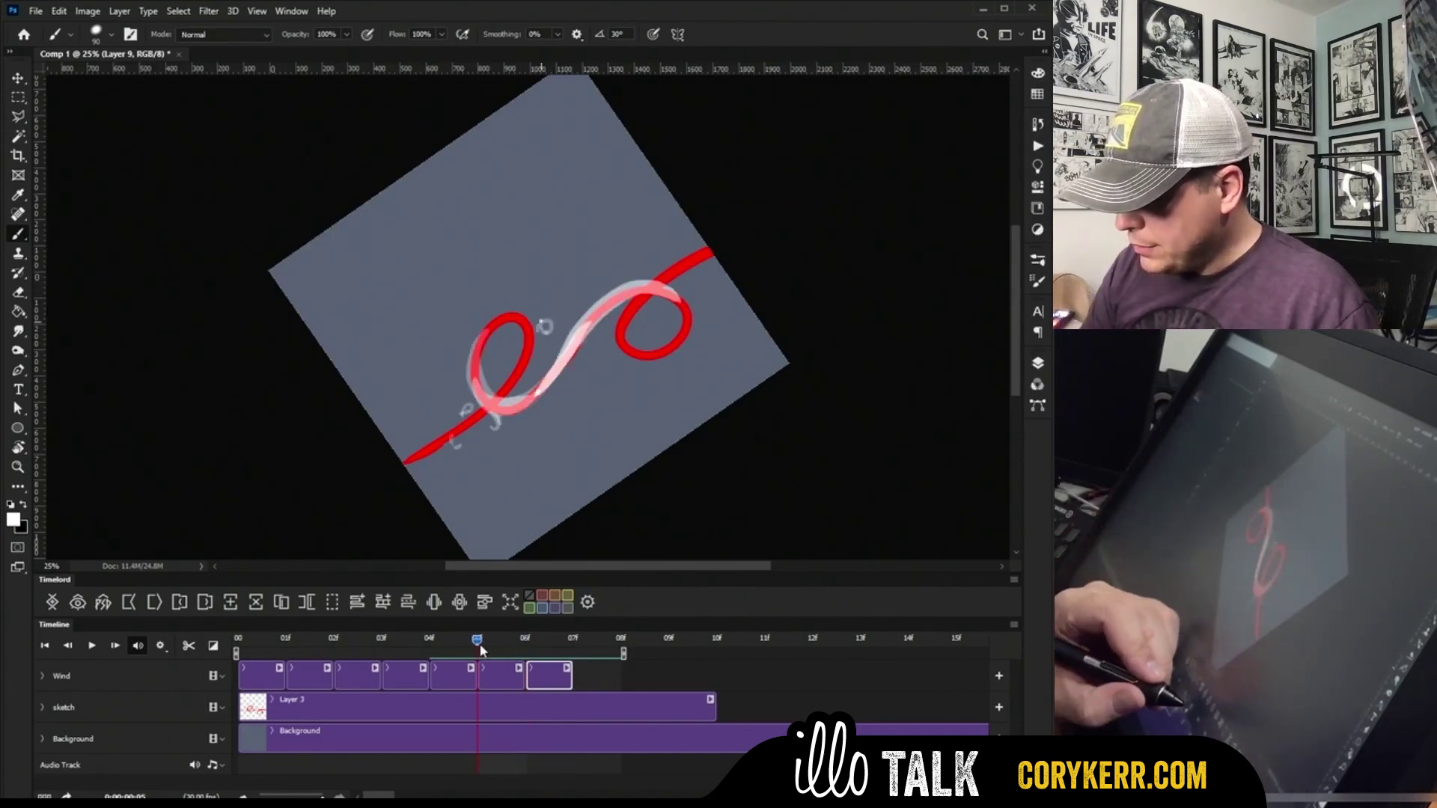
left_click(526, 648)
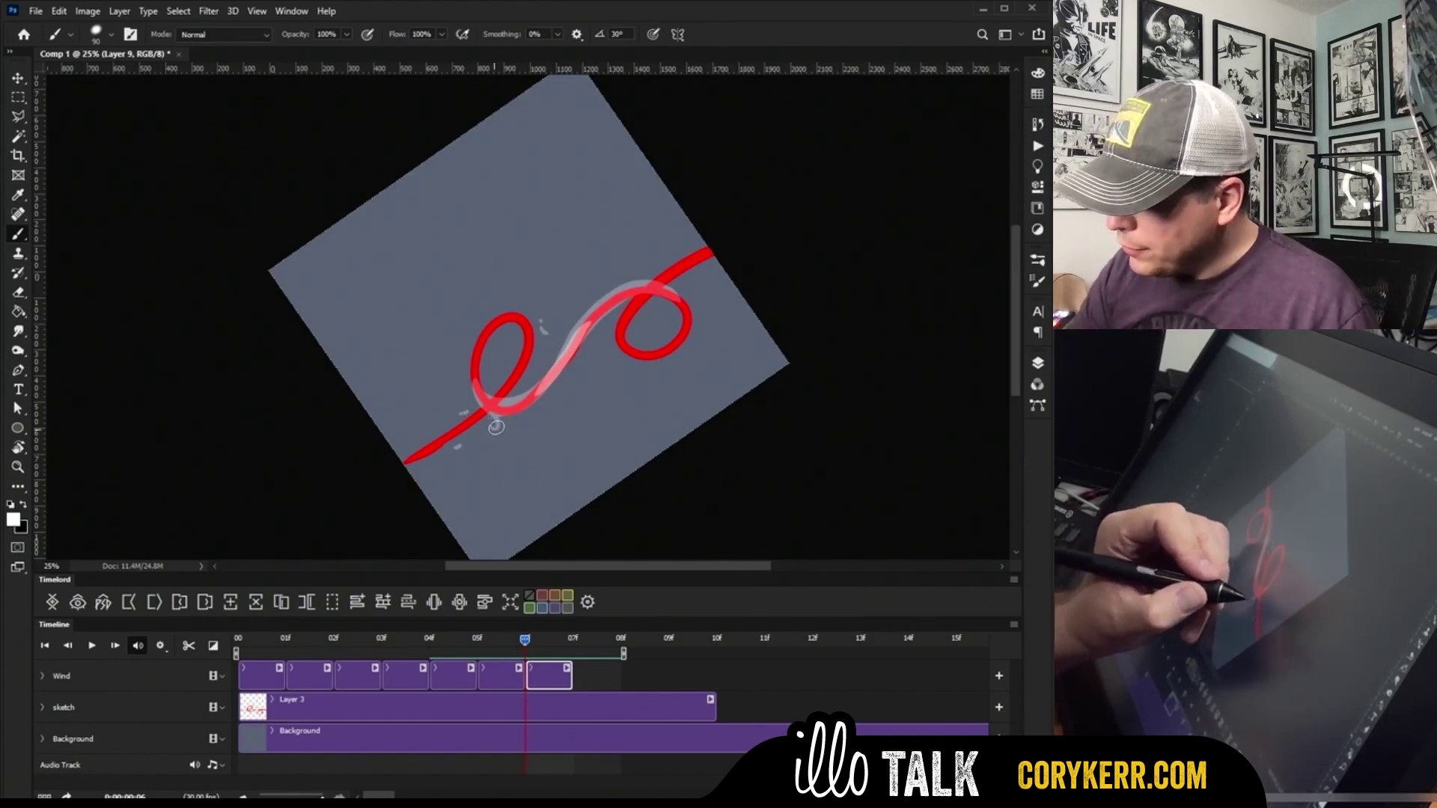
left_click_drag(492, 429, 483, 431)
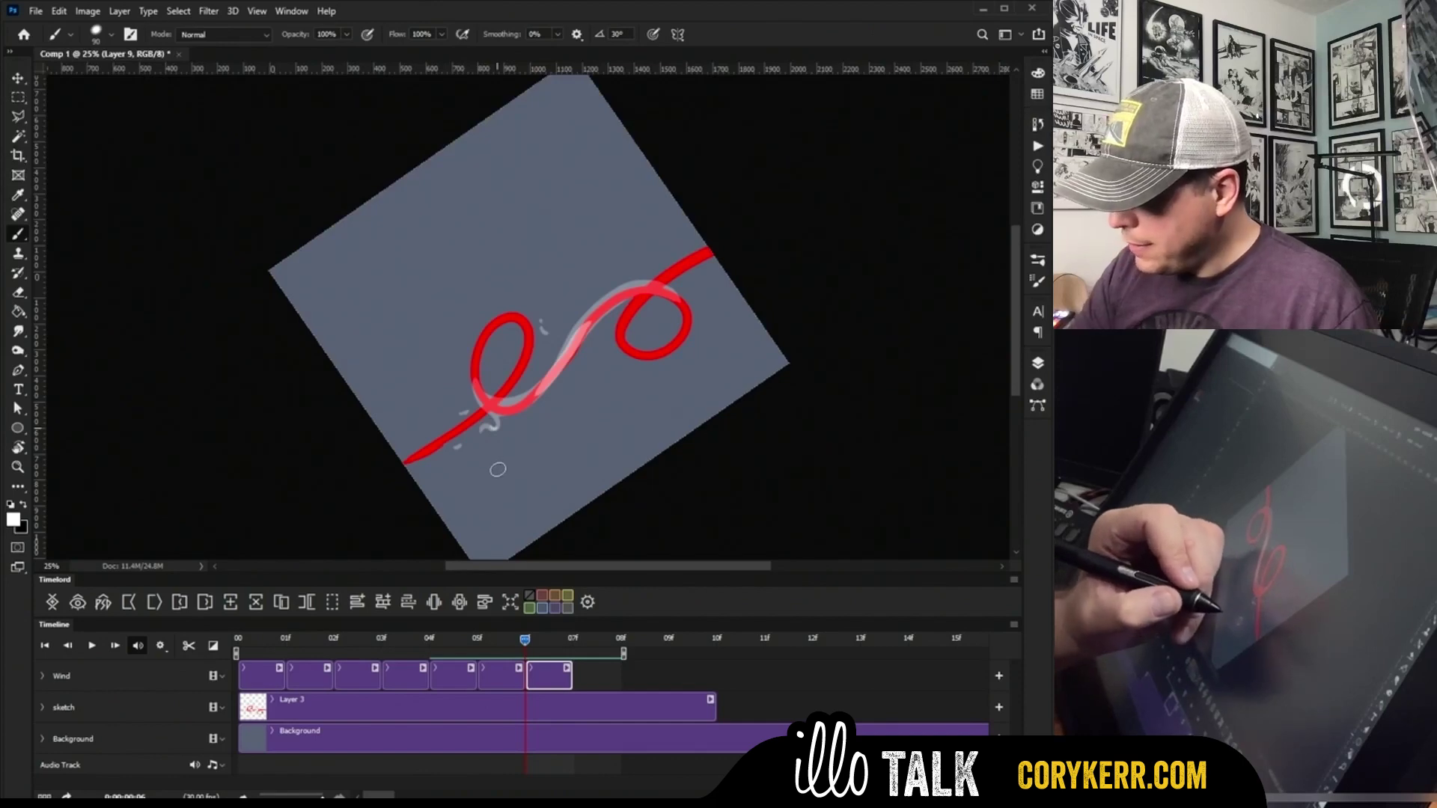
mouse_move(491, 639)
left_mouse_down()
mouse_move(433, 654)
mouse_move(507, 657)
left_mouse_up()
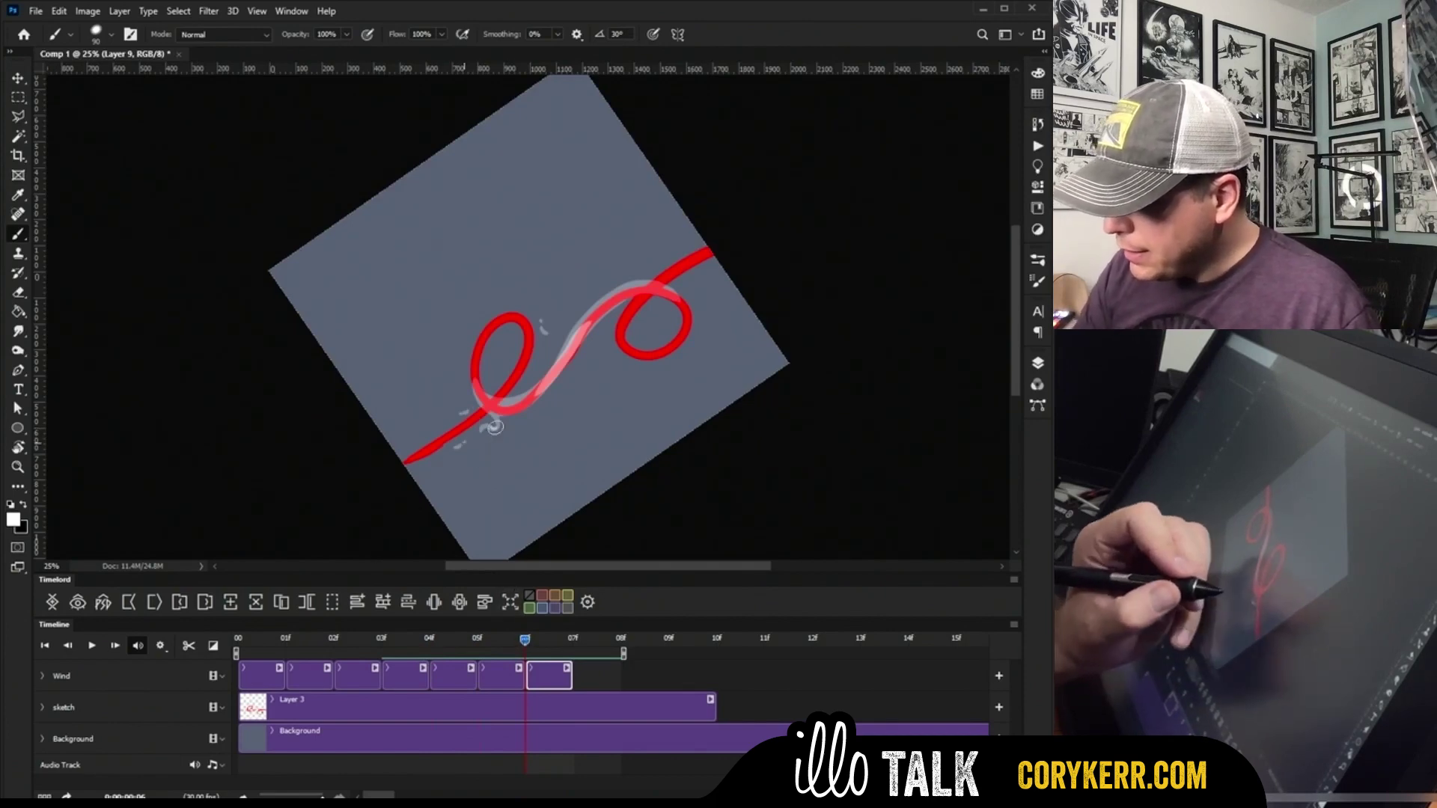
mouse_move(523, 641)
left_mouse_down()
mouse_move(430, 643)
mouse_move(512, 639)
left_mouse_up()
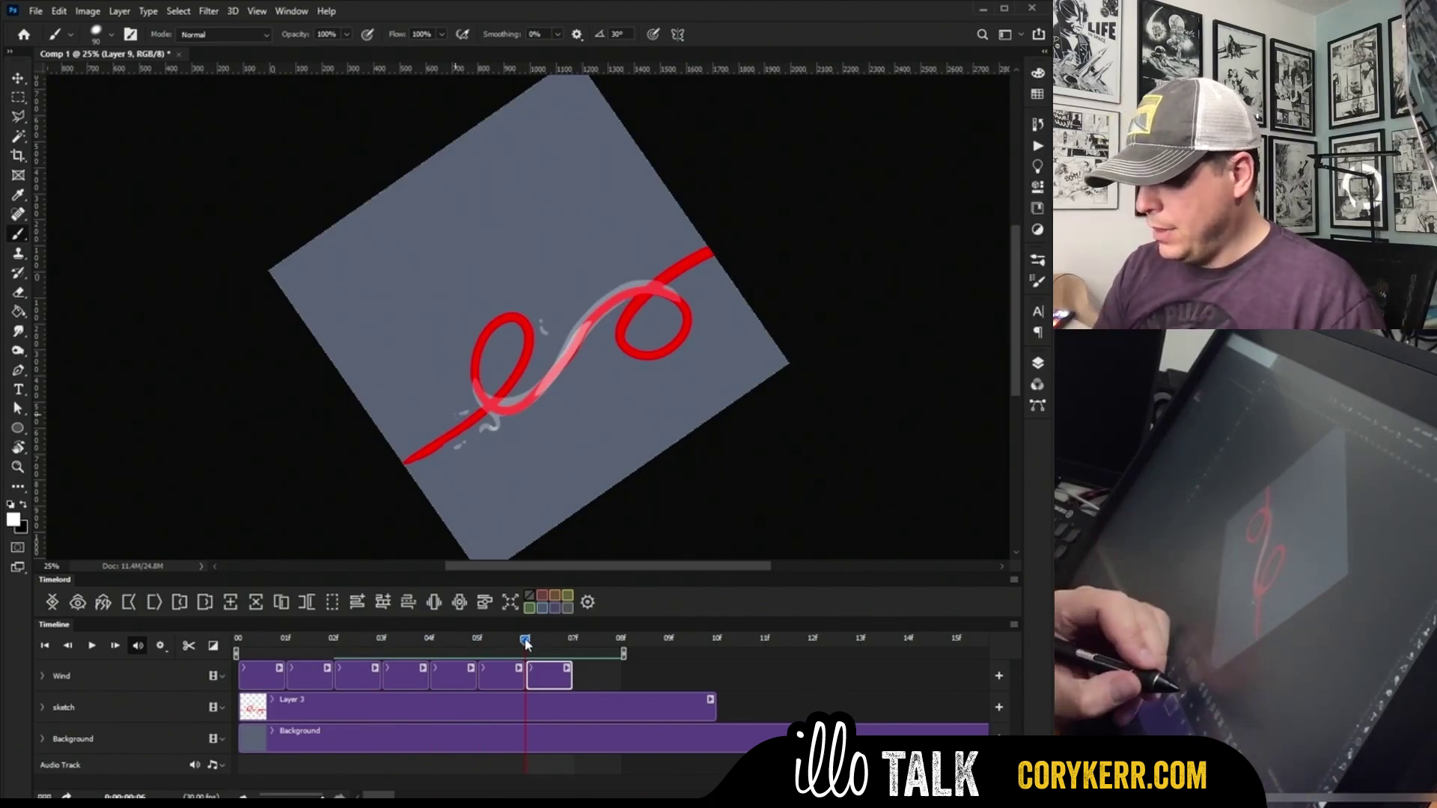
mouse_move(526, 643)
left_mouse_down()
mouse_move(339, 645)
mouse_move(512, 643)
left_mouse_up()
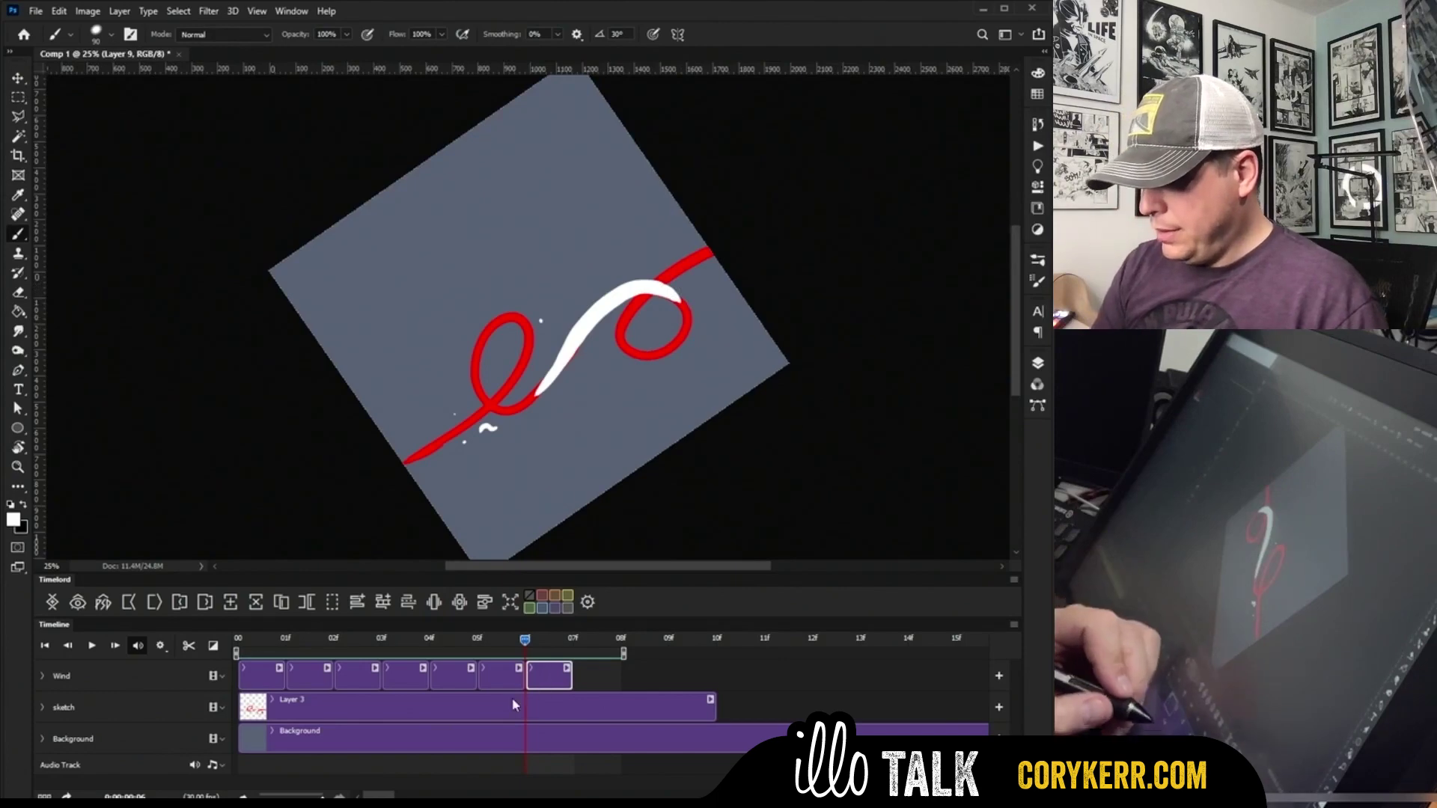
Step: Add an eighth Wind frame after Layer 9 and extend the work area to frame 10
left_click(232, 605)
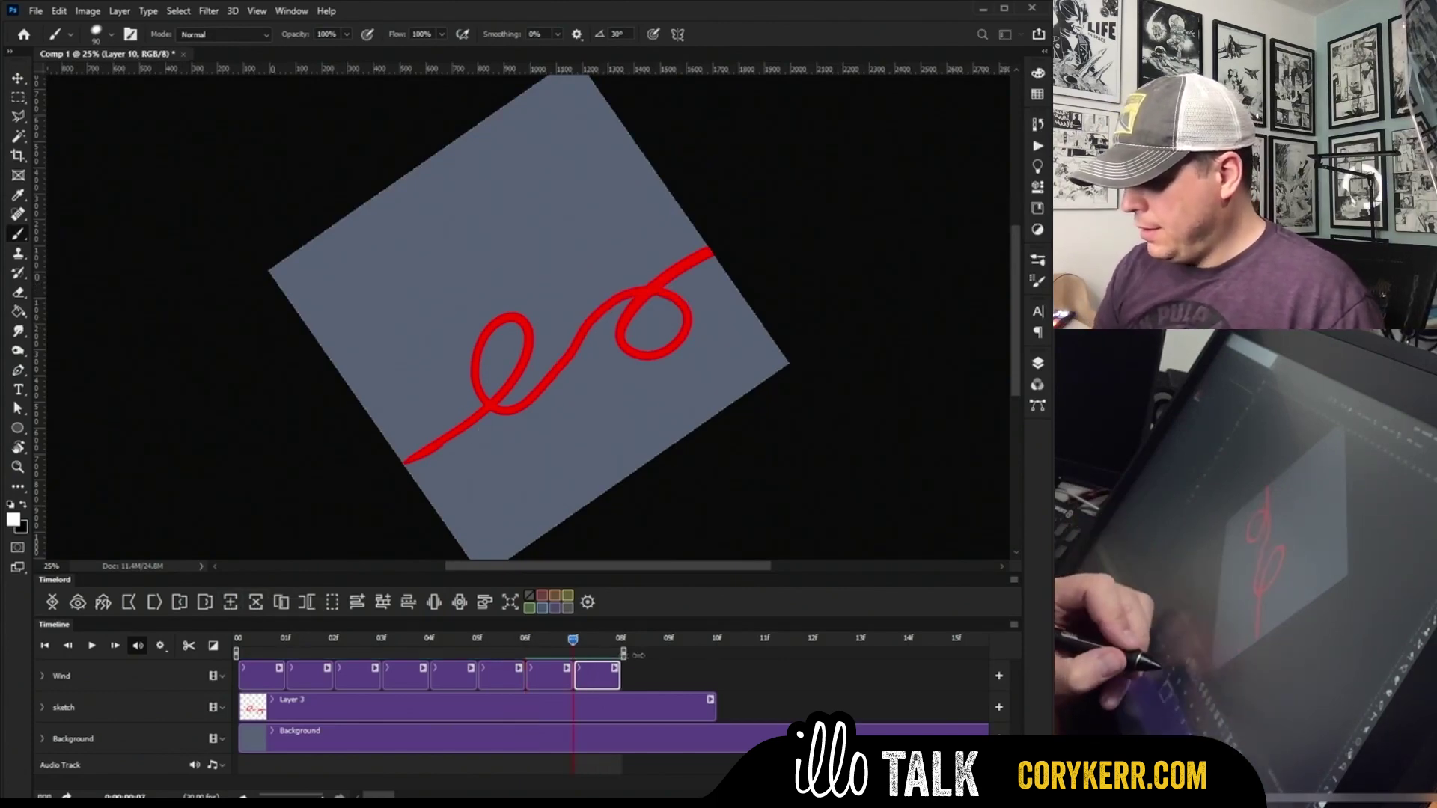
left_click_drag(638, 656, 732, 656)
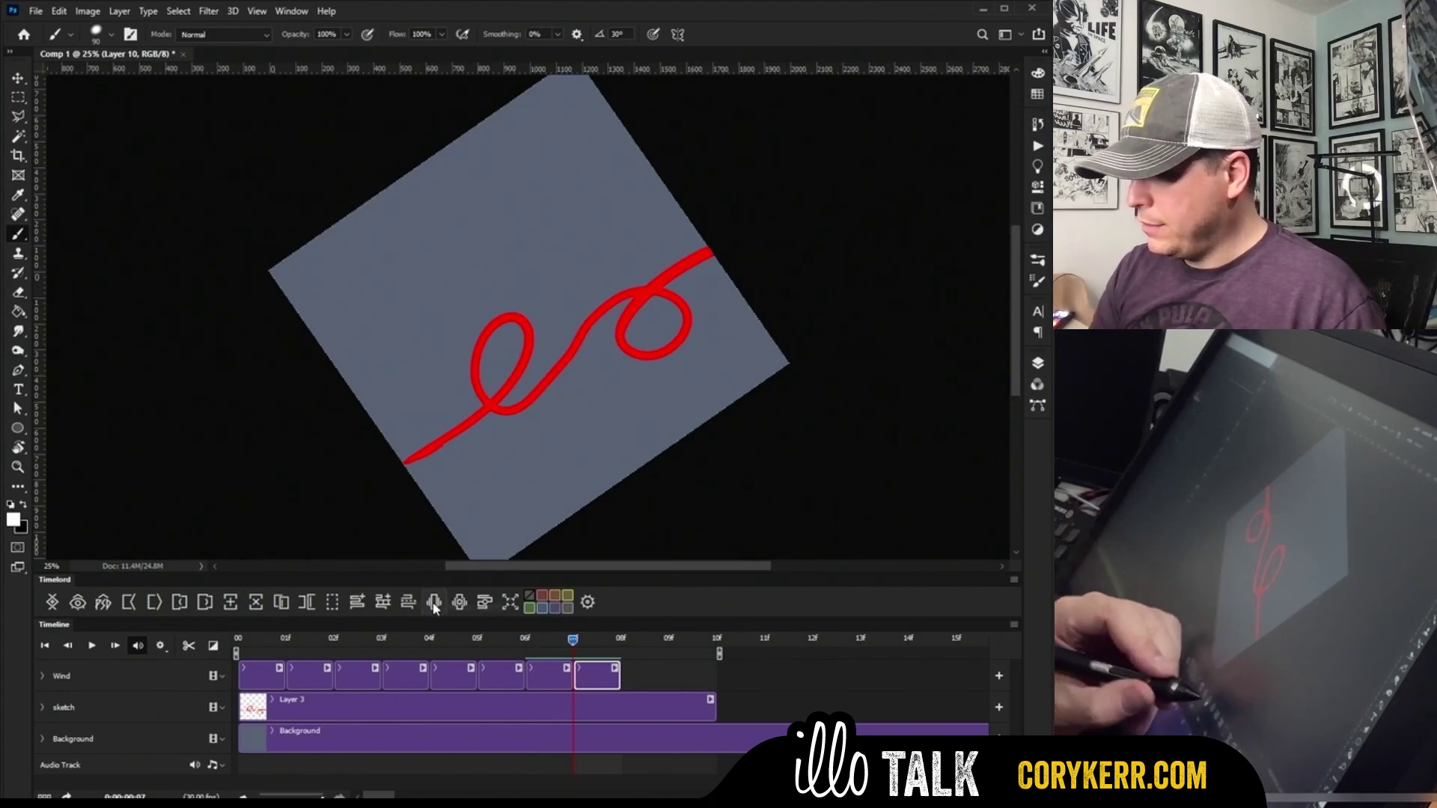
Step: Paint Layer 10's white swoosh over the top and around the underside of the second loop, checking it with onion skinning off and on
left_click_drag(551, 378, 673, 284)
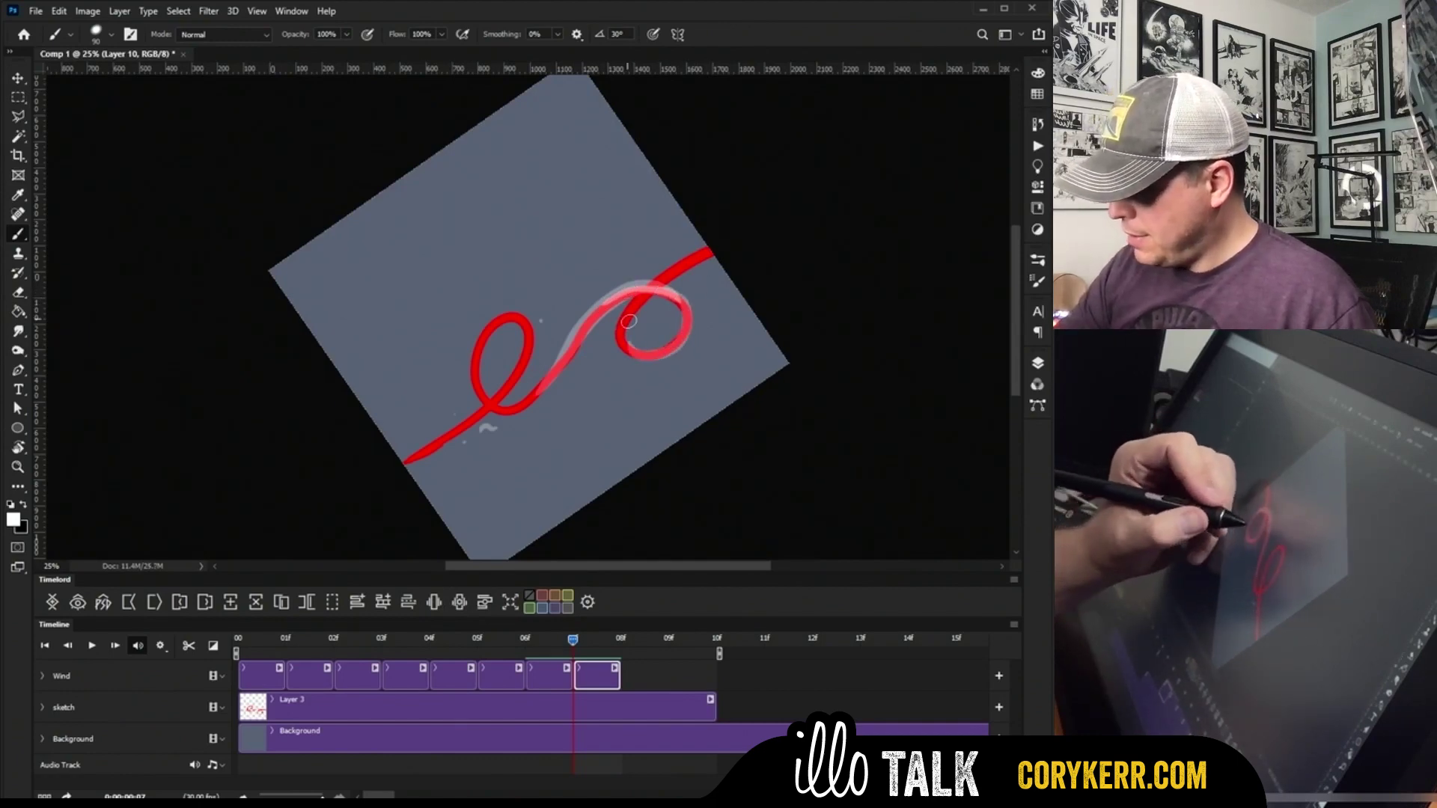
left_click(494, 612)
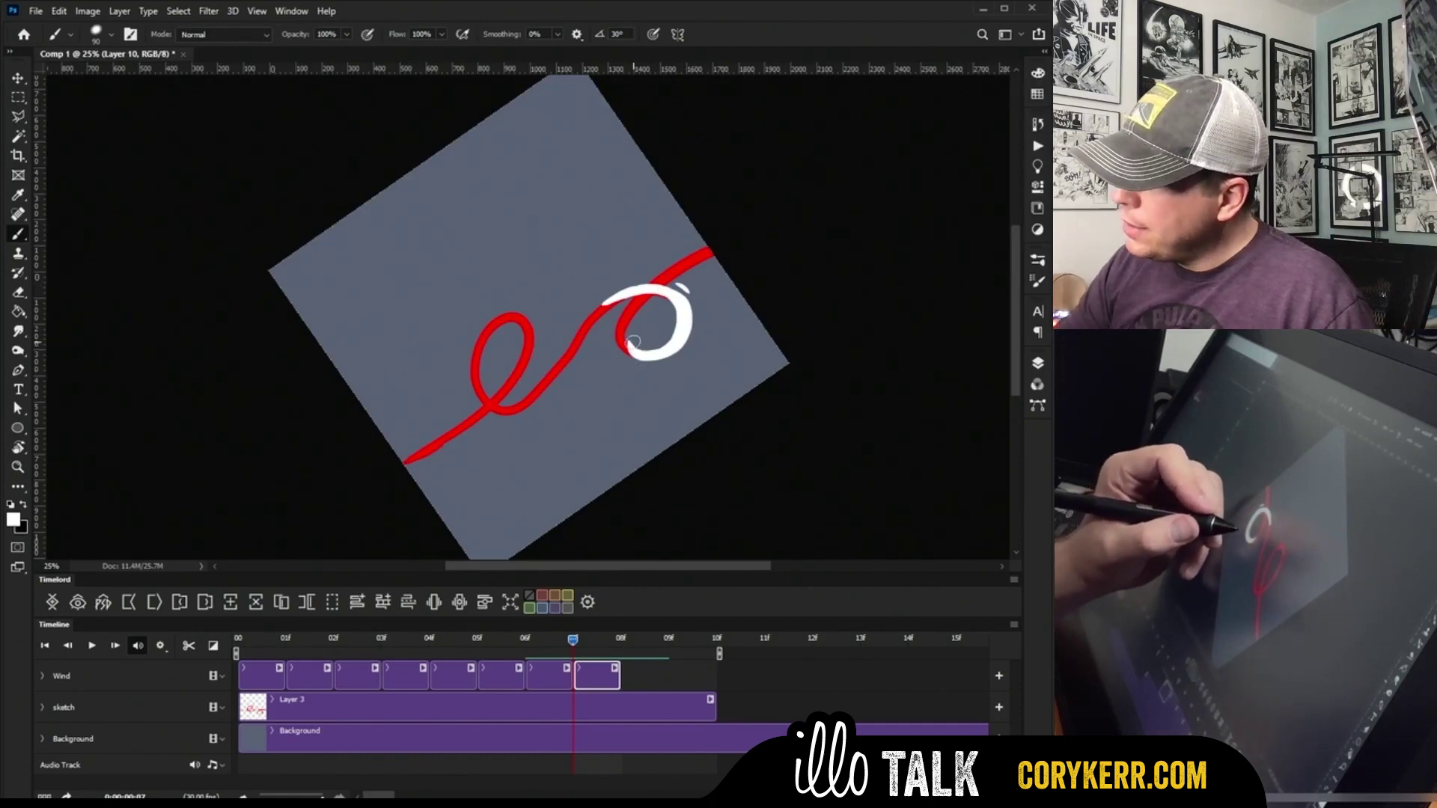
left_click(434, 606)
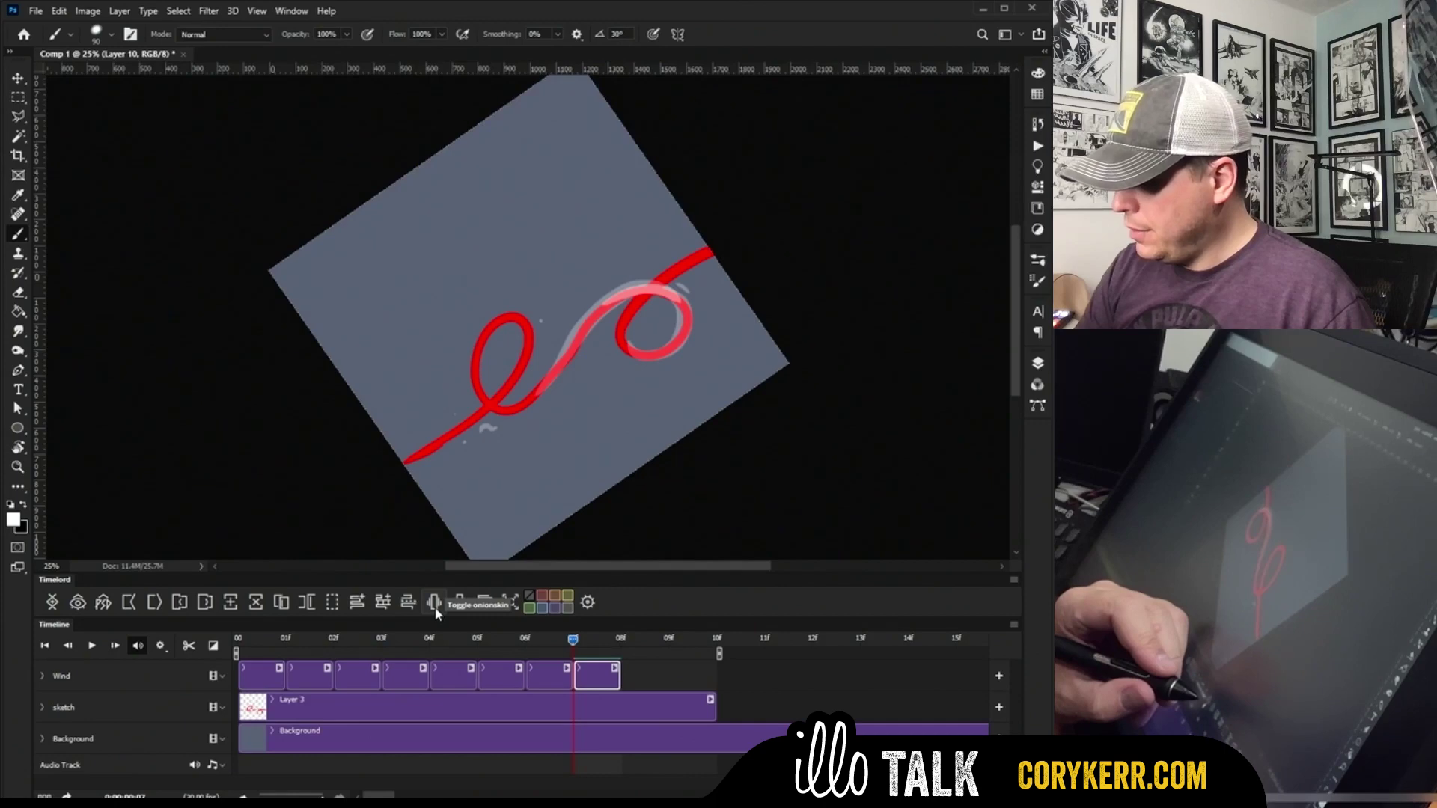
left_click(435, 608)
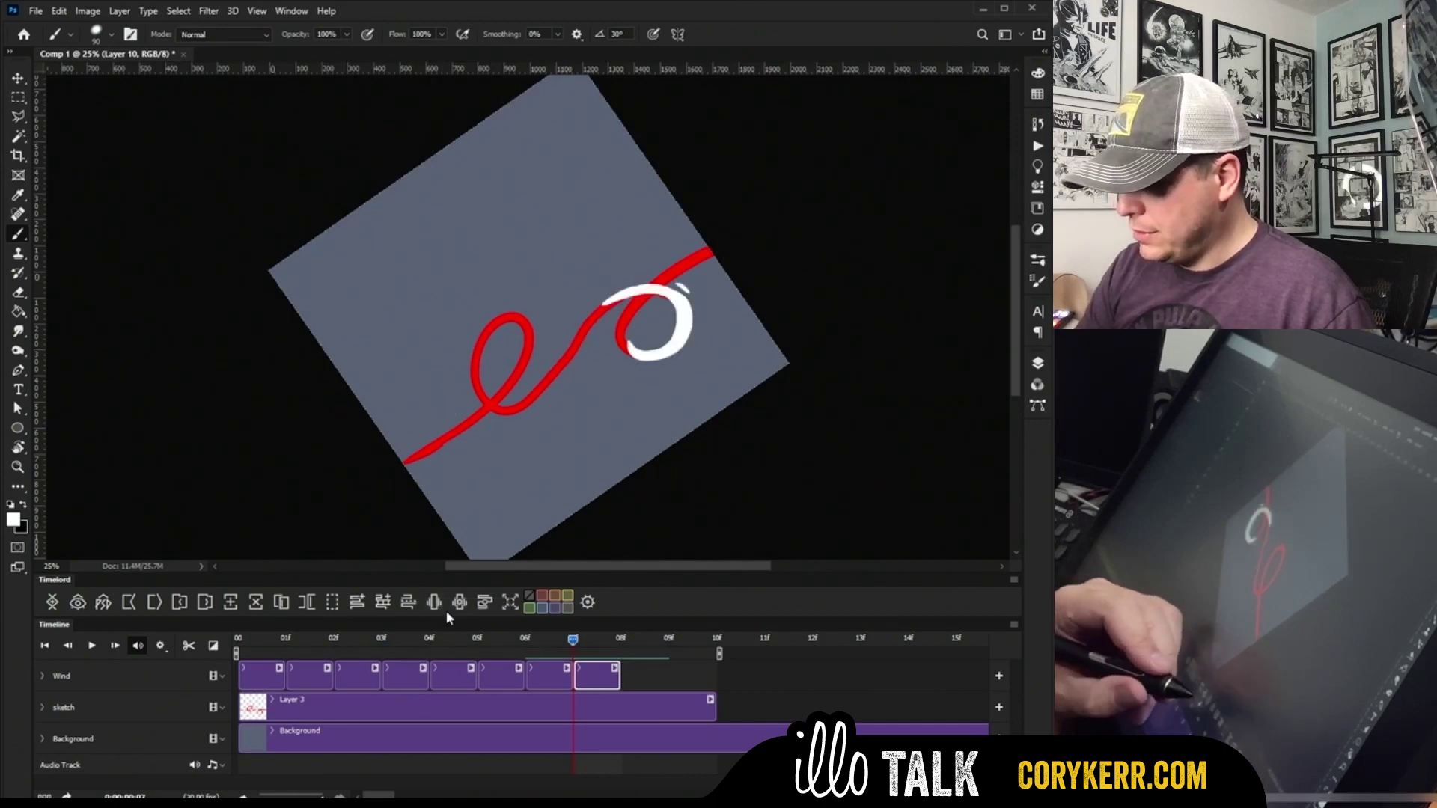
left_click(435, 608)
left_click(435, 609)
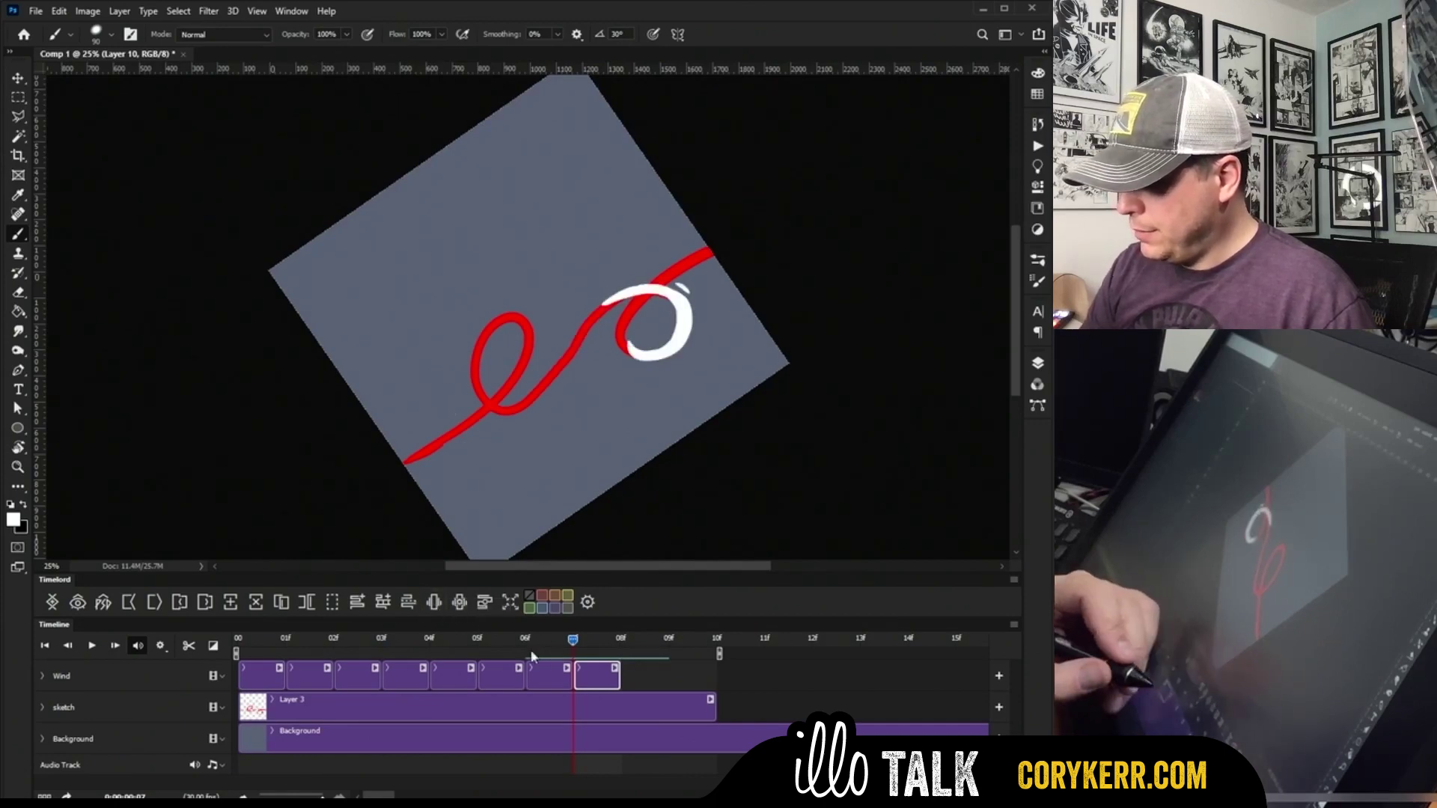
Step: Add a small trailing accent mark below the first loop on Layer 10 and compare it with the neighbouring frames
mouse_move(572, 641)
left_mouse_down()
mouse_move(466, 644)
mouse_move(573, 642)
left_mouse_up()
left_click(434, 603)
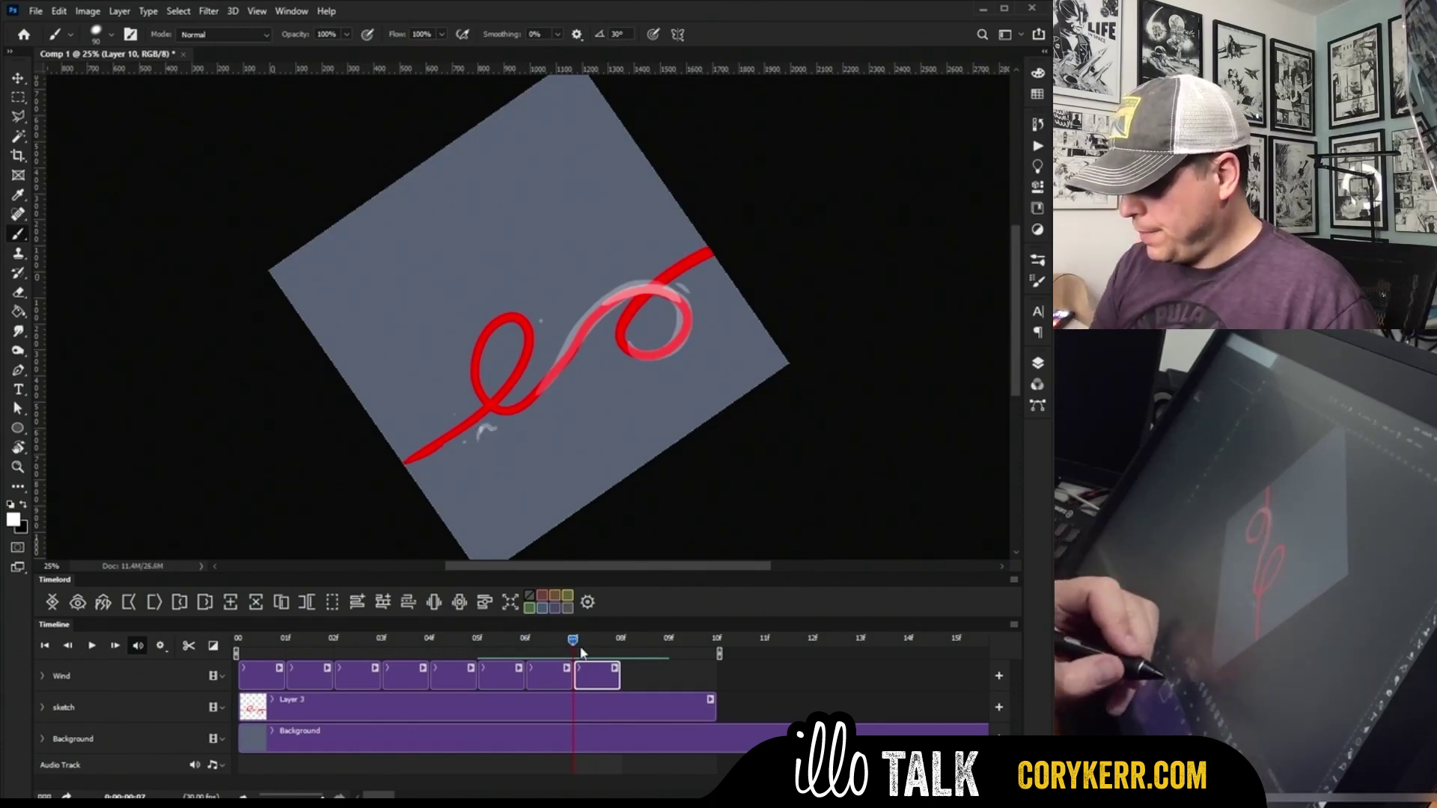
left_click_drag(583, 643, 603, 648)
key("Left")
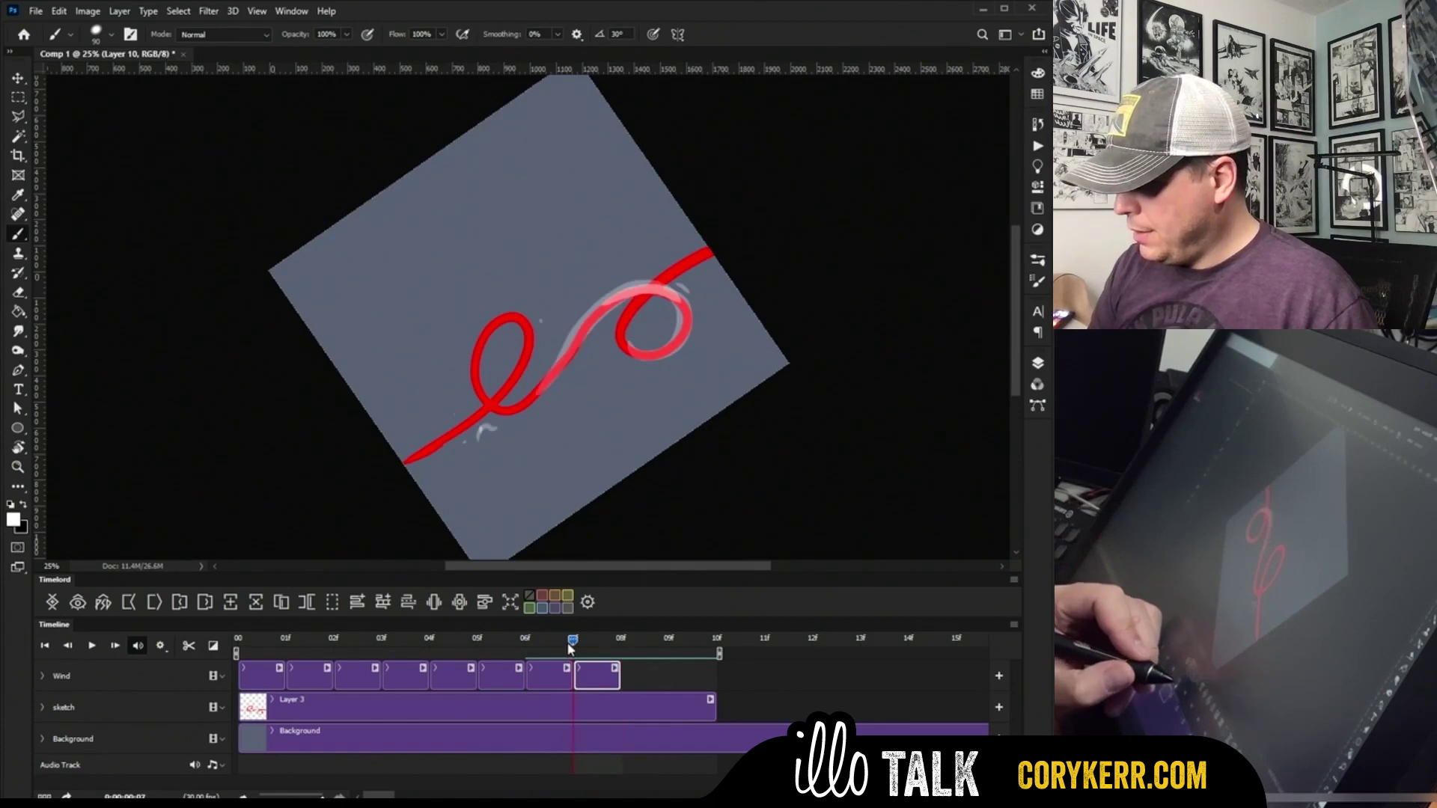
key("Right")
key("Left")
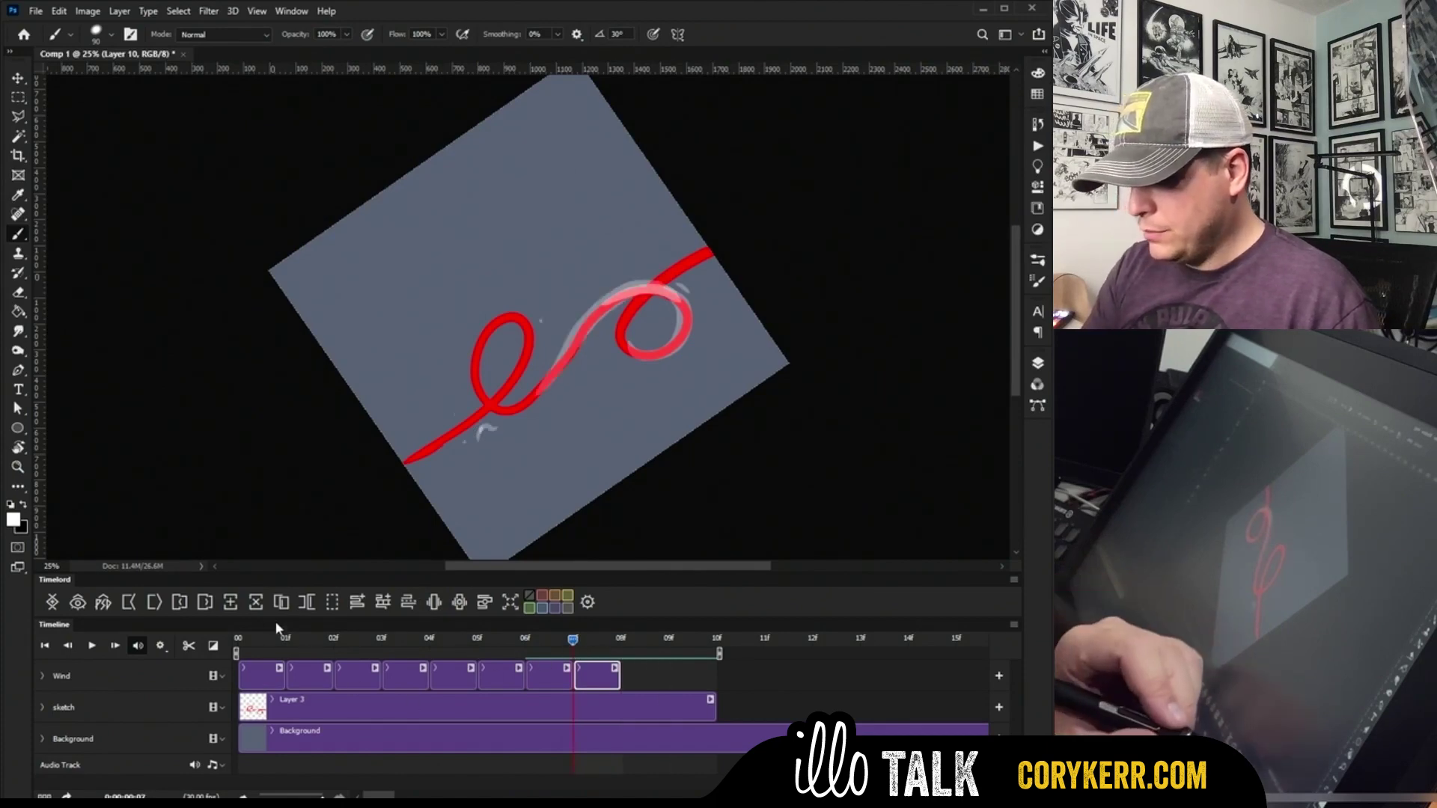
Step: Add a ninth Wind frame and paint a white swoosh around the second loop with small accent marks outside it, comparing it with Layer 10
left_click(231, 603)
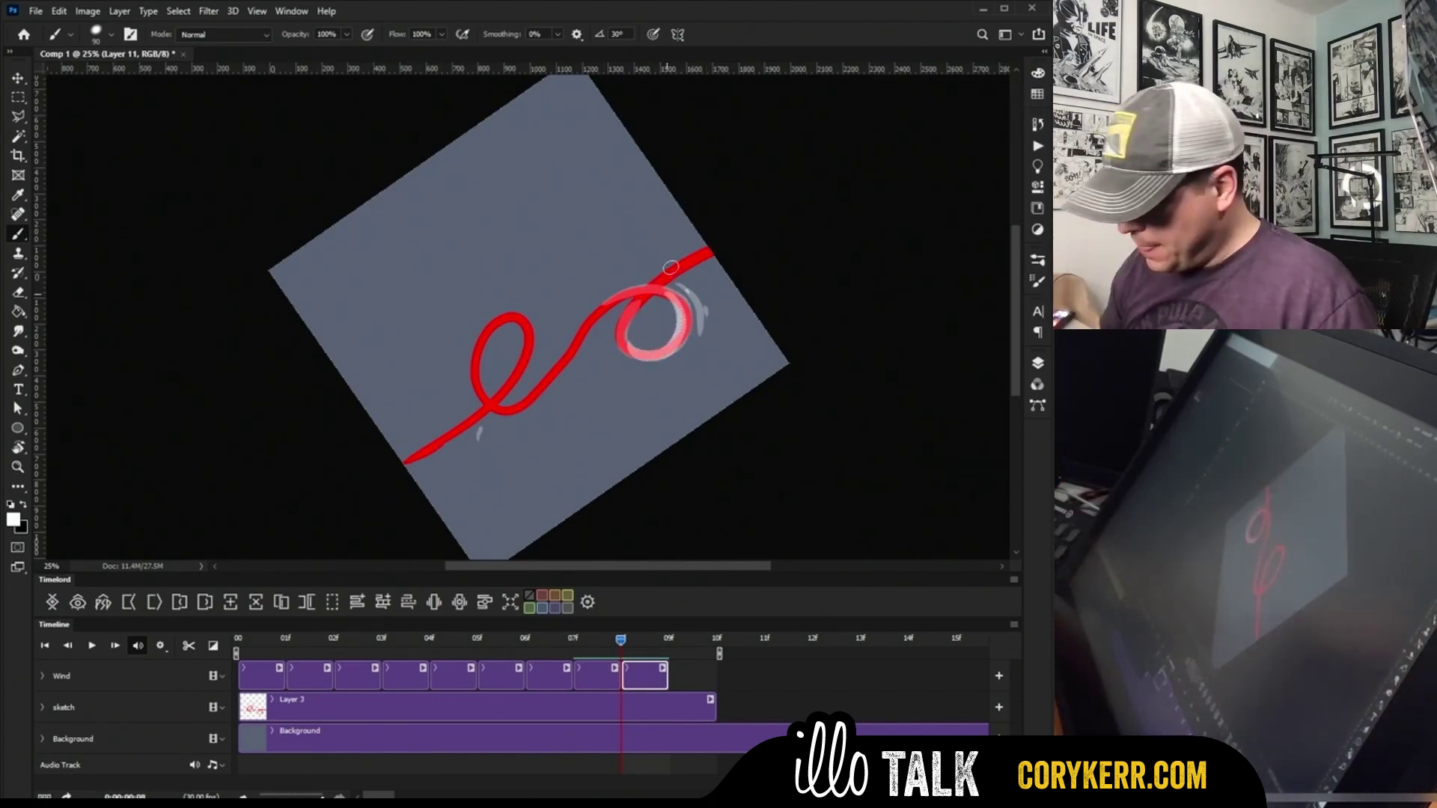
left_click_drag(622, 642, 472, 642)
left_click_drag(672, 294, 699, 329)
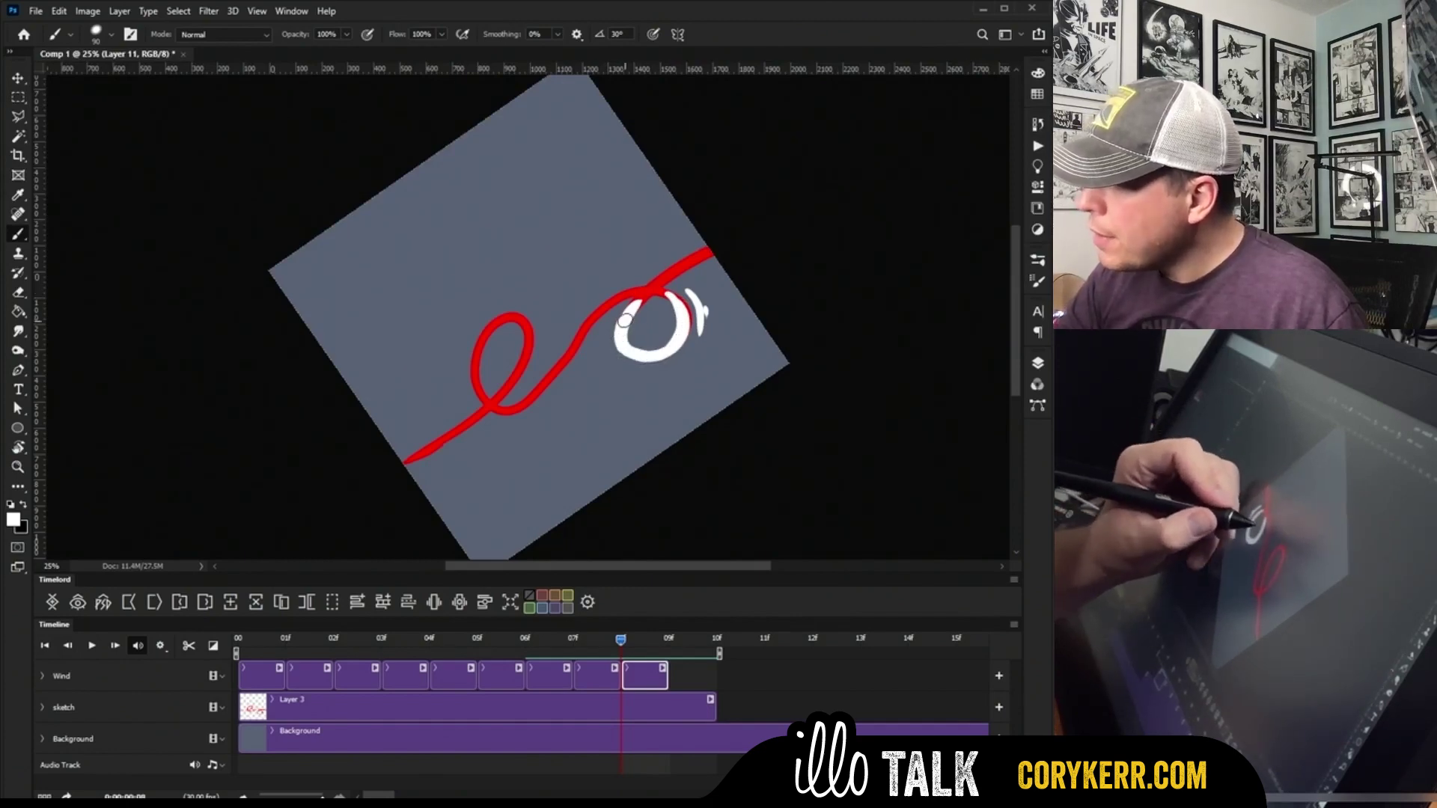
left_click_drag(618, 337, 633, 357)
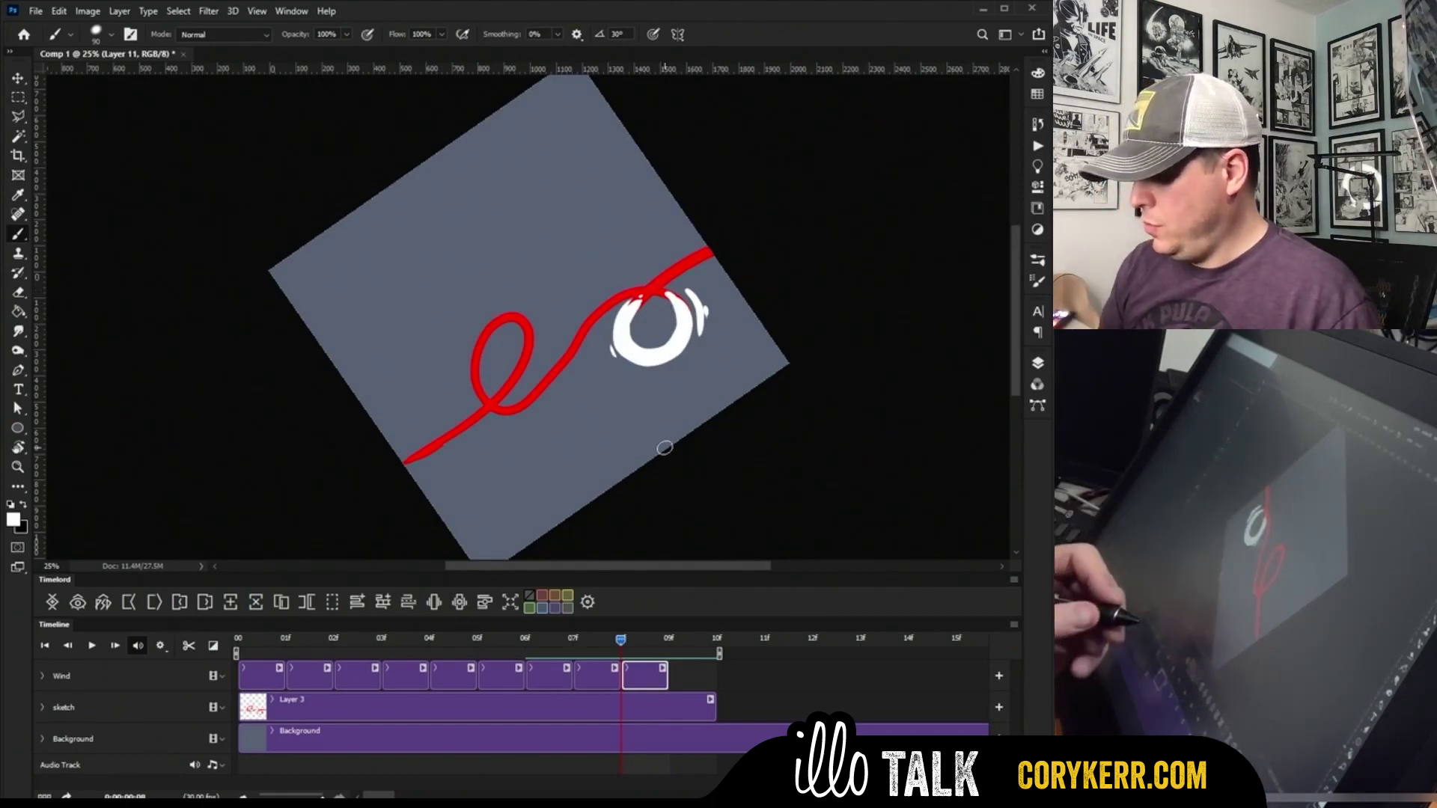
left_click(435, 603)
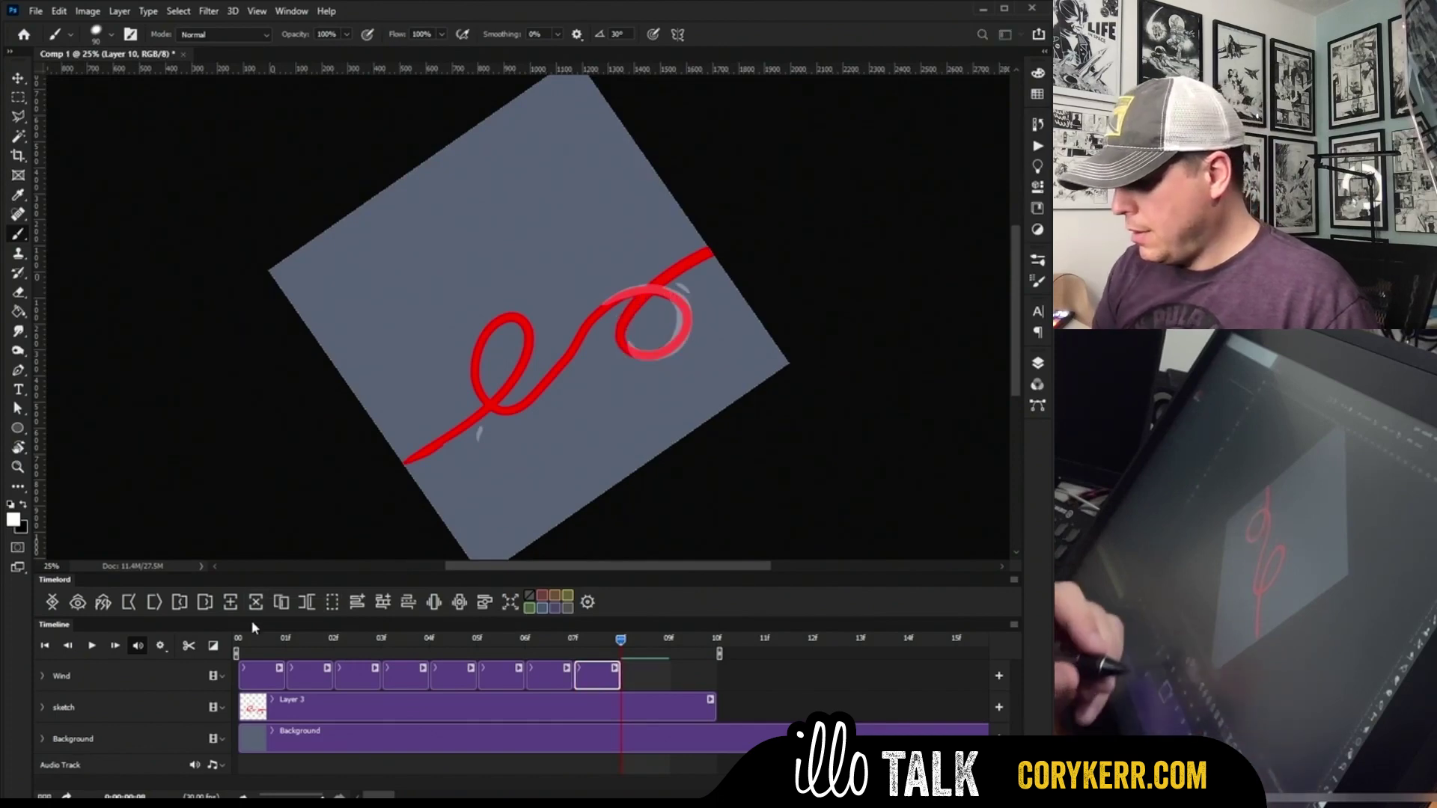
key("ctrl+shift+alt+n")
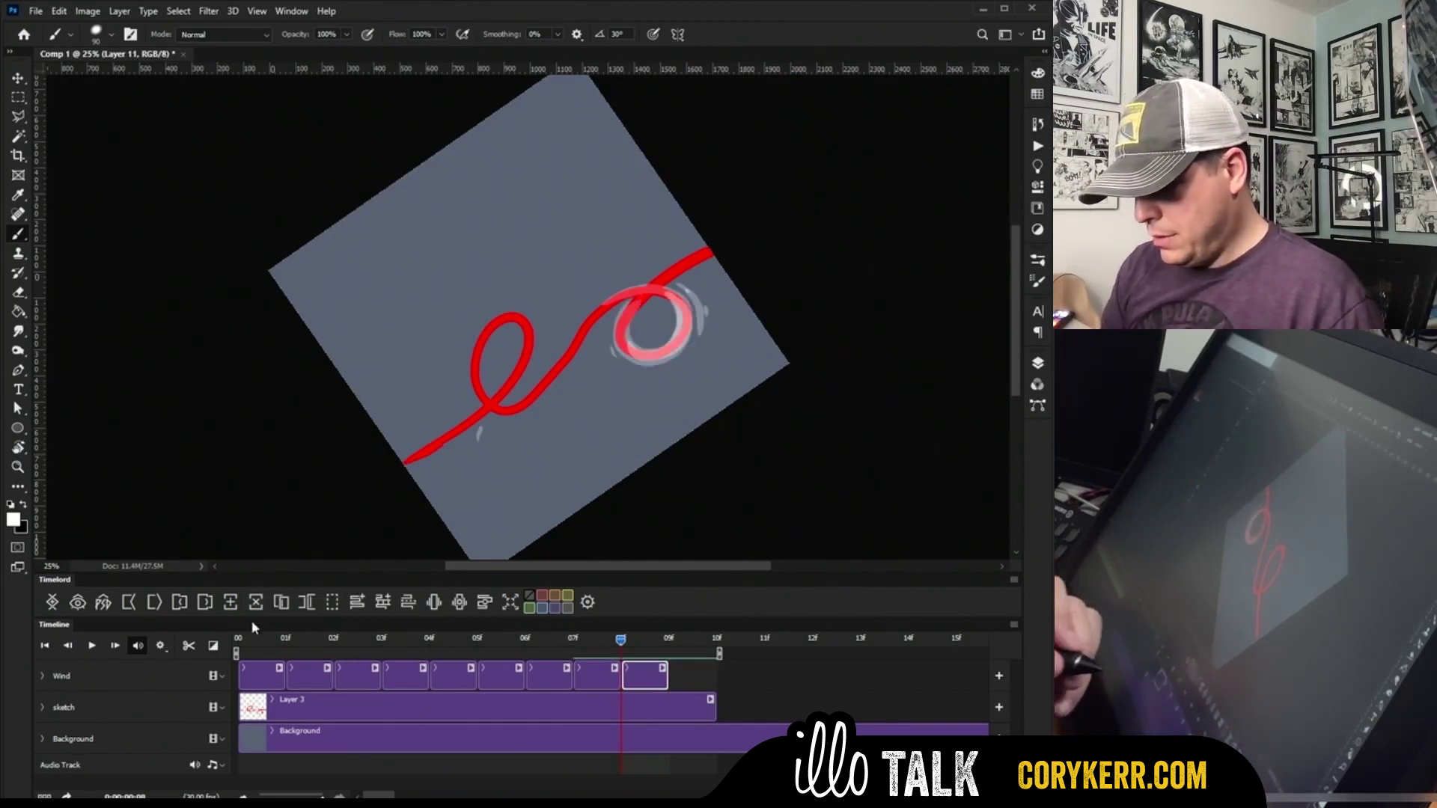
Step: Add a tenth Wind frame, paint a tapered swoosh exiting the second loop toward the canvas edge with trailing accents, and review it without onion skinning
left_click(232, 610)
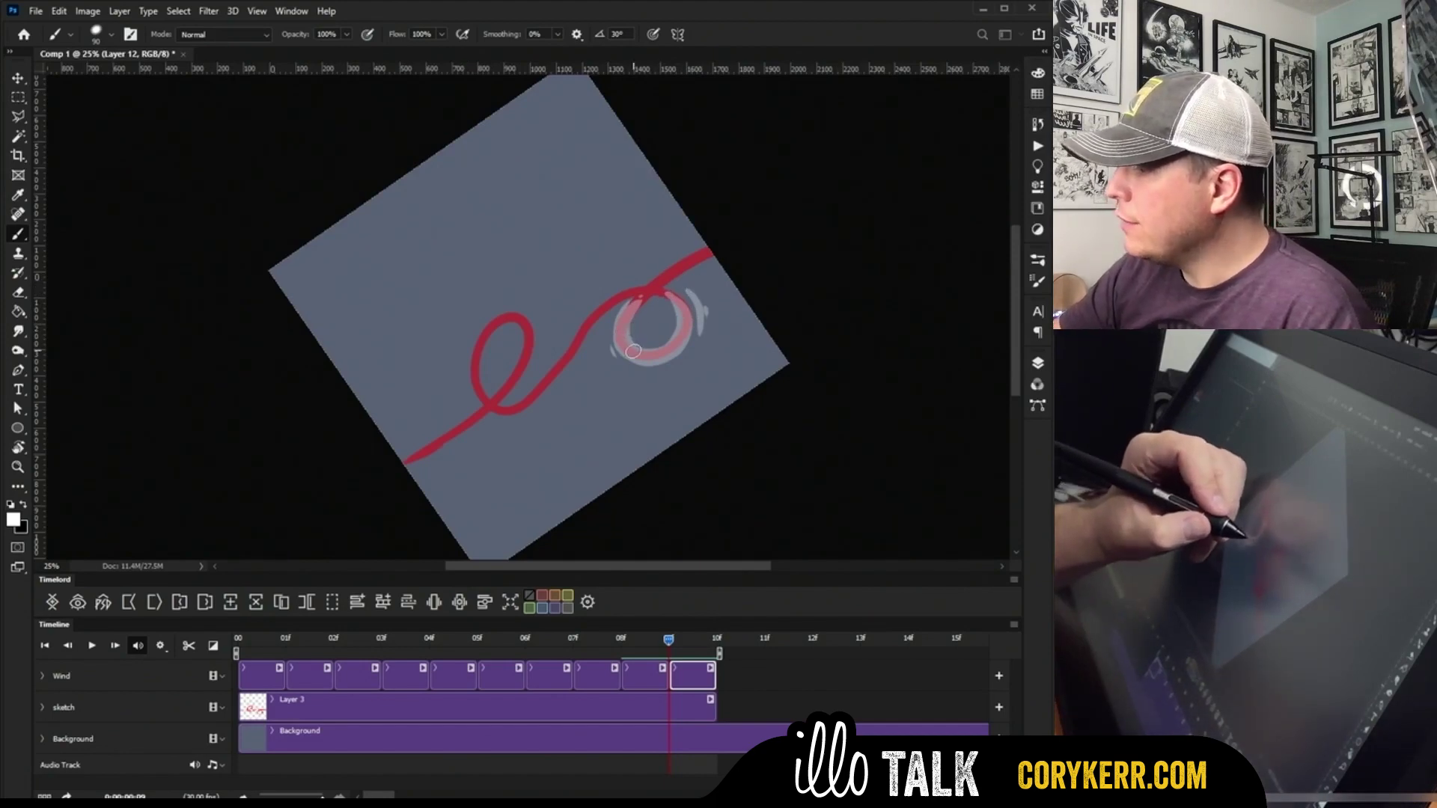
left_click_drag(633, 307, 711, 252)
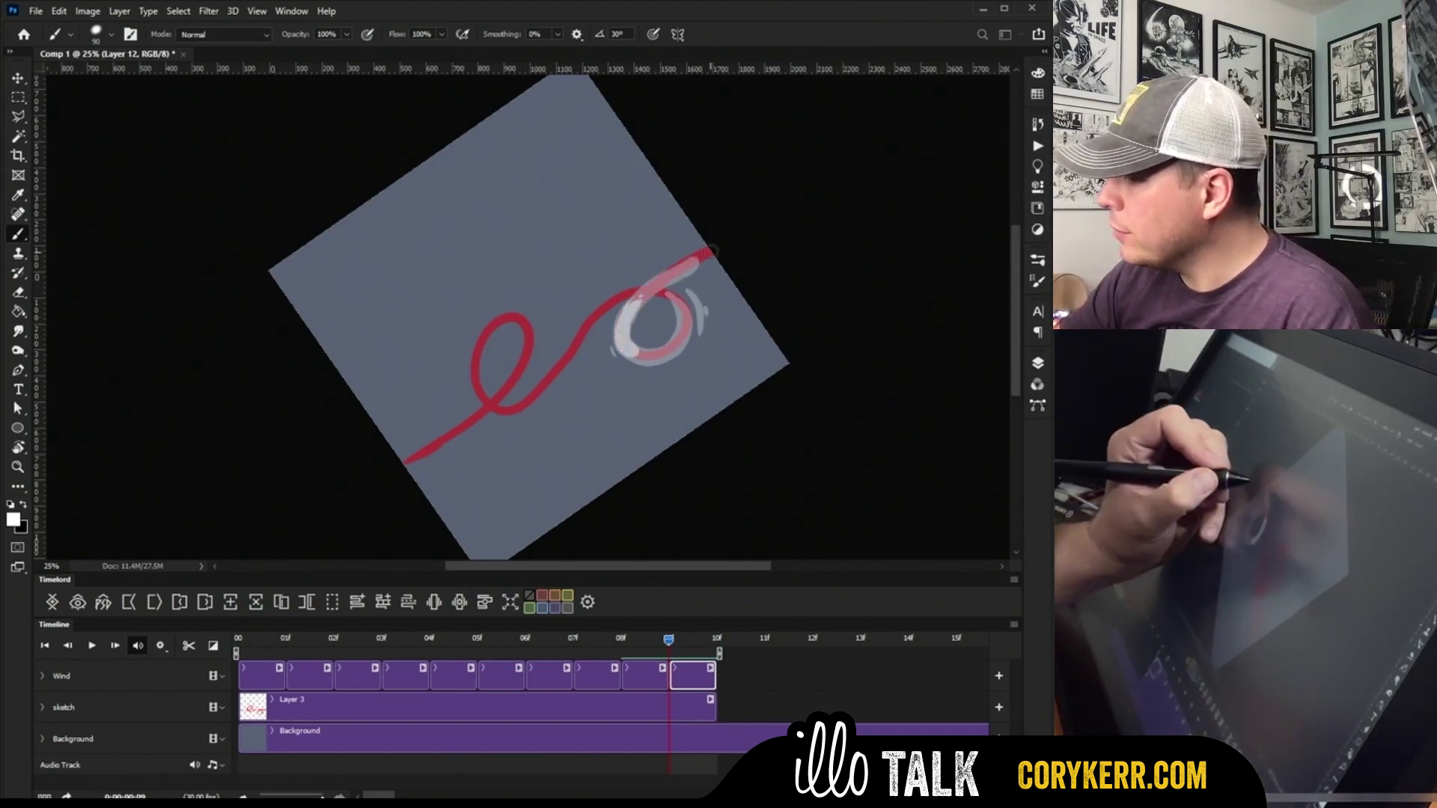
key("ctrl+z")
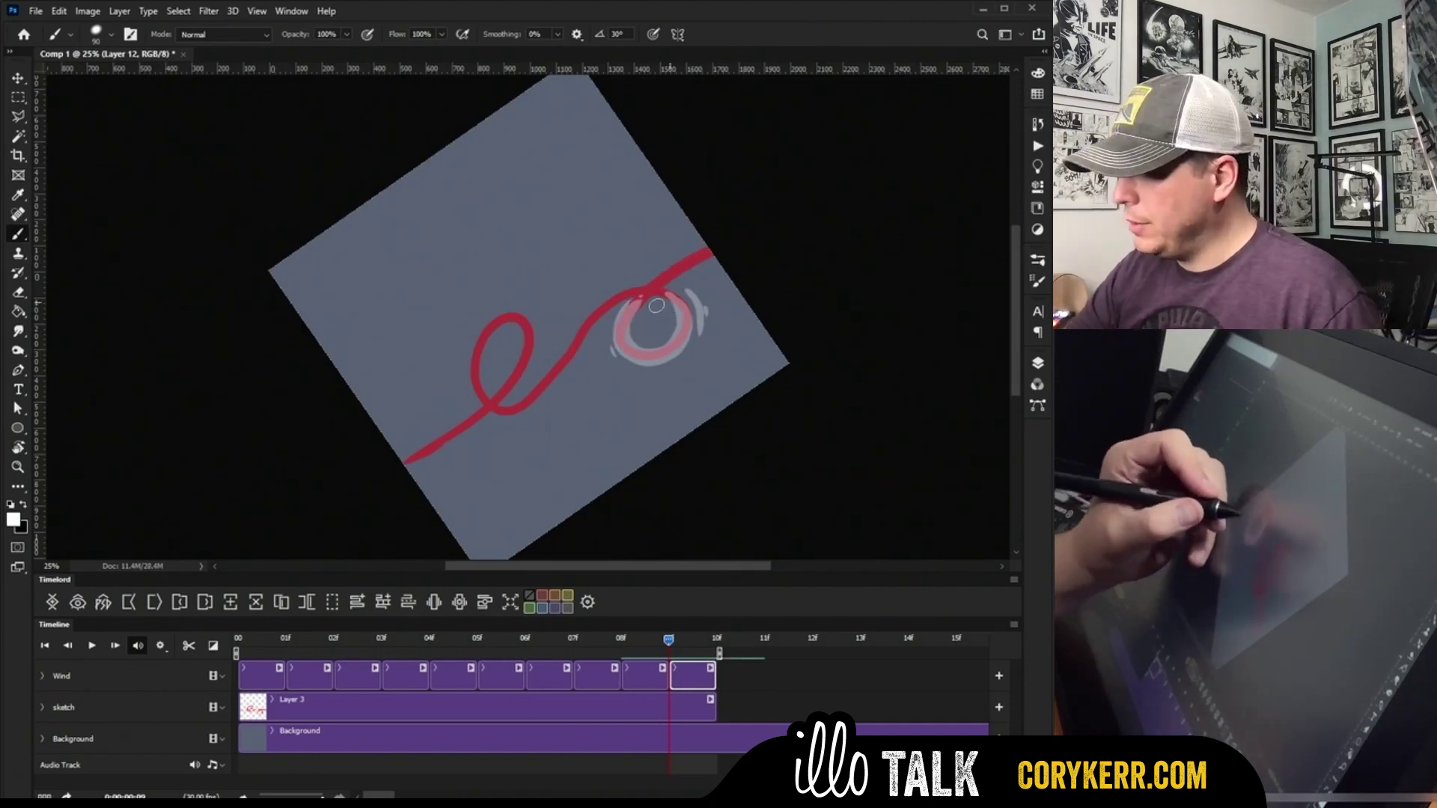
left_click_drag(624, 351, 696, 262)
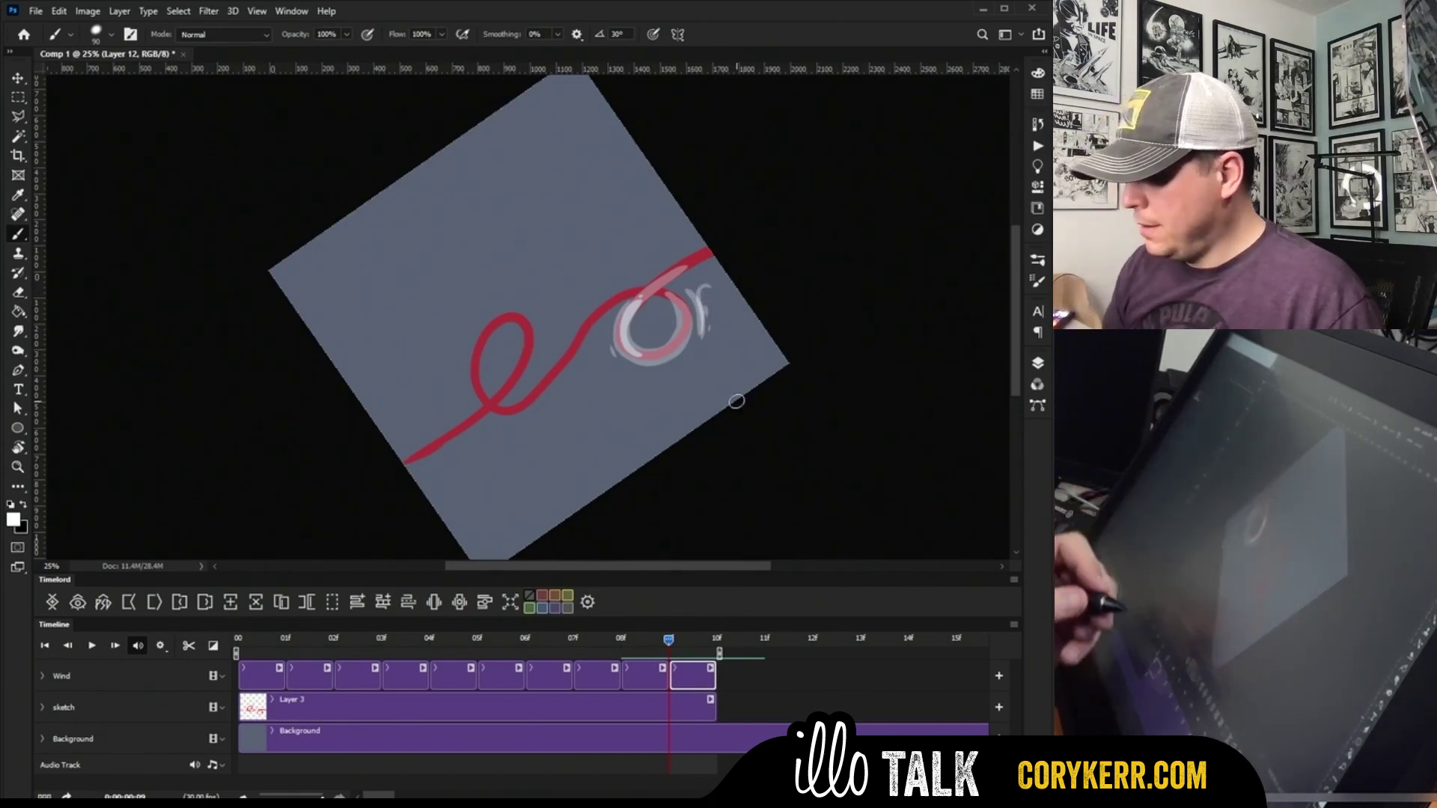
left_click(434, 603)
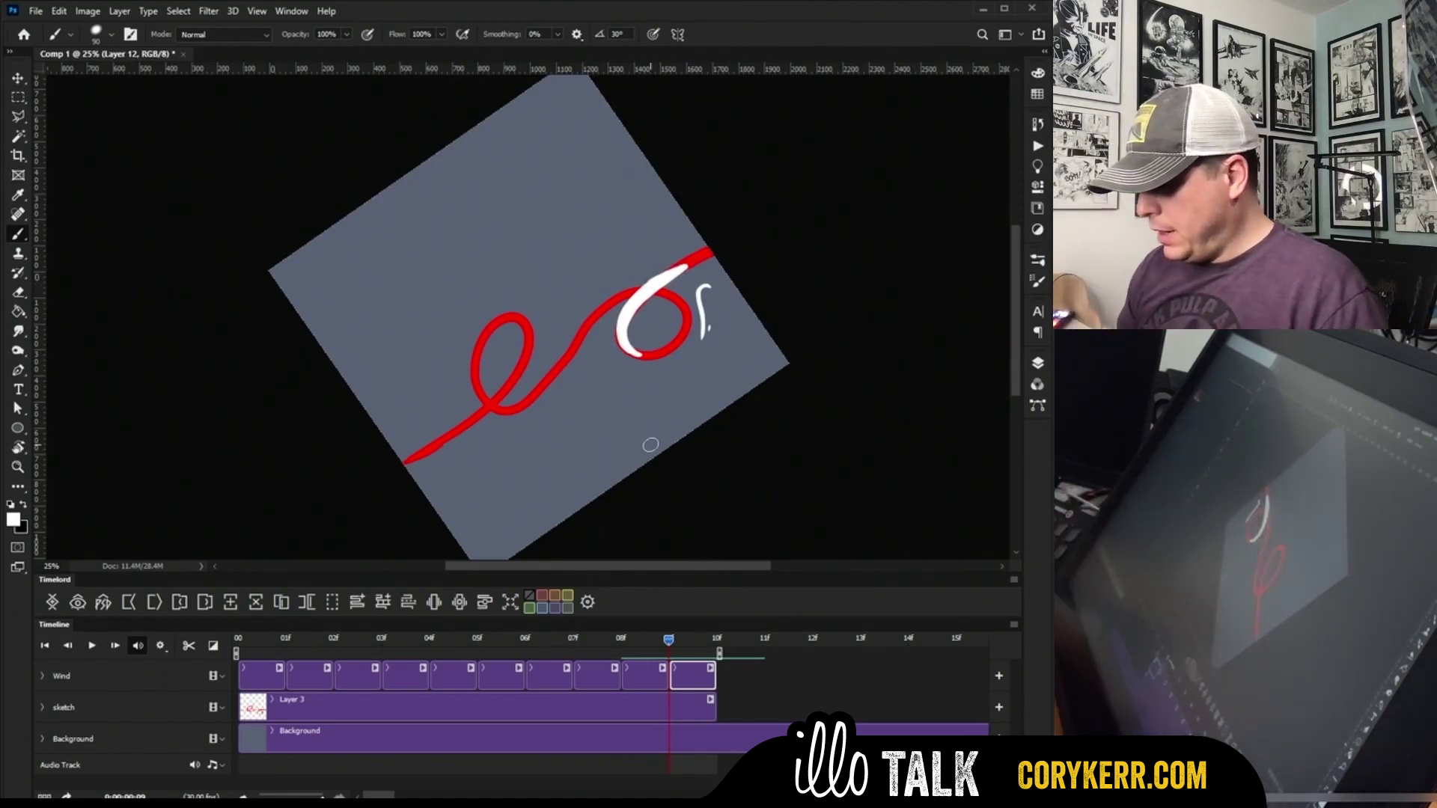
mouse_move(651, 639)
left_mouse_down()
mouse_move(562, 650)
mouse_move(656, 638)
left_mouse_up()
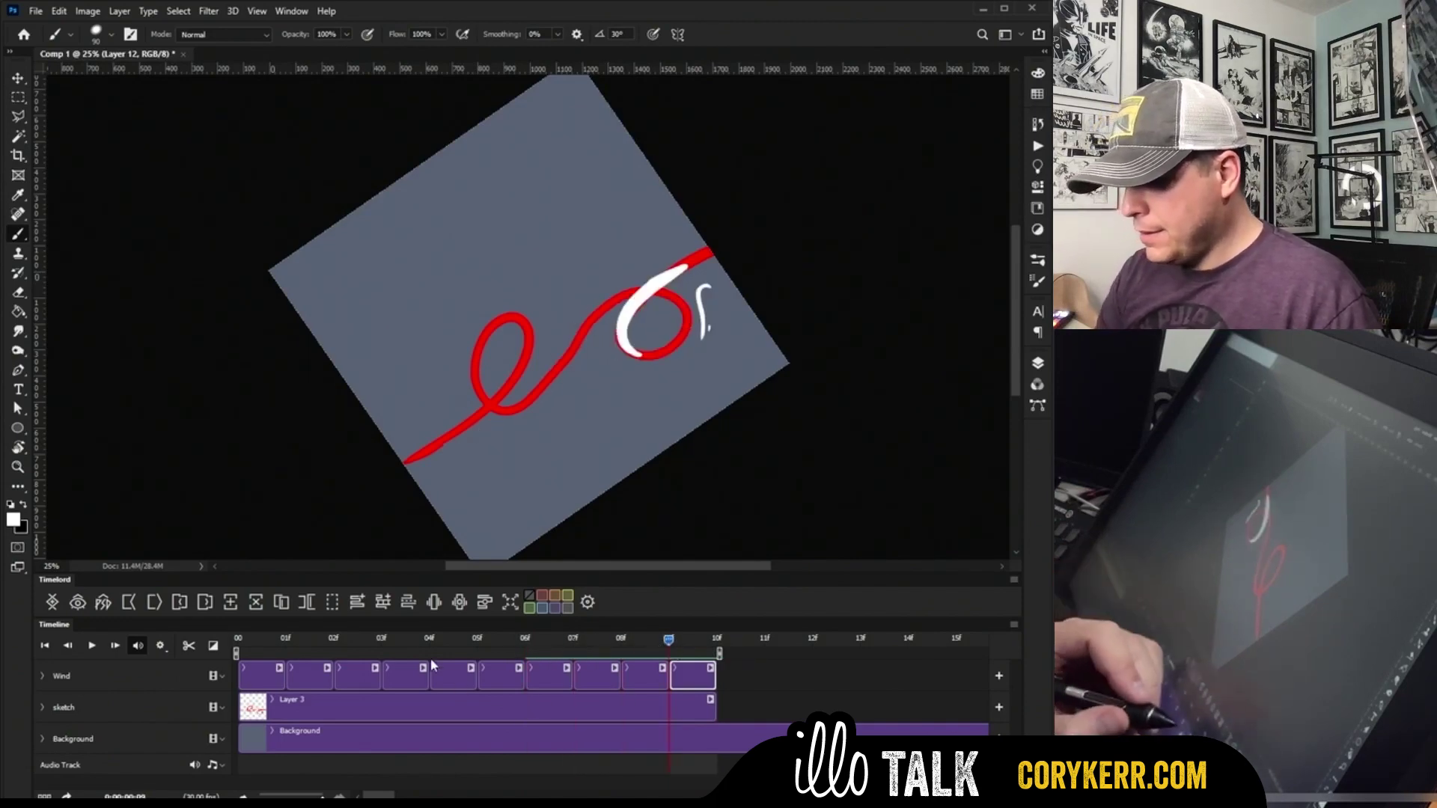
Step: Add an eleventh Wind frame, extend the work area to frame 13, and paint the swoosh leaving the canvas with onion skinning on
left_click(229, 606)
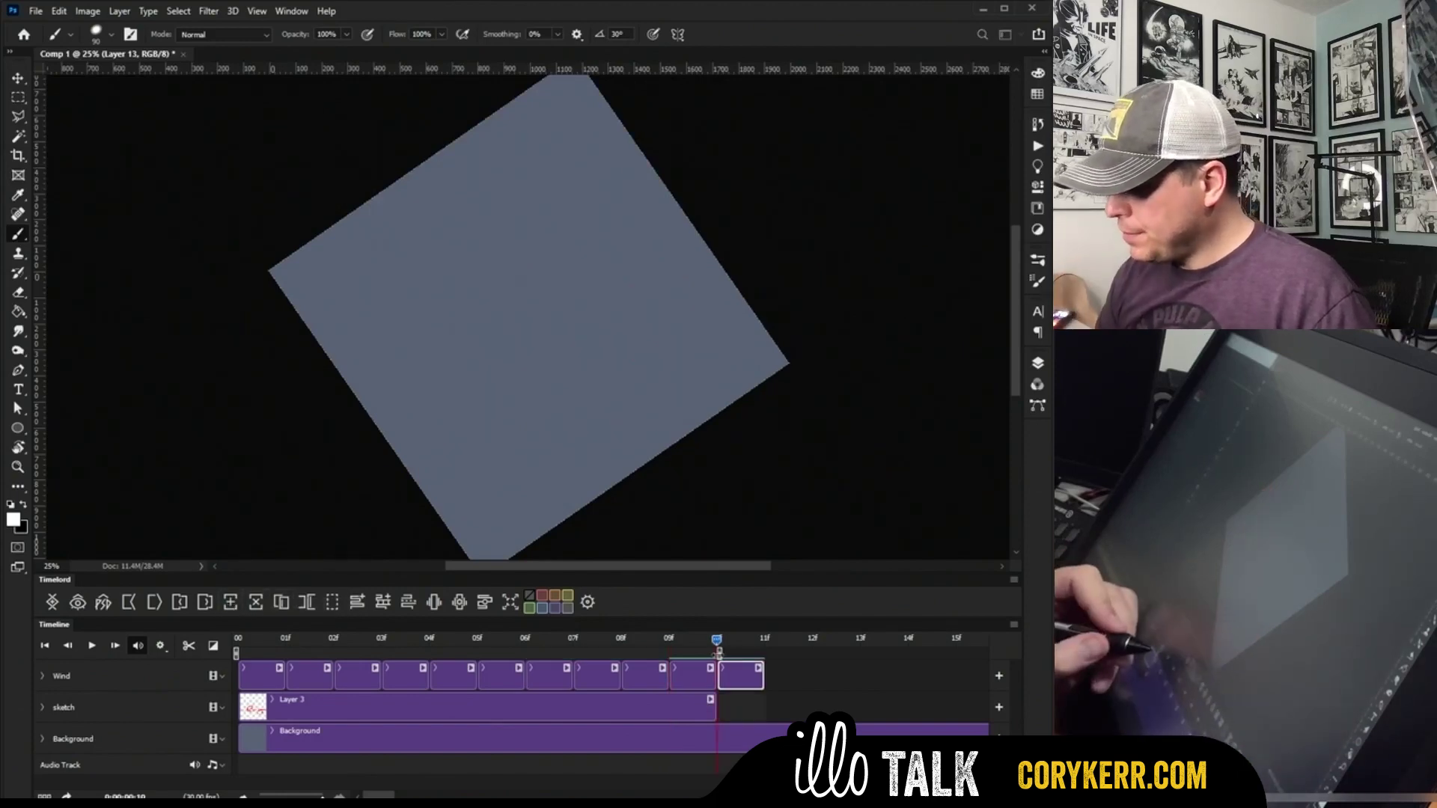
left_click_drag(719, 654, 853, 654)
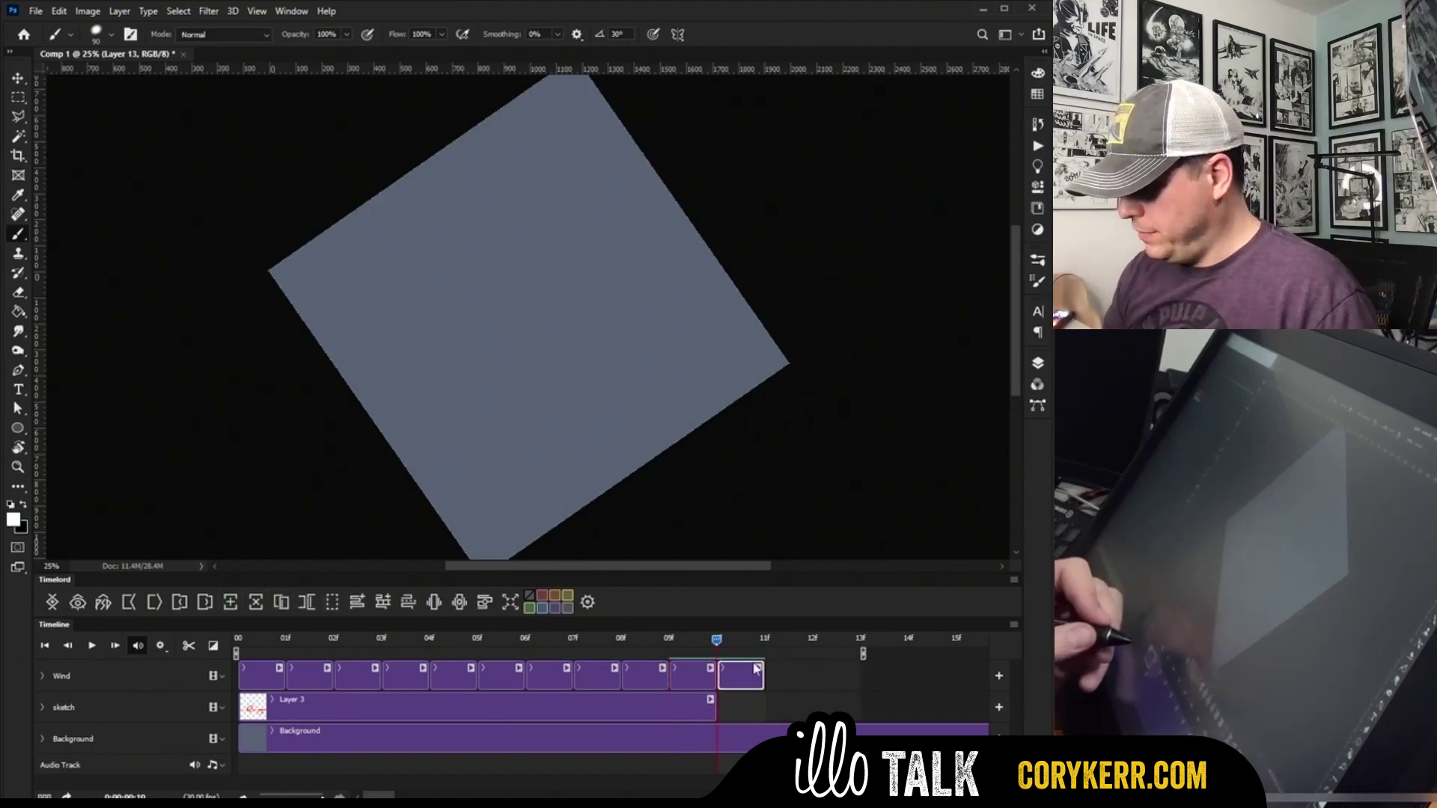
left_click(434, 602)
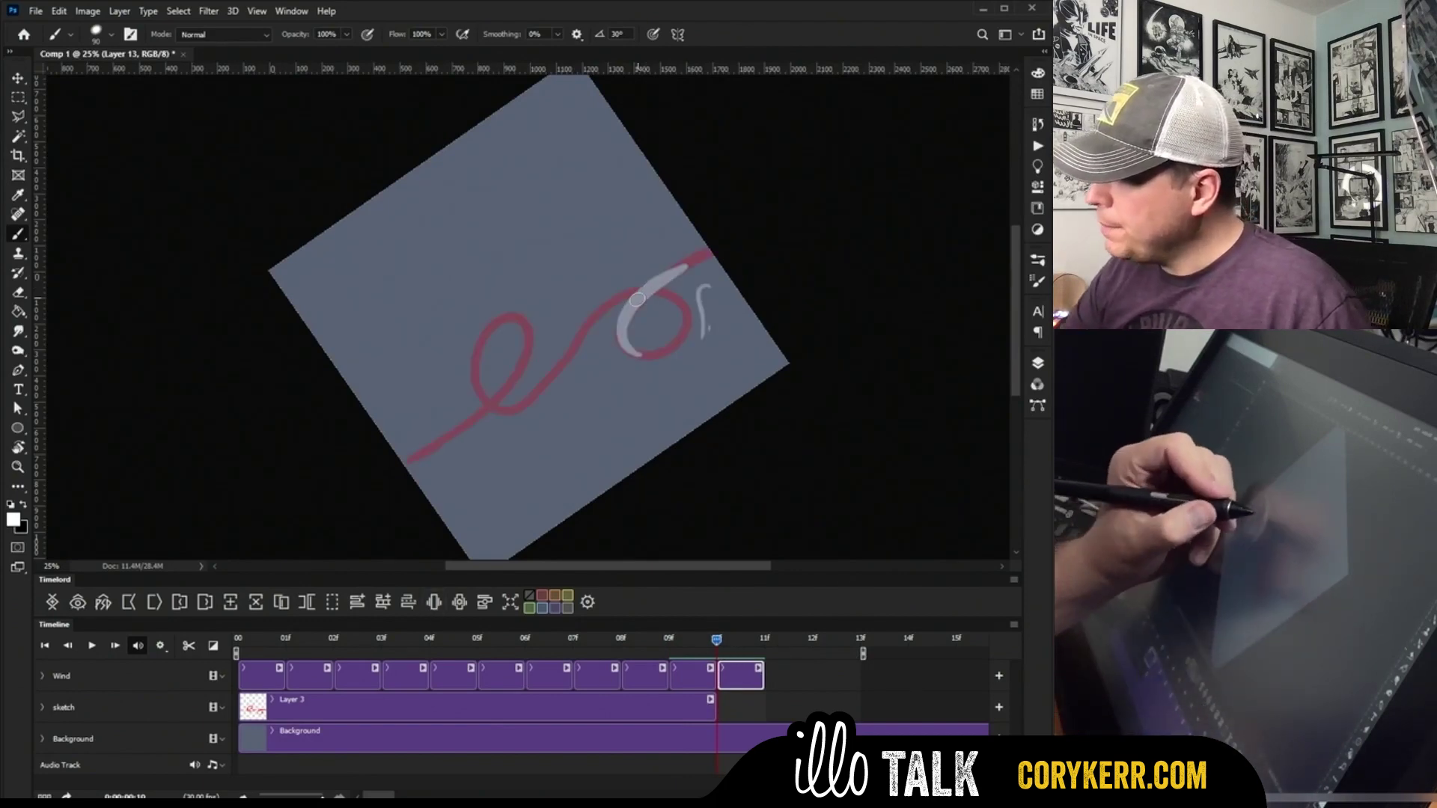
left_click_drag(630, 310, 704, 258)
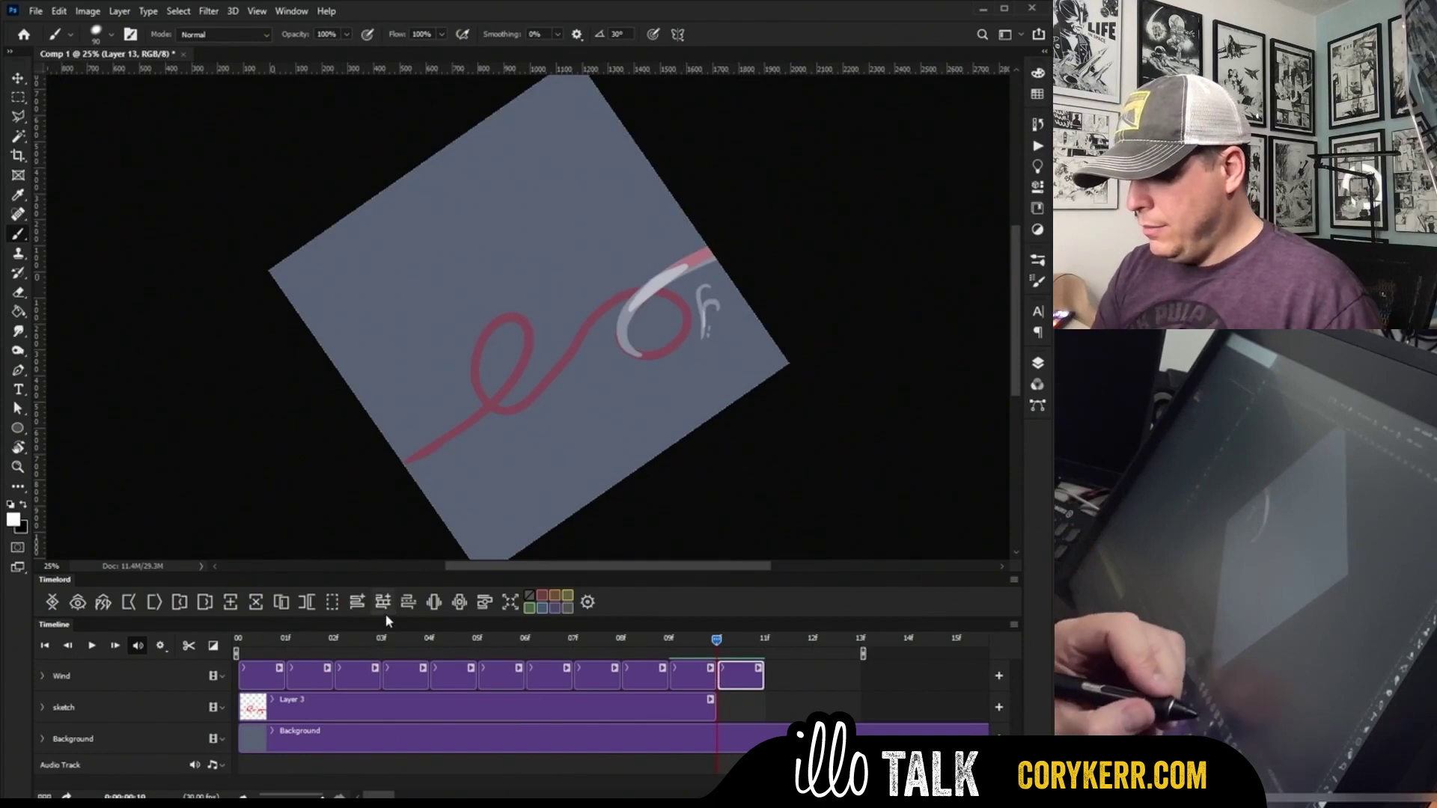
Step: Add Wind frames for Layers 14 to 17, painting the swoosh's shrinking tail at the canvas edge and dwindling accent marks
left_click(230, 603)
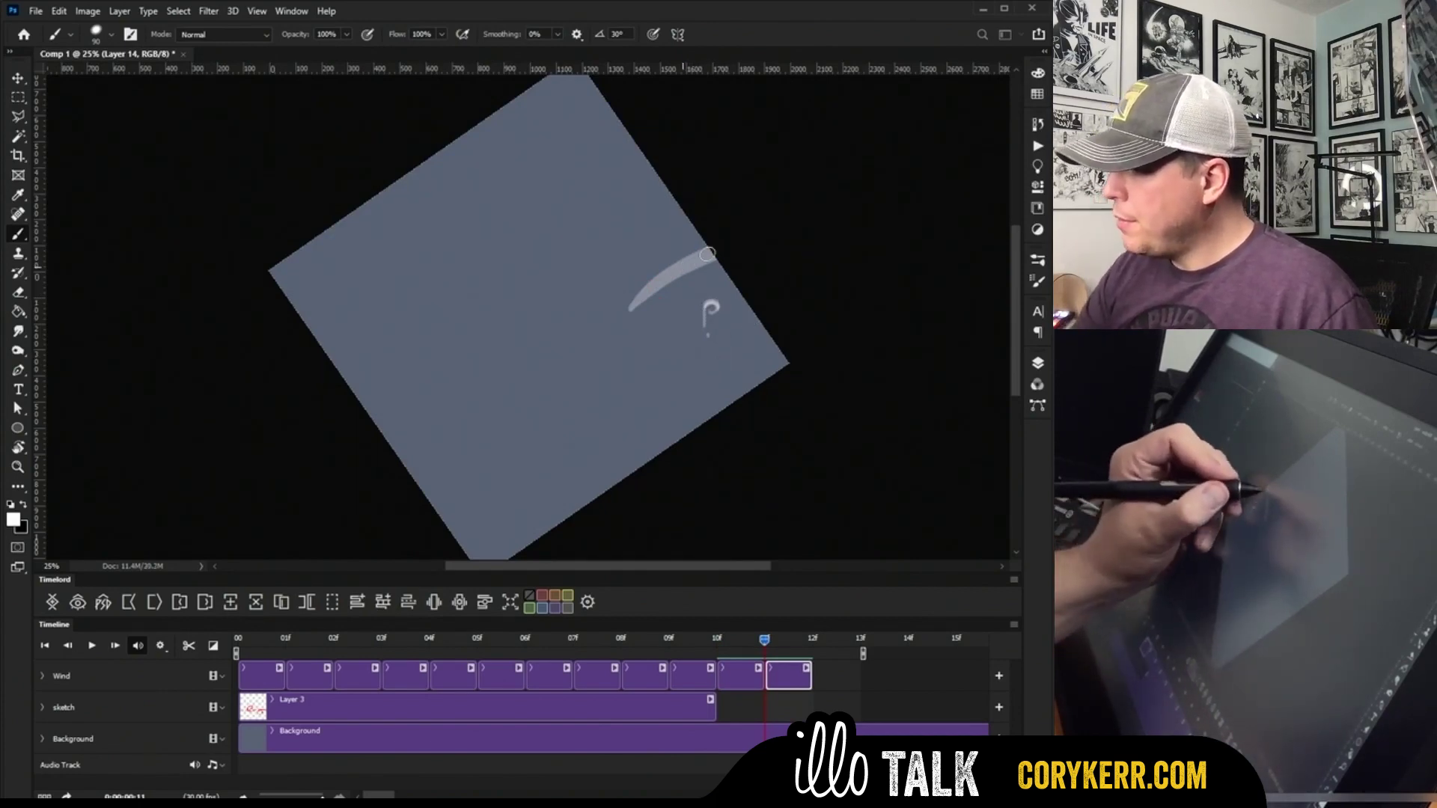
left_click_drag(683, 266, 719, 246)
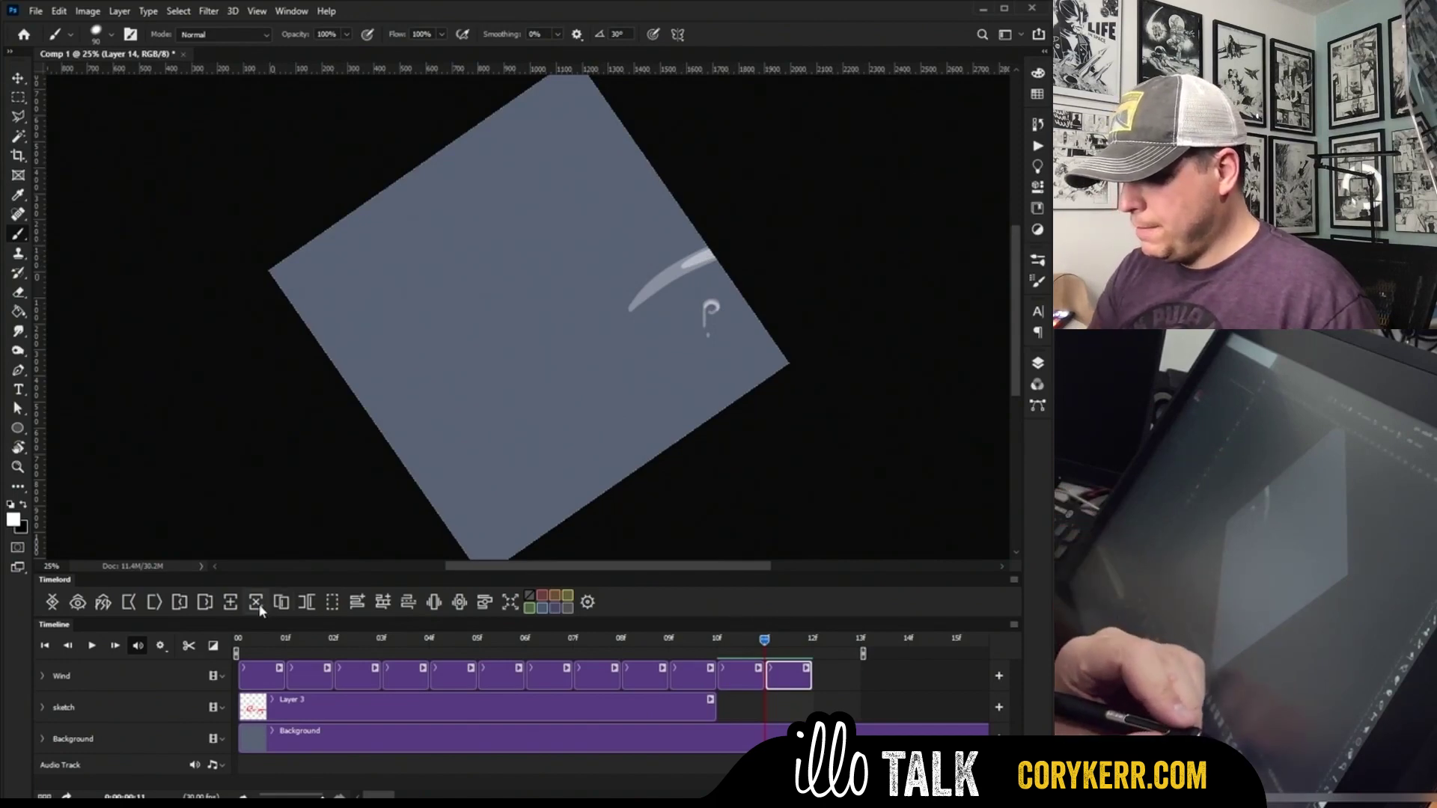
left_click(230, 608)
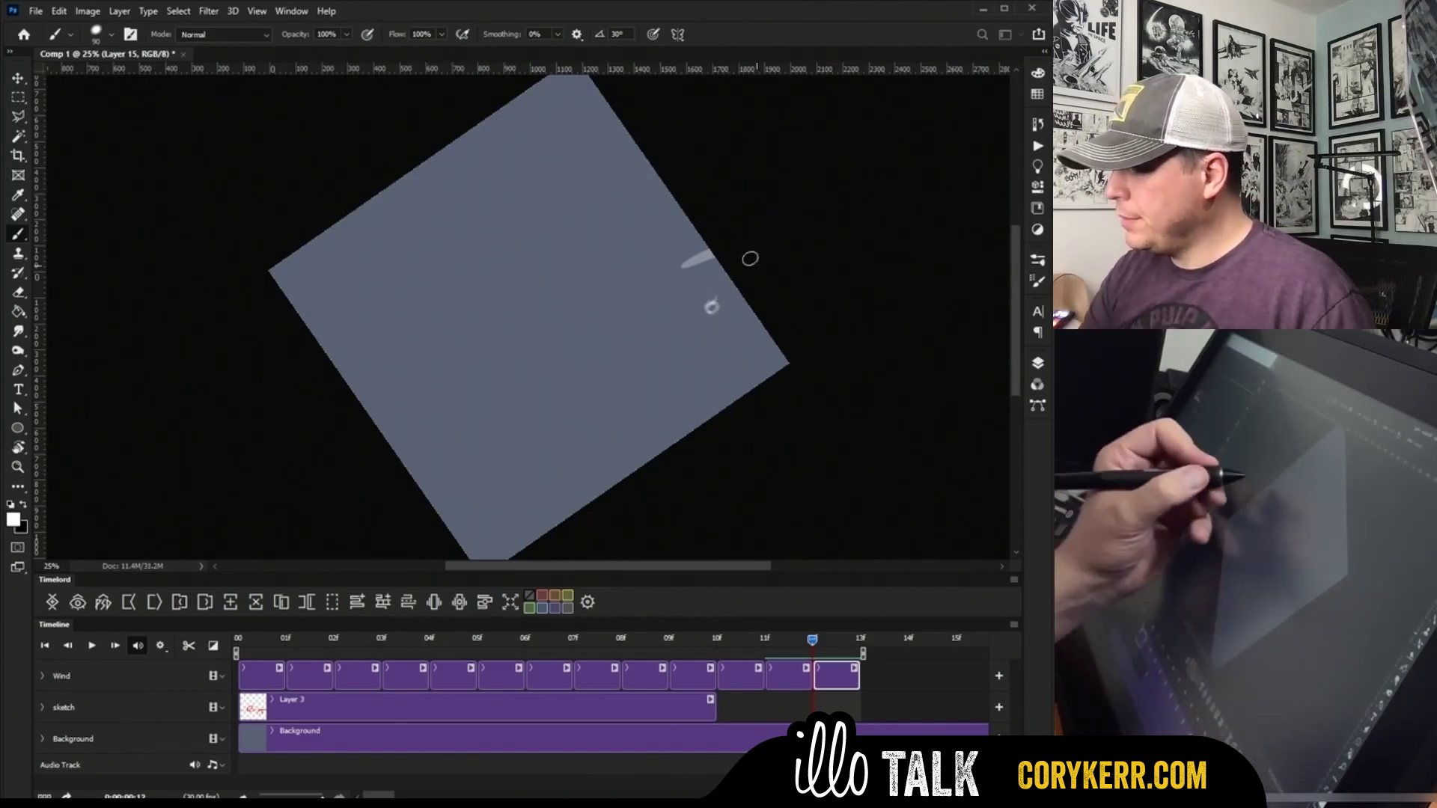
left_click_drag(714, 251, 706, 256)
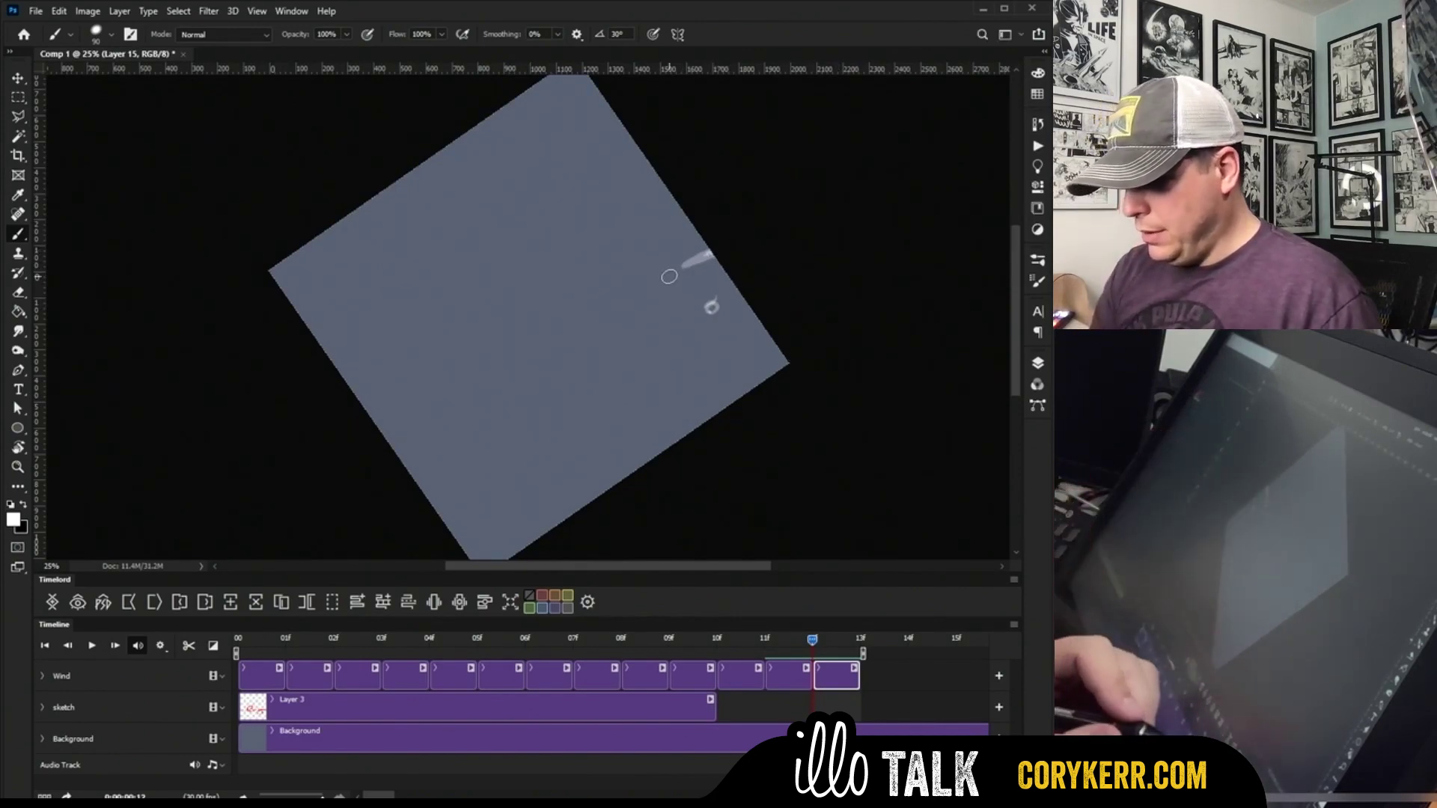
left_click(232, 609)
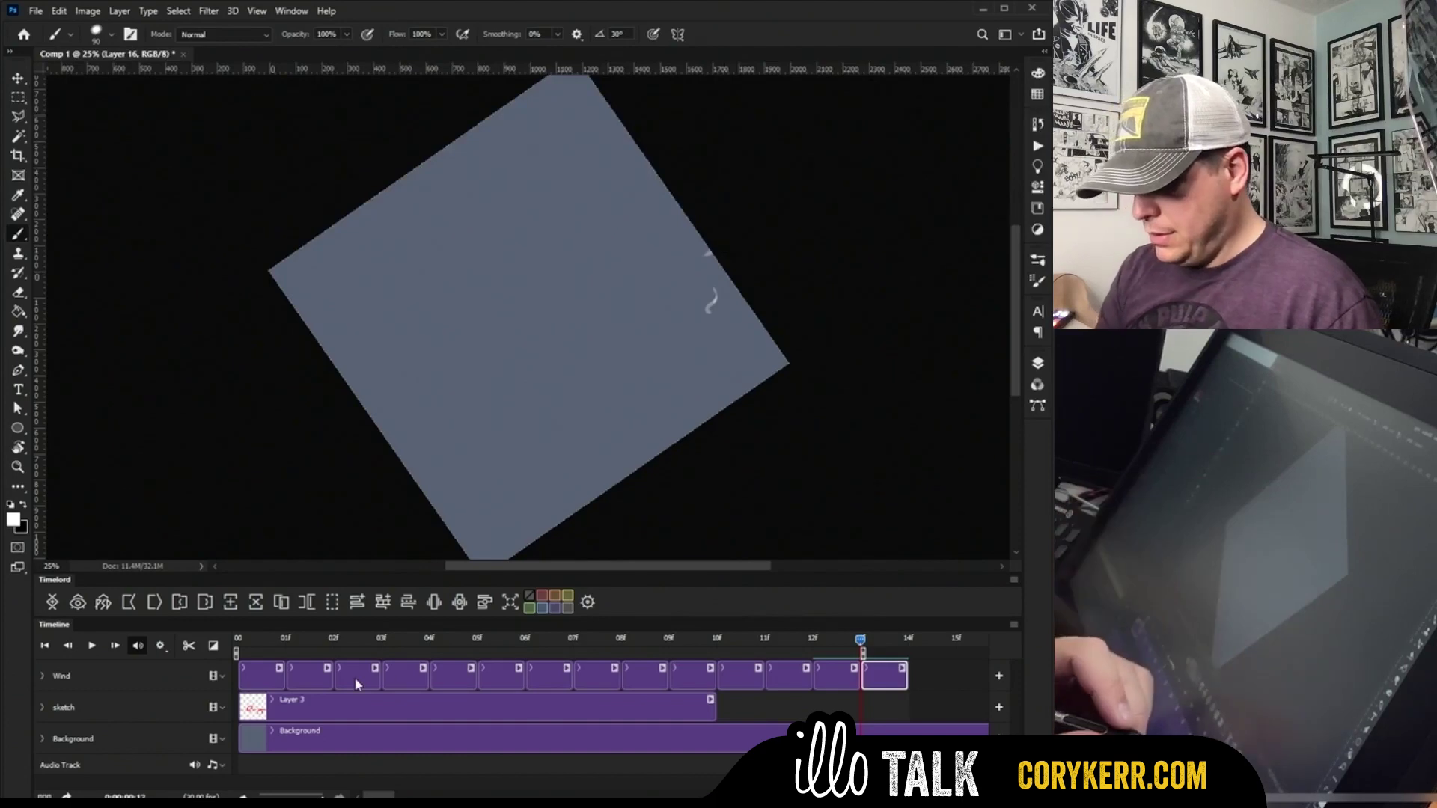
left_click(232, 605)
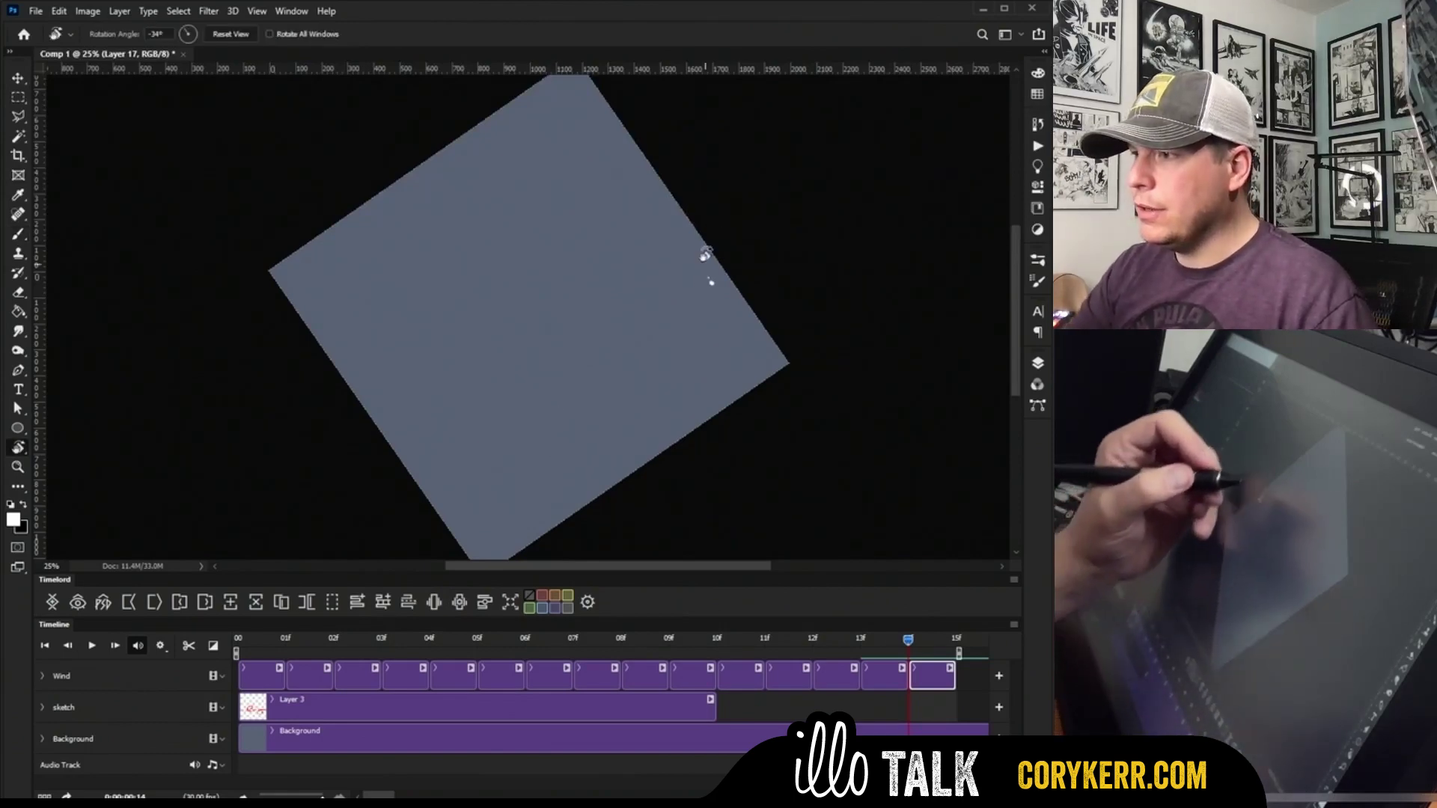
Step: Reset the canvas rotation to 0°, hide the sketch group, and play the wind animation from the first frame
key("r")
mouse_move(760, 194)
left_mouse_down()
mouse_move(779, 235)
mouse_move(774, 333)
left_mouse_up()
key("b")
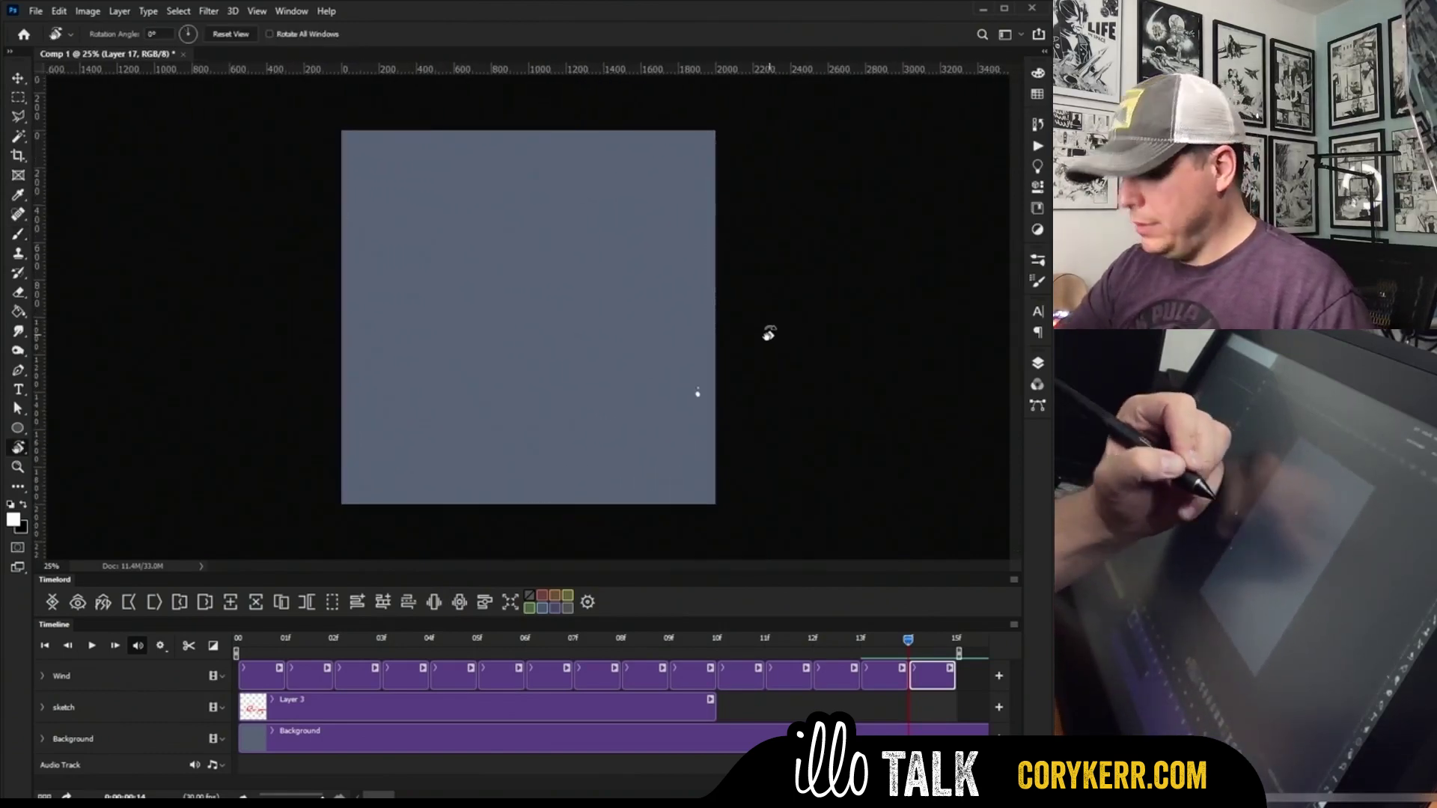
scroll(773, 340, "up", 2)
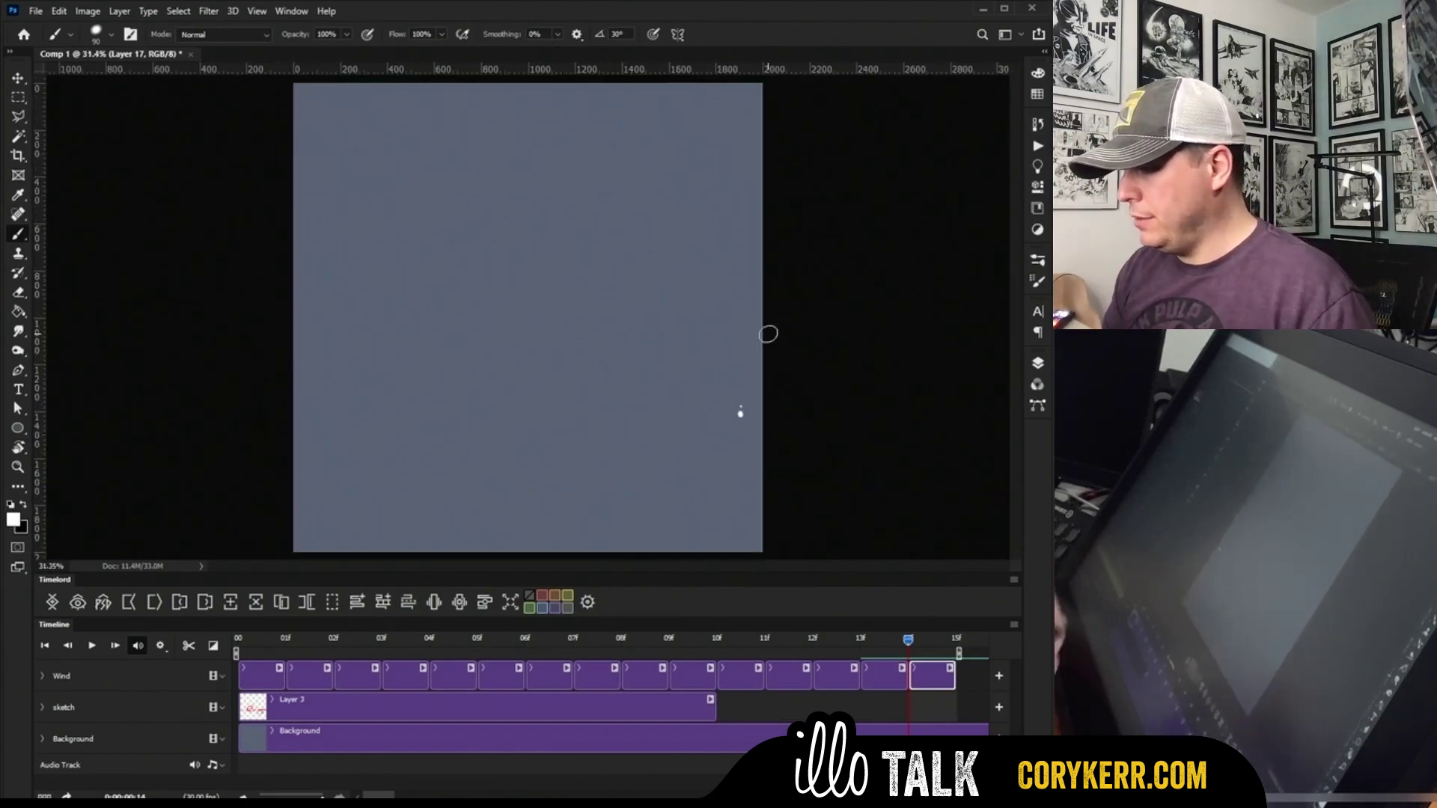
left_click(238, 637)
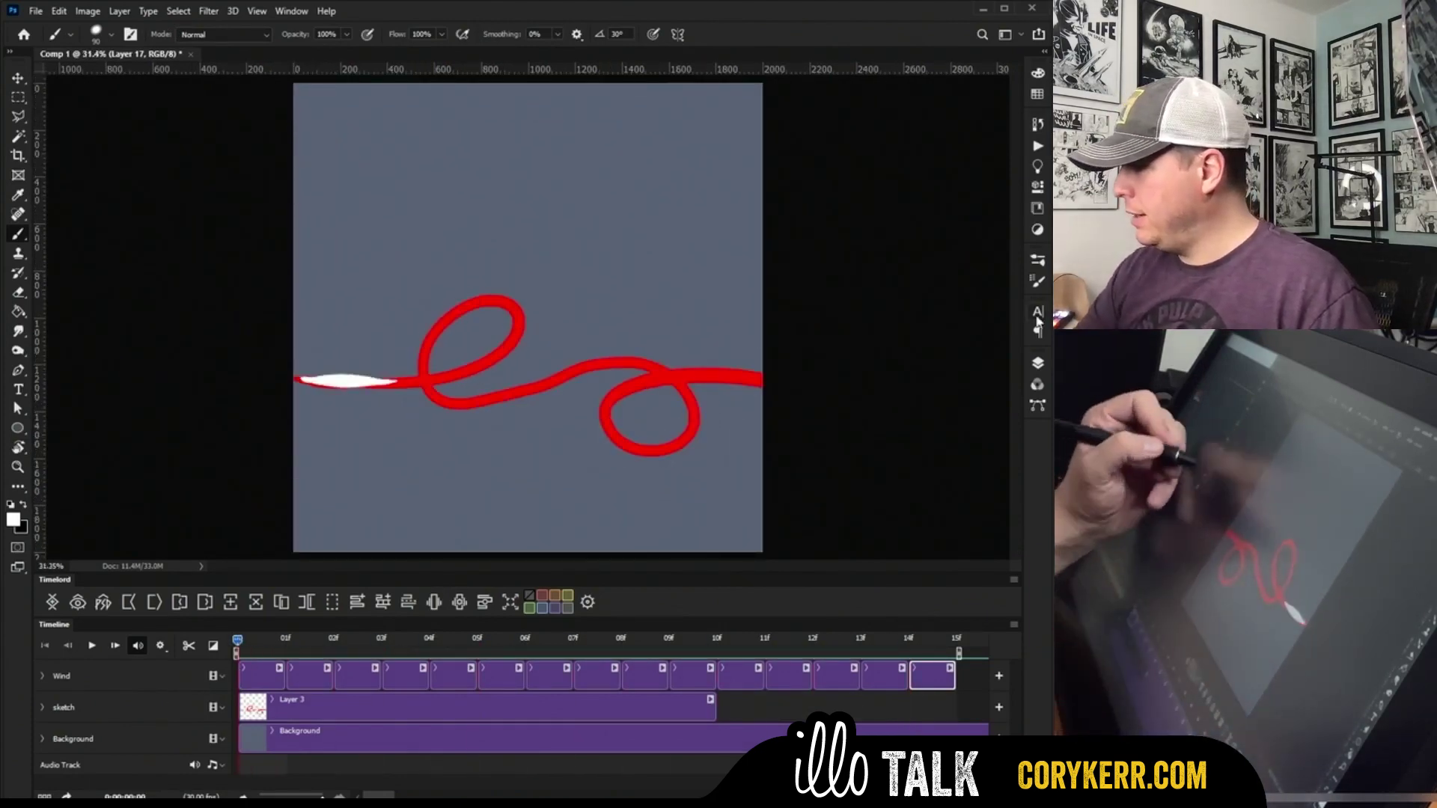
left_click(1037, 363)
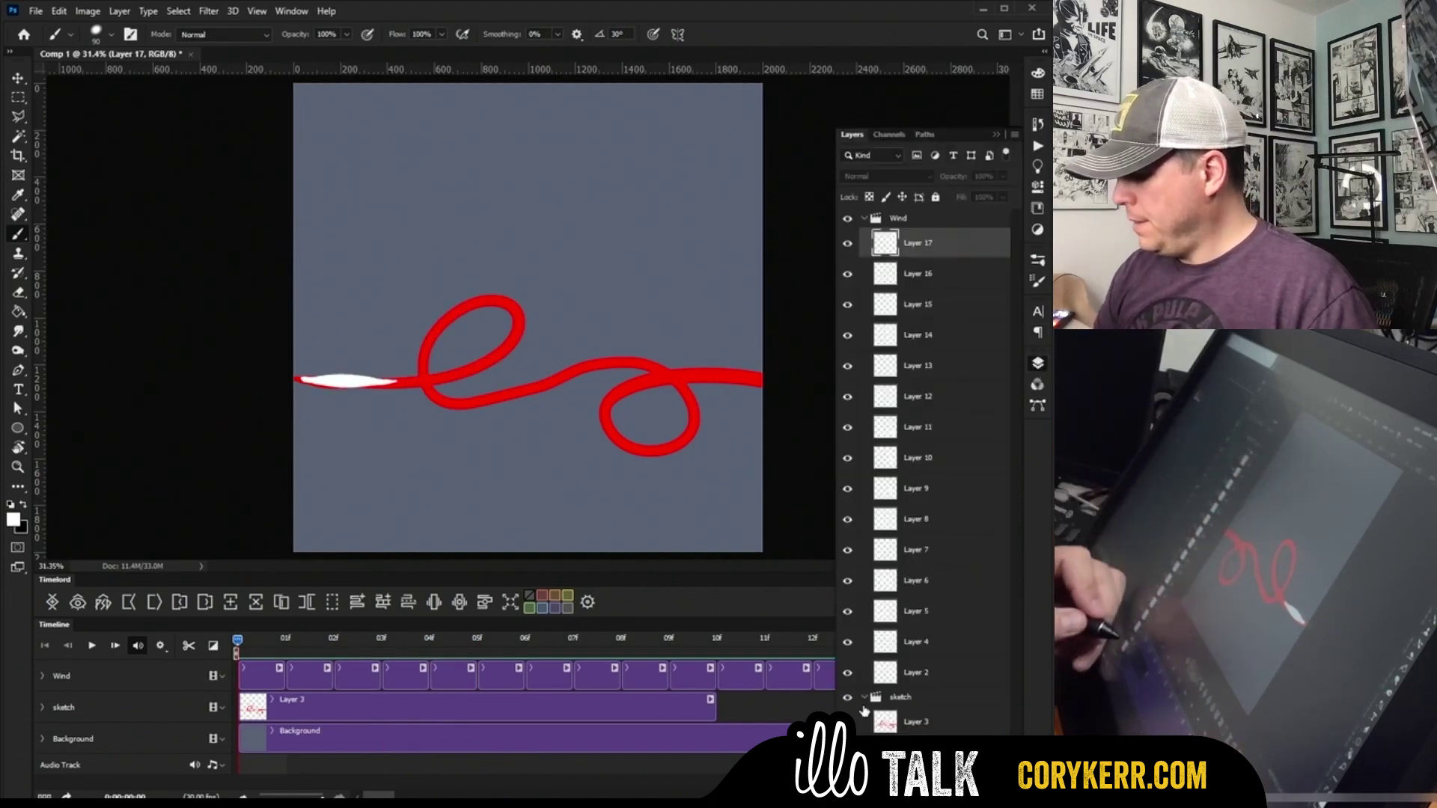
left_click(848, 697)
key("space")
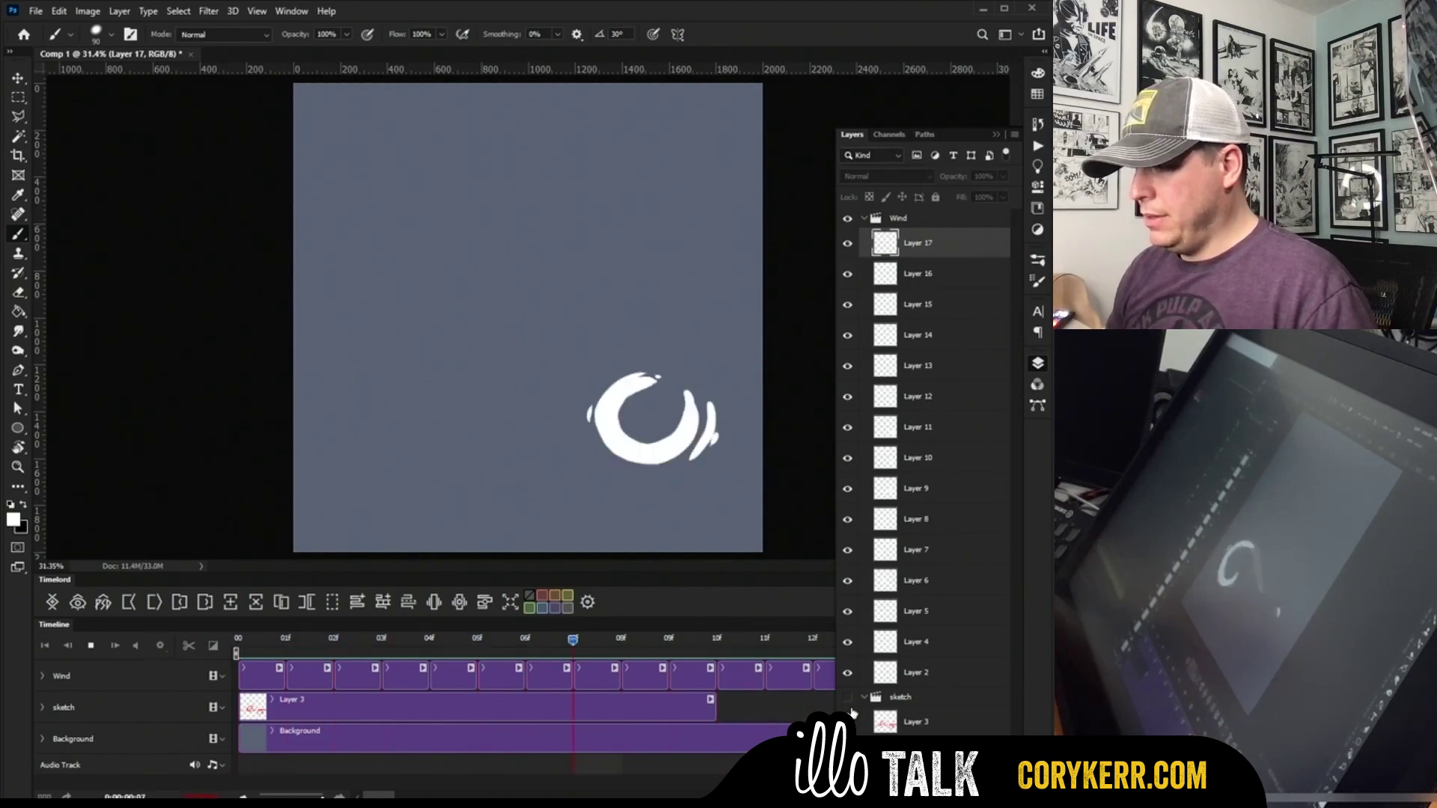
key("space")
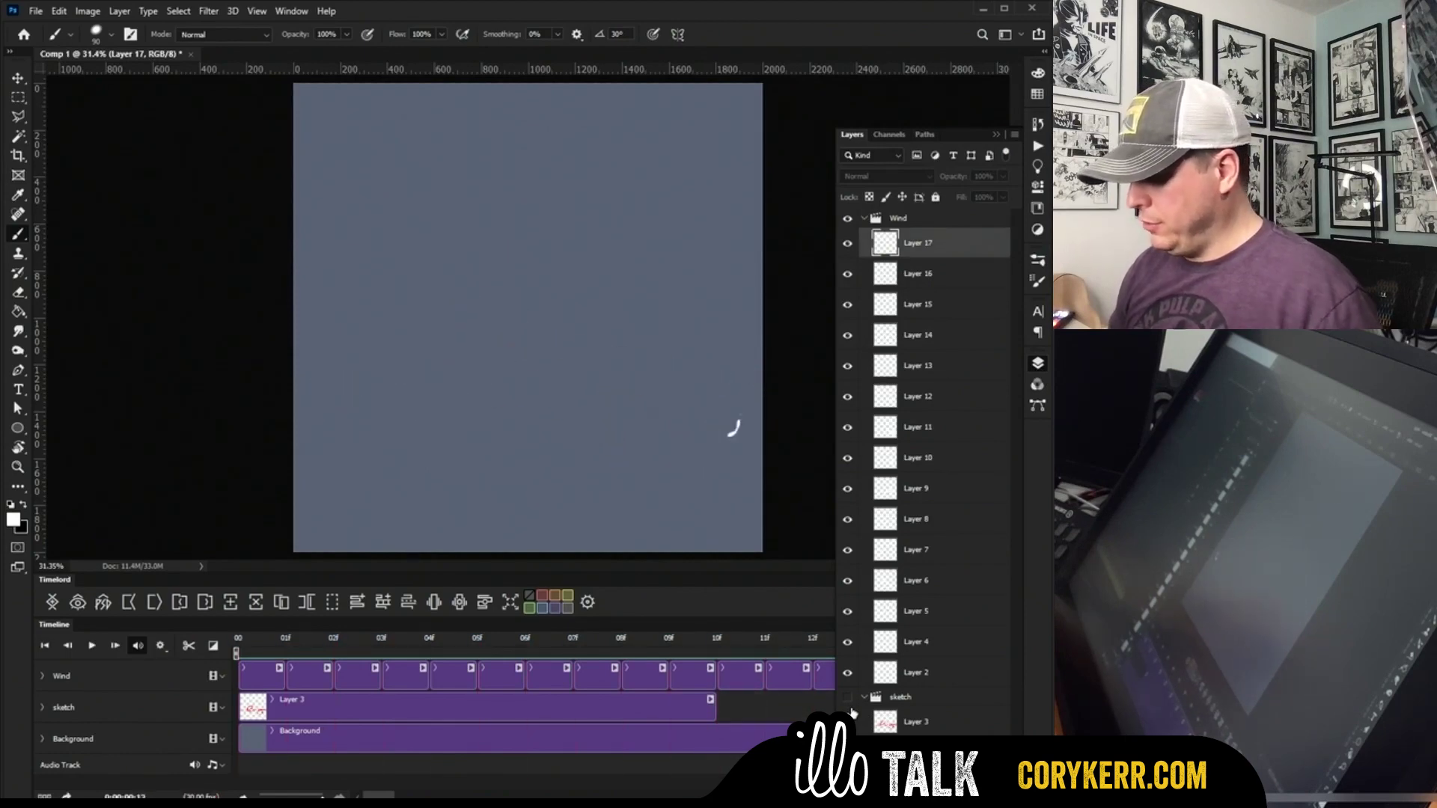
Step: Extend every Wind frame to a two-frame exposure and stretch the work area to end at 01:00f
left_click(1038, 366)
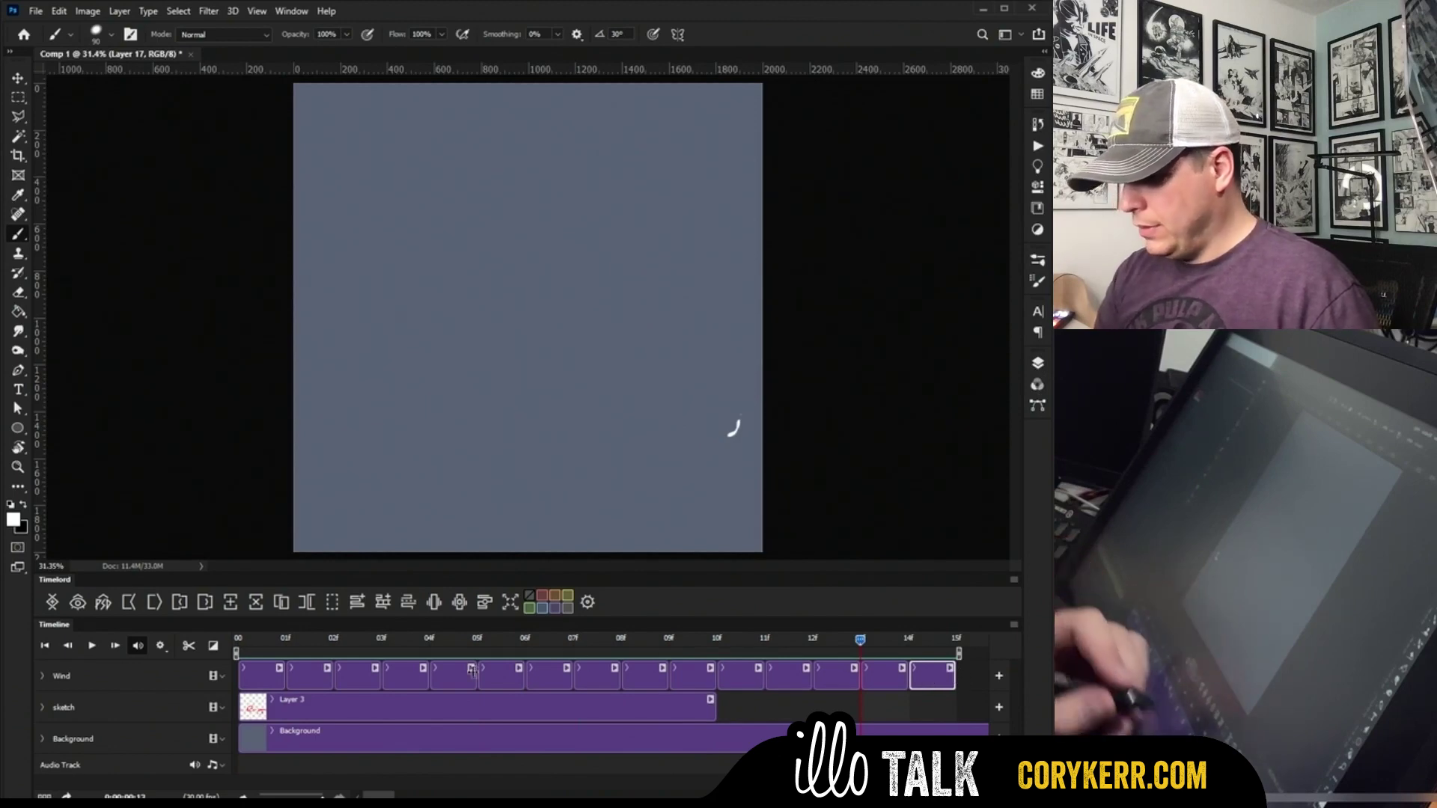
left_click(156, 603)
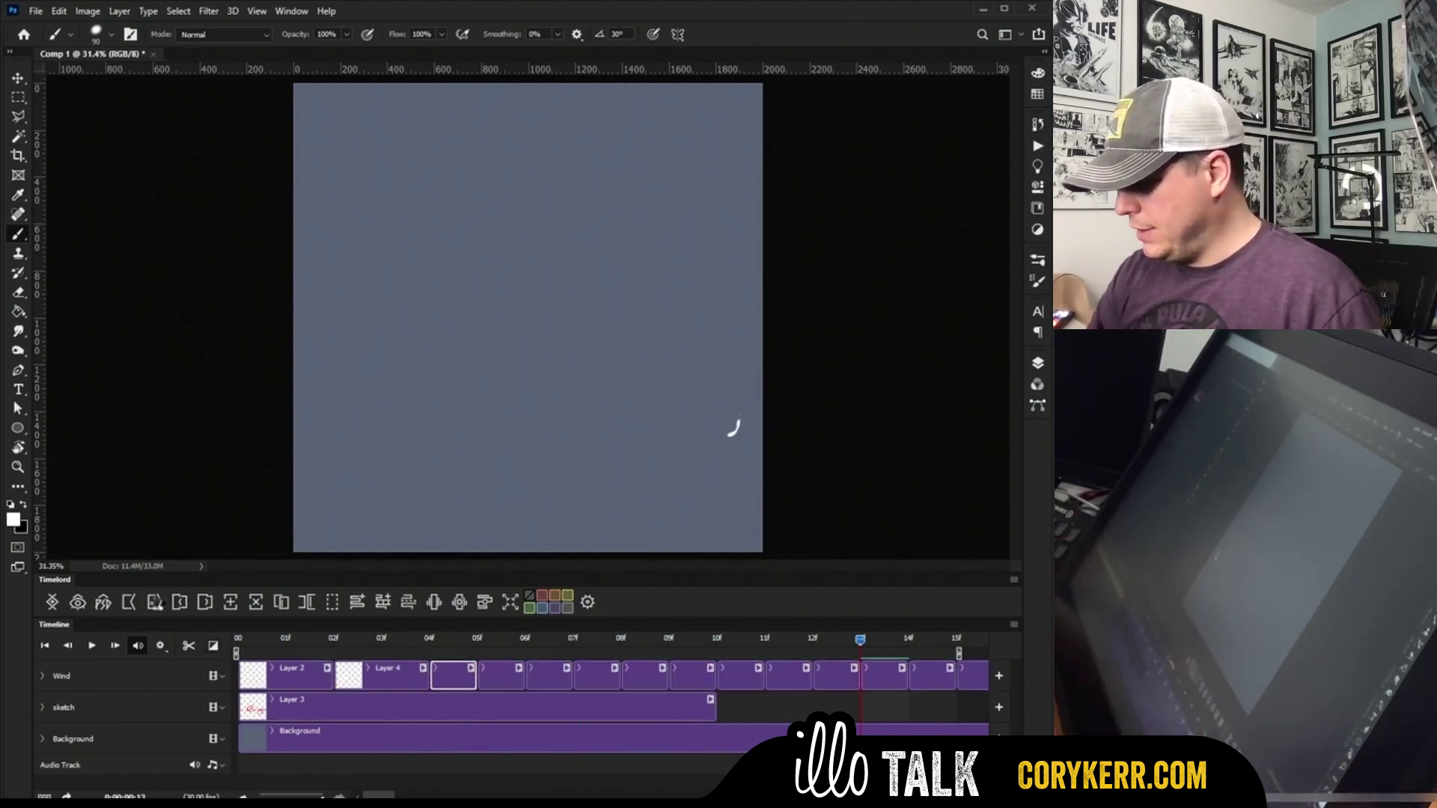
left_click_drag(395, 398, 415, 408)
left_click_drag(478, 403, 696, 410)
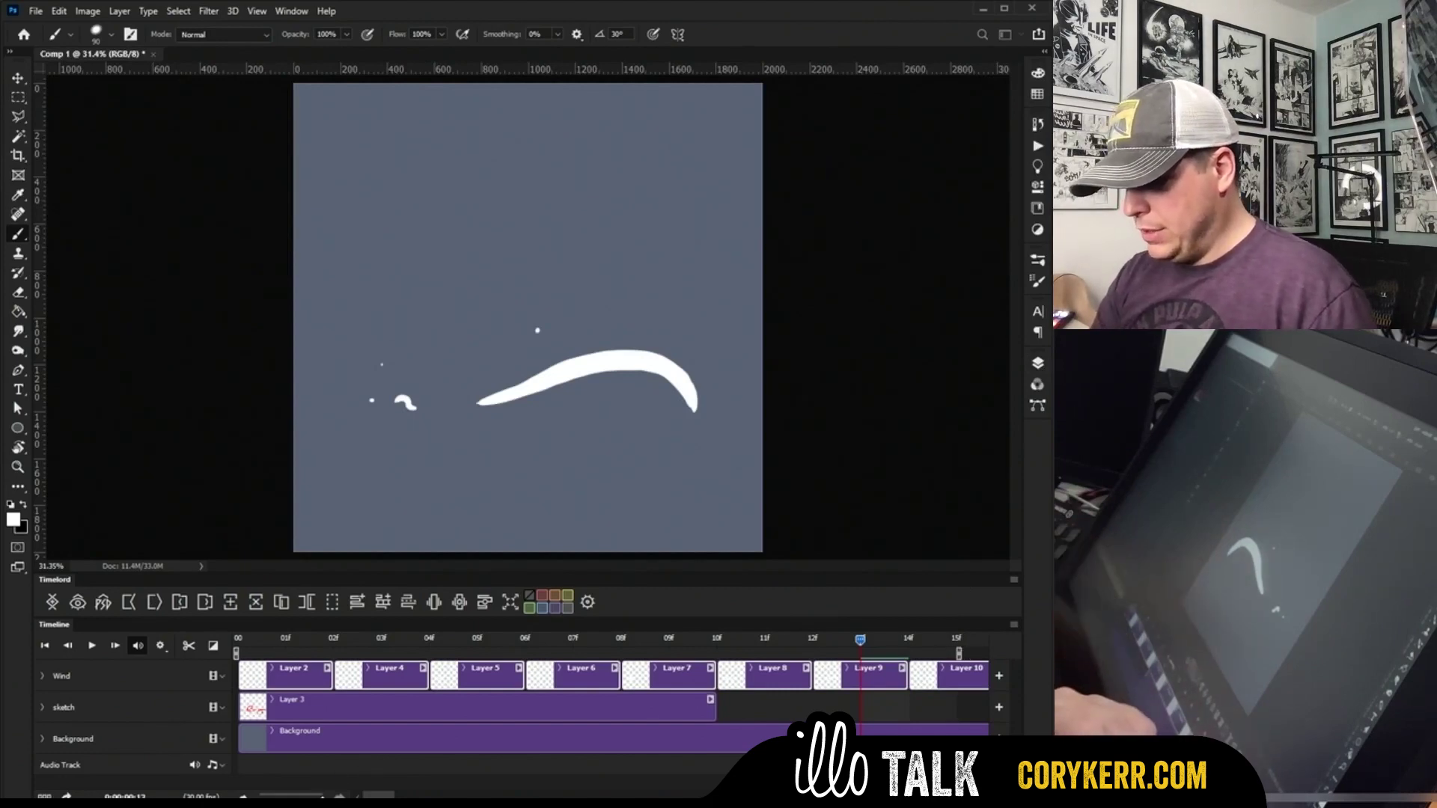
scroll(509, 668, "down", 3)
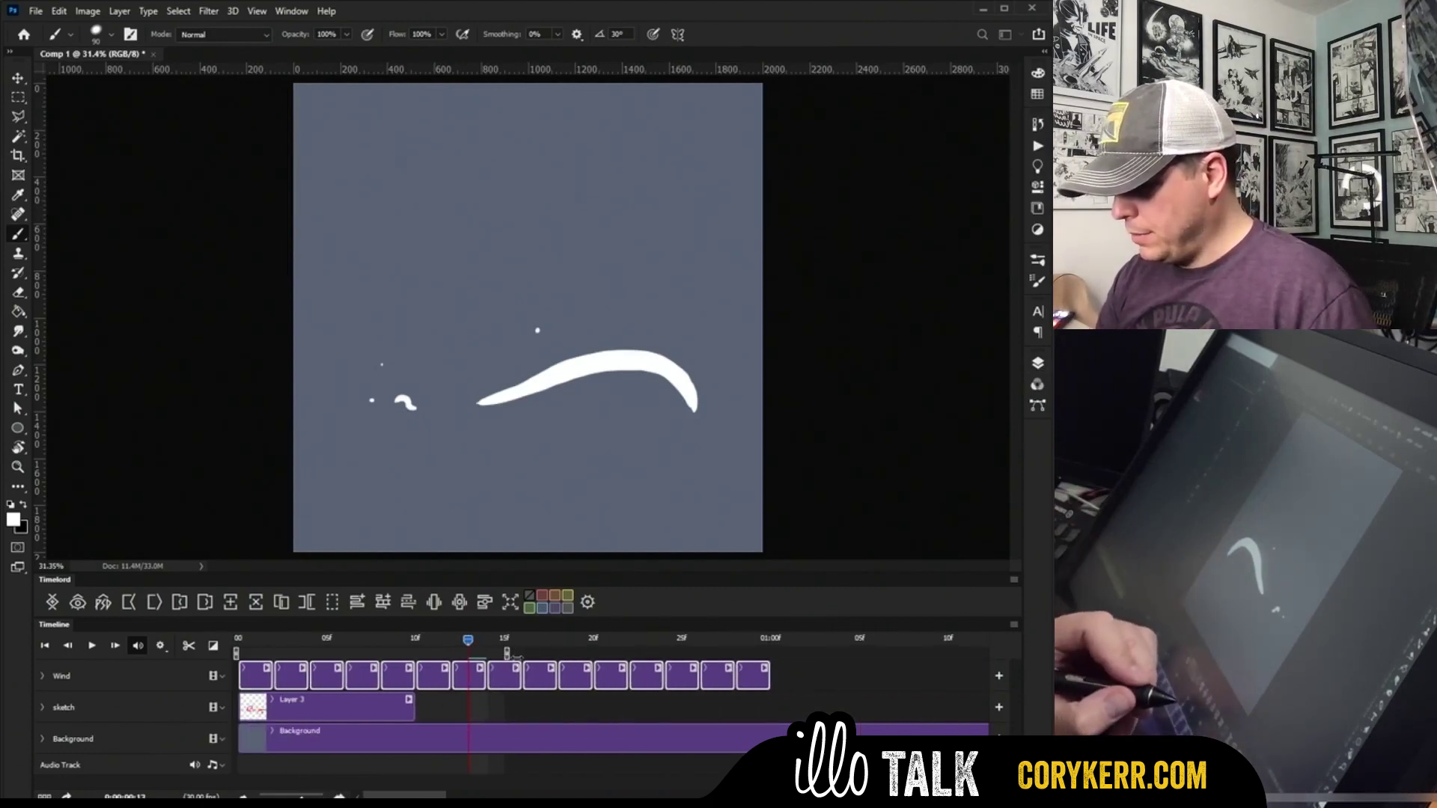
left_click_drag(507, 653, 773, 653)
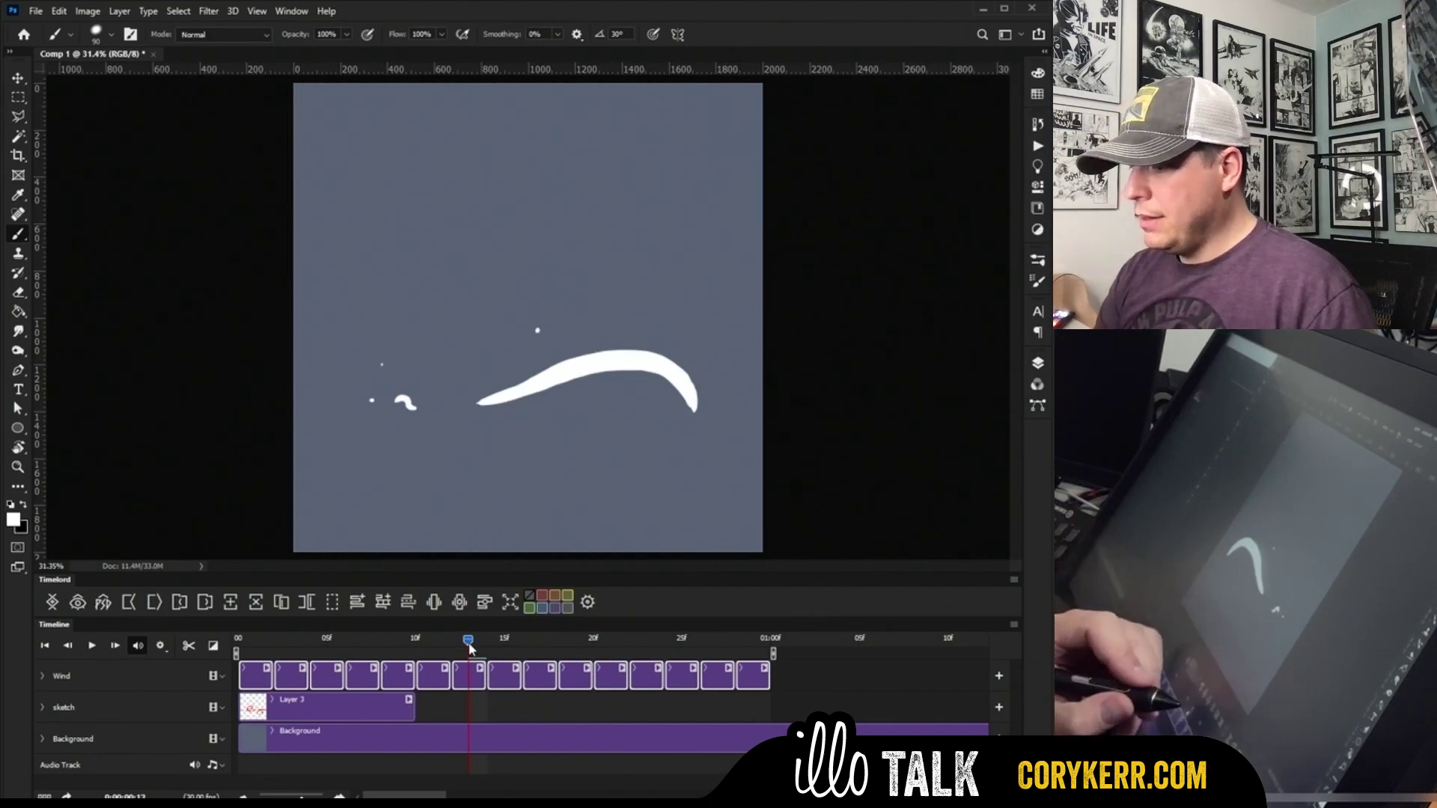
Step: Play the retimed wind animation from frame 0 to check its slower pace
mouse_move(470, 648)
left_mouse_down()
mouse_move(308, 639)
mouse_move(182, 662)
left_mouse_up()
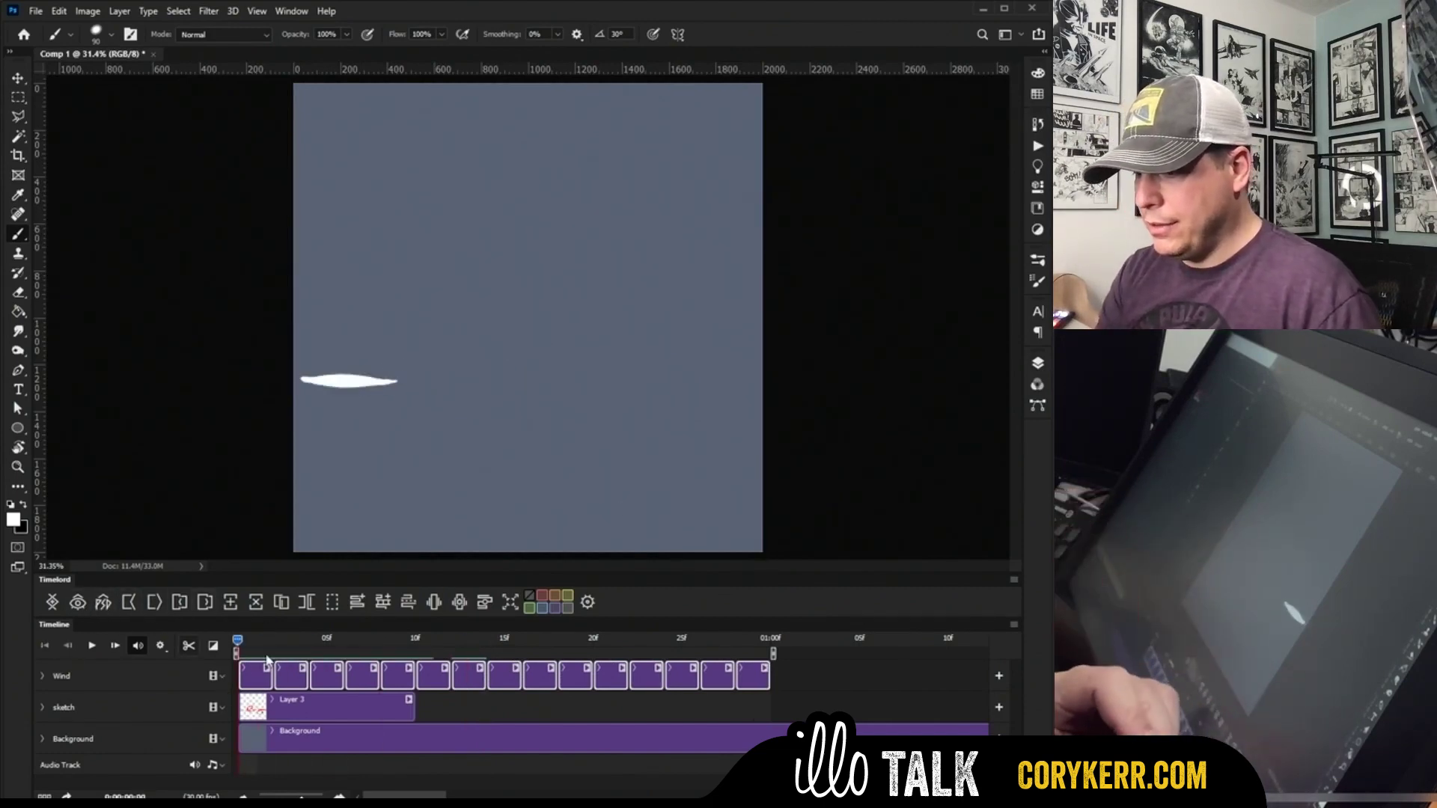
key("space")
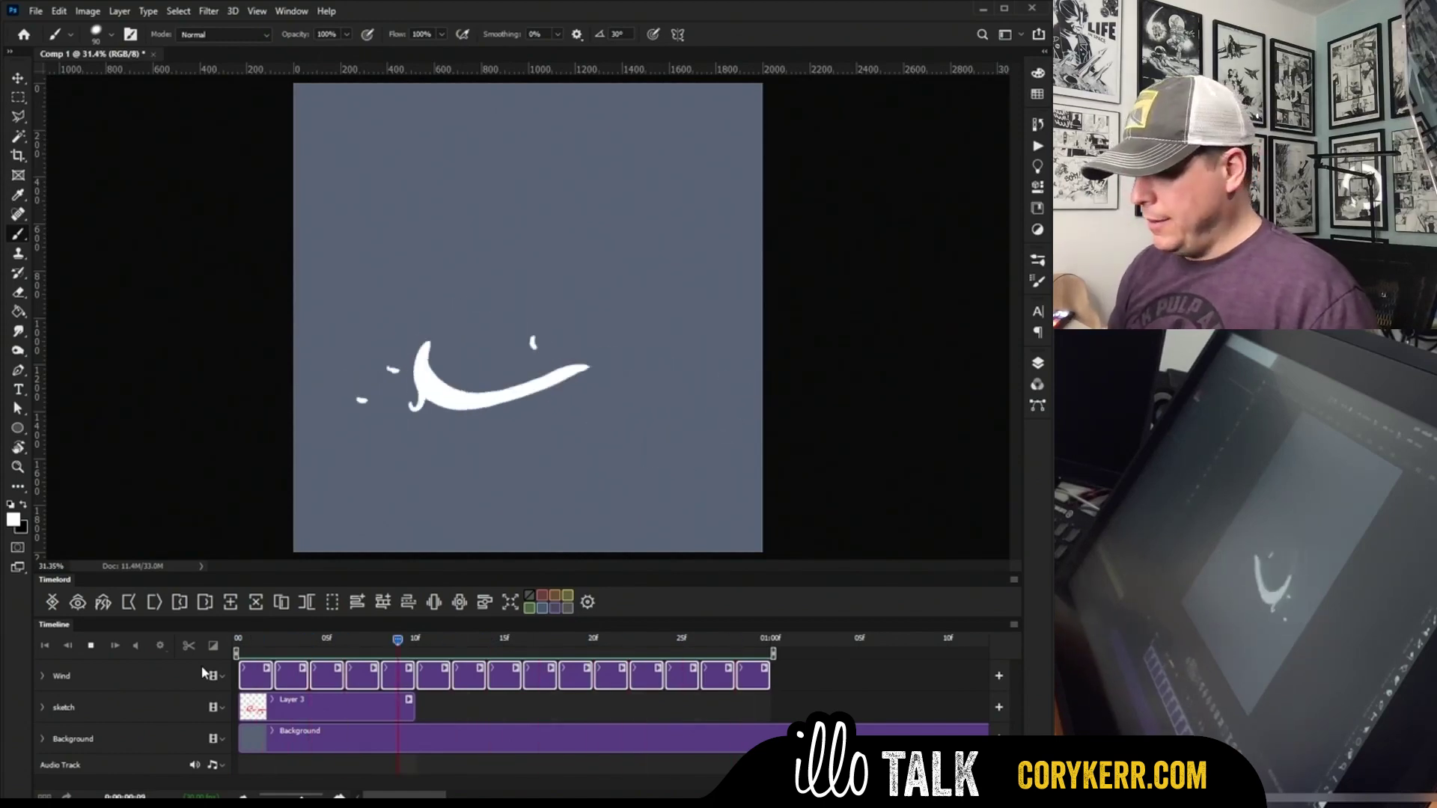
key("space")
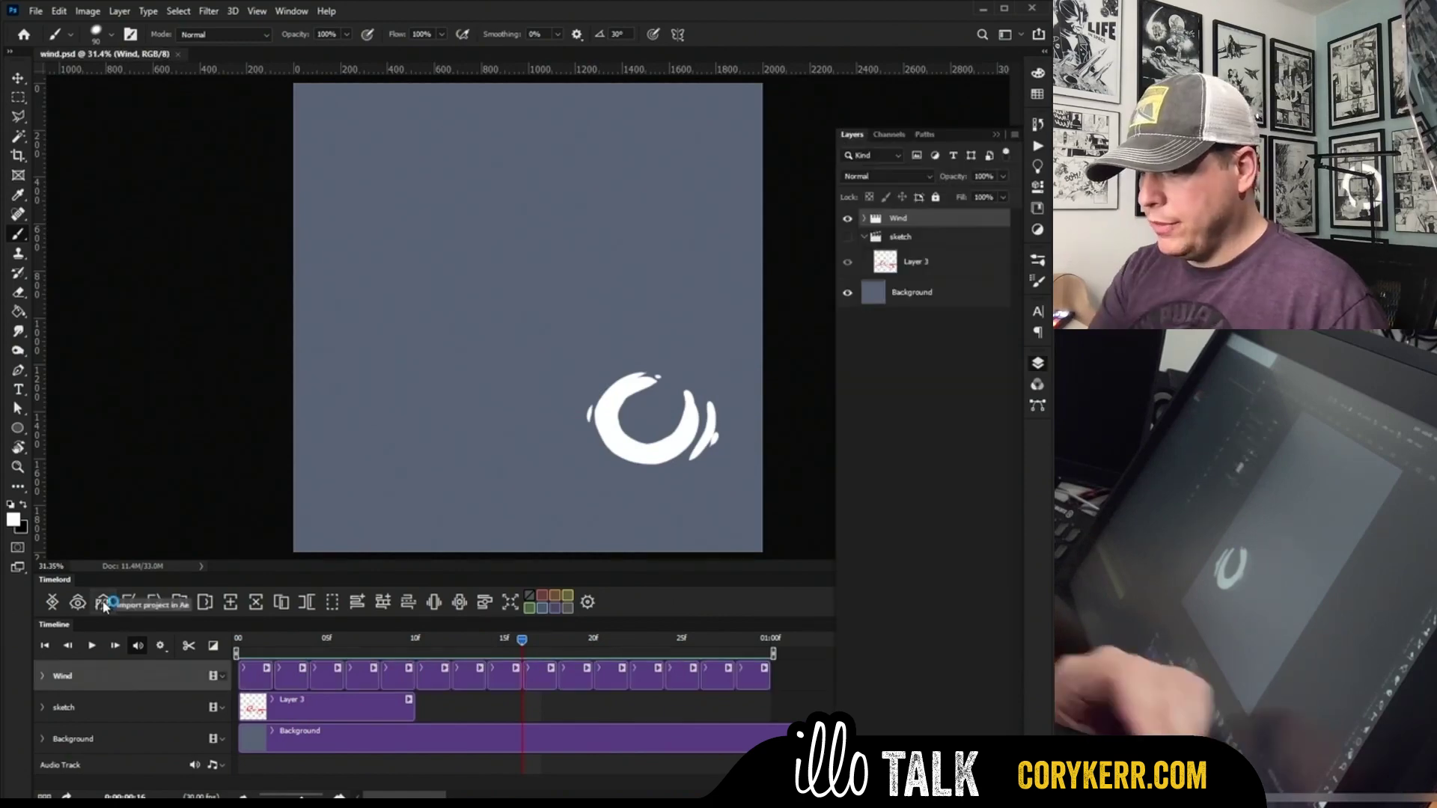
Step: Import wind.psd into After Effects with Timelord as a layered composition at comp size
left_click(104, 603)
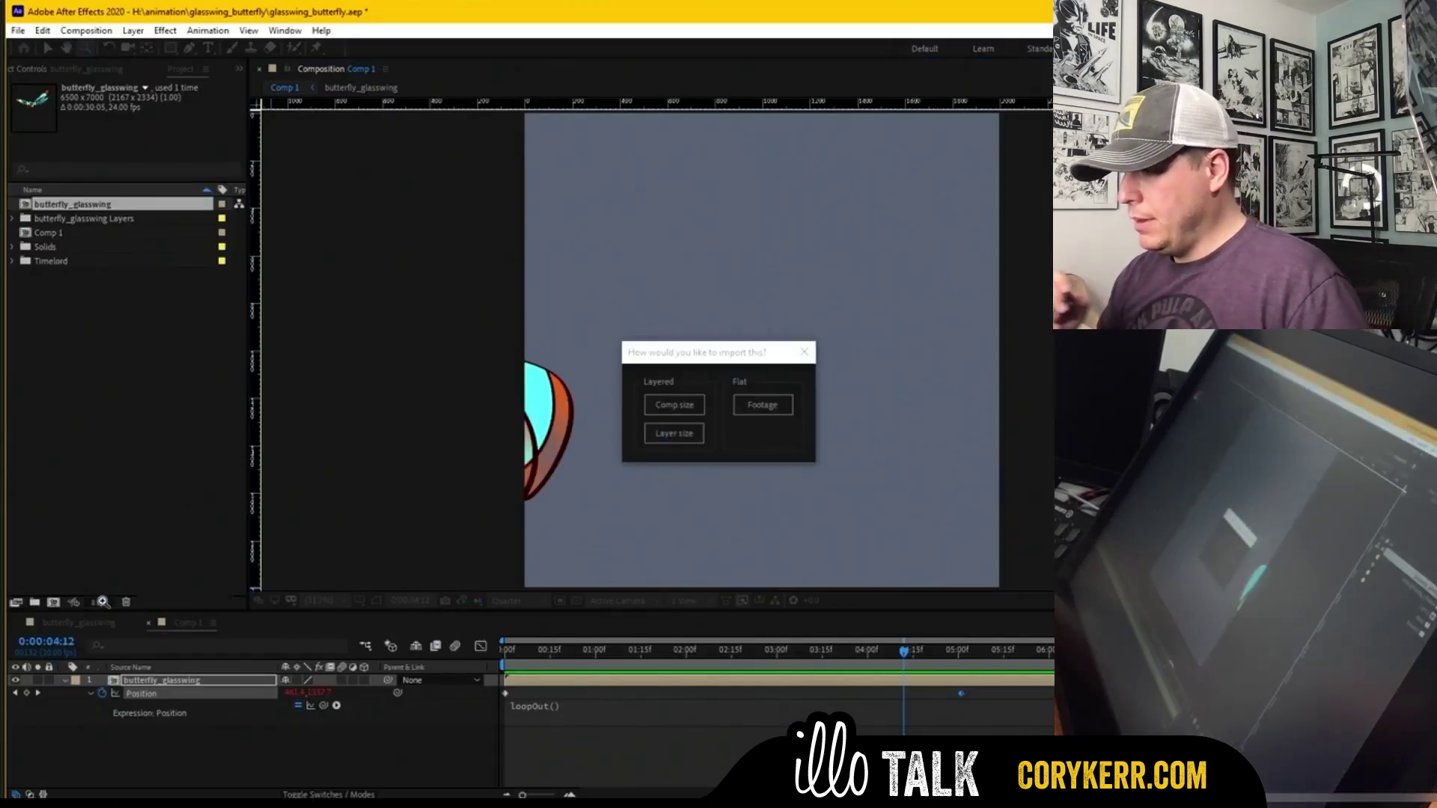
left_click(679, 412)
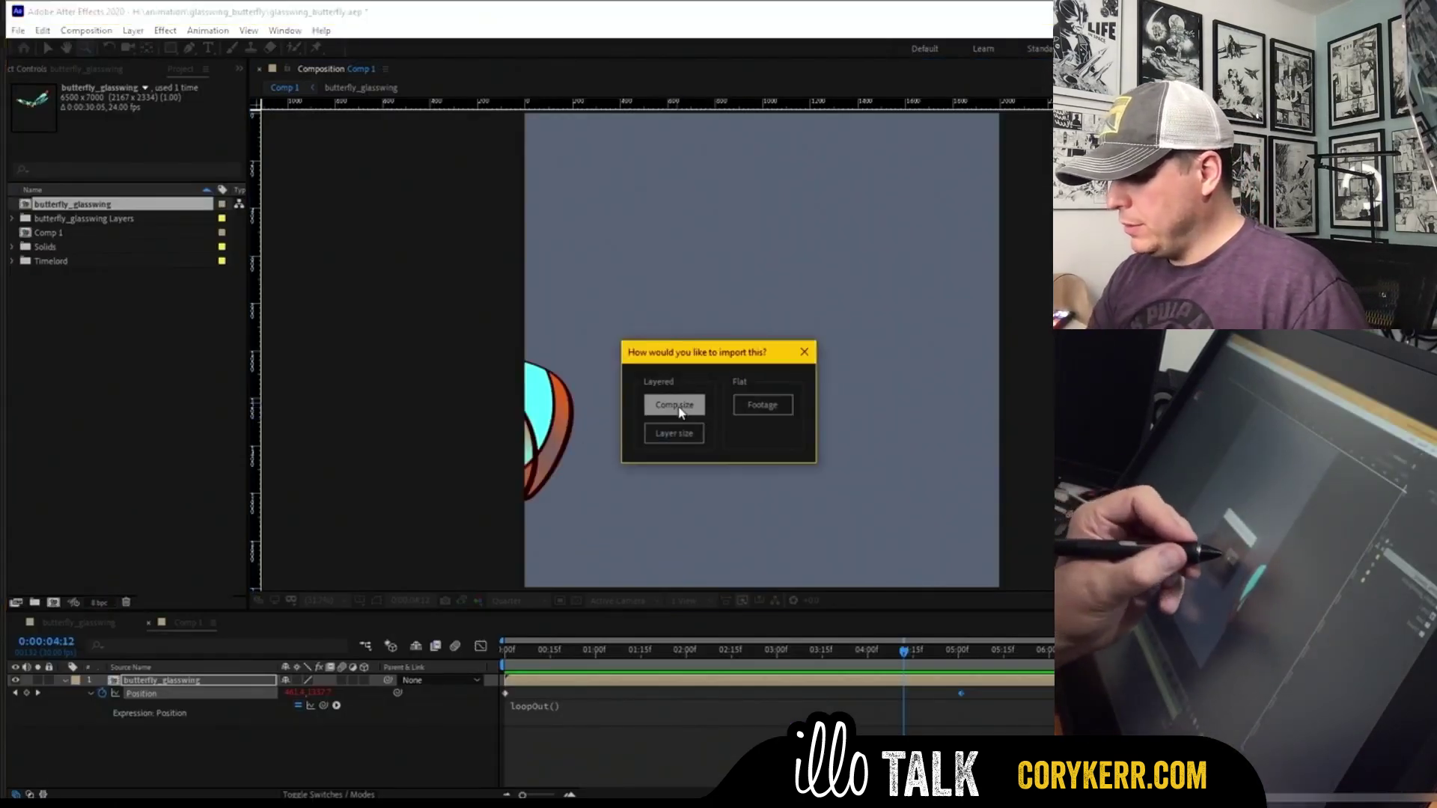
left_click(674, 407)
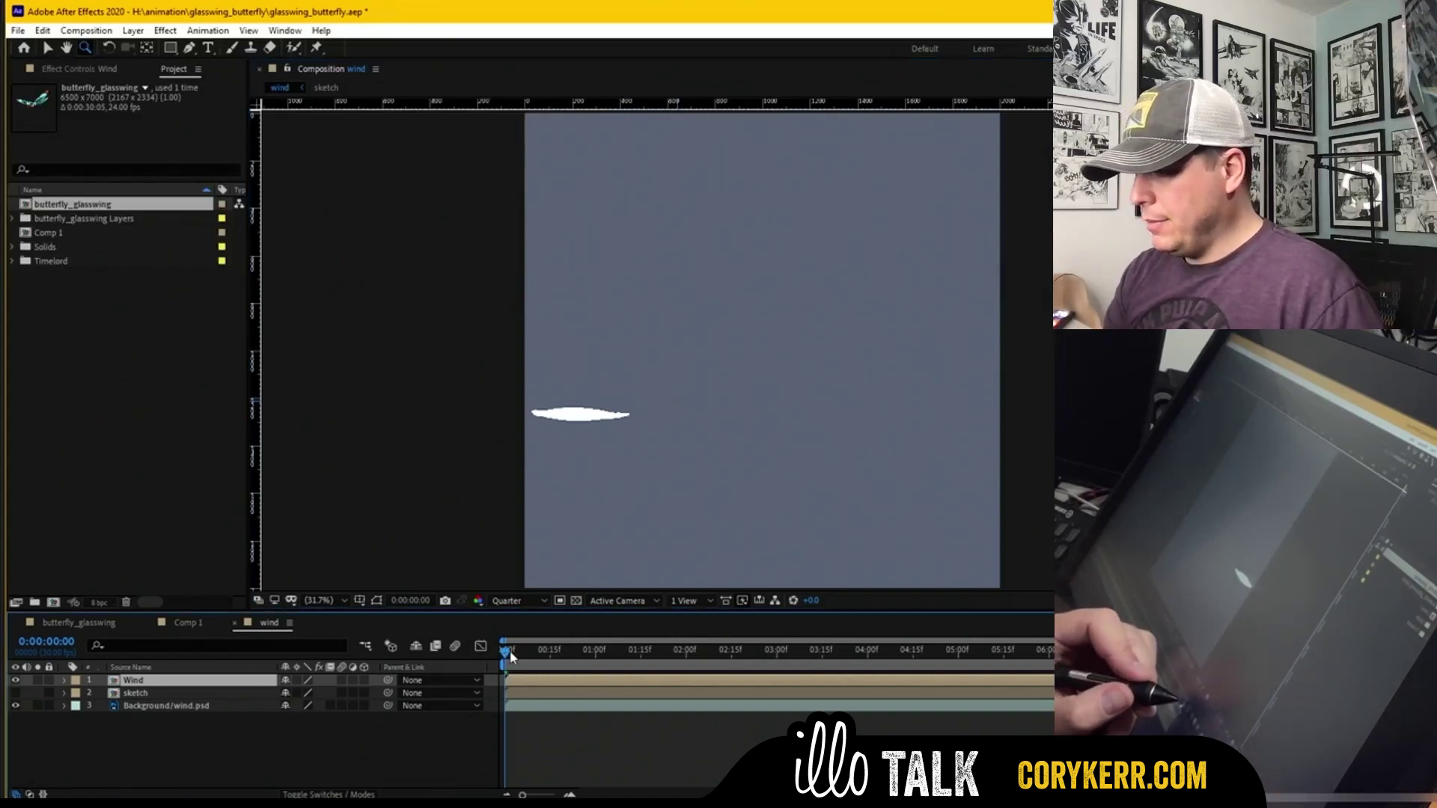
Step: Check the imported wind composition from its start, open the nested Wind composition, and play its frames
mouse_move(511, 656)
left_mouse_down()
mouse_move(603, 653)
mouse_move(505, 653)
left_mouse_up()
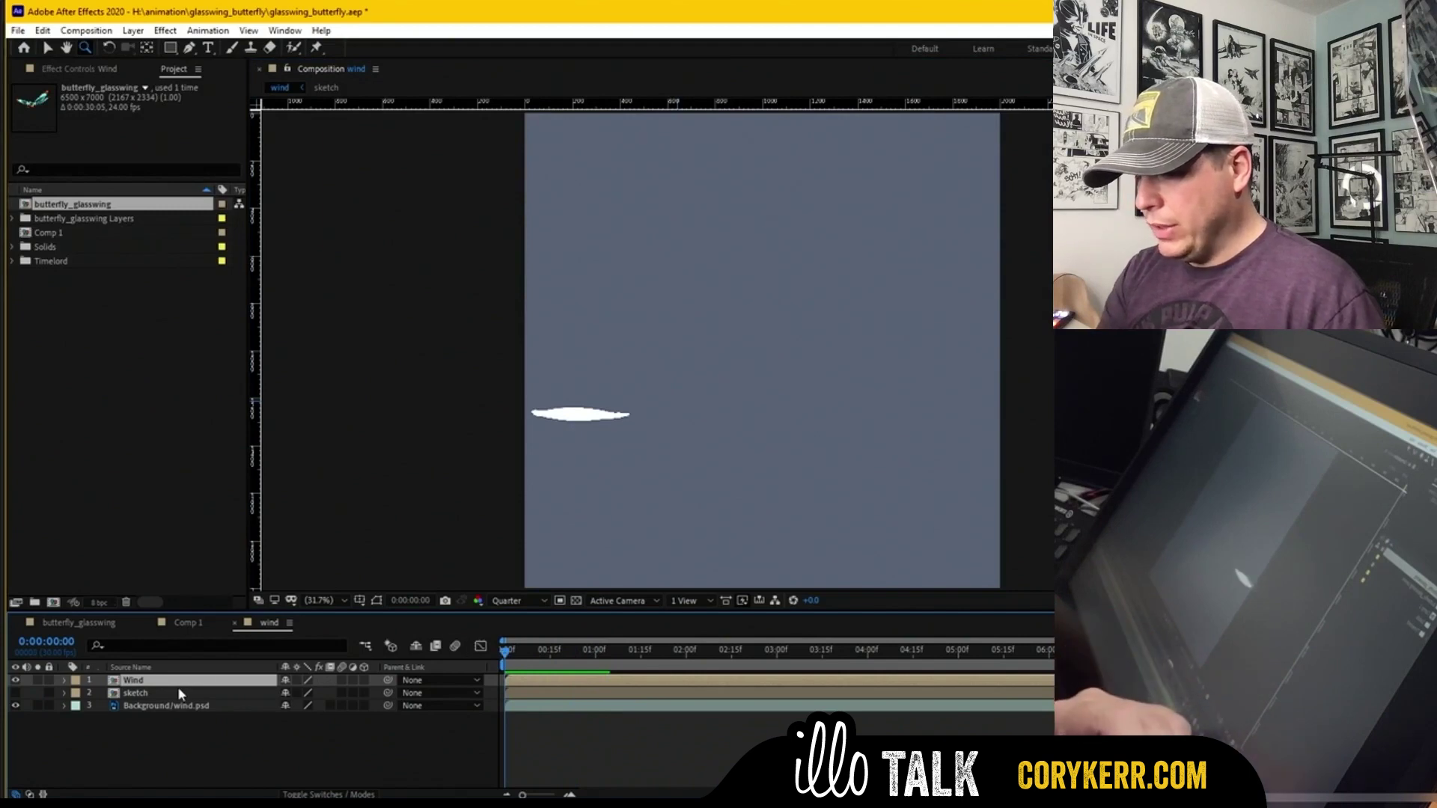
double_click(128, 681)
key("space")
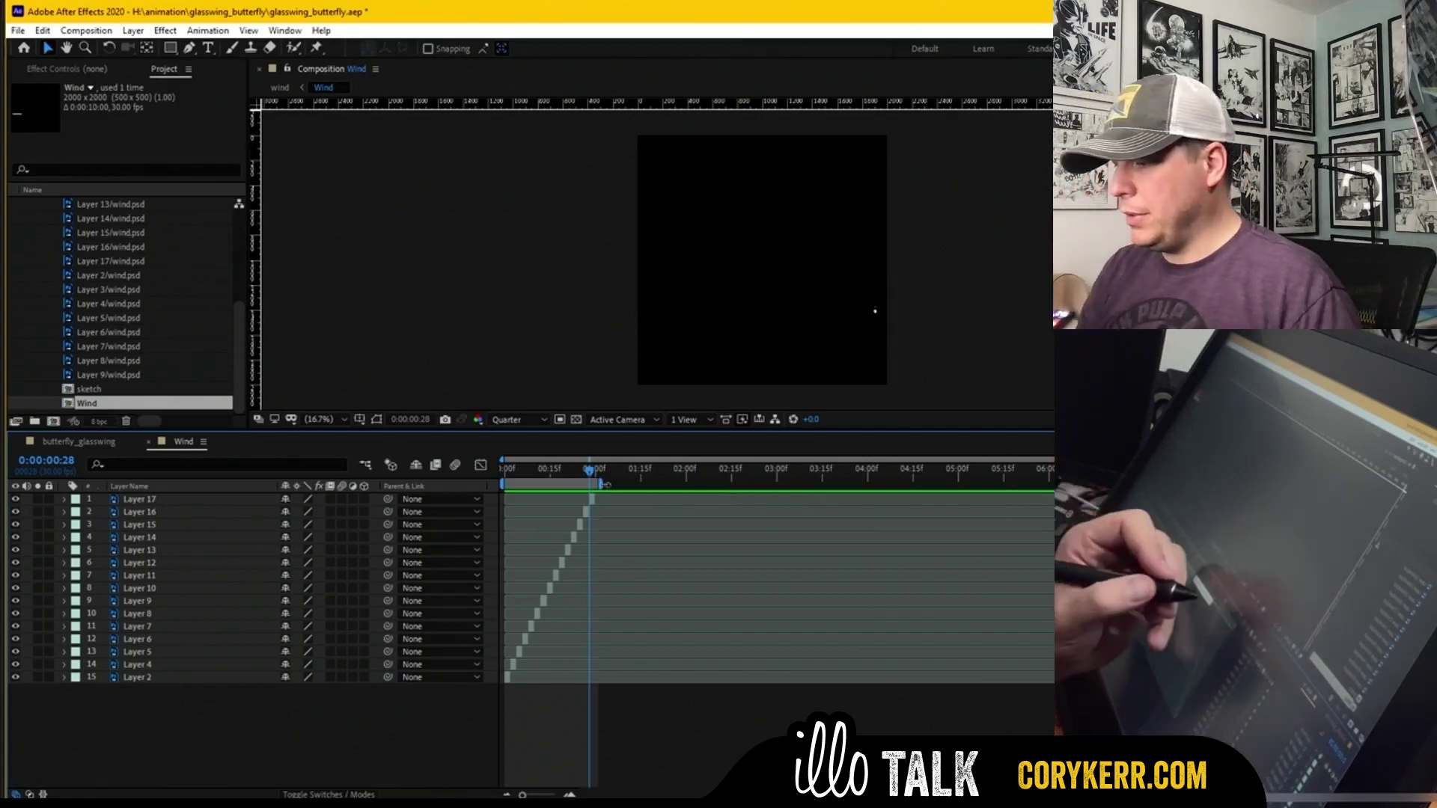
Step: View the butterfly_glasswing composition at its first frame, reopen Comp 1, and preview the butterfly's flight
left_click(83, 442)
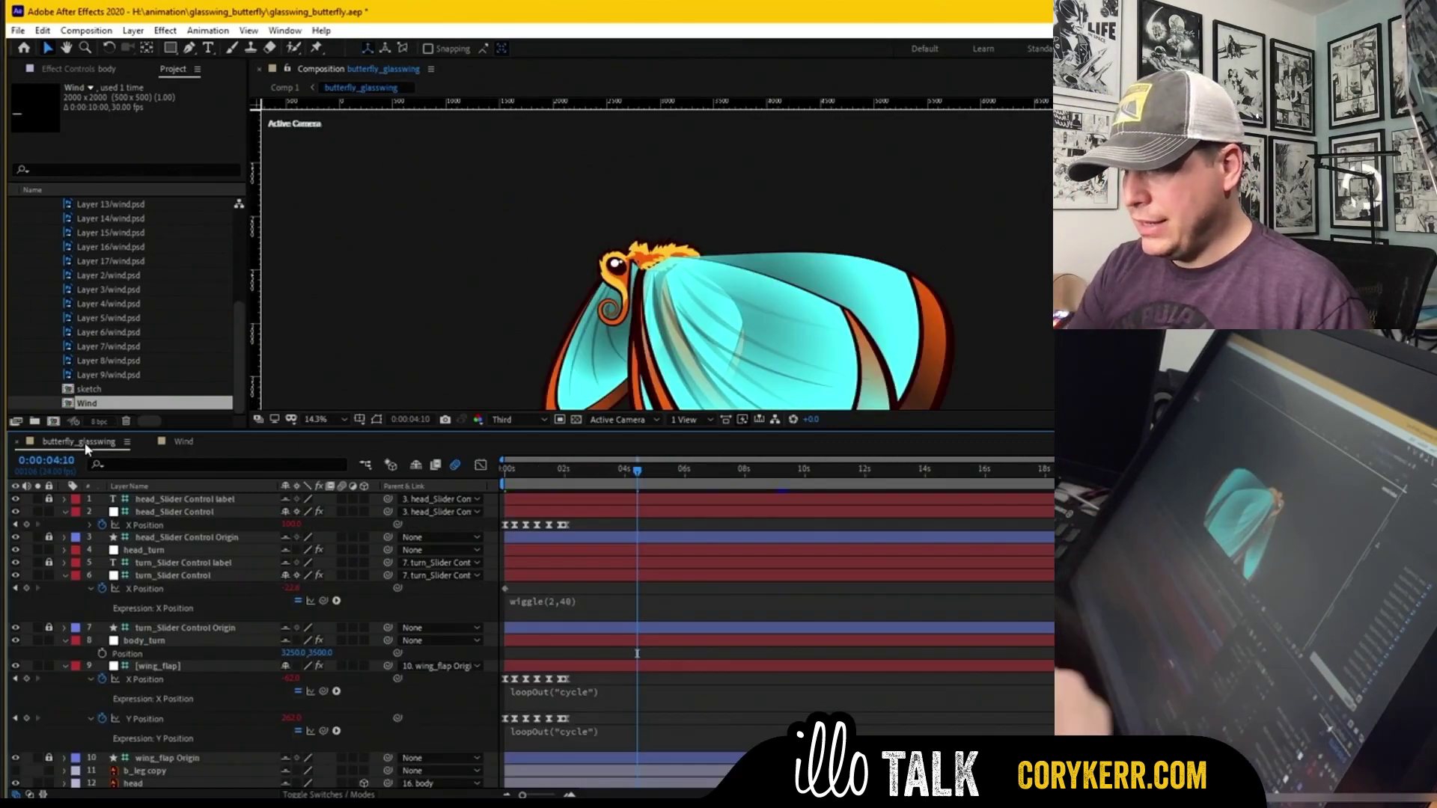
left_click_drag(636, 471, 459, 468)
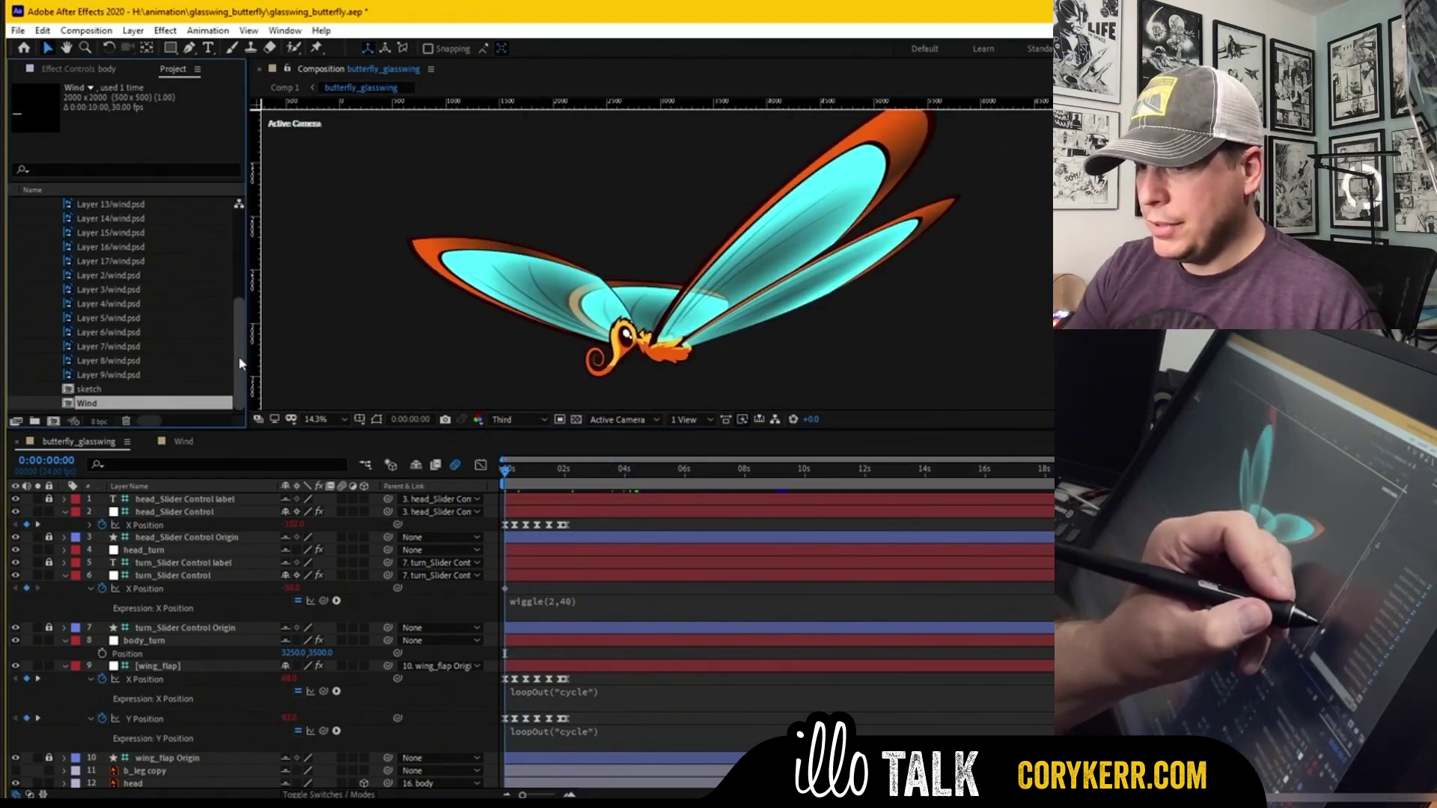
left_click_drag(239, 312, 239, 271)
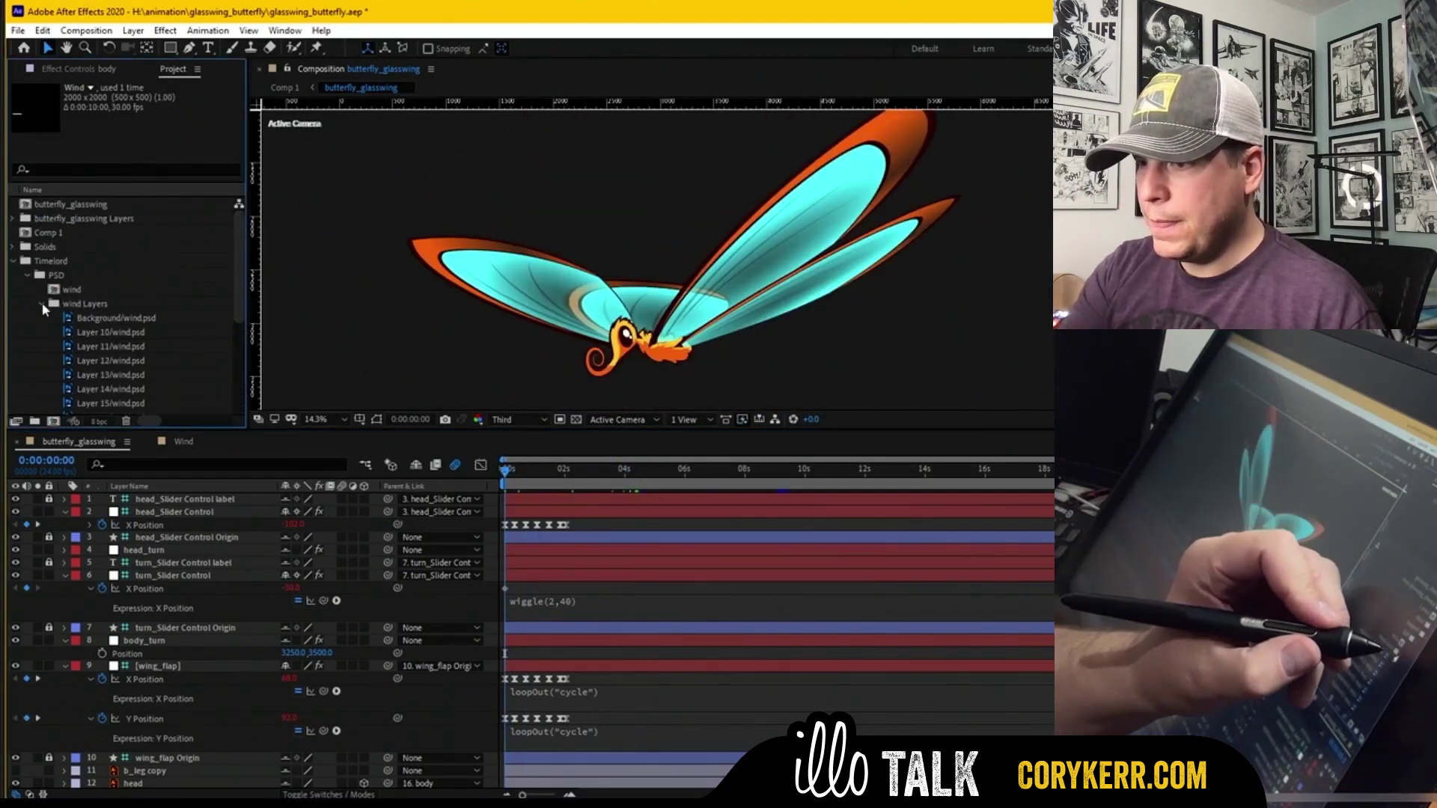
left_click(24, 237)
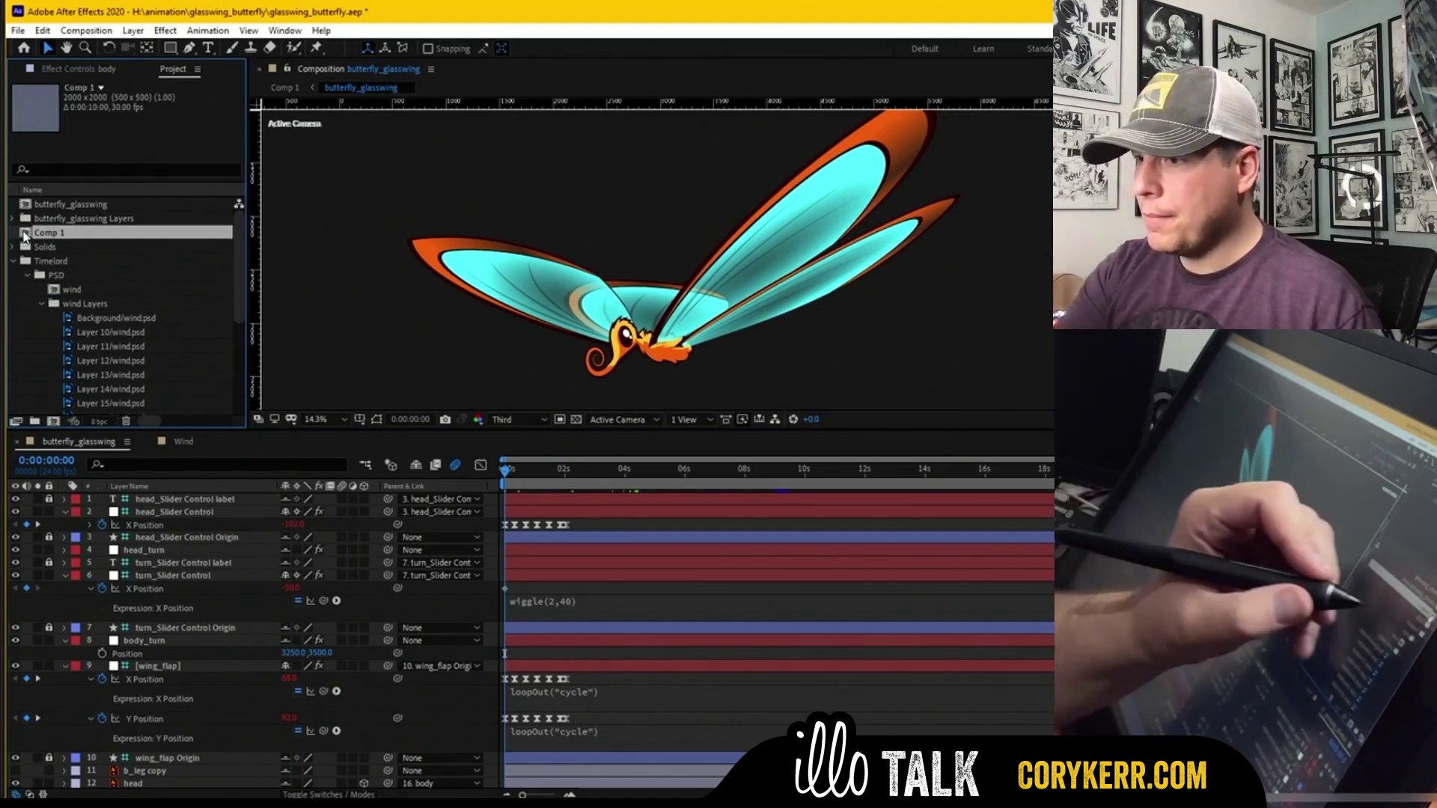
double_click(25, 236)
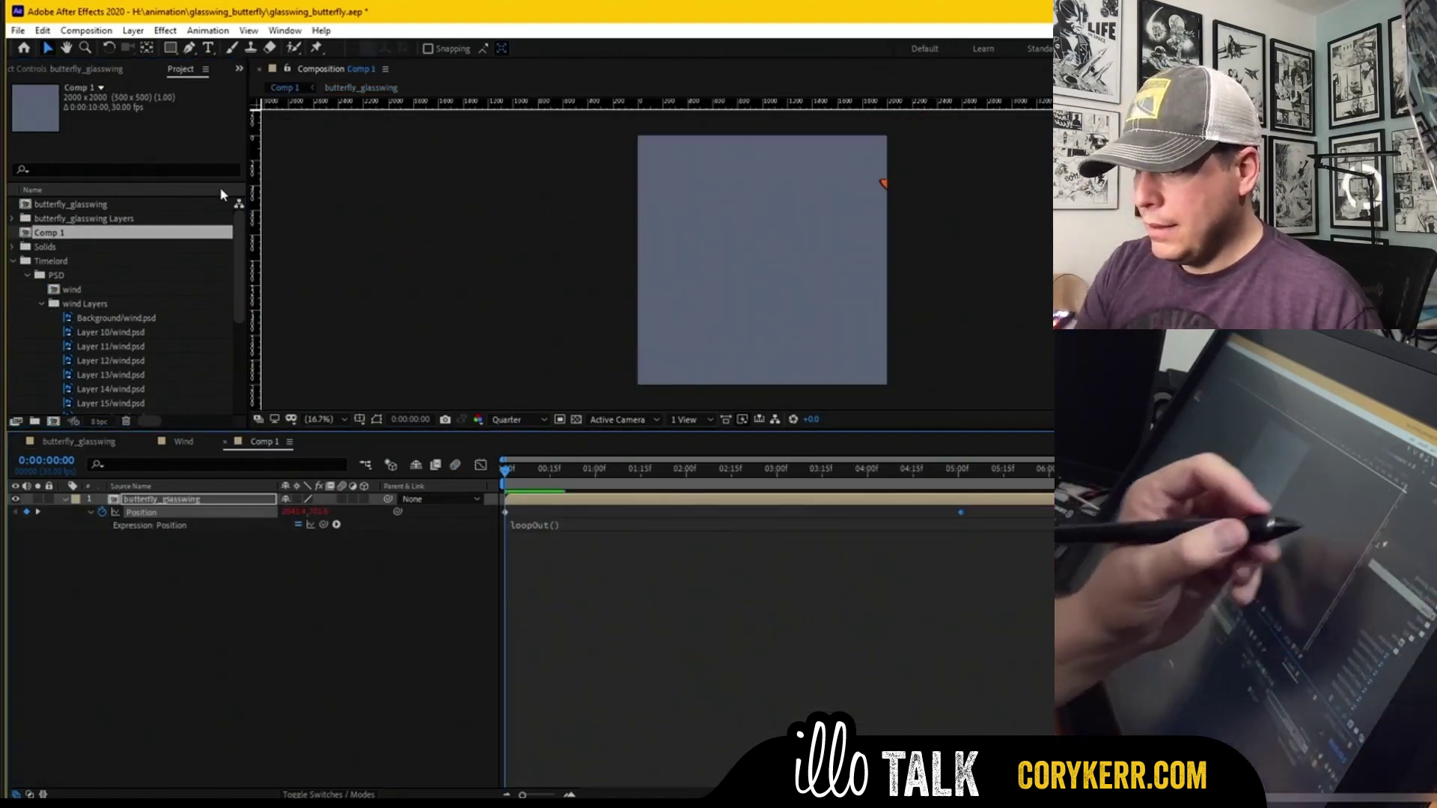
key("space")
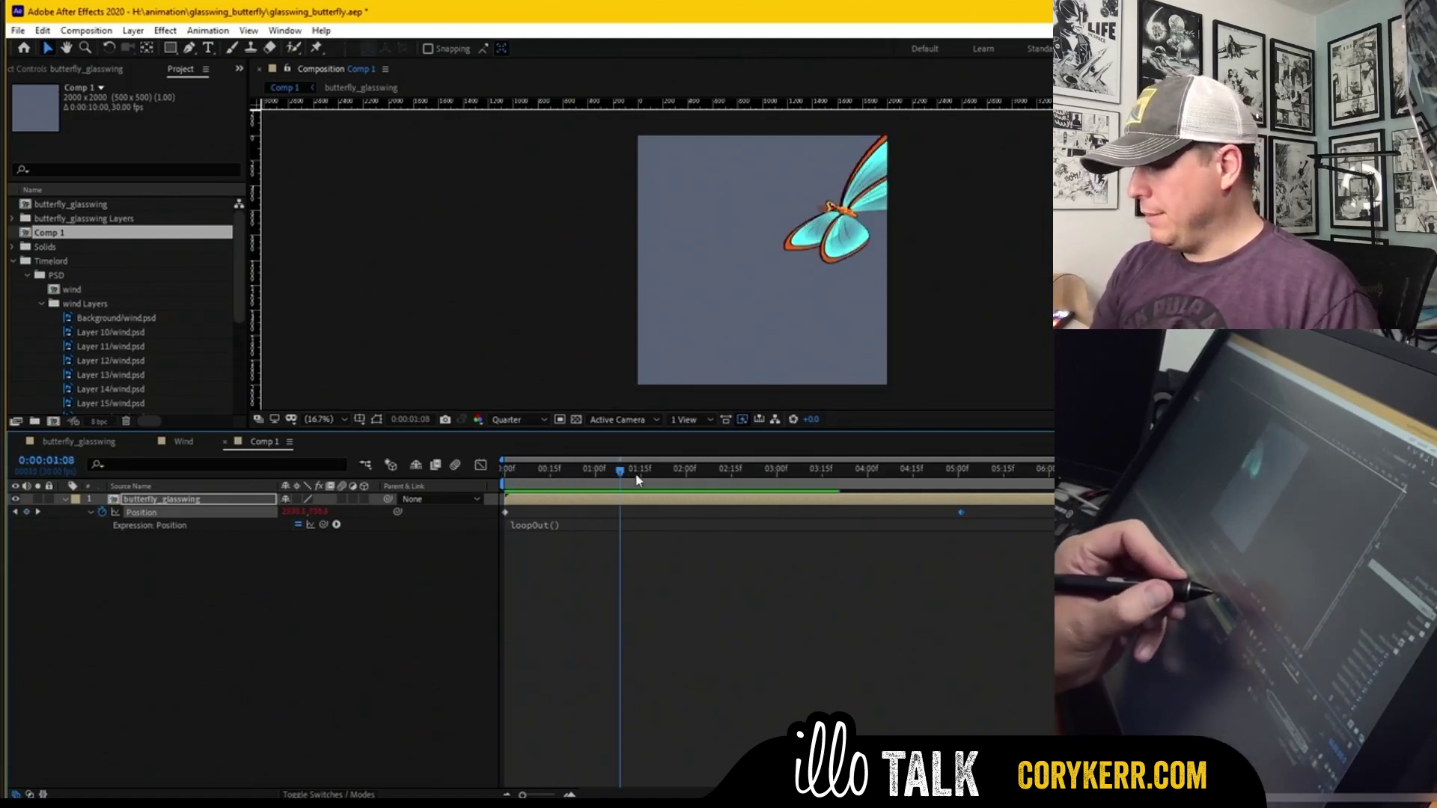
key("space")
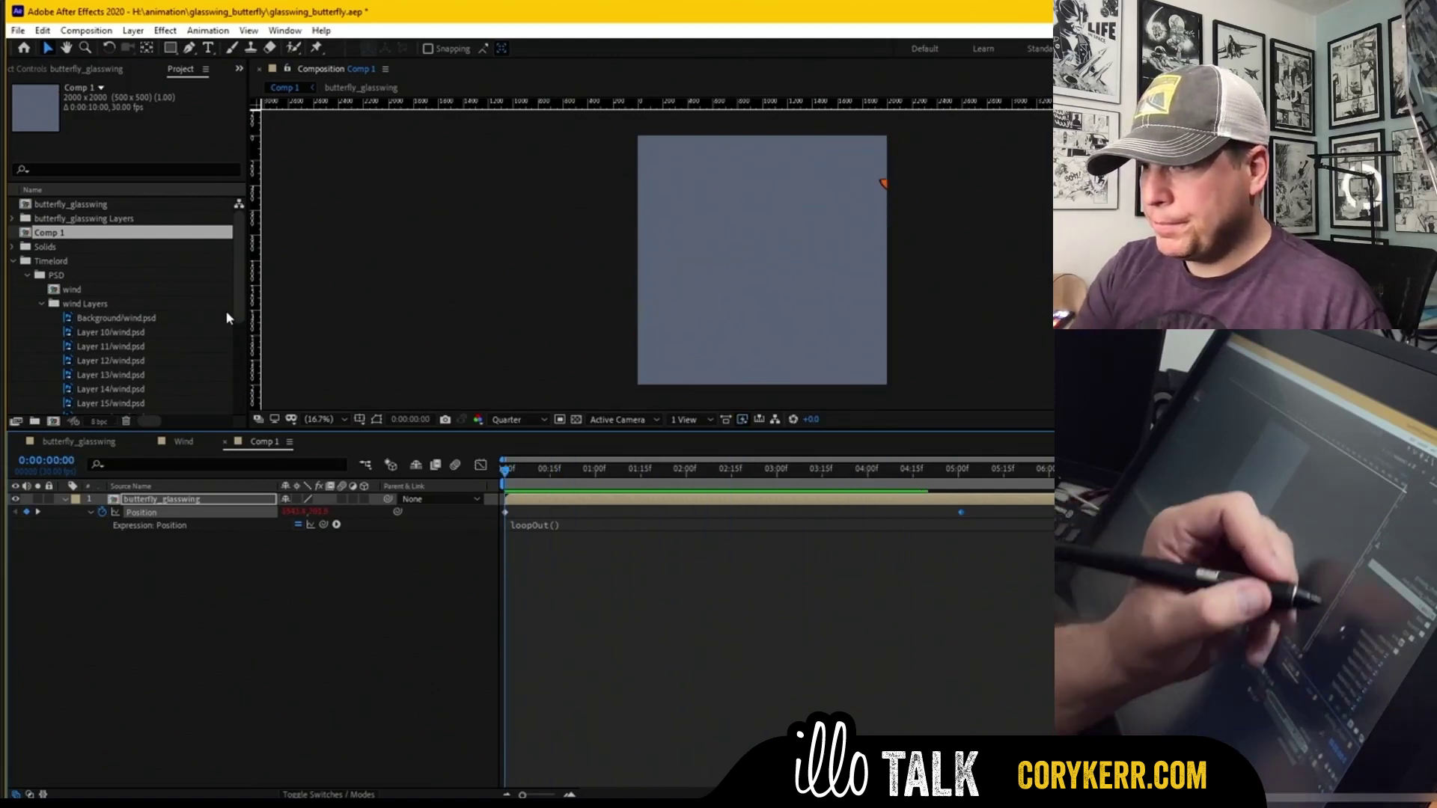
Step: Add the Wind composition to Comp 1 beneath butterfly_glasswing, looping it with time remapping and a loopOut("cycle") expression
scroll(226, 312, "down", 5)
left_click_drag(71, 405, 105, 568)
left_click_drag(116, 515, 129, 588)
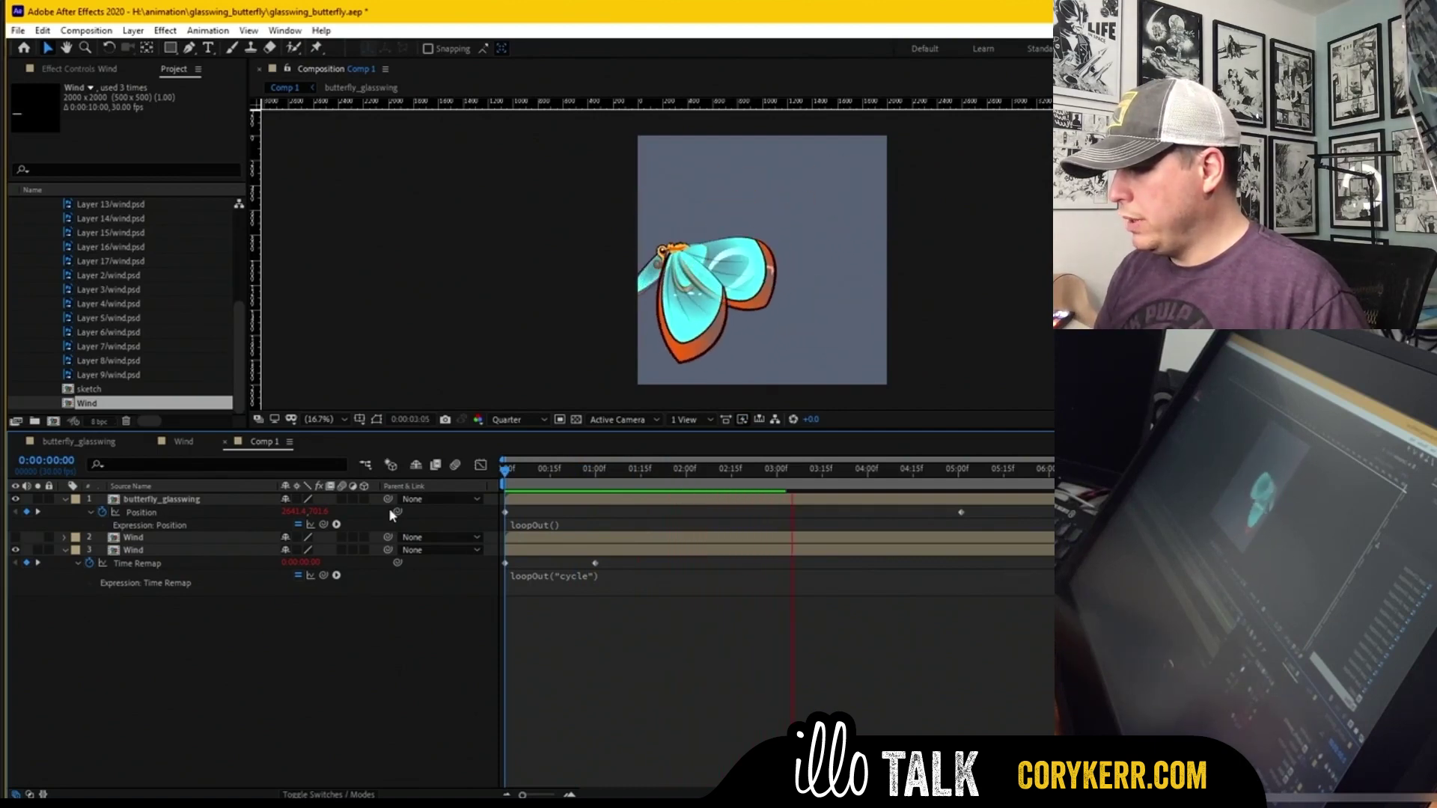
Step: Bring the looping Wind layer to the front of Comp 1, above butterfly_glasswing, and scrub through the result
left_click(546, 555)
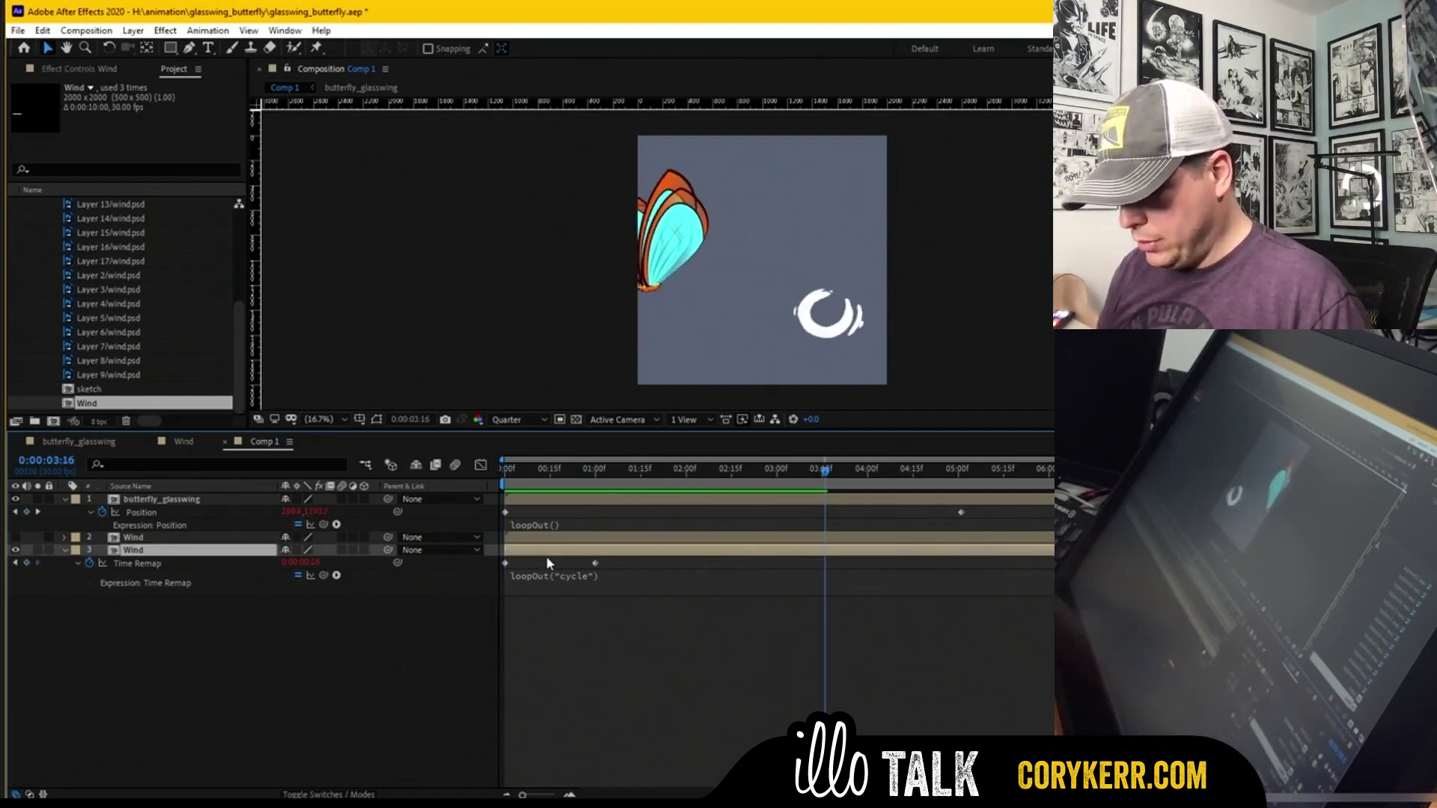
key("ctrl+shift+bracketright")
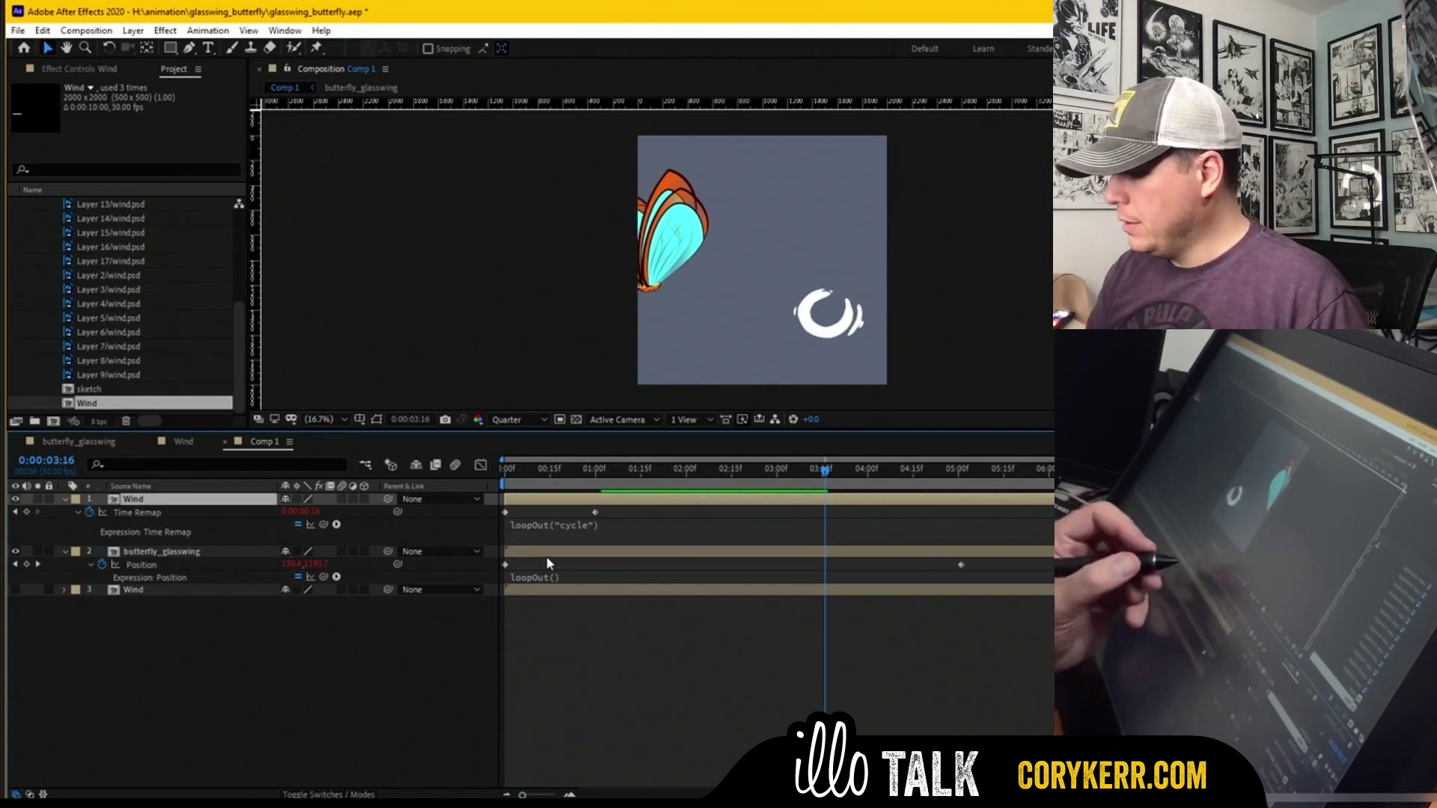
left_click_drag(825, 470, 636, 477)
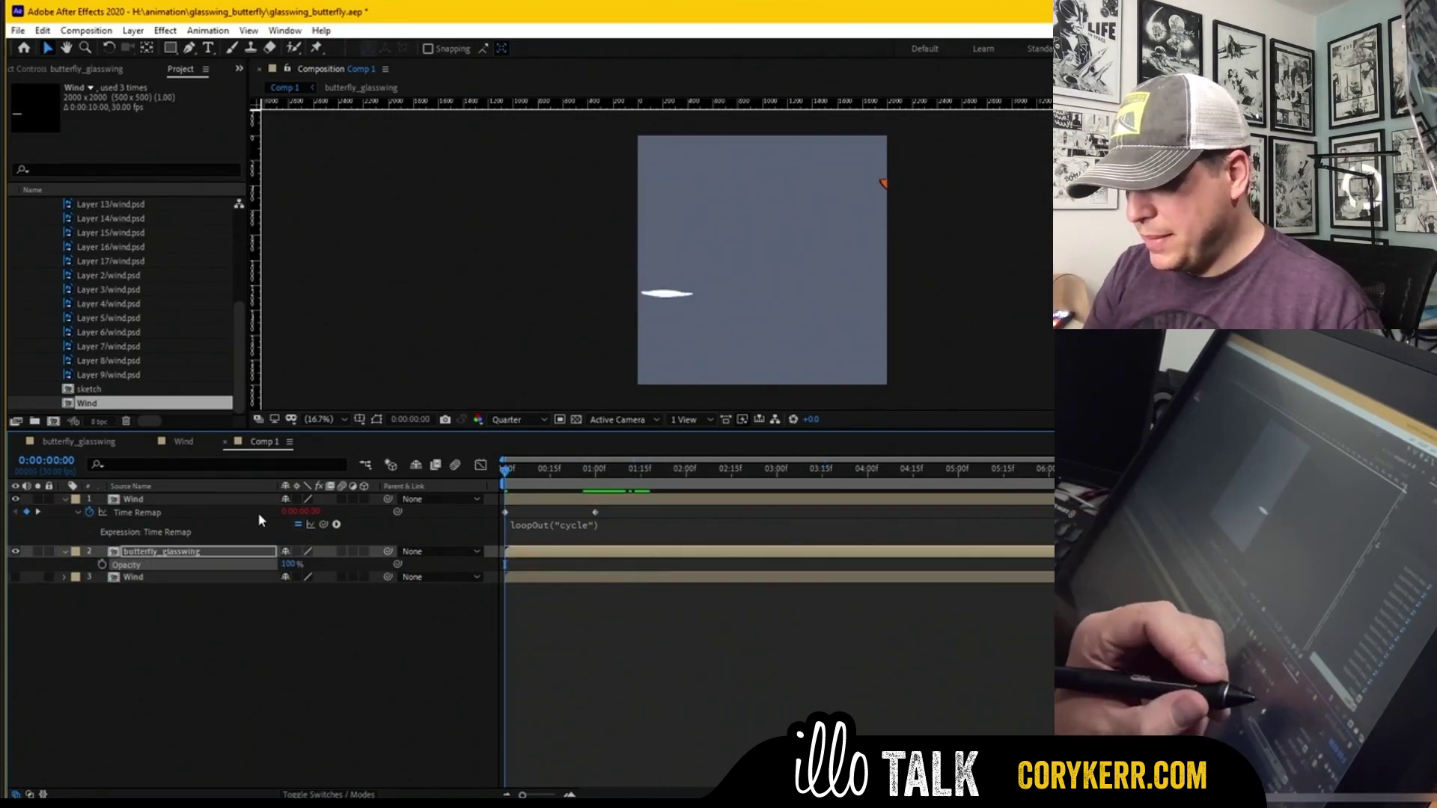
Step: Lower the front Wind layer's opacity to 56% and check it where it overlaps the butterfly
left_click(254, 499)
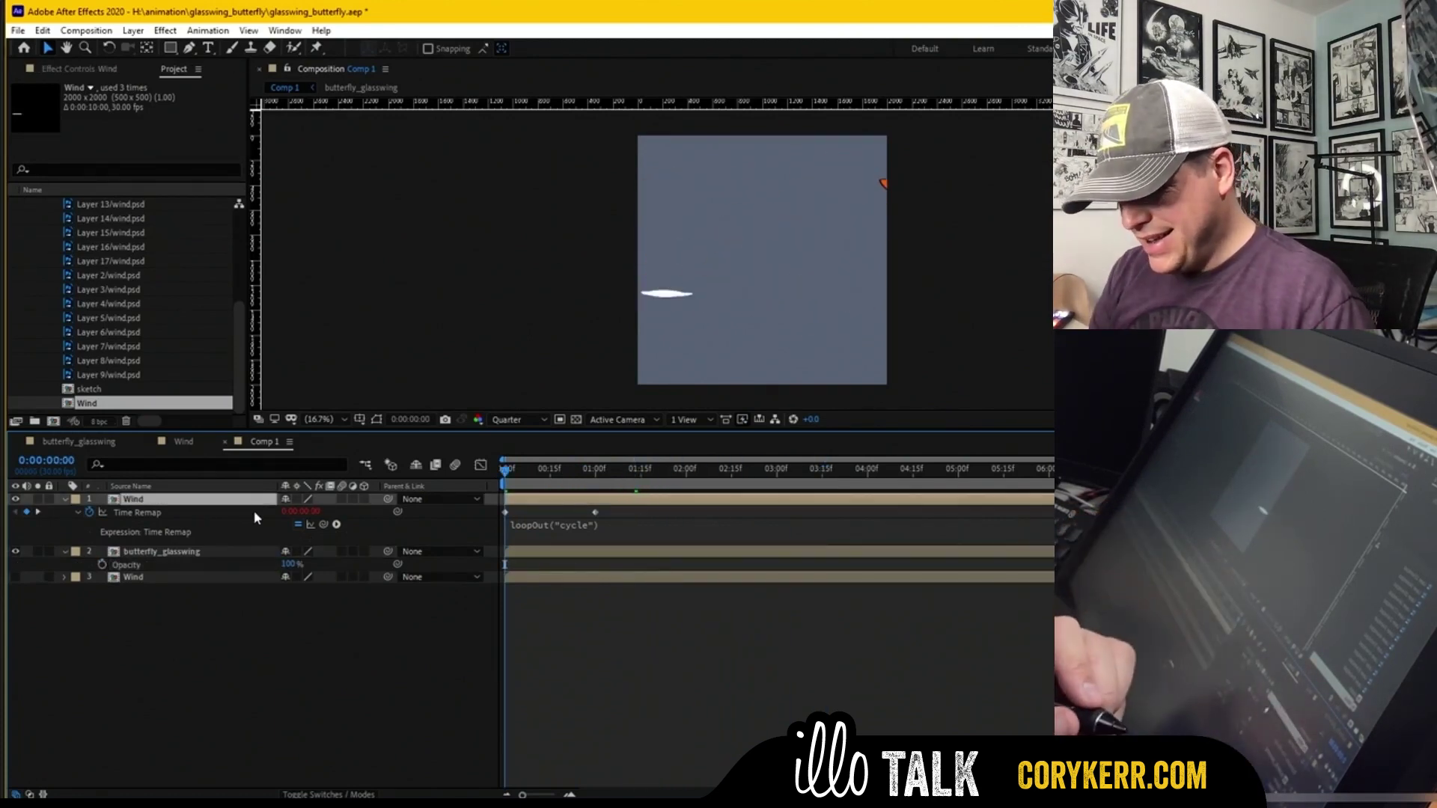
key("t")
left_click_drag(292, 511, 279, 511)
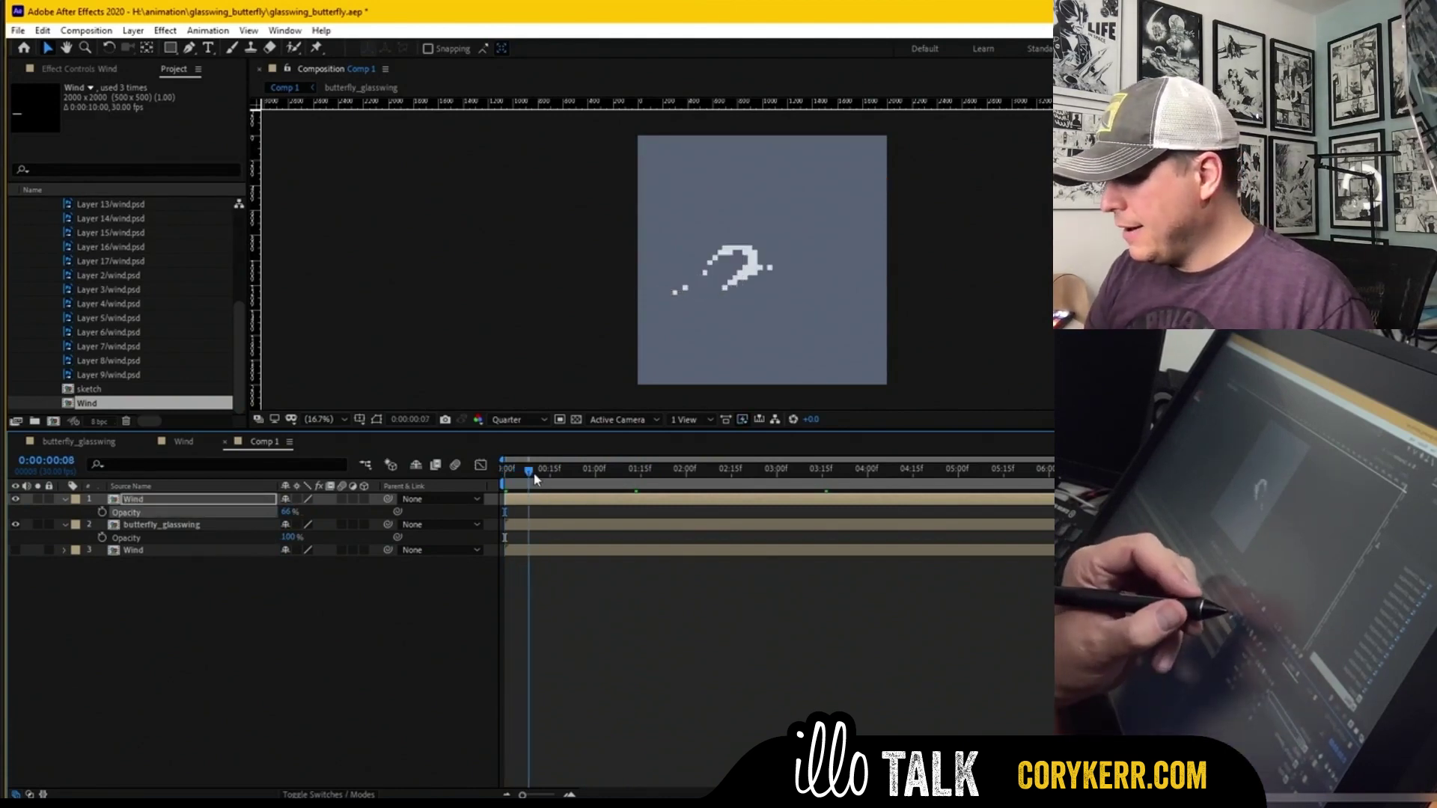
left_click_drag(572, 479, 709, 464)
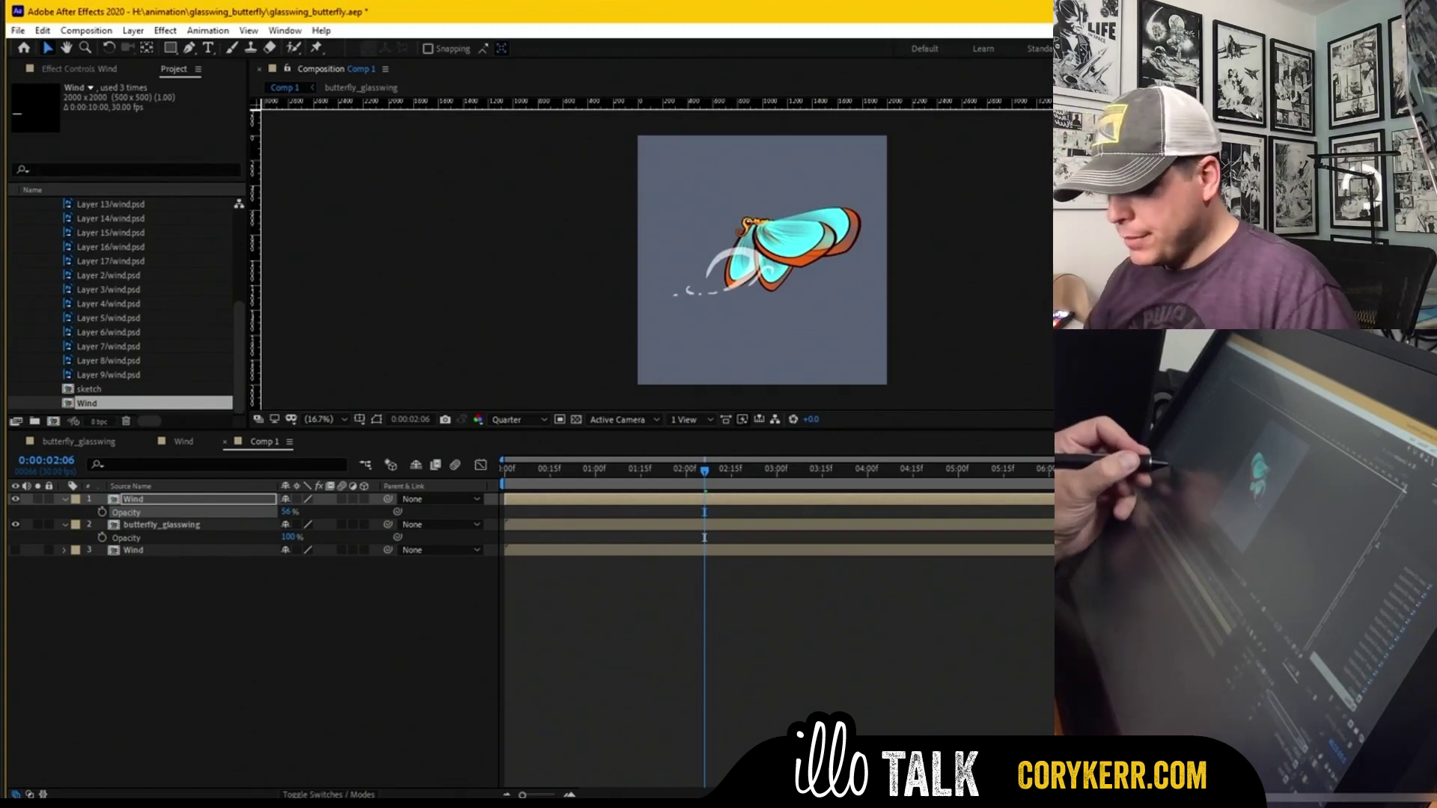
Step: Apply a Gaussian Blur to the front Wind layer with Blurriness 36
left_click(610, 507)
left_click_drag(599, 502, 593, 509)
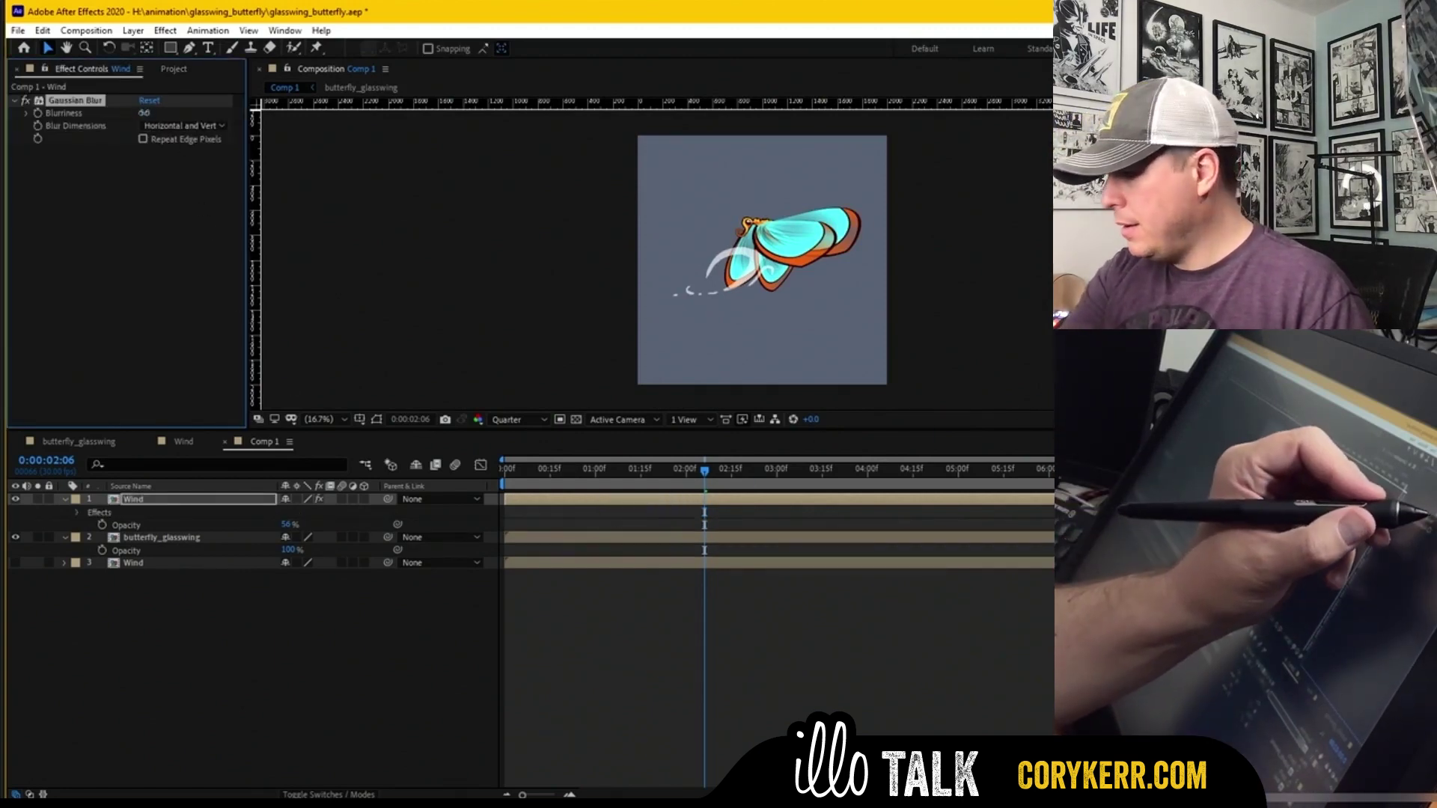
mouse_move(145, 112)
left_mouse_down()
mouse_move(217, 120)
mouse_move(188, 120)
left_mouse_up()
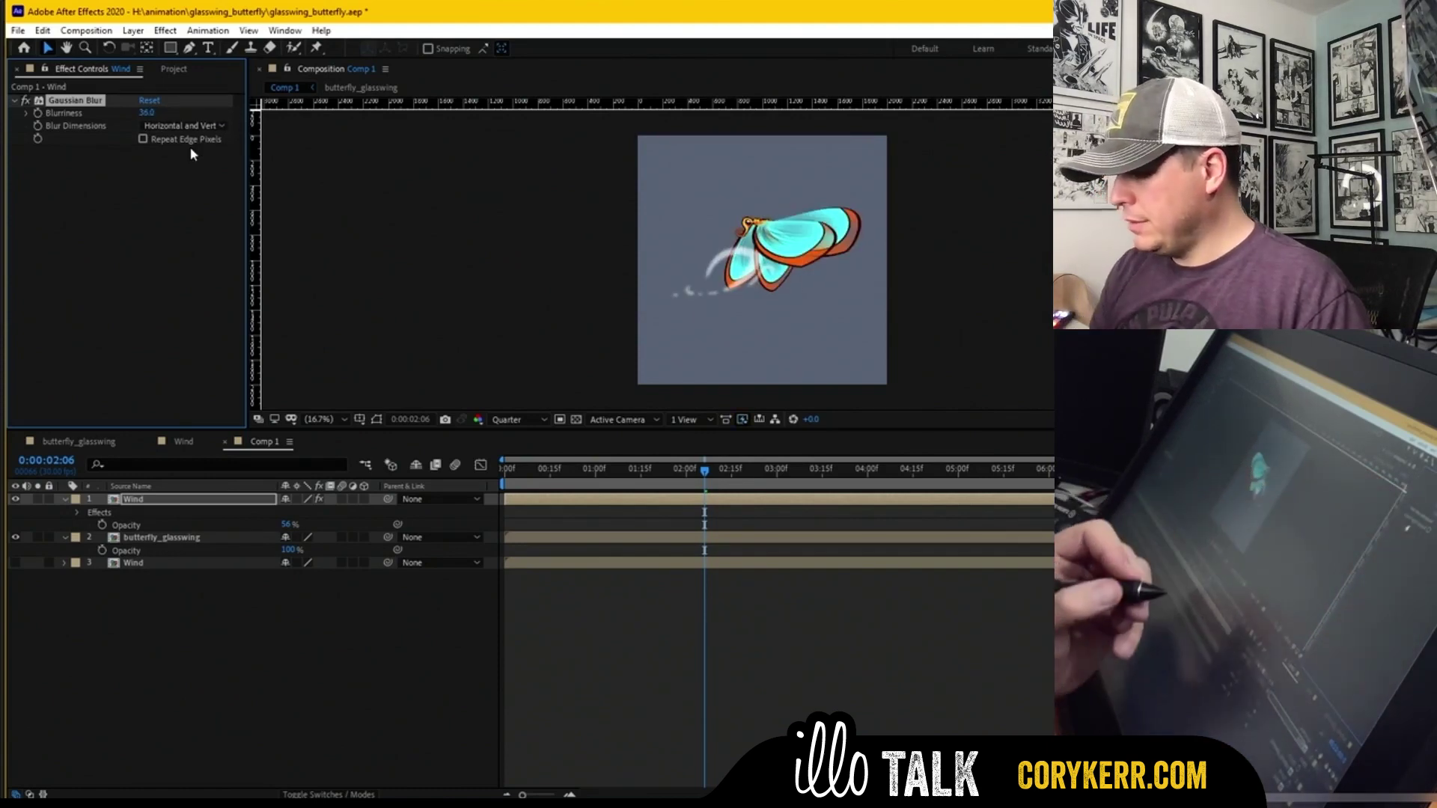
Step: Shorten Comp 1's work area to end at about 0:00:04:26 and preview the butterfly with the blurred wind
left_click_drag(704, 469, 675, 475)
key("space")
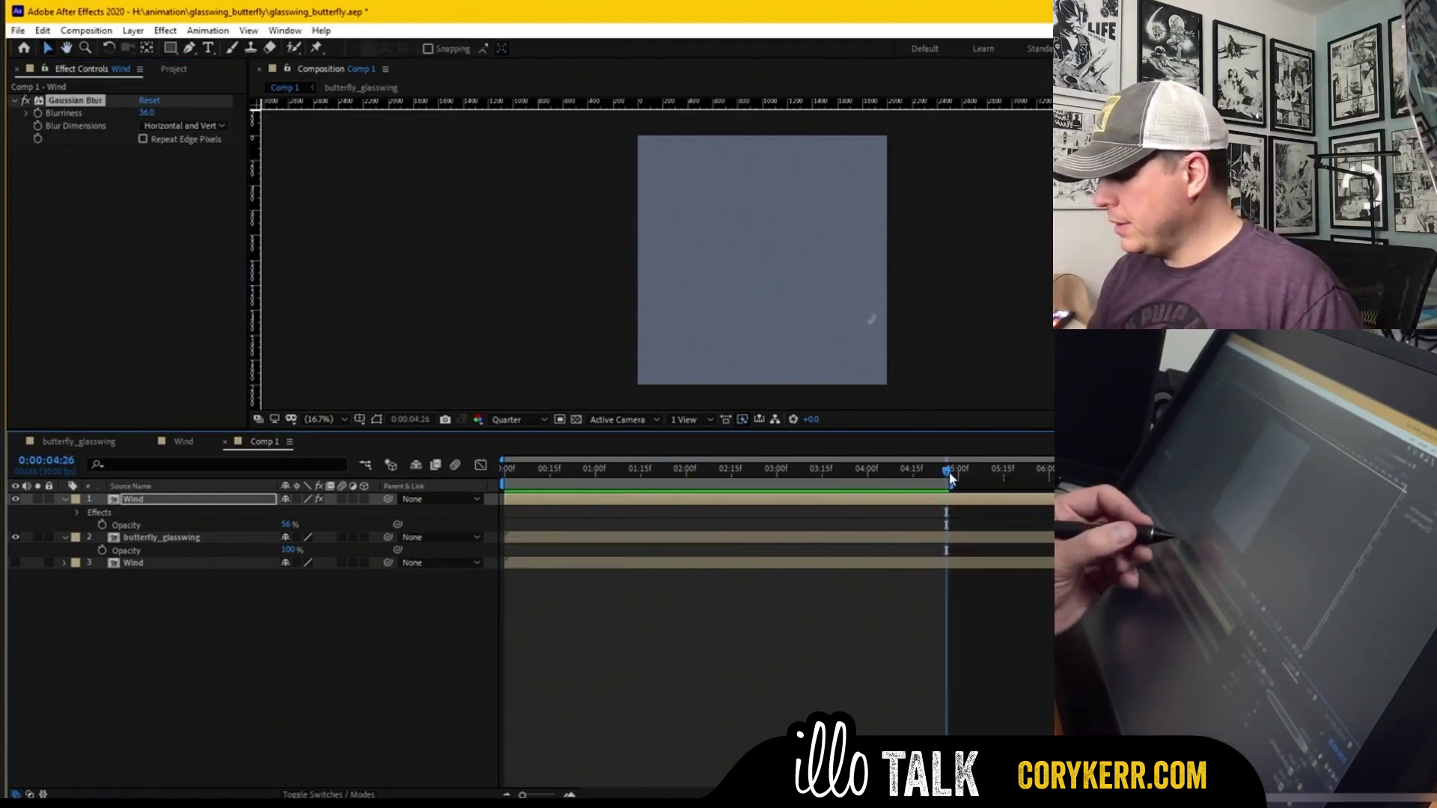
key("space")
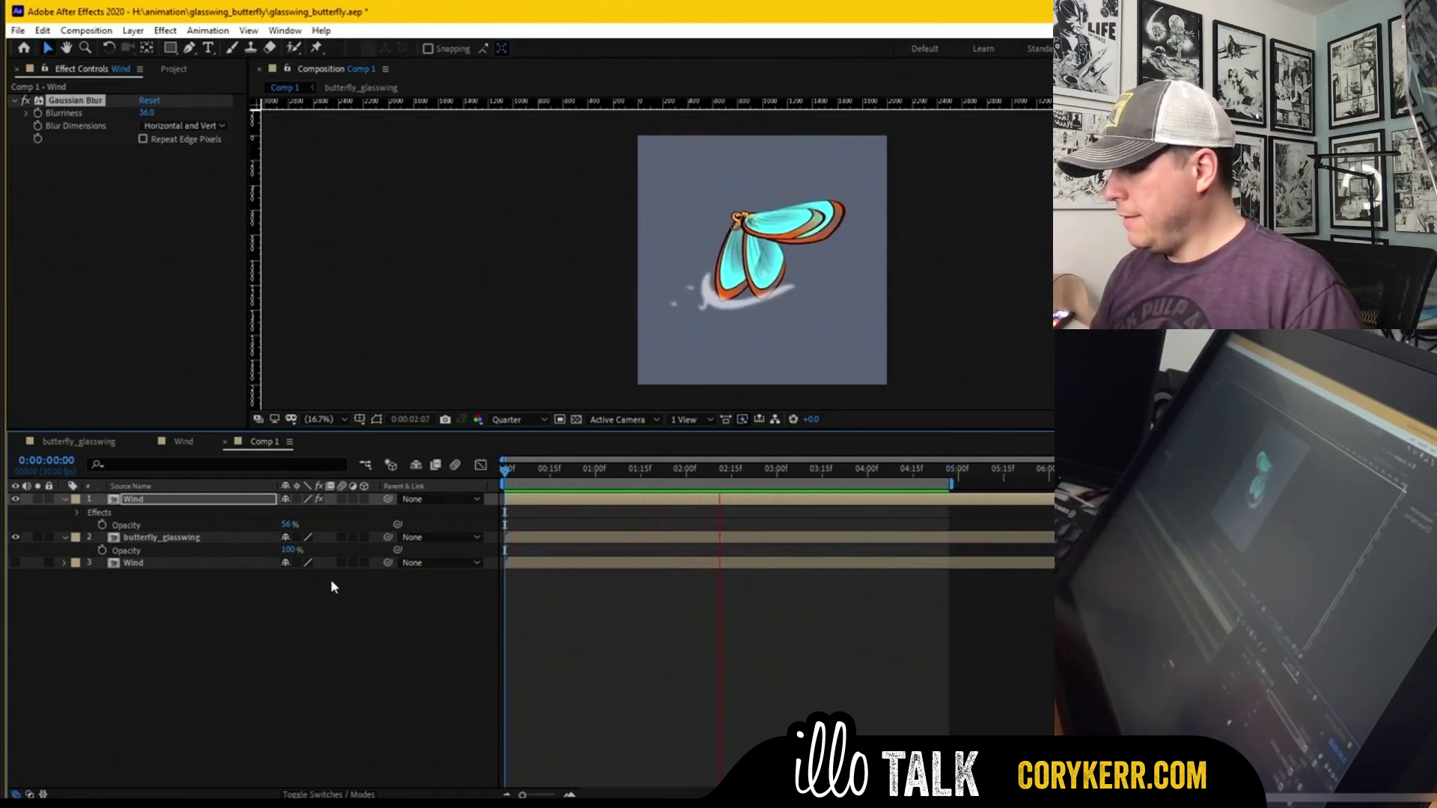
key("space")
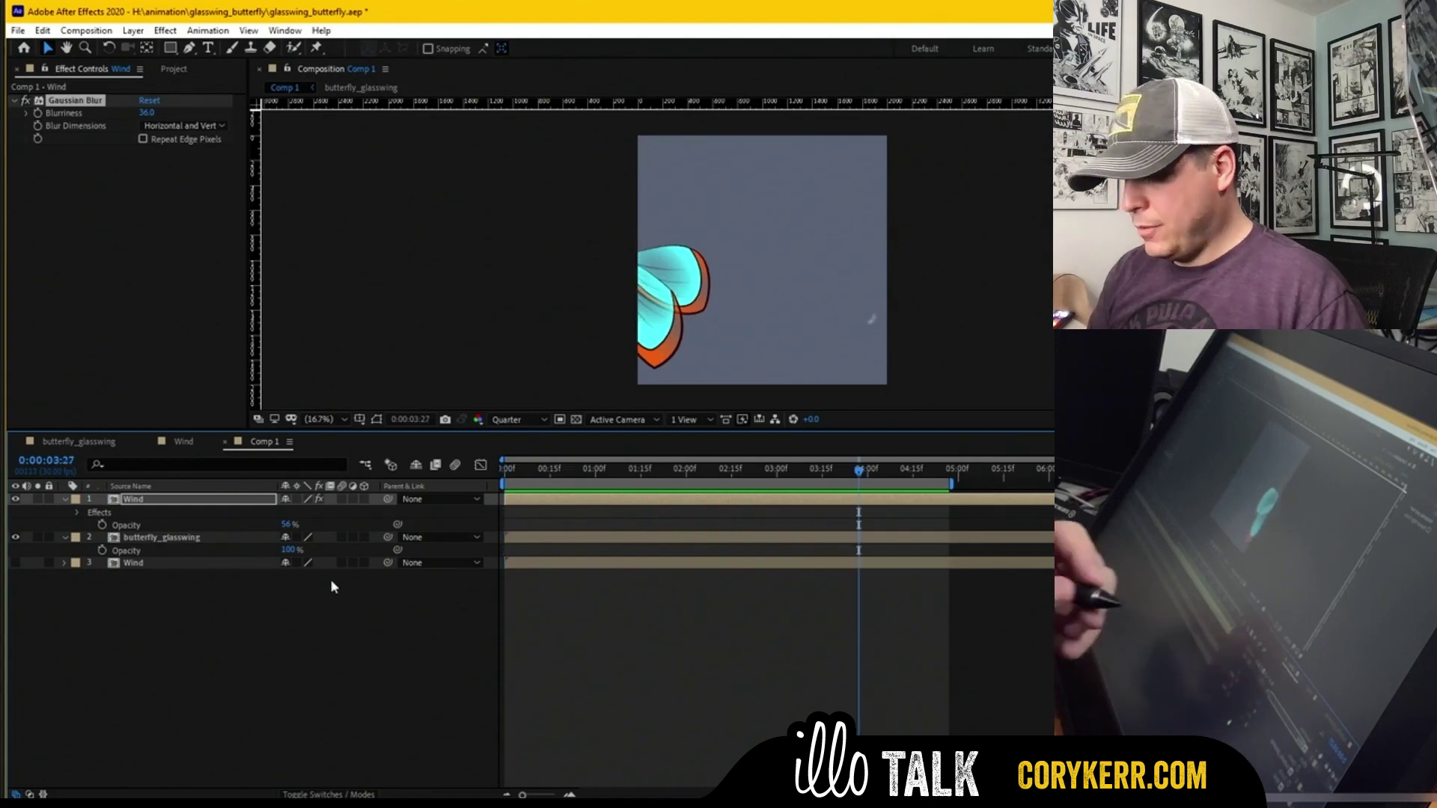
Step: Delete the hidden Wind layer, duplicate the blurred Wind layer, and move the current time to 0:00:00:11
left_click(167, 563)
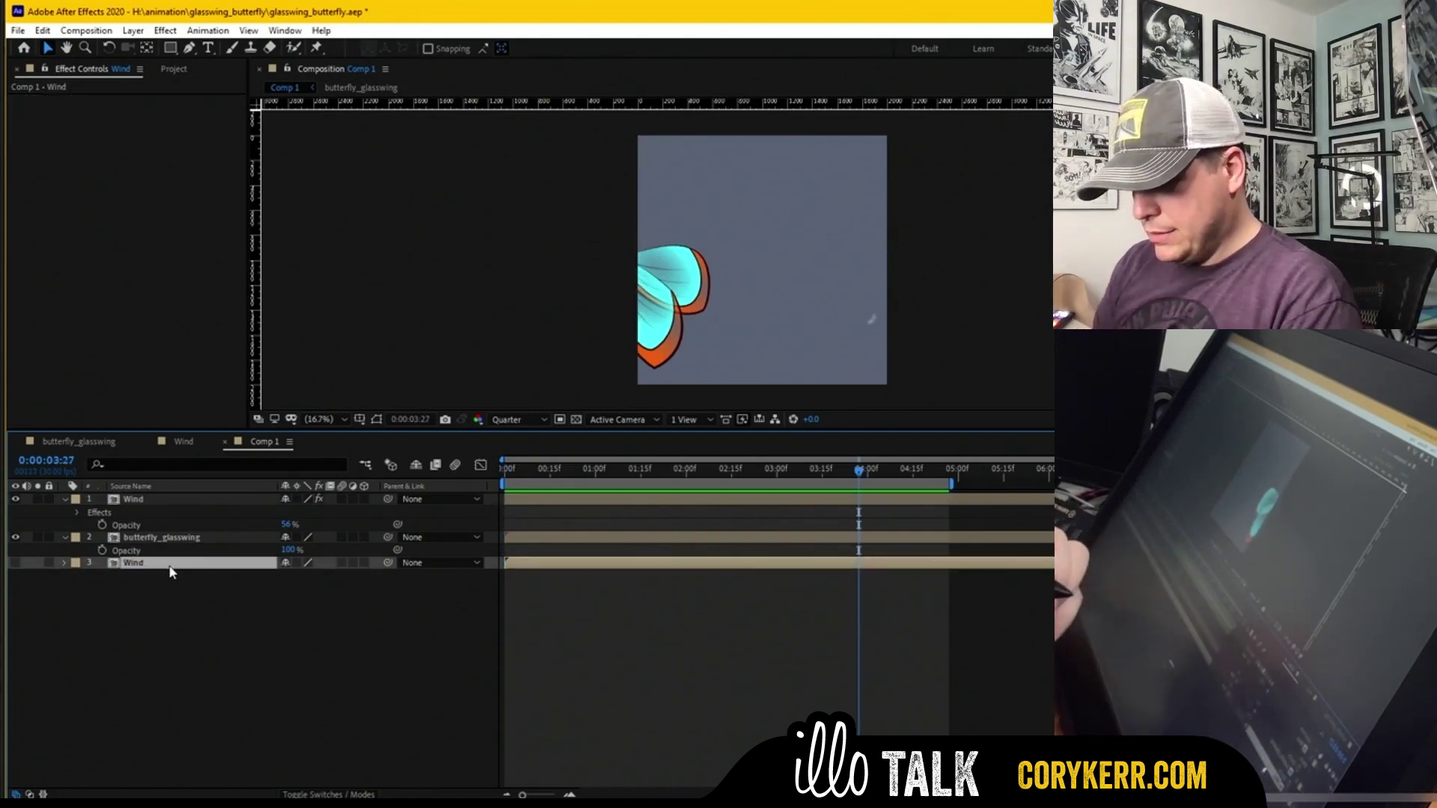
key("Delete")
left_click(189, 500)
key("ctrl+d")
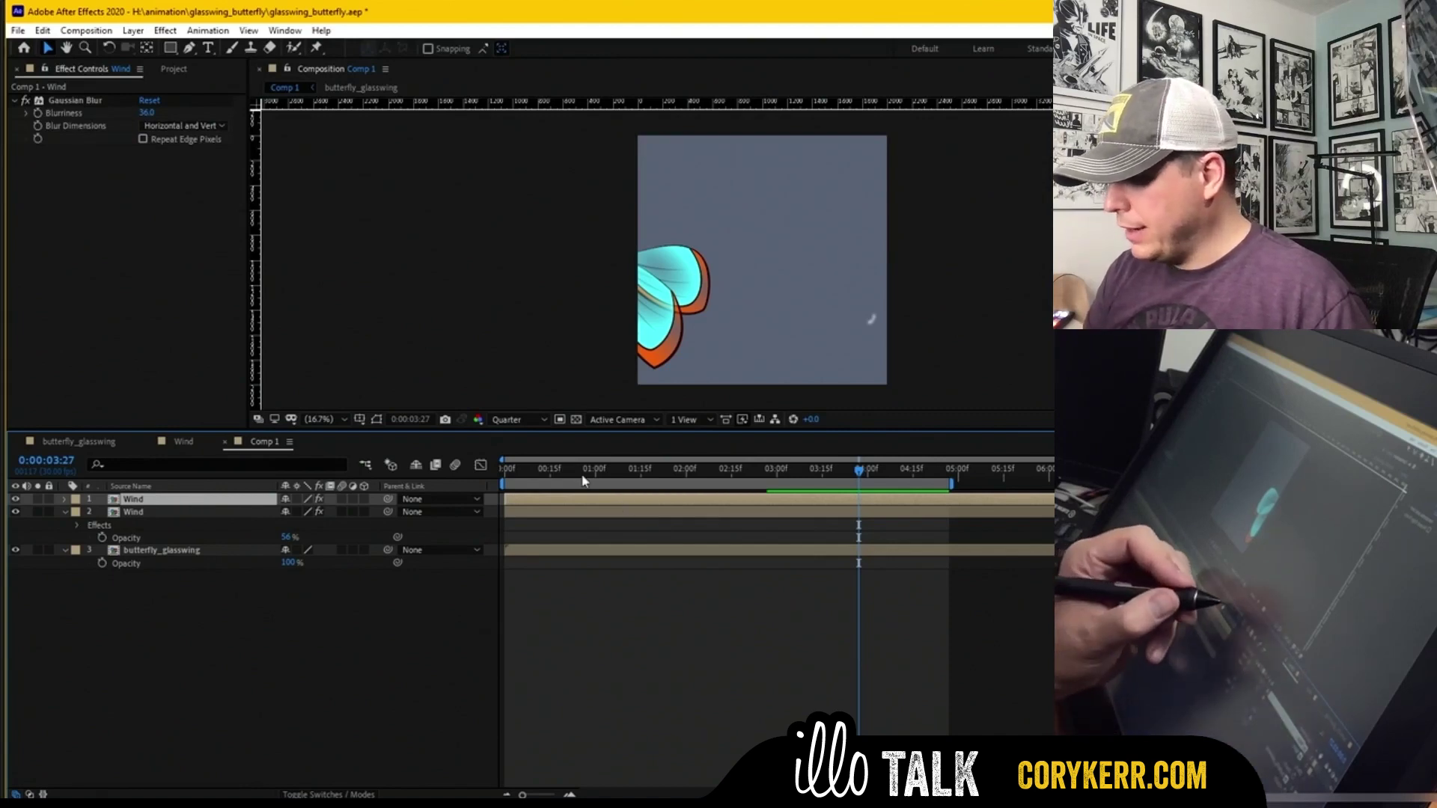
left_click_drag(583, 481, 539, 479)
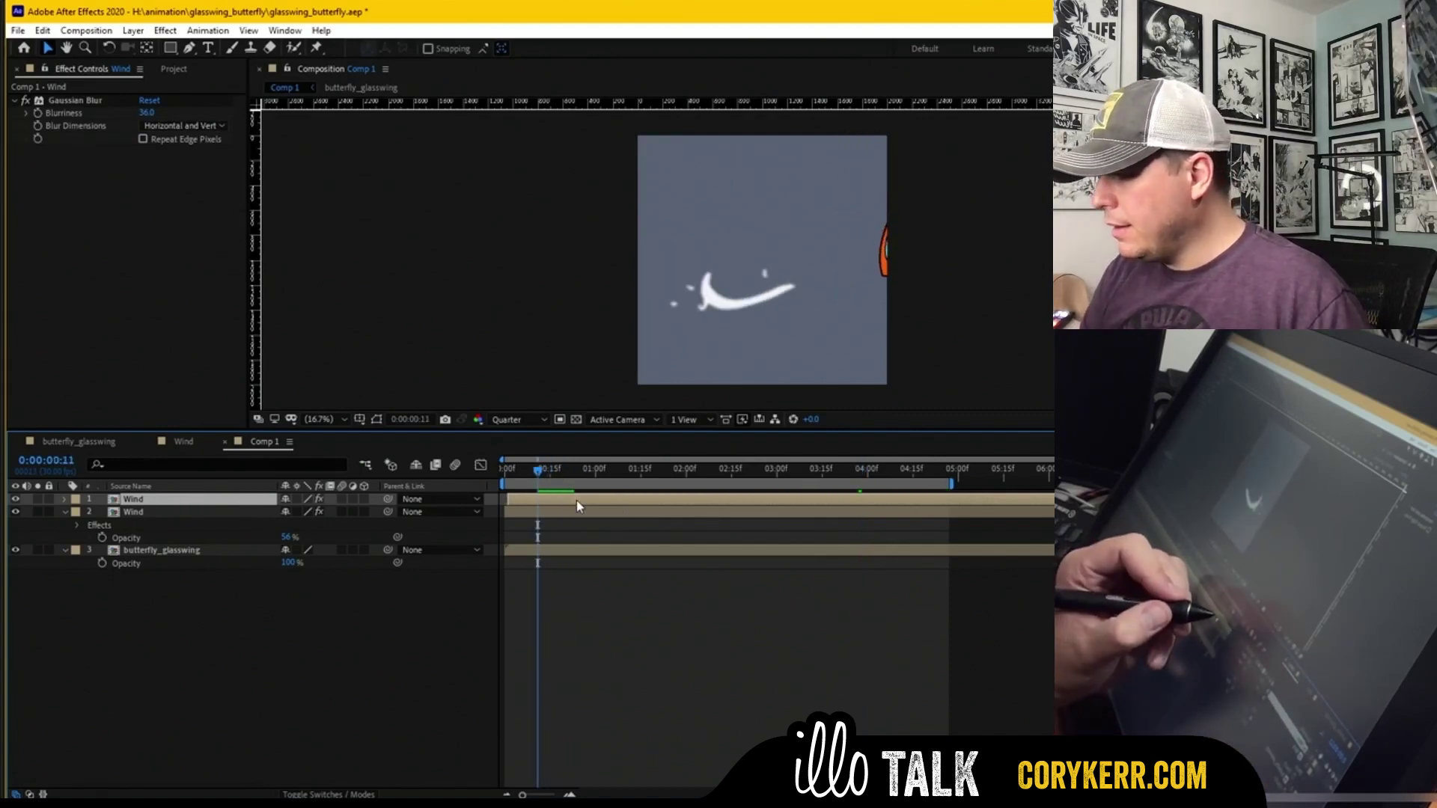
Step: Shift the duplicated Wind layer to start about 7 frames into Comp 1 and preview the offset wind
left_click_drag(576, 500, 597, 505)
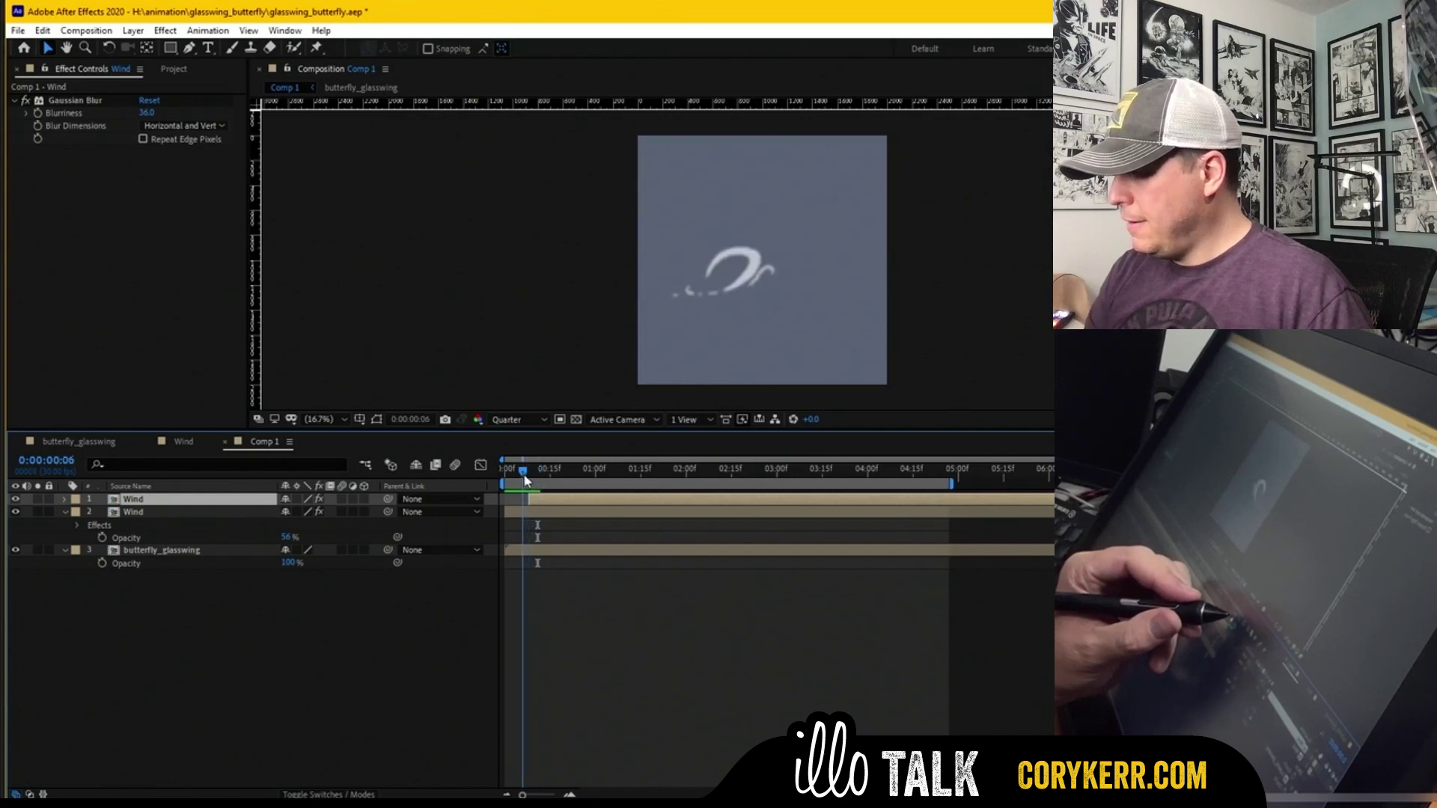
key("space")
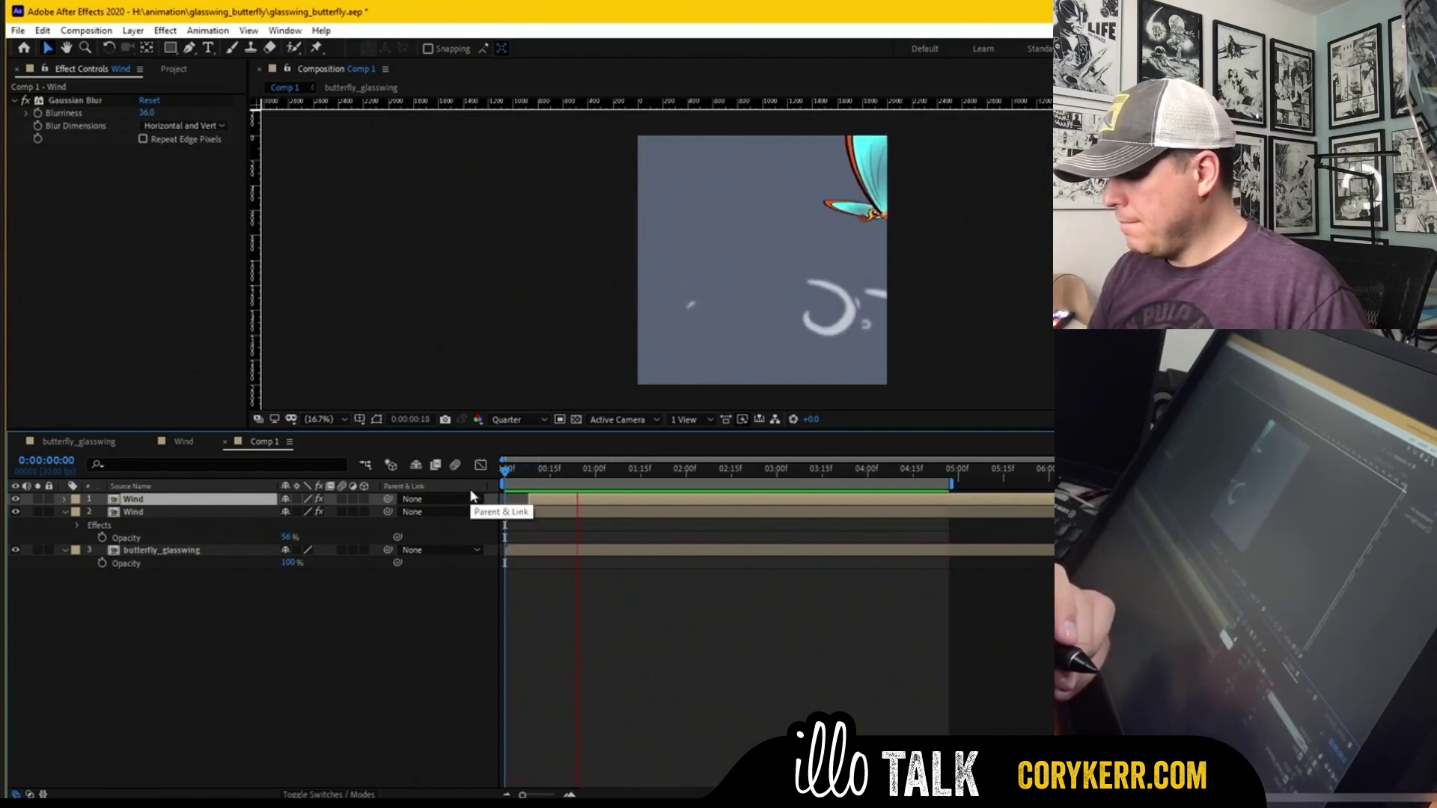
key("space")
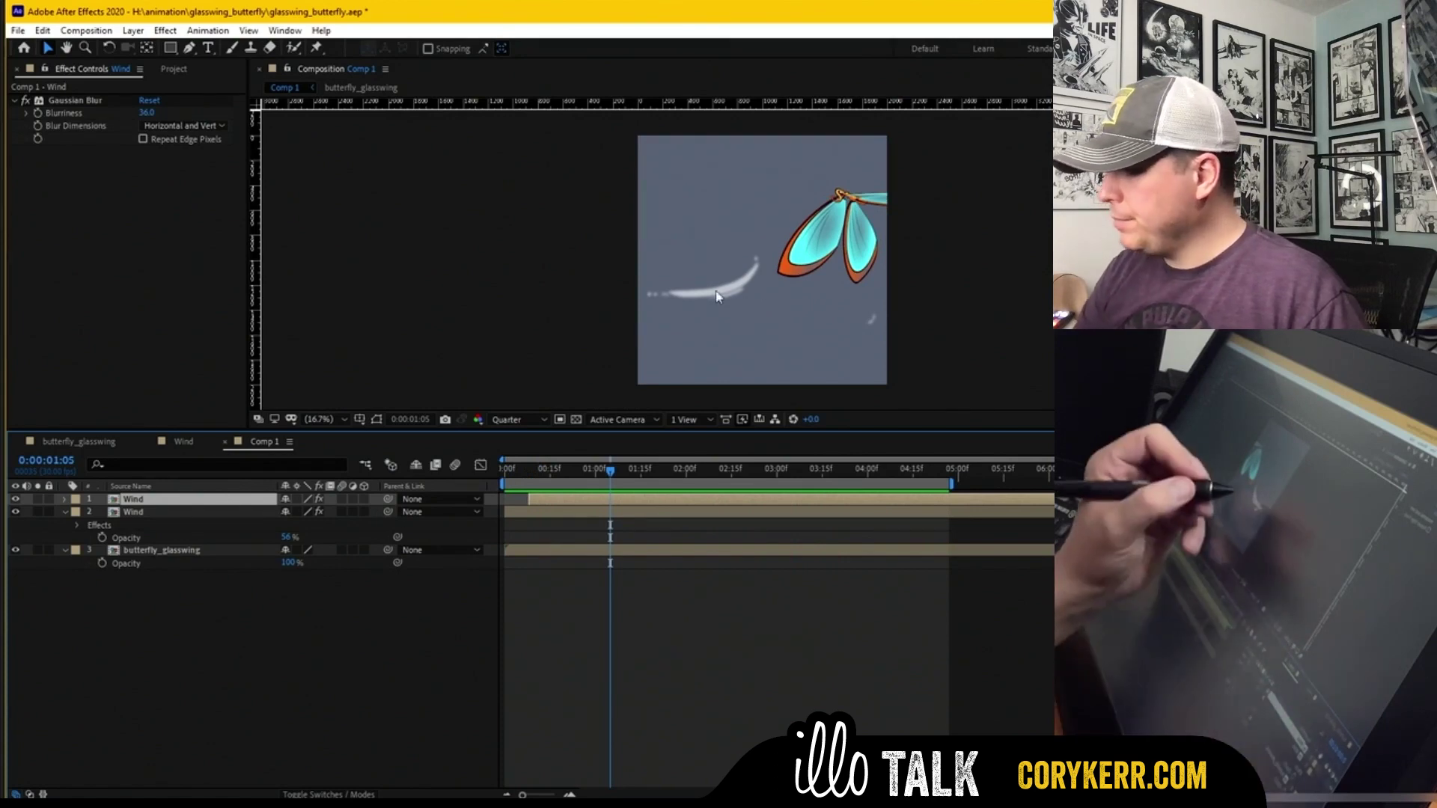
Step: Move the top Wind layer slightly upward in the composition and check its spacing from the other wind trail between 0:00:00:25 and 0:00:01:11
left_click(750, 309)
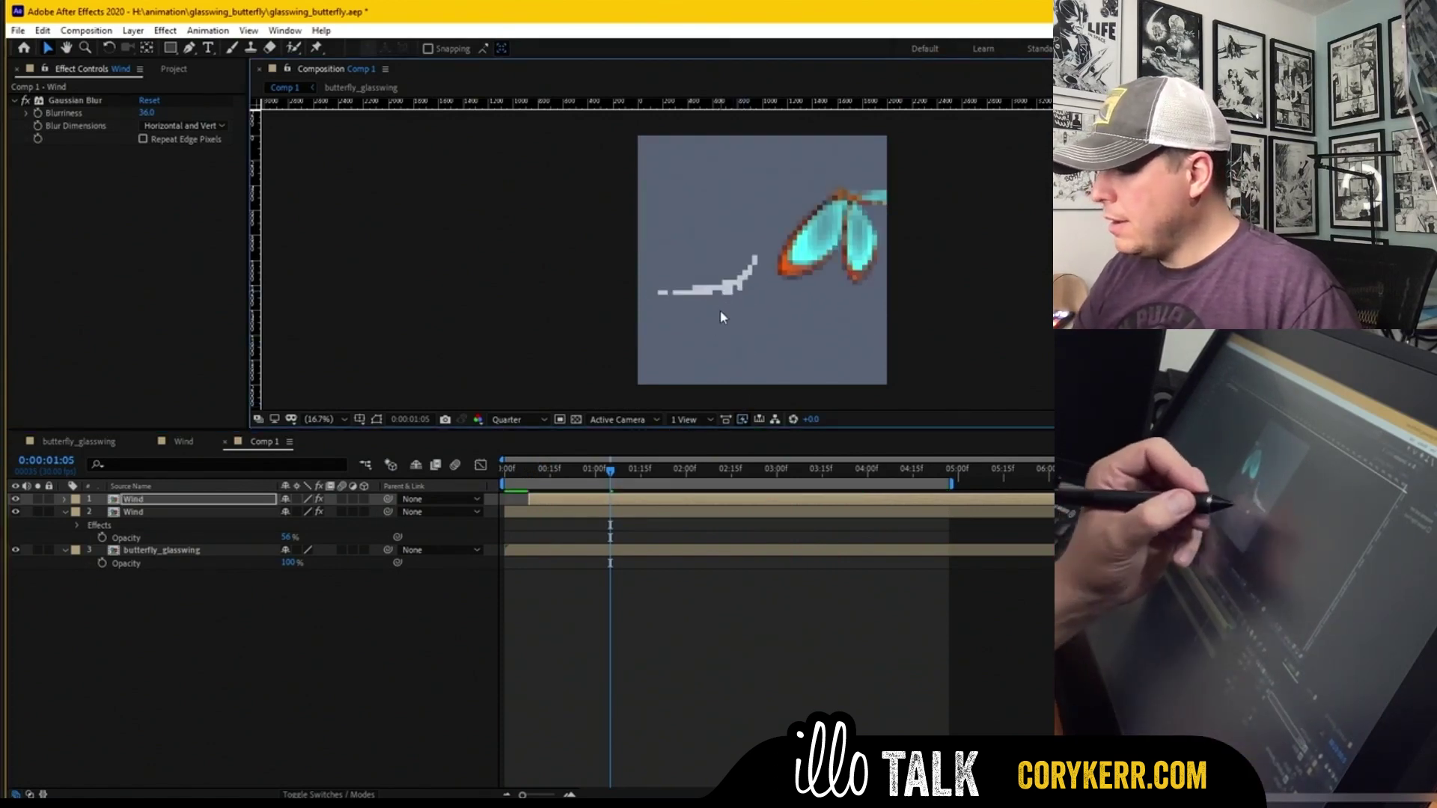
left_click_drag(611, 476, 581, 481)
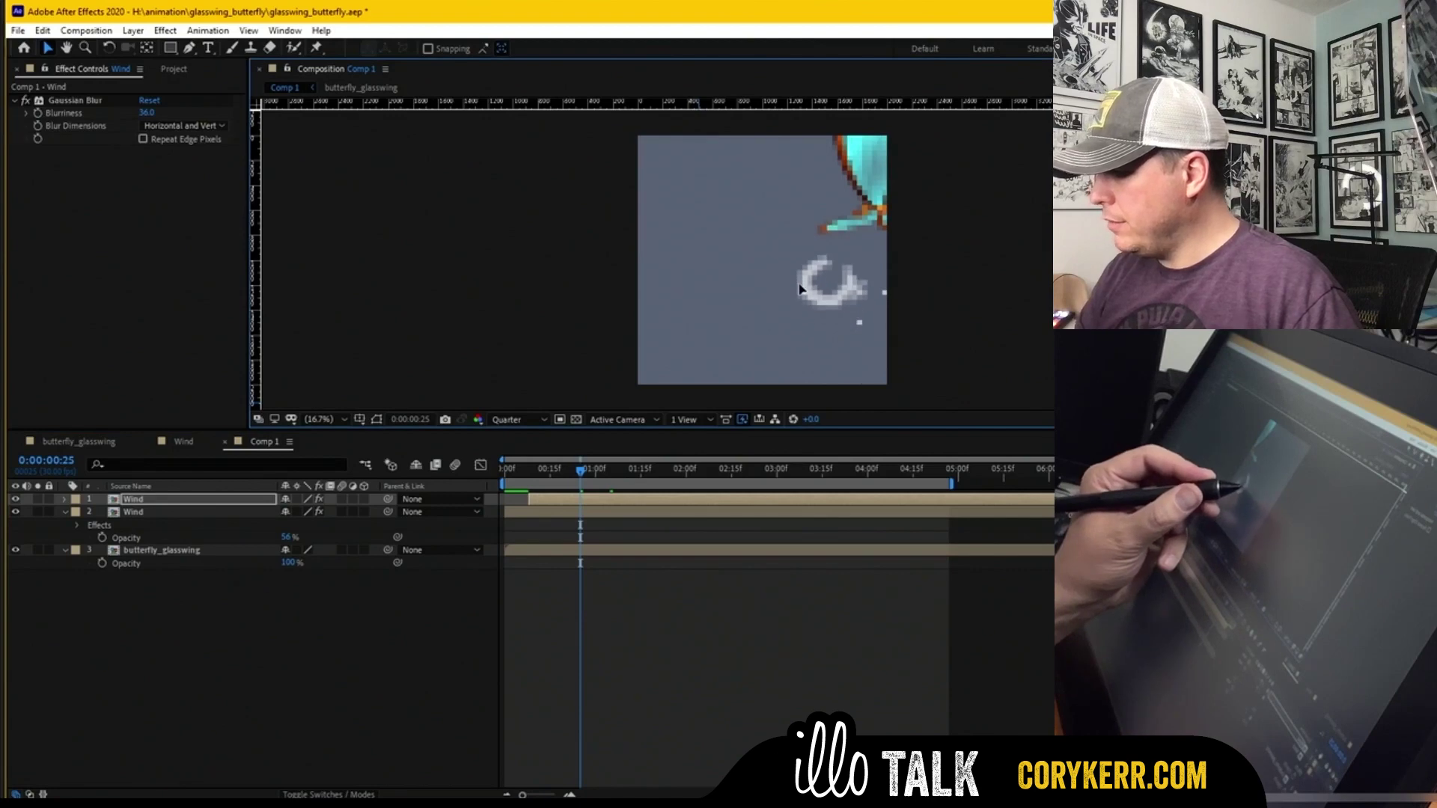
left_click_drag(585, 477, 629, 476)
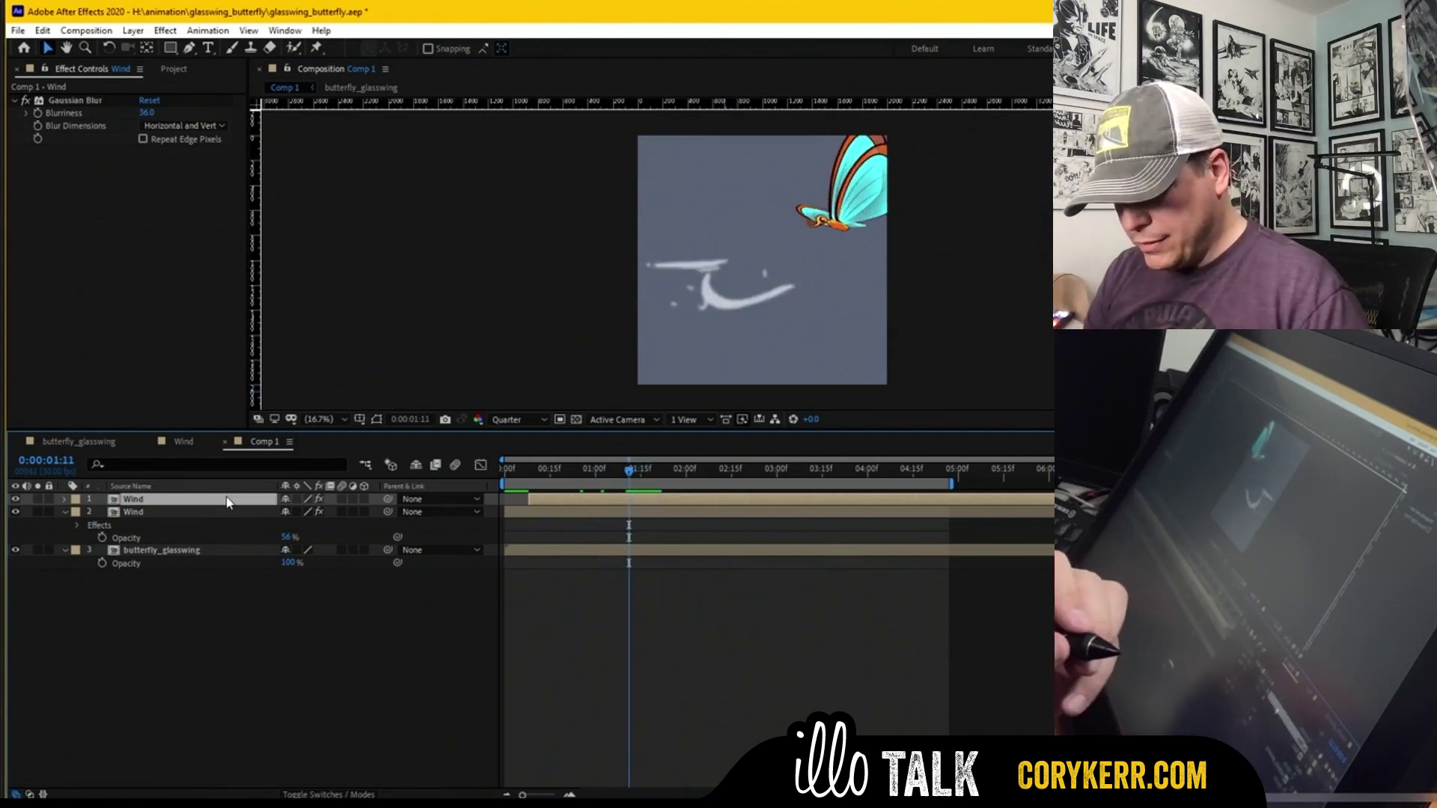
Step: Flip the top Wind layer vertically with a Scale of 100.0, -100.0% and preview the animation over a work area extended past five seconds
key("s")
left_click(657, 477)
left_click_drag(657, 477, 603, 483)
key("space")
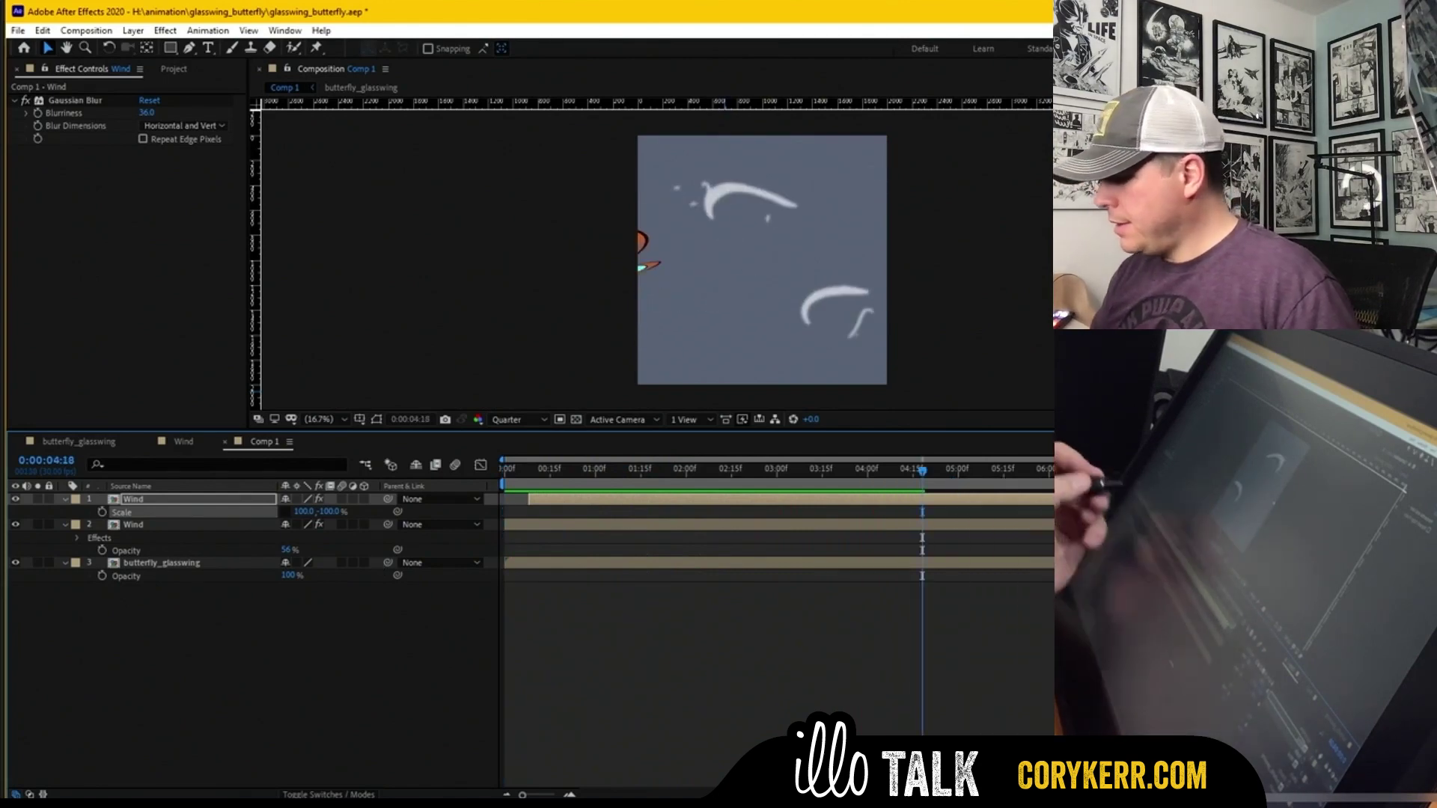
left_click_drag(681, 477, 433, 514)
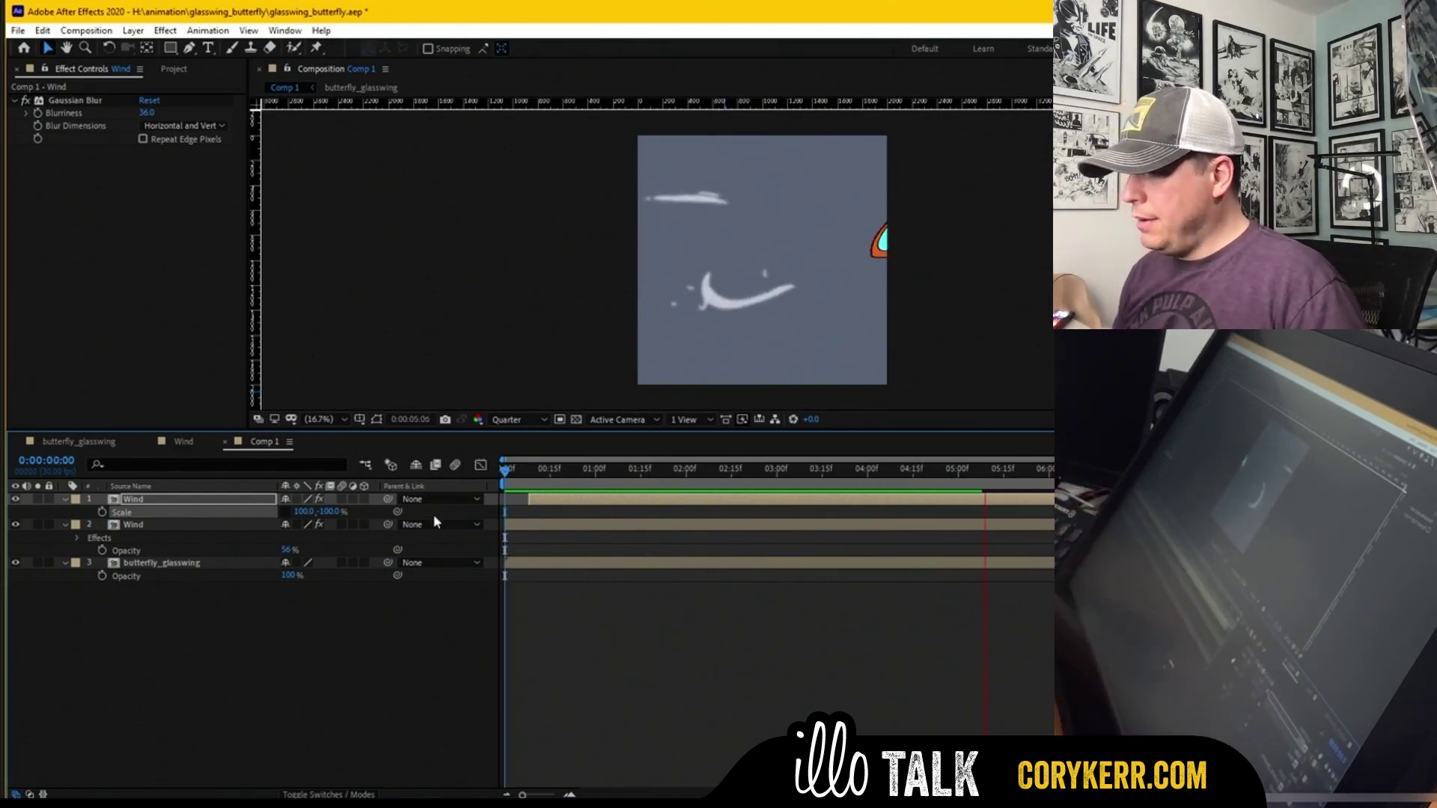